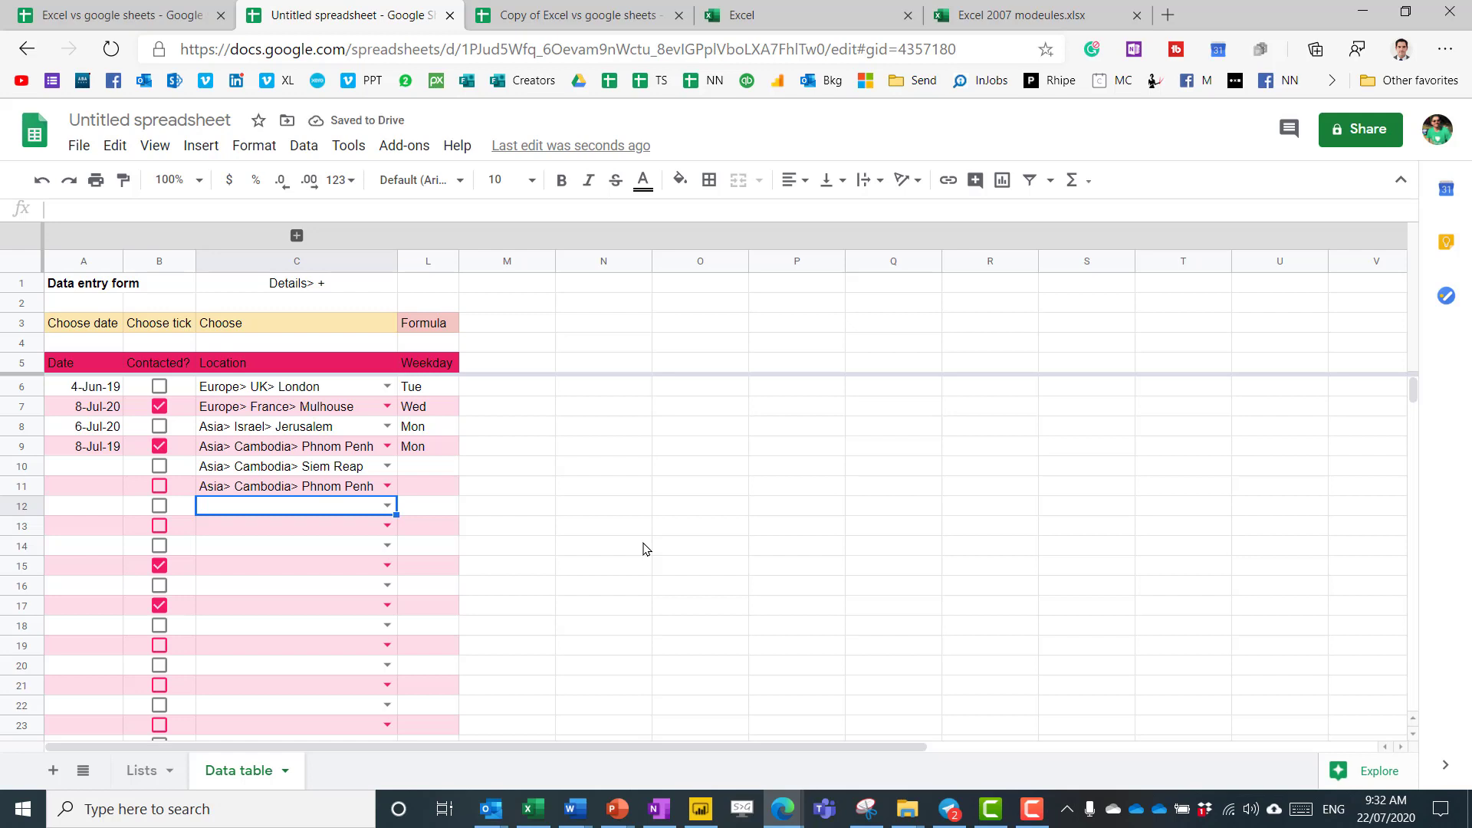
Inspect the Weekday formula in L10.
left_click(585, 455)
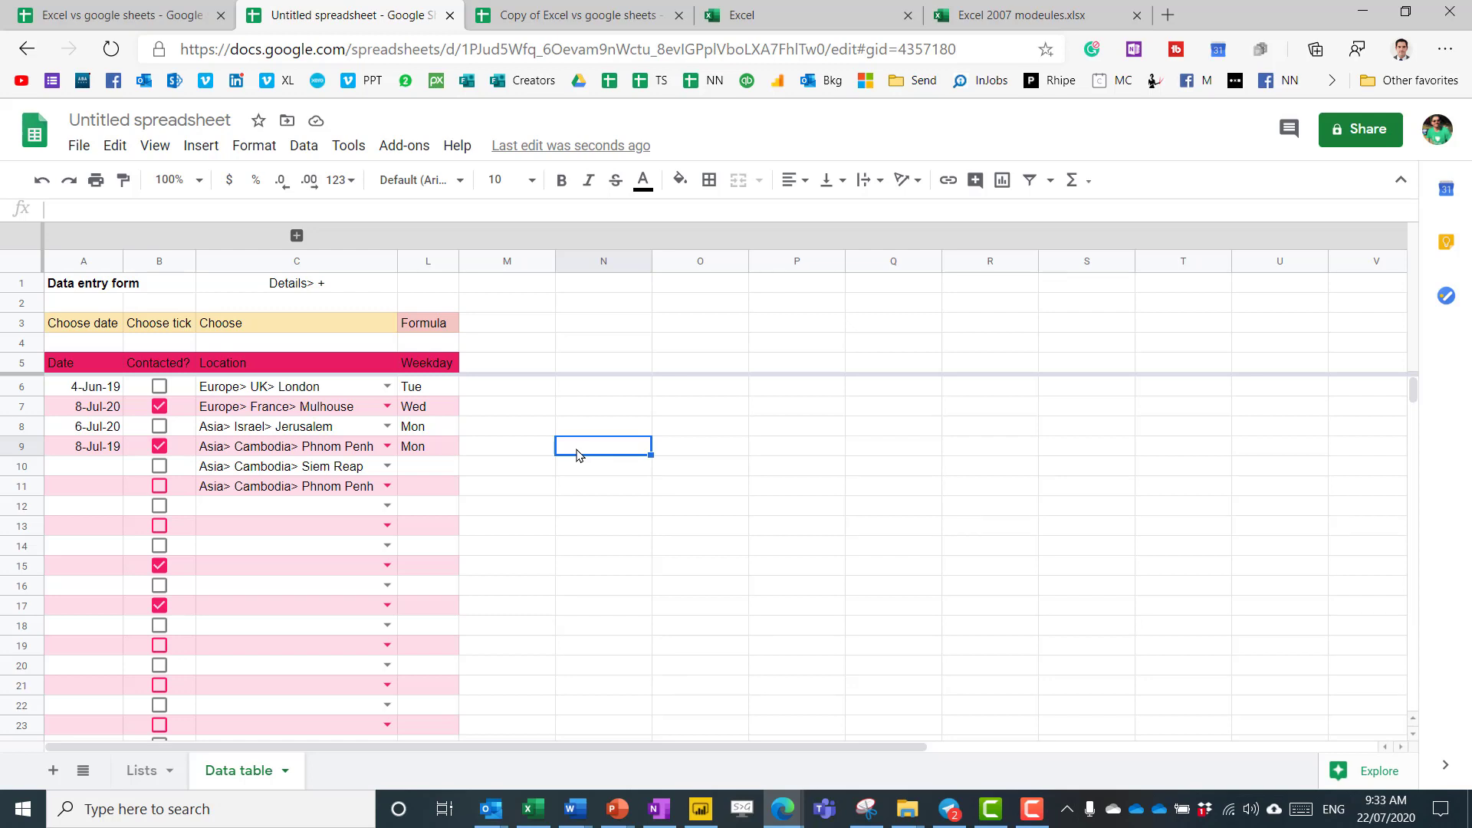
left_click(443, 466)
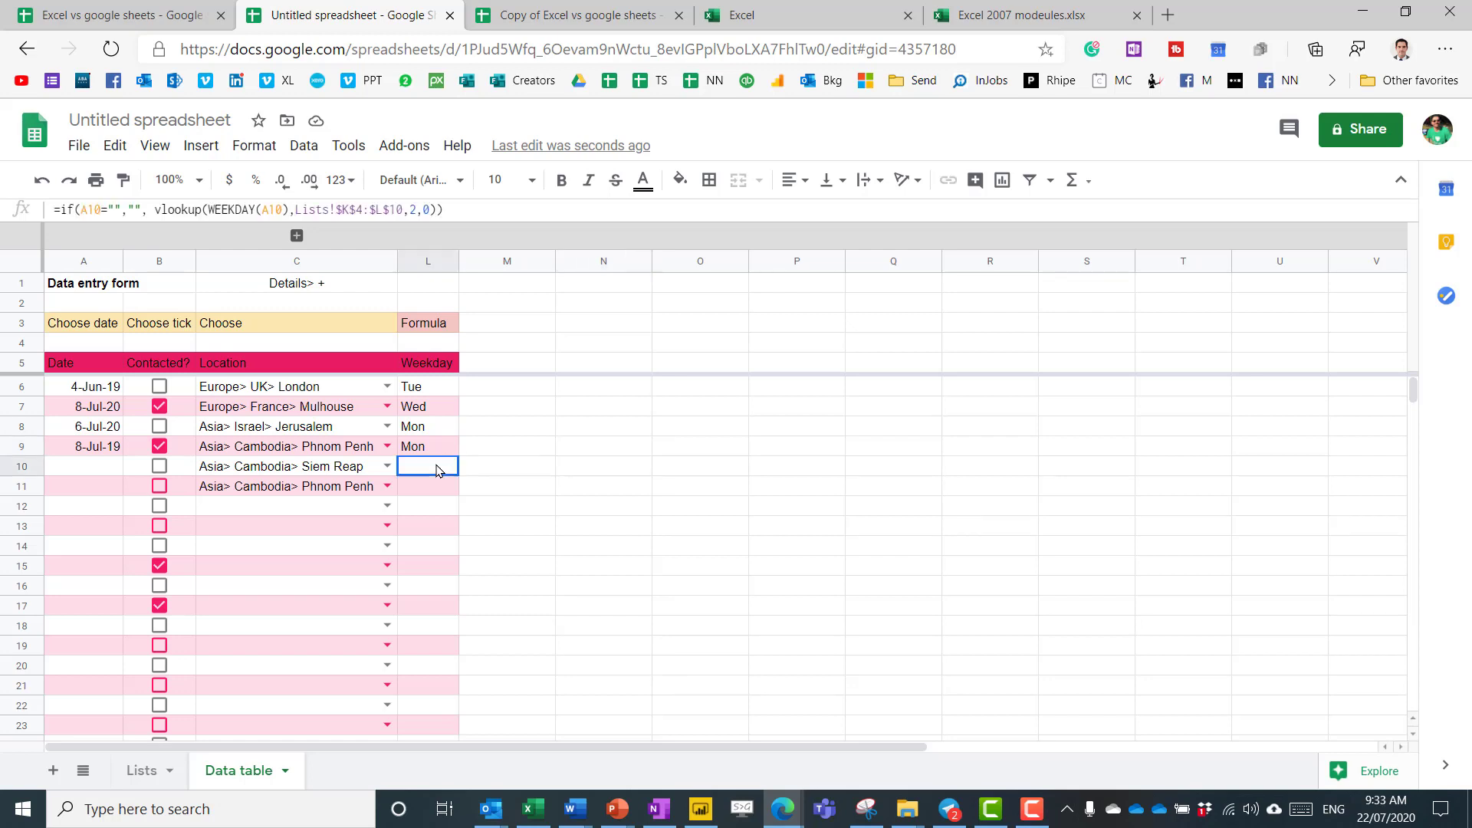
left_click(584, 467)
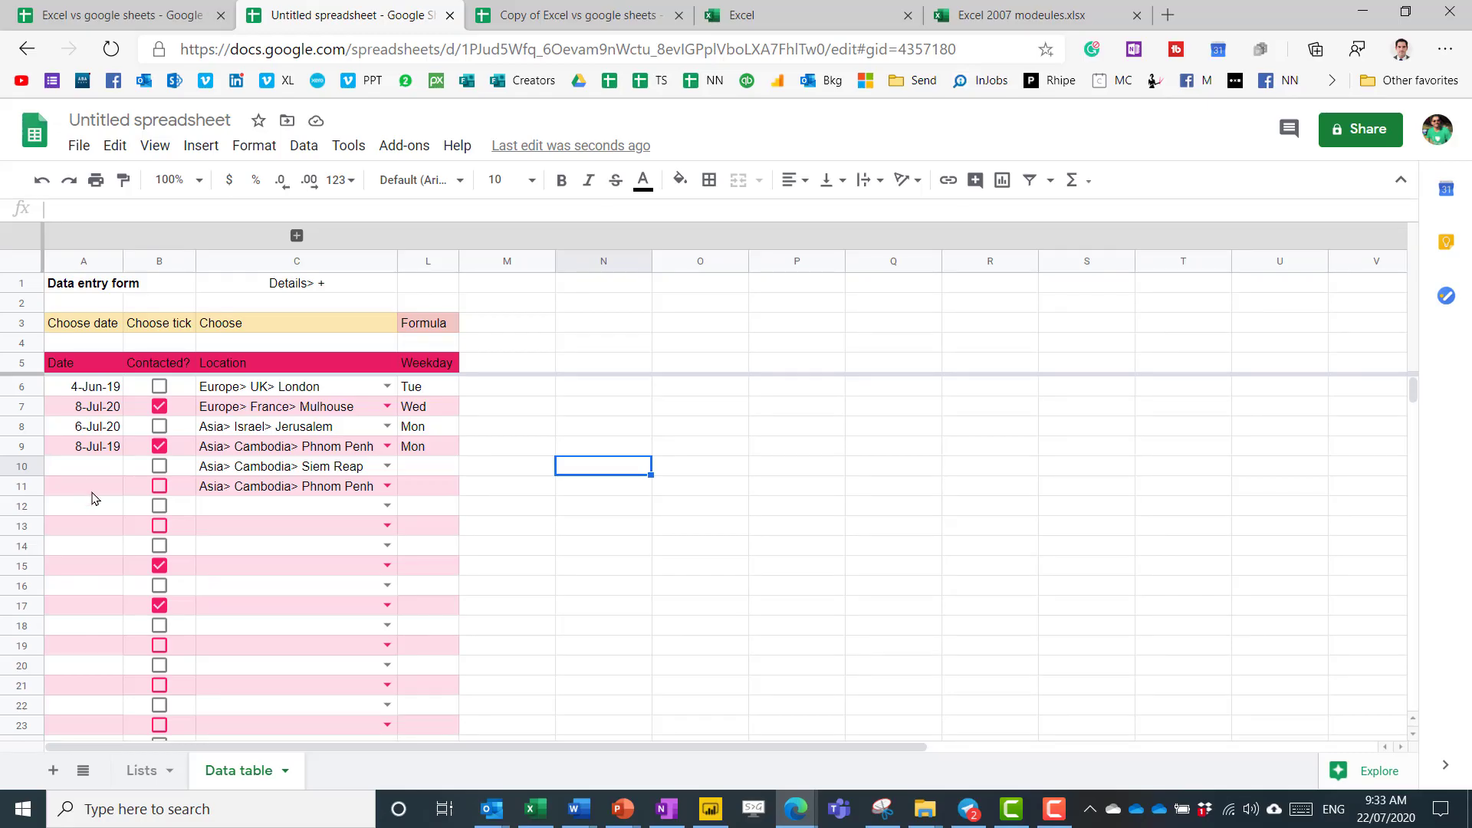
Test the date 6/6/2020 in A11 with its picker, clear it, then select the Date column from A6 down.
left_click(93, 492)
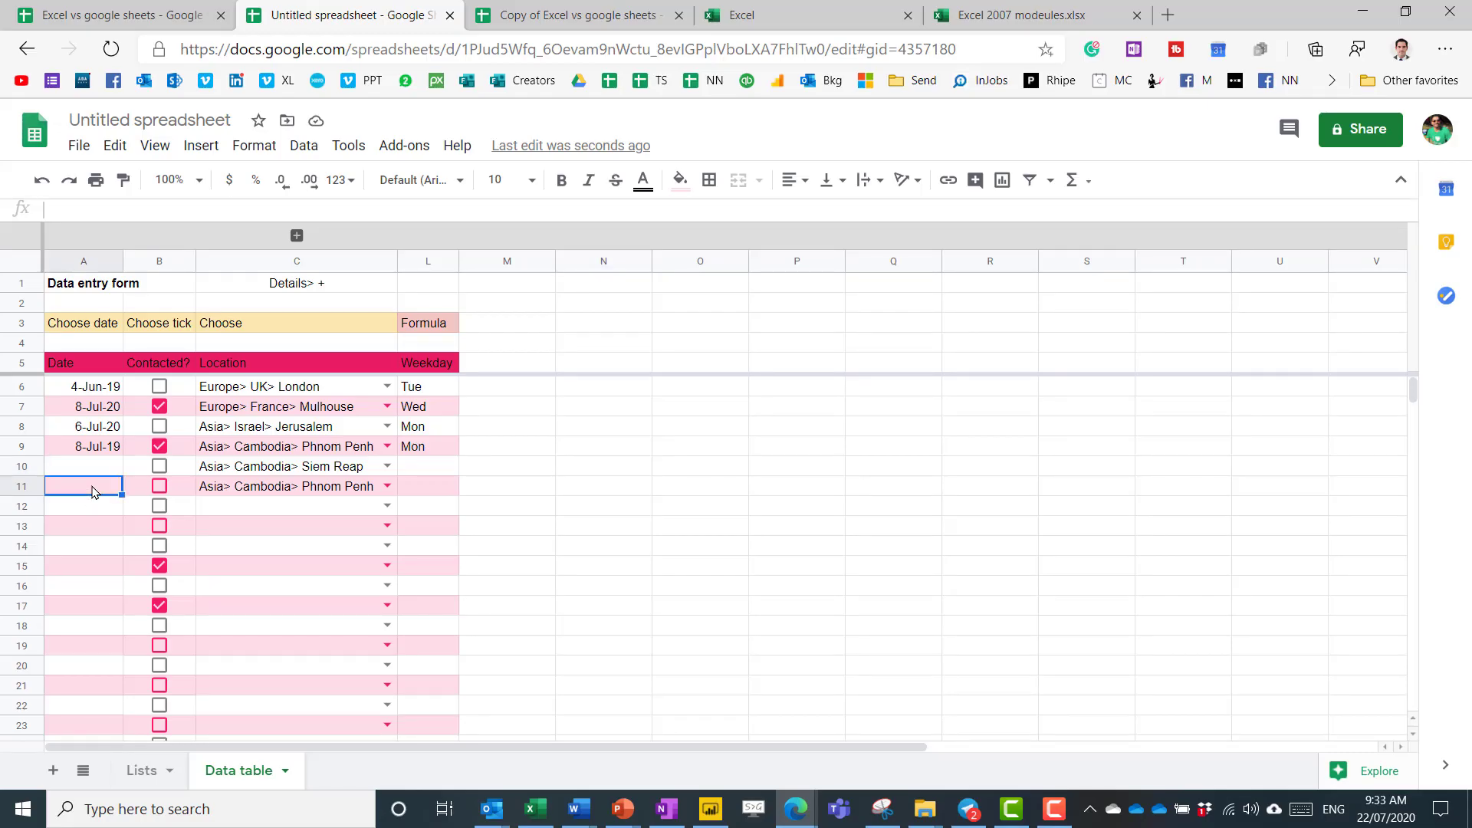
type("6/6/2020")
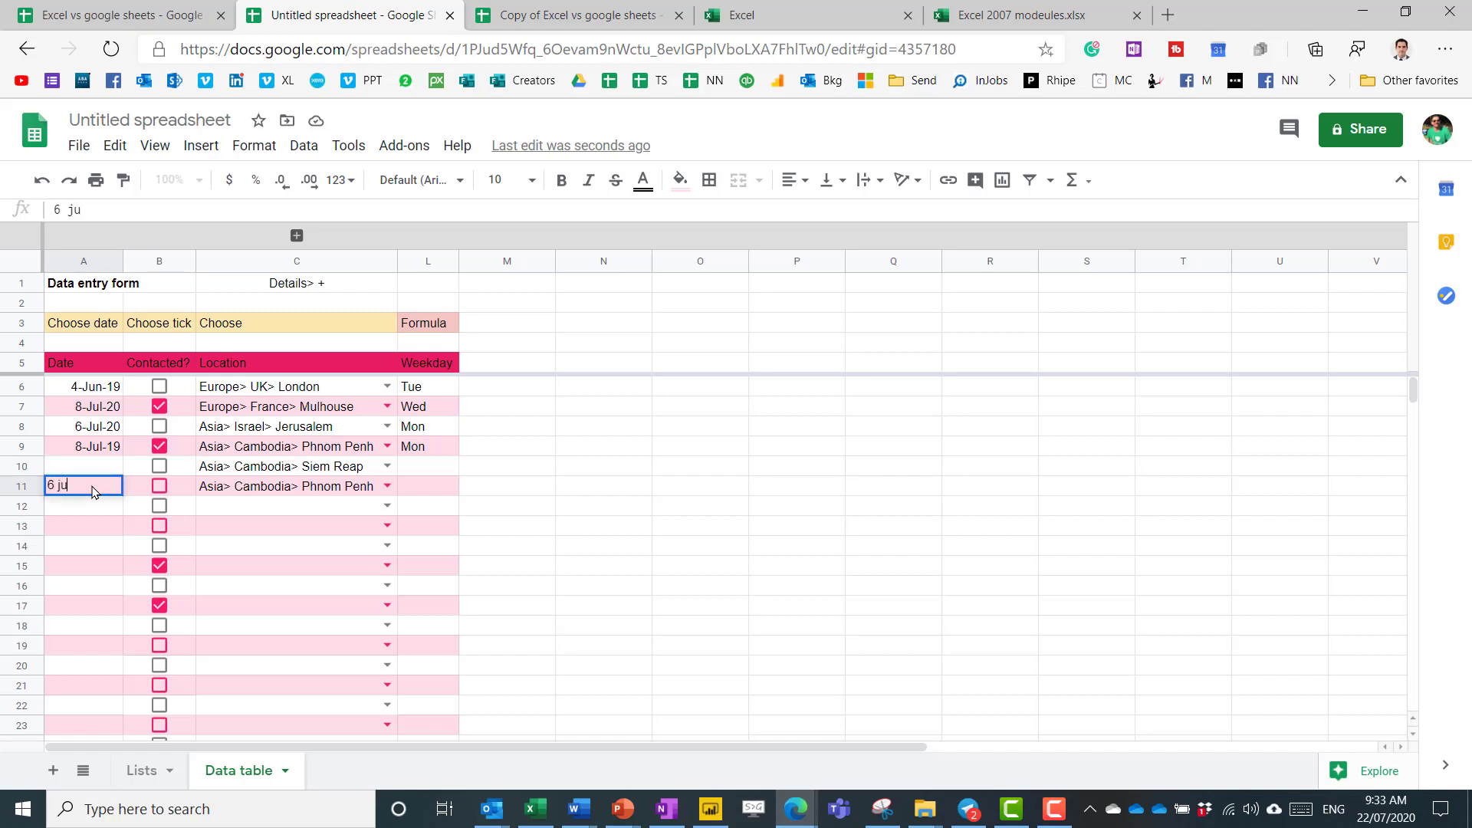
key("Return")
double_click(92, 492)
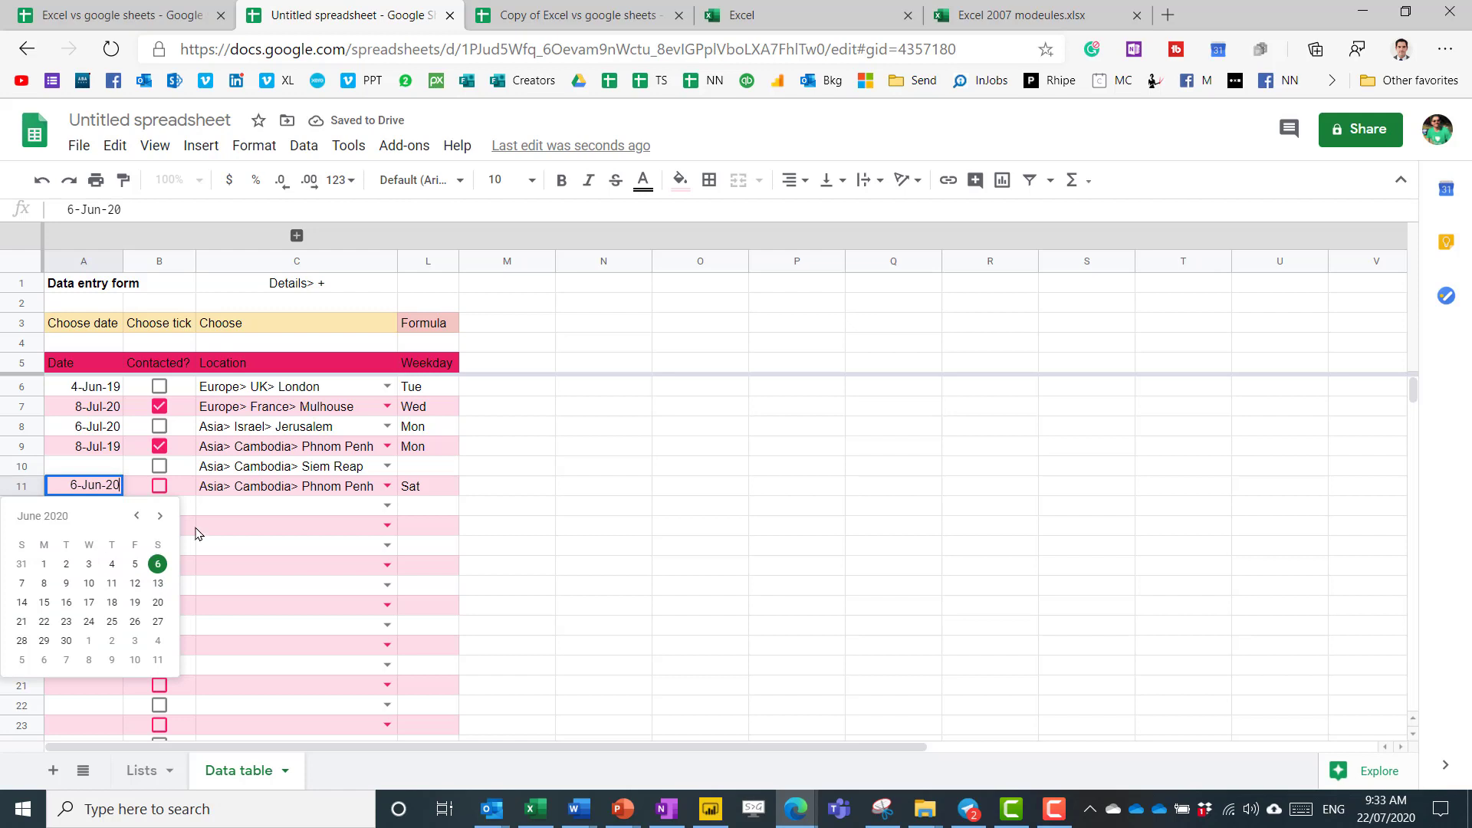
key("Escape")
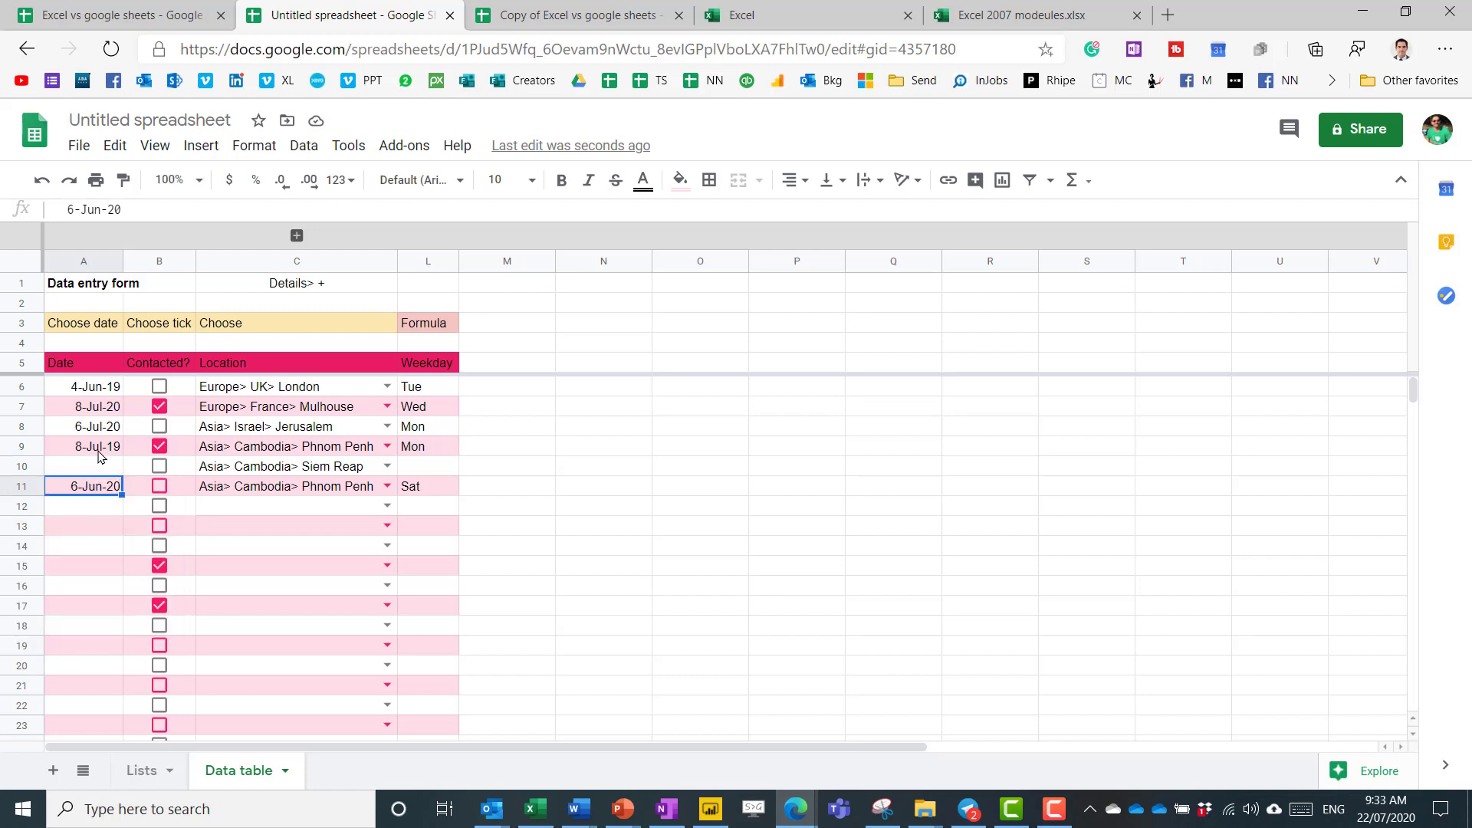
key("Delete")
key("Up")
key("Up")
key("Up")
key("Up")
key("Up")
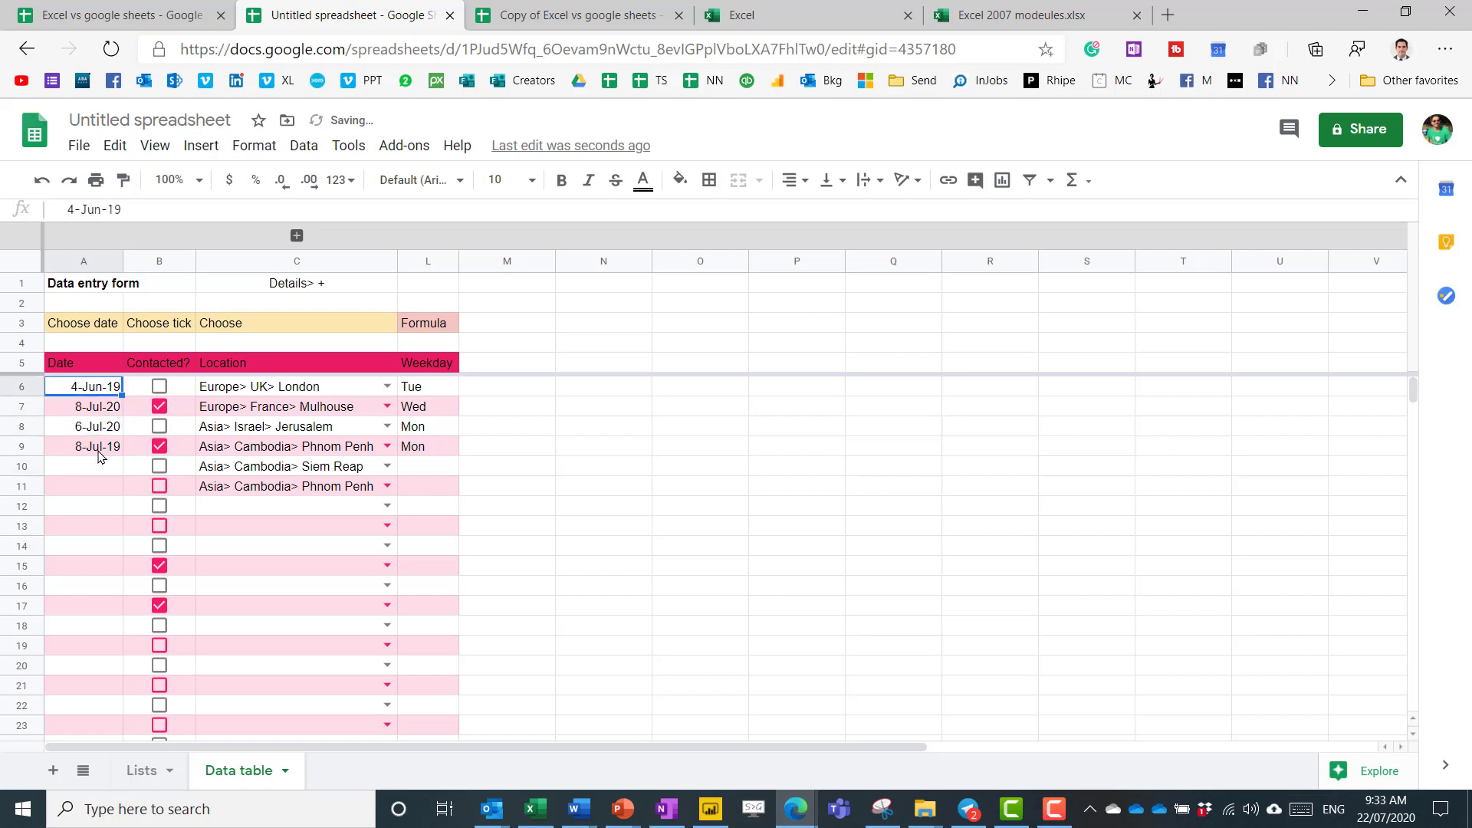
key("shift+Down")
key("shift+Down")
key("shift+Down")
key("shift+Down")
key("shift+Down")
key("shift+Down")
key("shift+Down")
key("shift+Down")
key("shift+Down")
key("shift+Down")
key("shift+Down")
key("shift+Down")
key("shift+Down")
key("shift+Down")
key("shift+Down")
key("shift+Down")
key("shift+Down")
key("shift+Down")
key("shift+Down")
key("shift+Down")
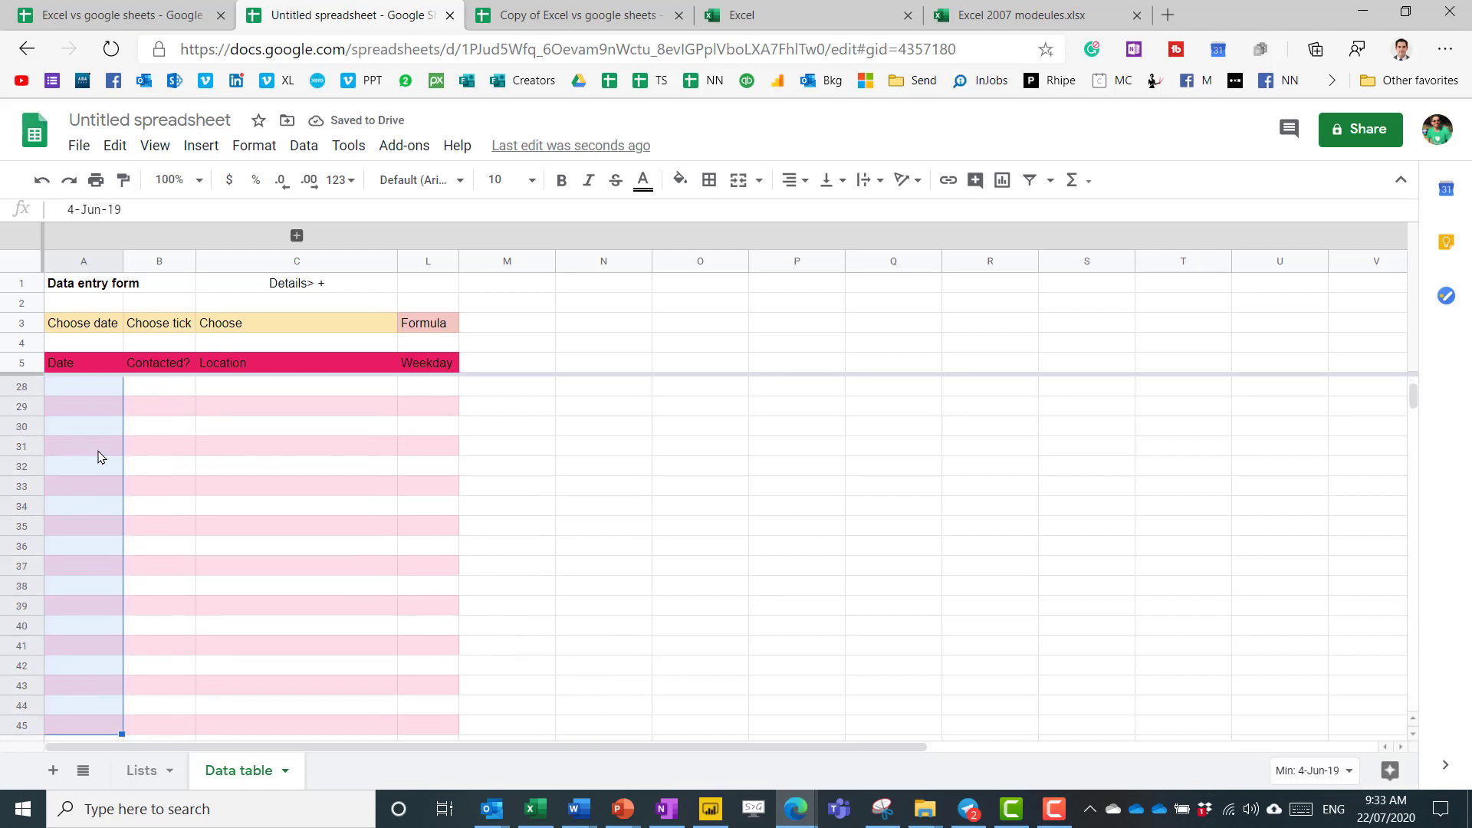
Add a Date-between validation rule from 1/1/2015 to 31/12/2020 that rejects invalid input.
left_click(305, 147)
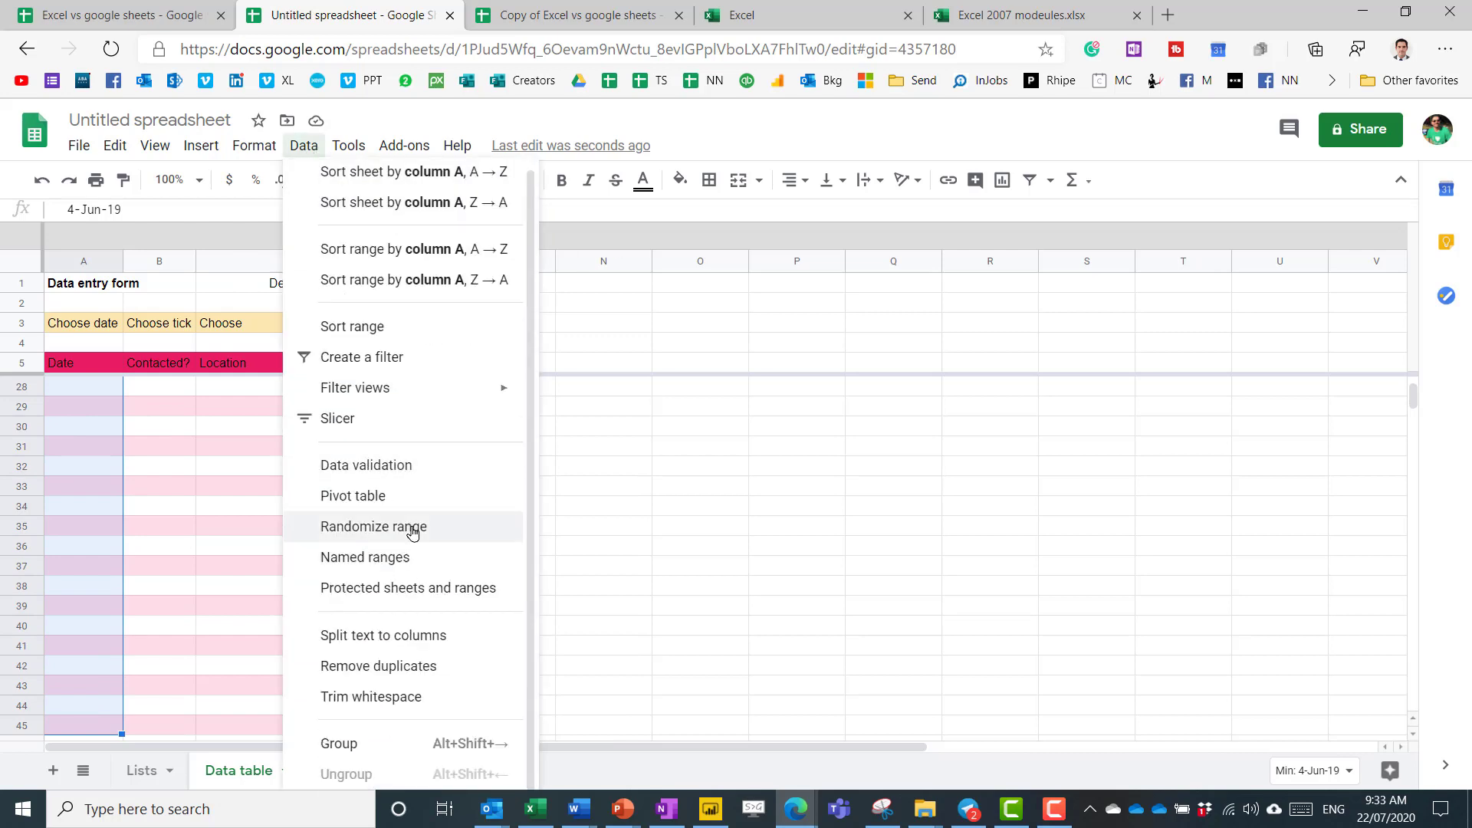
left_click(417, 471)
left_click(642, 407)
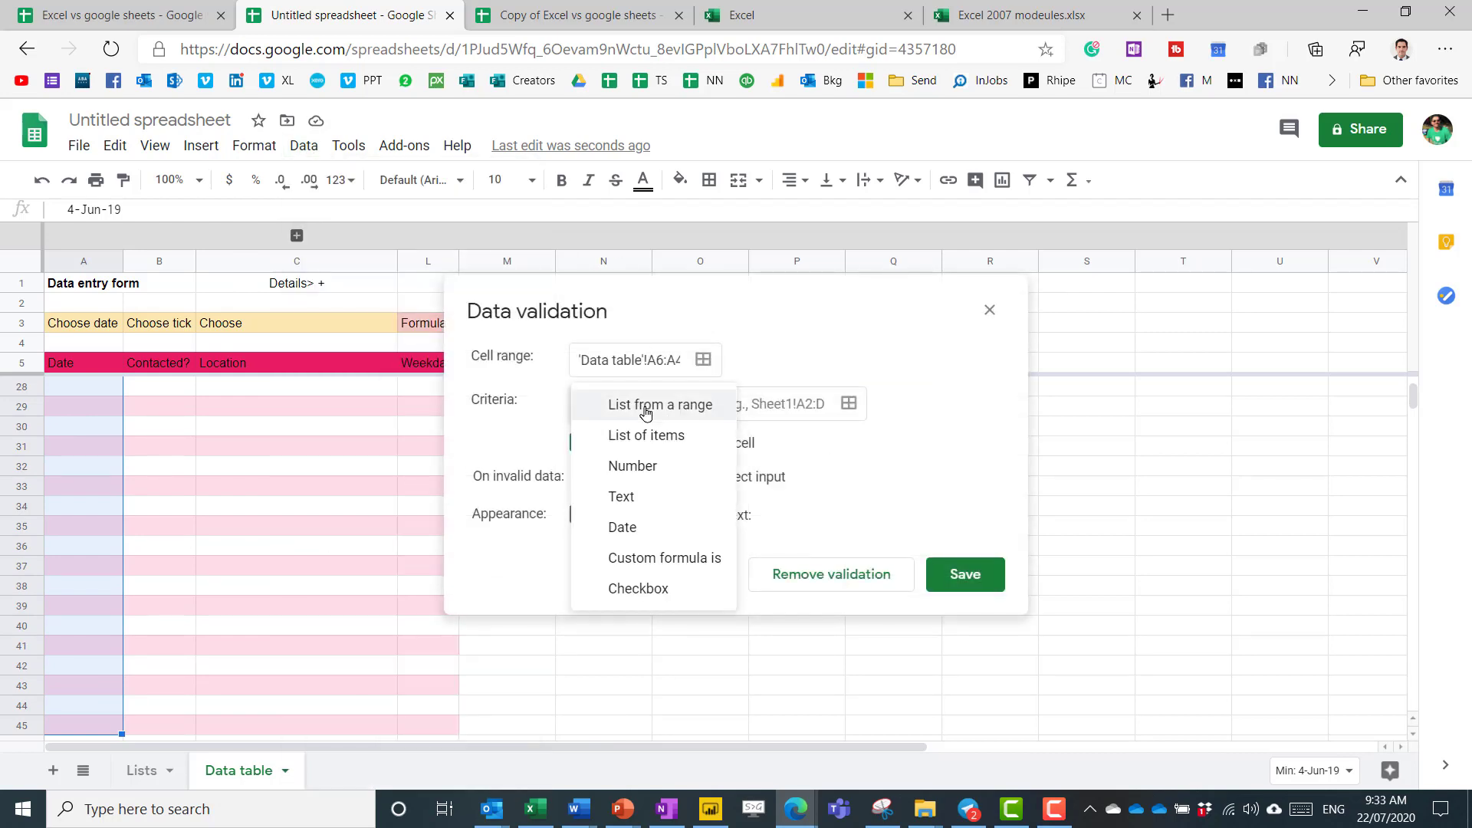
left_click(662, 528)
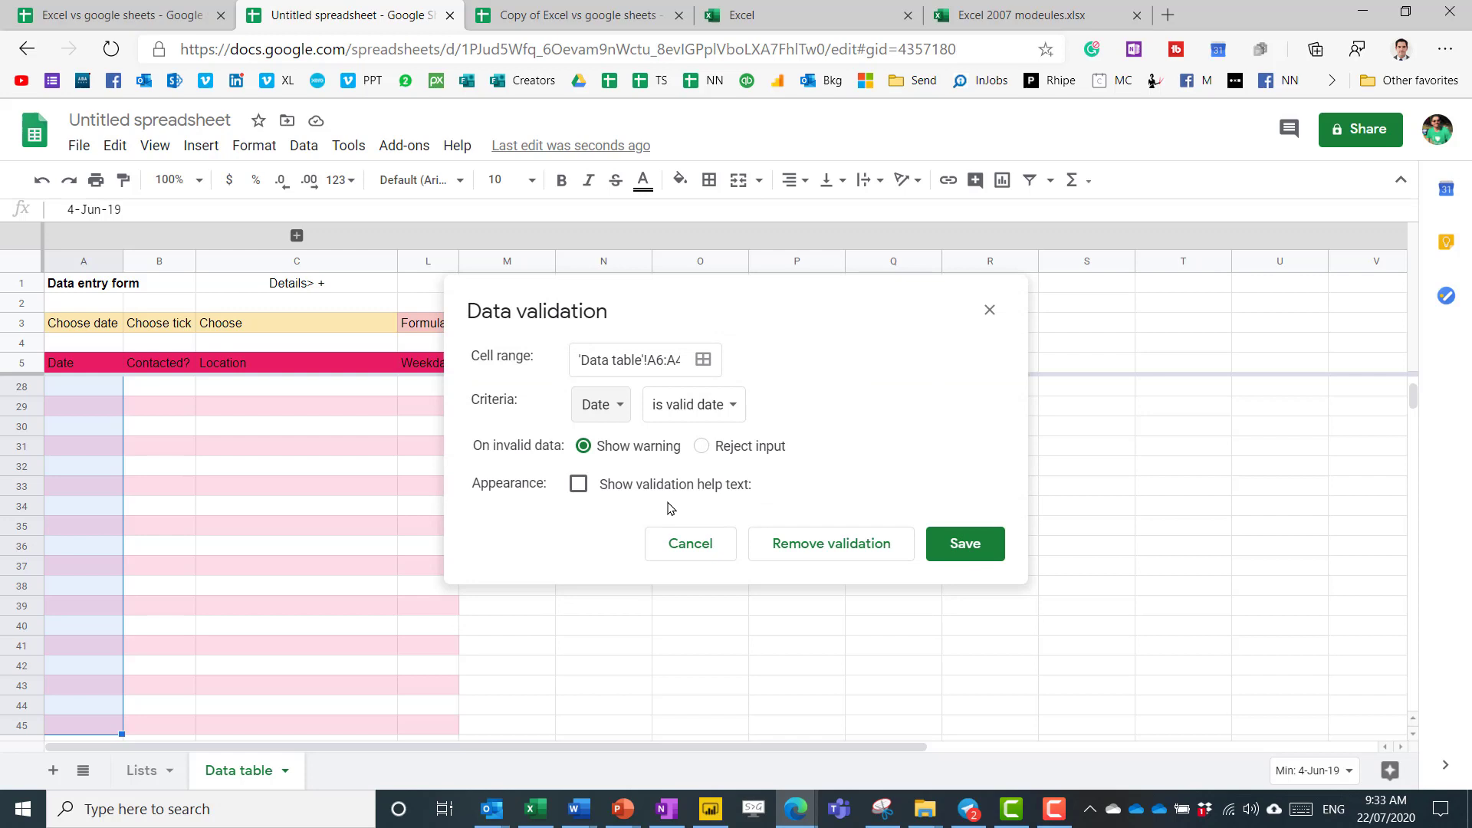
left_click(718, 408)
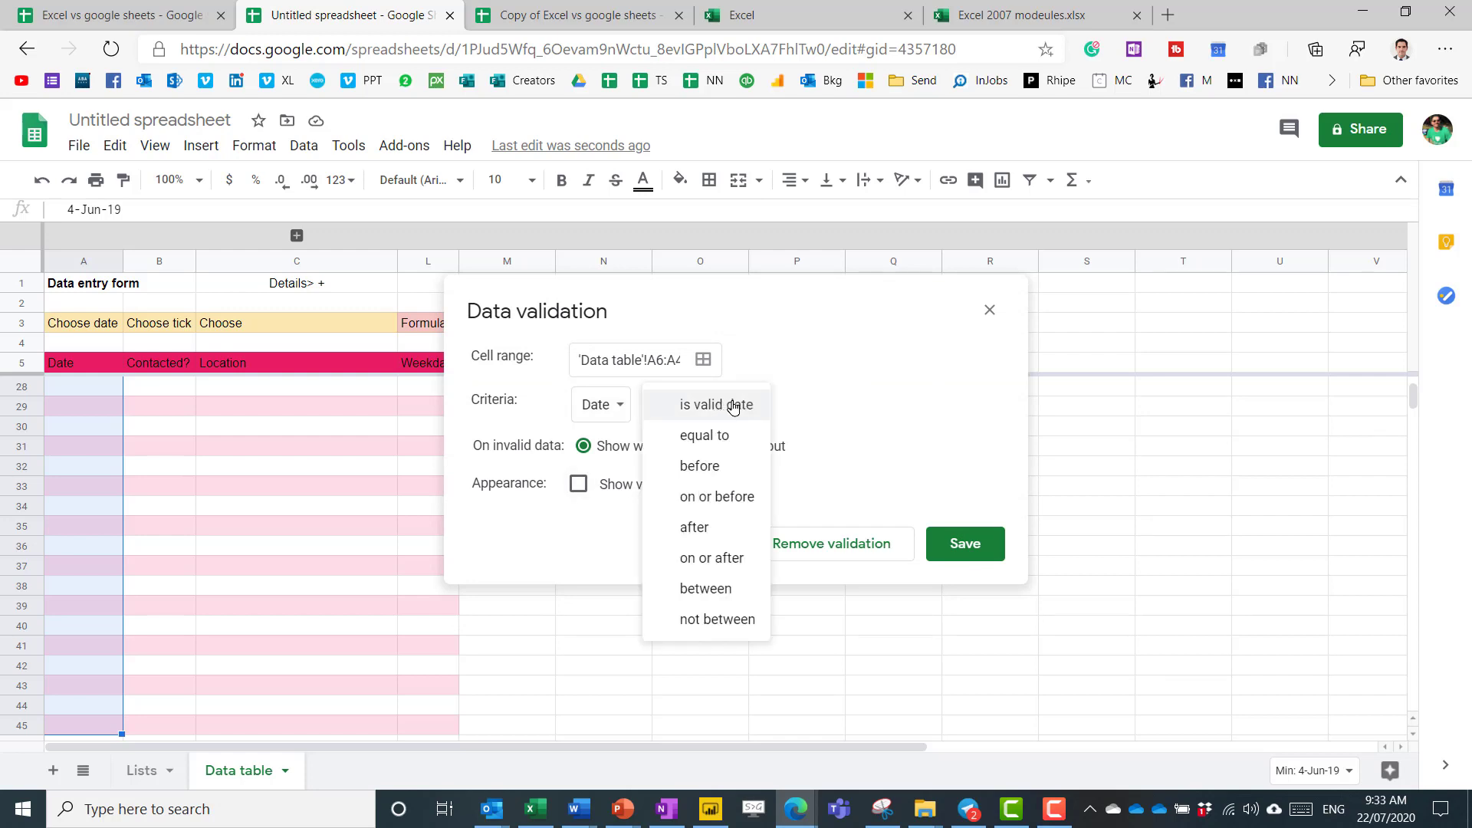
left_click(731, 591)
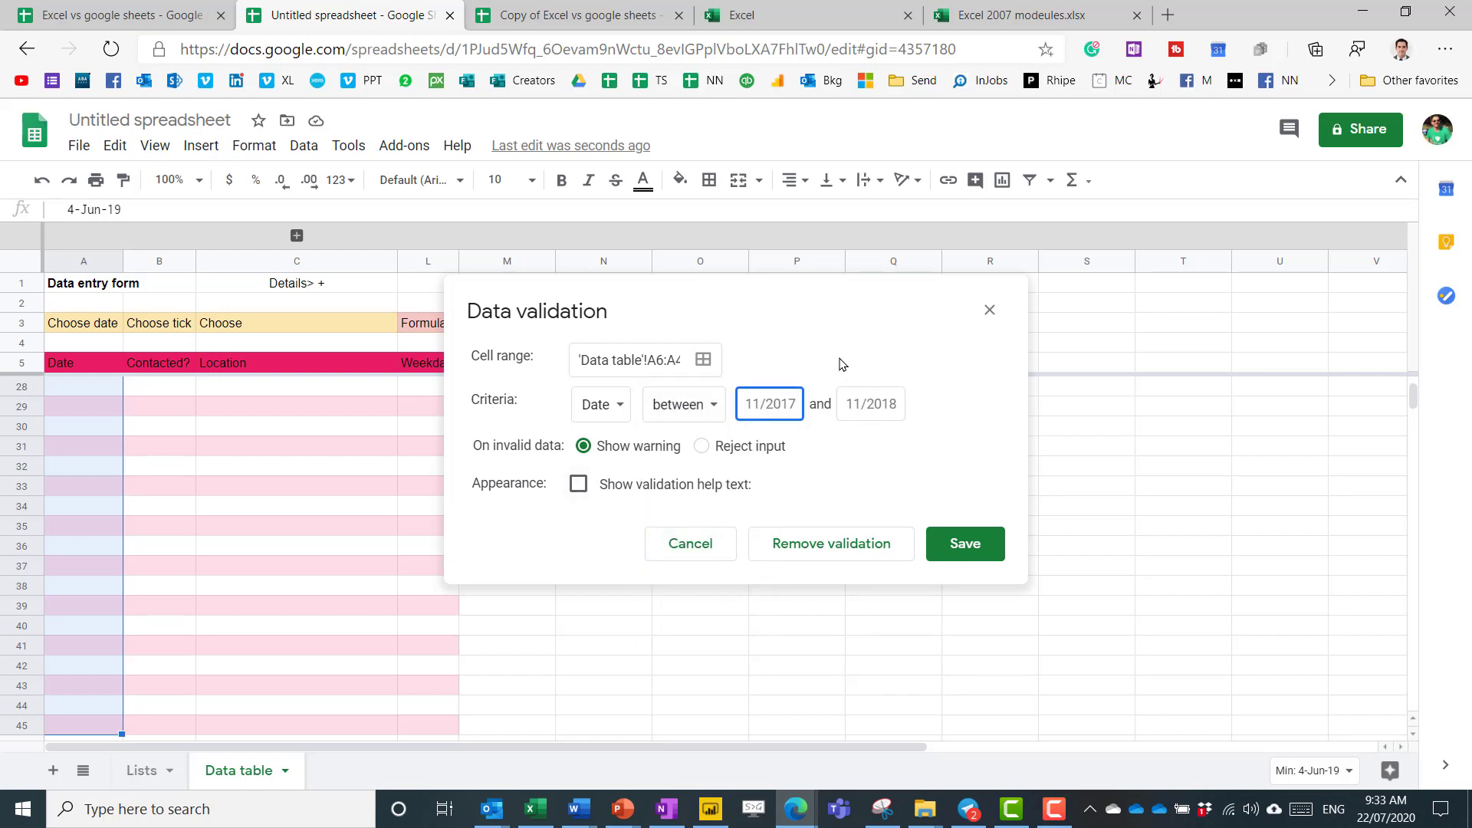
type("1/1/2015")
key("Tab")
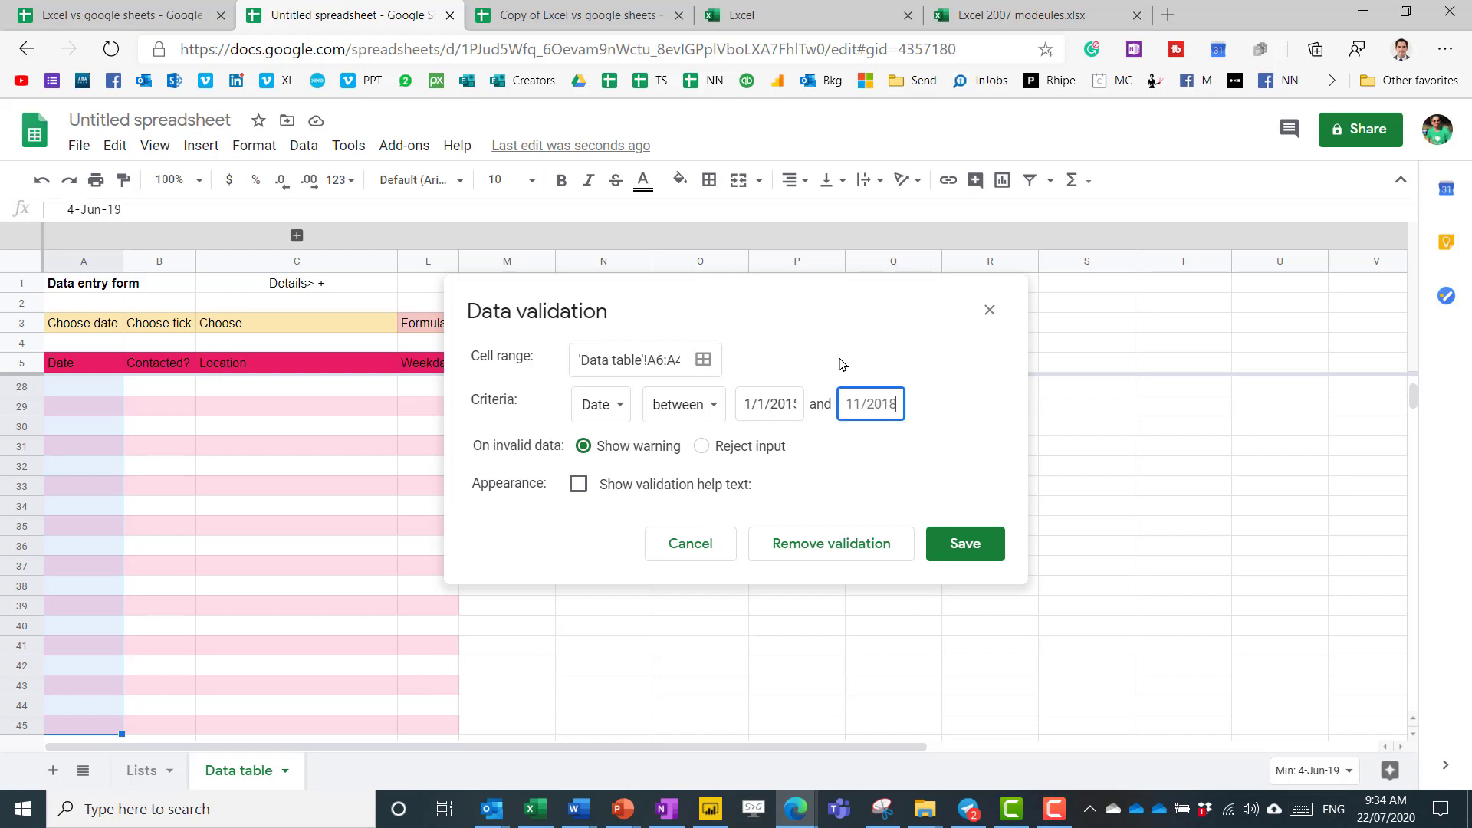
type("31/12/20")
type("20")
left_click(706, 447)
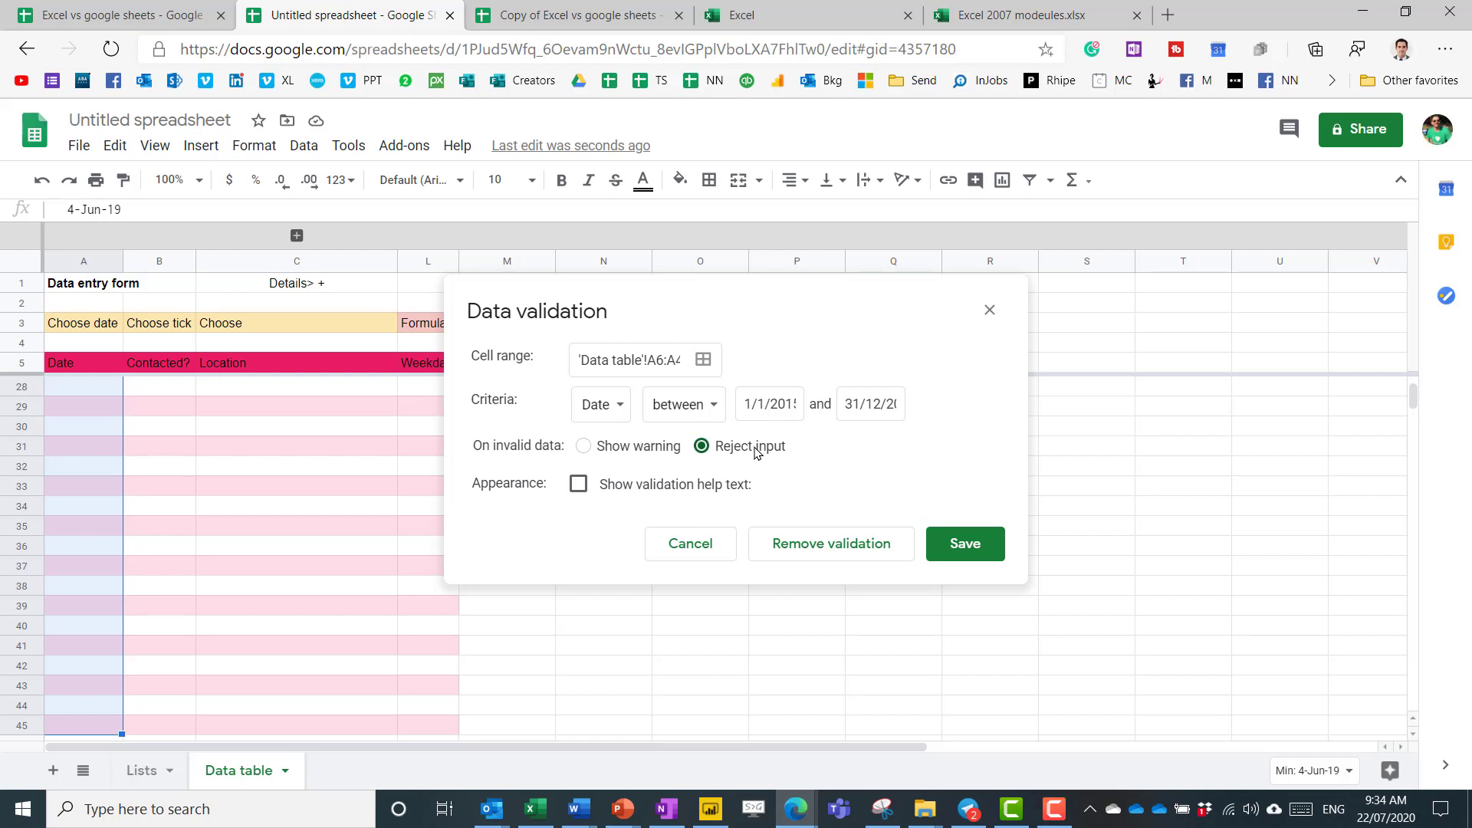
left_click(970, 549)
scroll(151, 381, "up", 6)
left_click(95, 360)
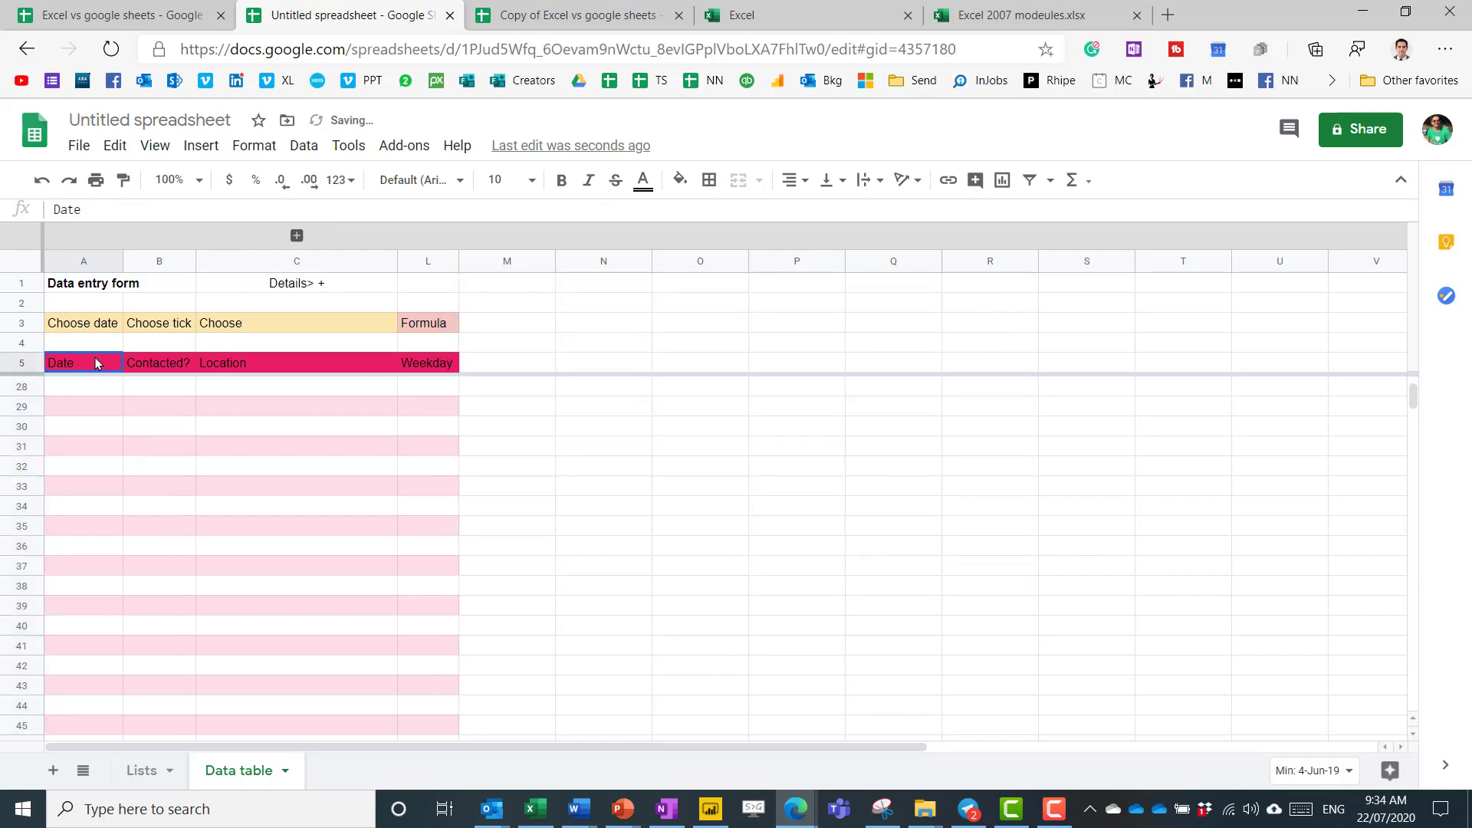
key("Down")
key("Down")
key("Down")
key("Down")
key("Down")
key("Down")
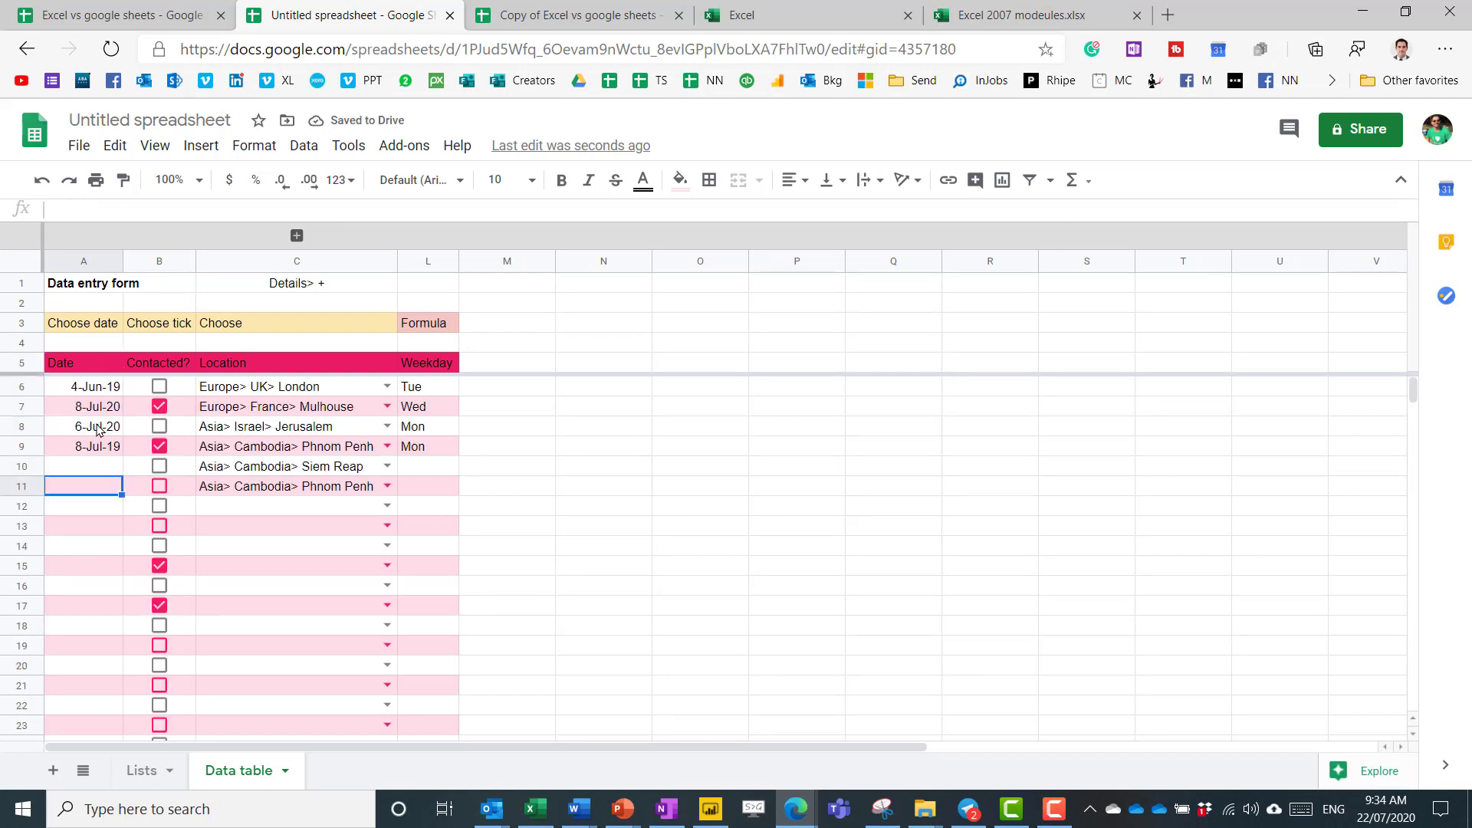
double_click(95, 496)
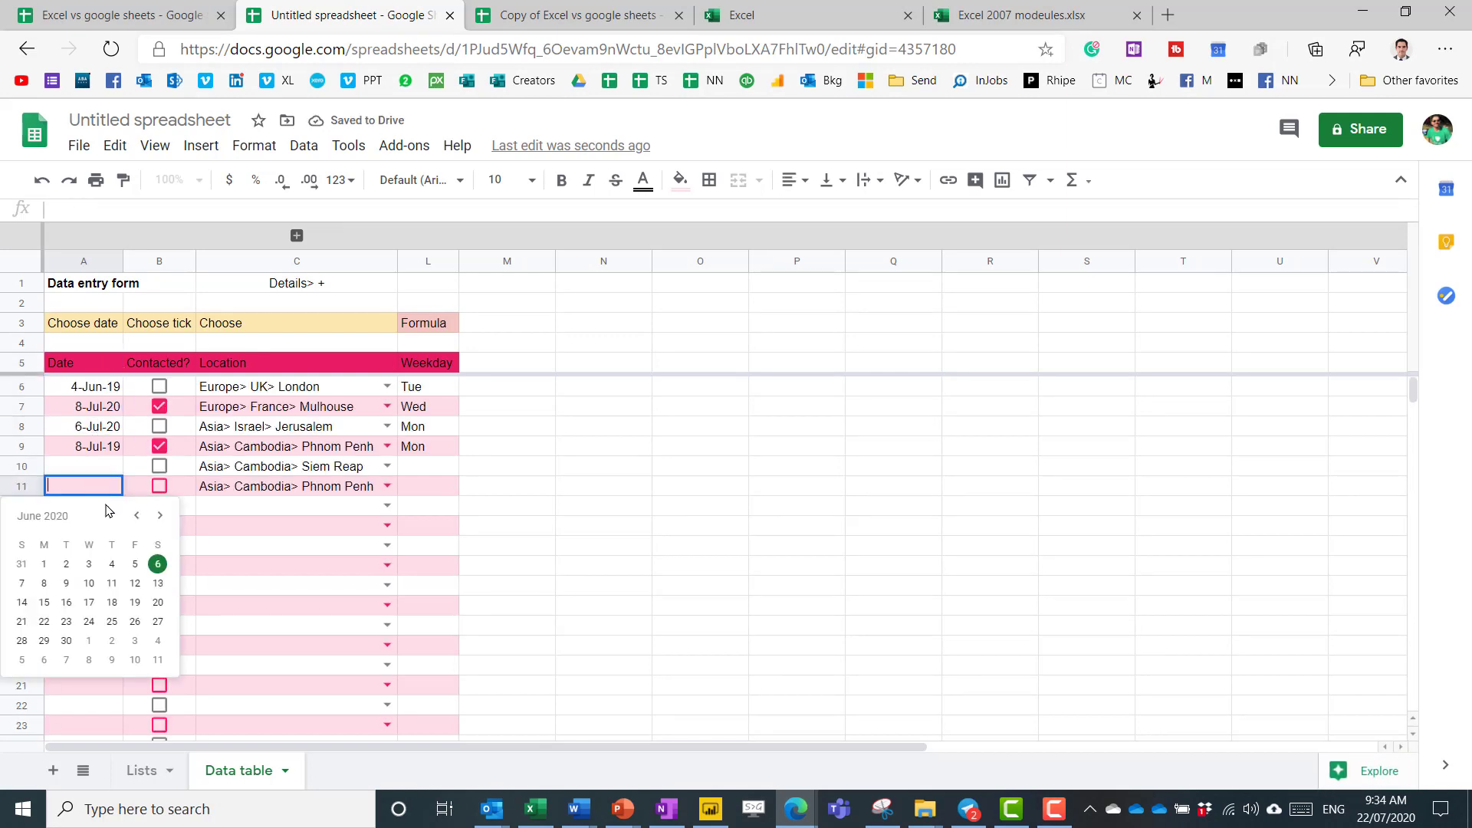
left_click(92, 576)
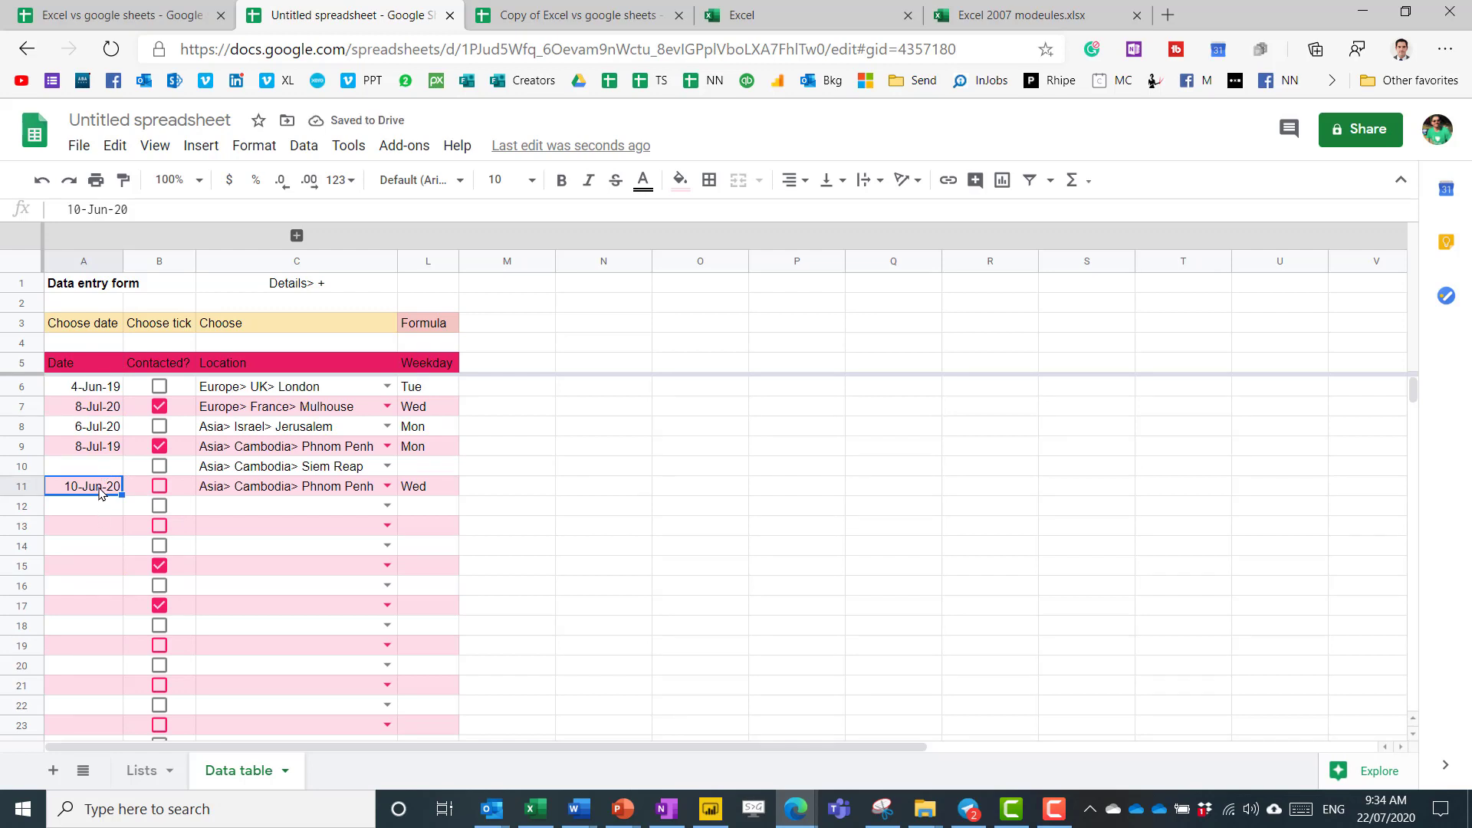
key("Delete")
type("asdfsdf")
key("Return")
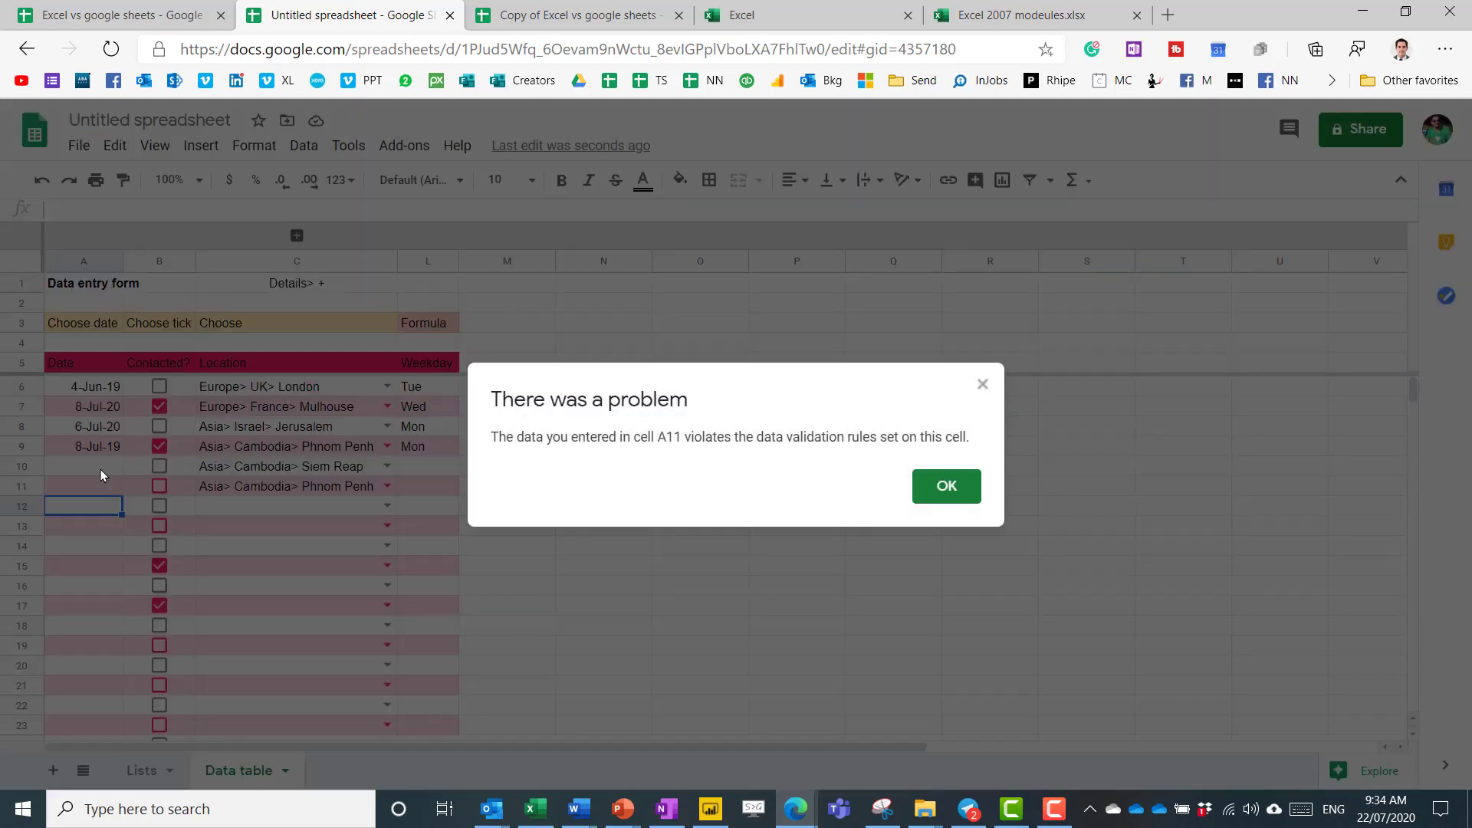
left_click(983, 385)
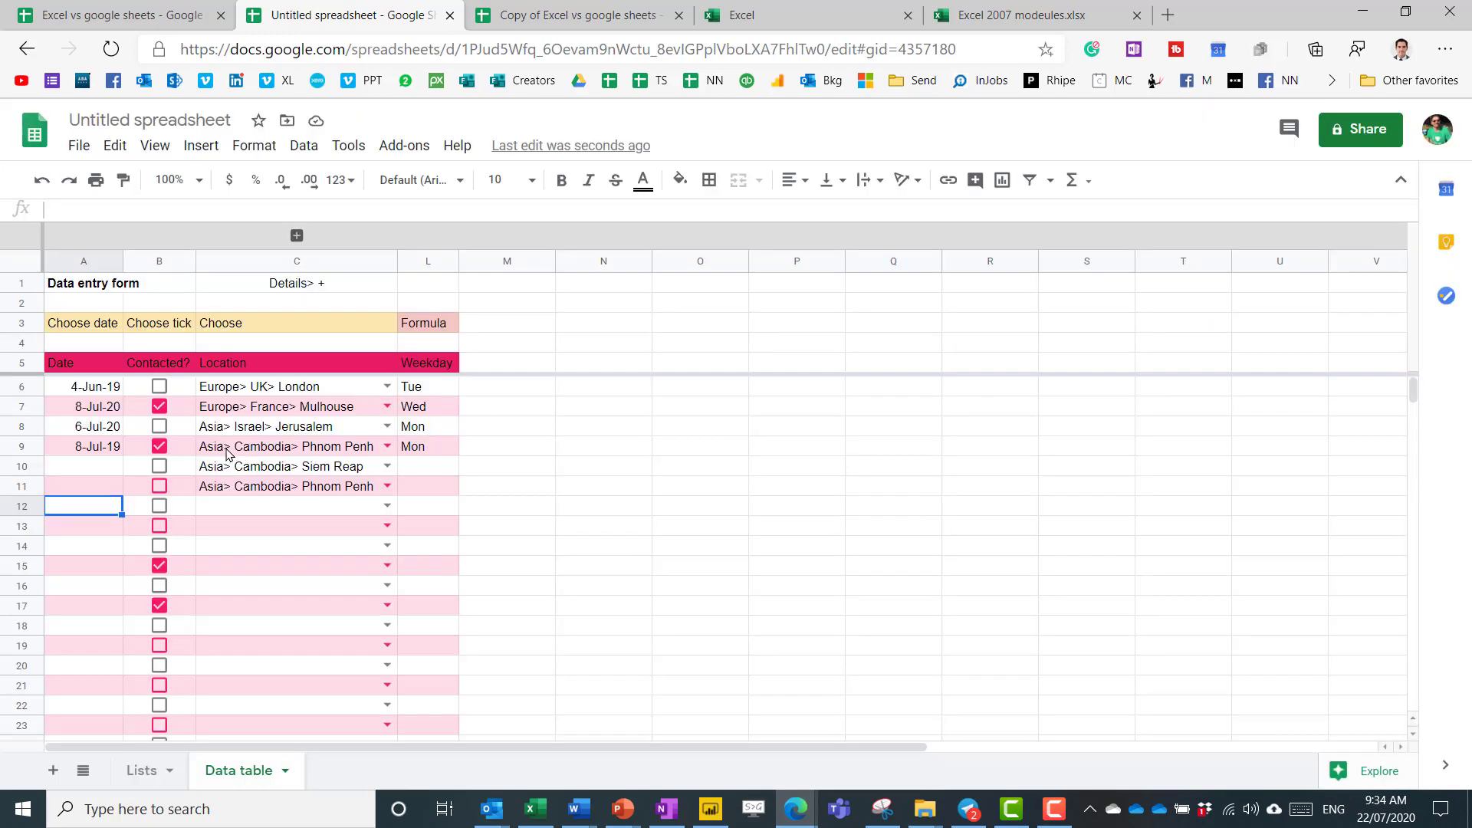
type("1/2/200")
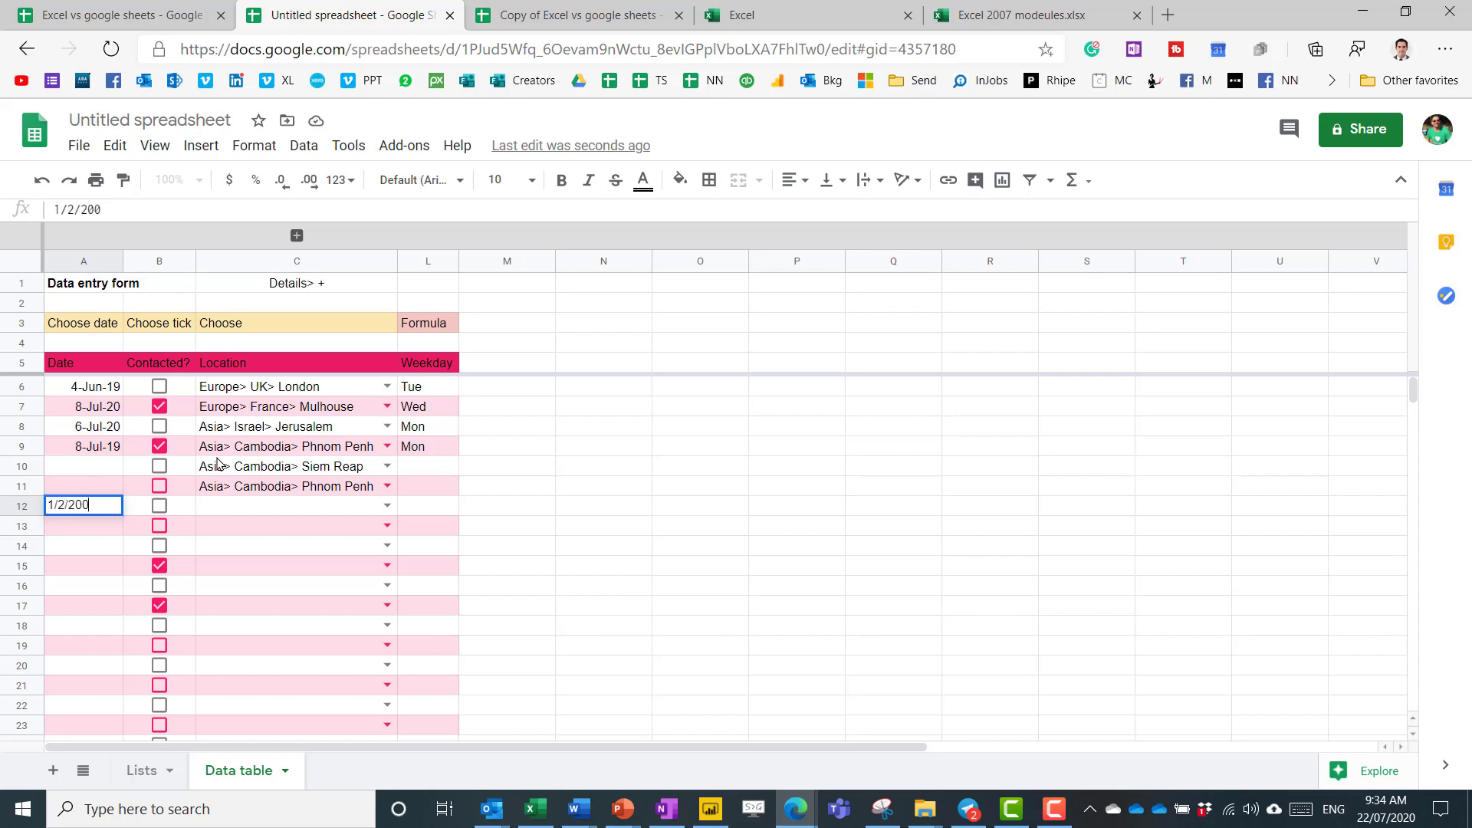
key("Return")
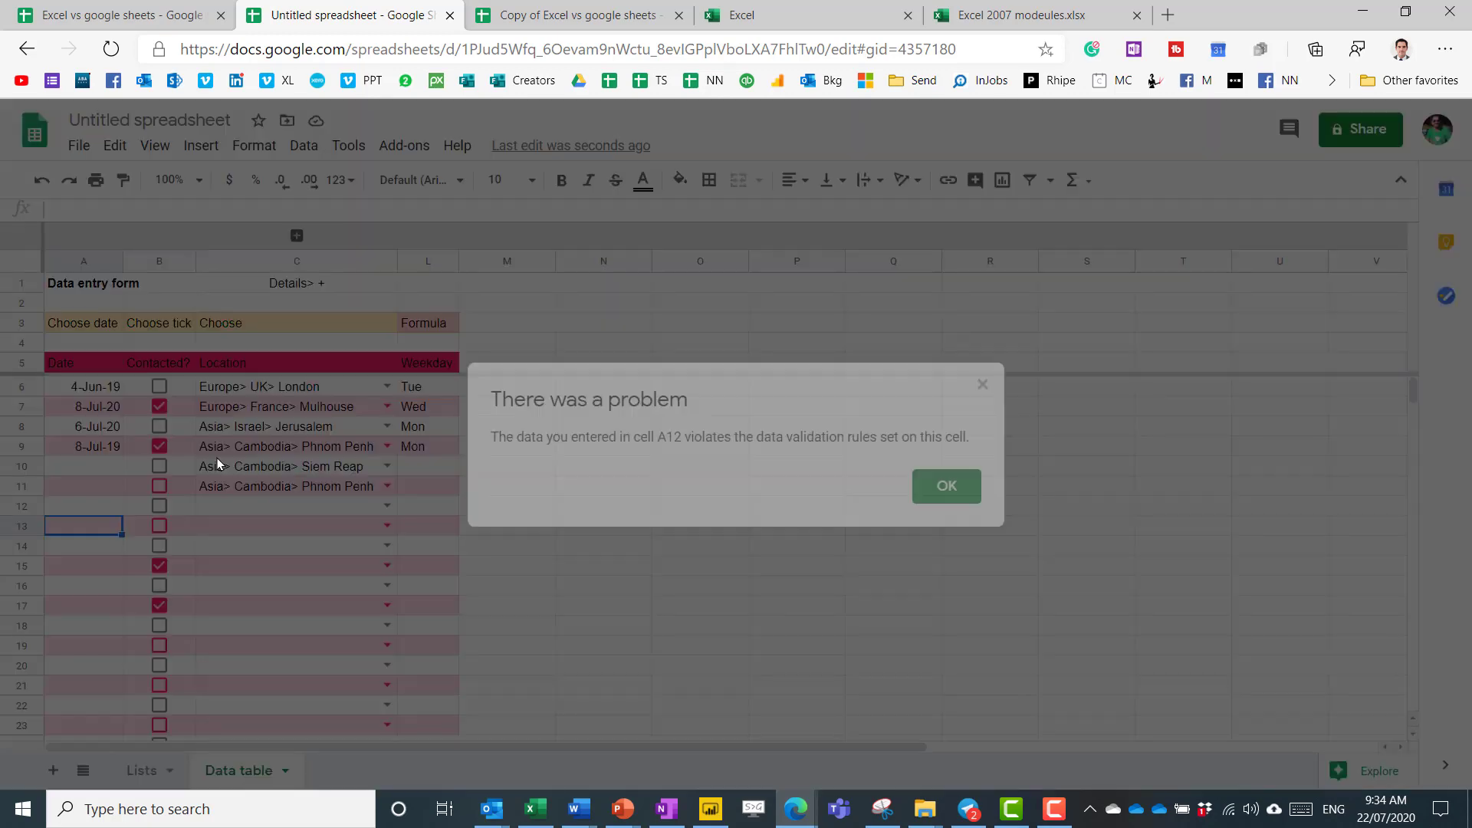
key("Return")
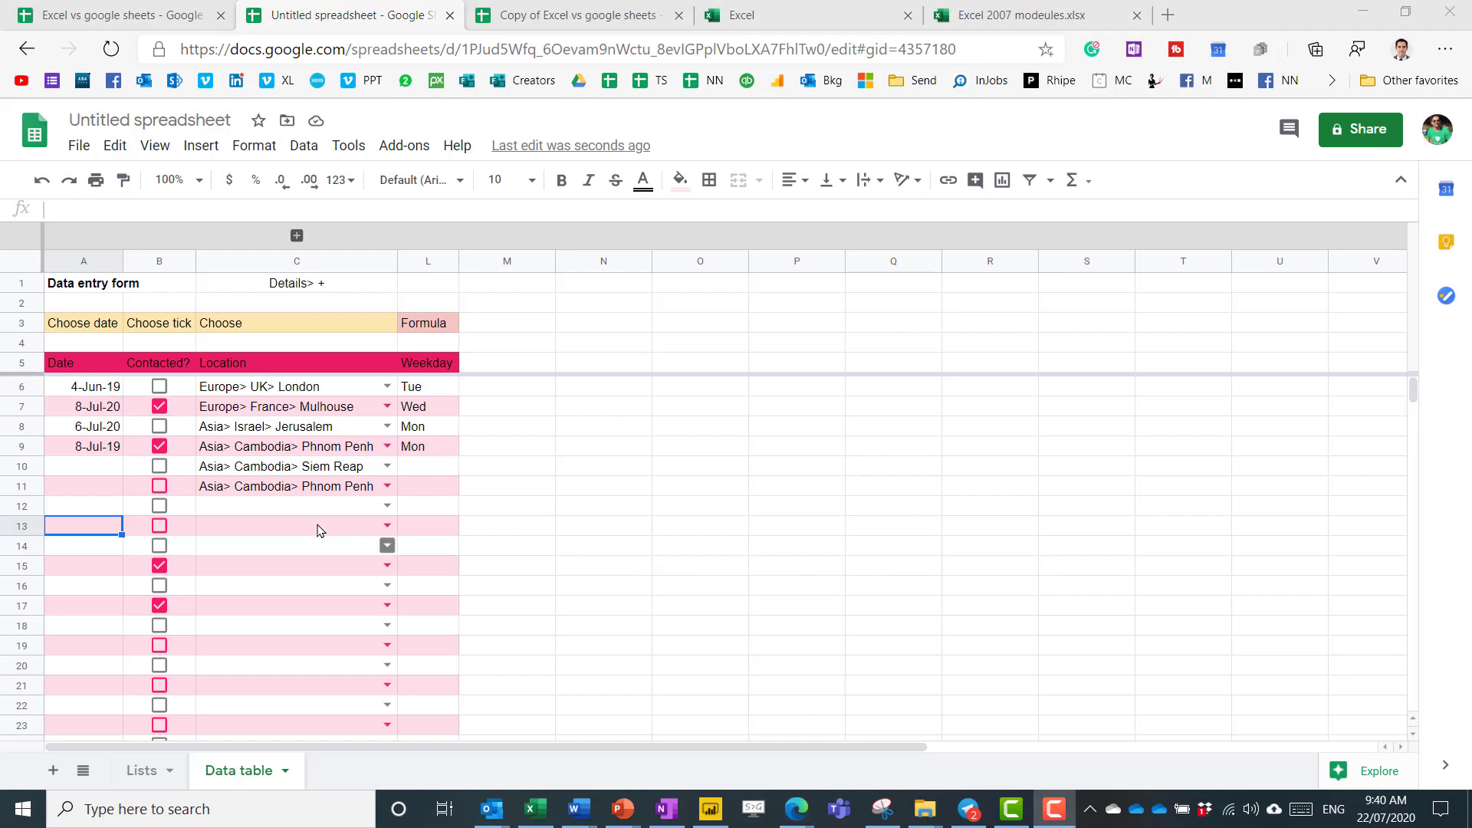
Change the A6:A38 date rule's limits to 6 jul 2020 and =TODAY()+7.
left_click_drag(84, 391, 115, 740)
left_click(303, 145)
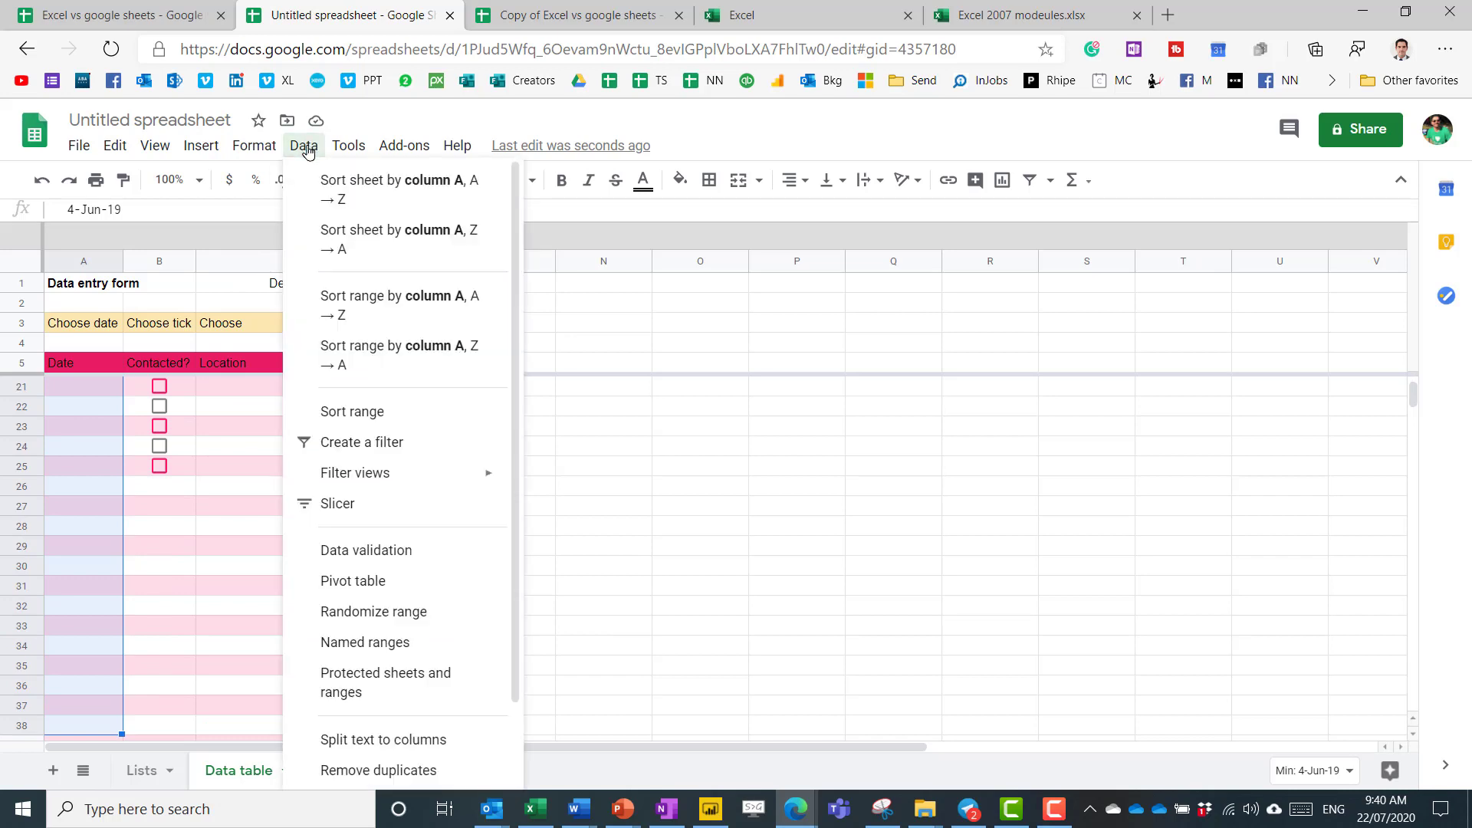
left_click(391, 474)
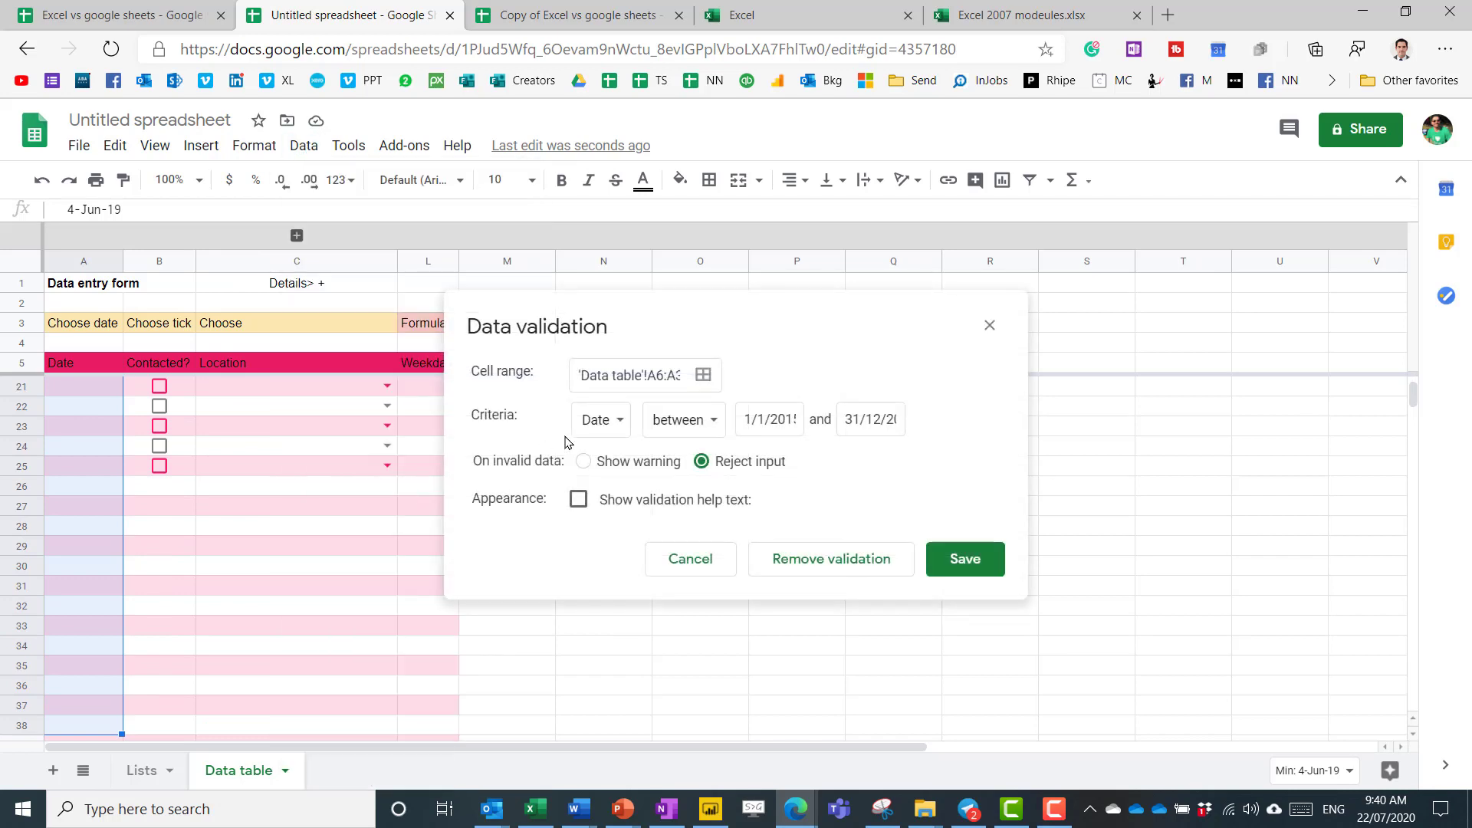
left_click(750, 414)
key("shift+Right")
key("shift+Right")
key("shift+Right")
key("shift+Right")
key("shift+Right")
key("shift+Right")
key("shift+Right")
key("shift+Right")
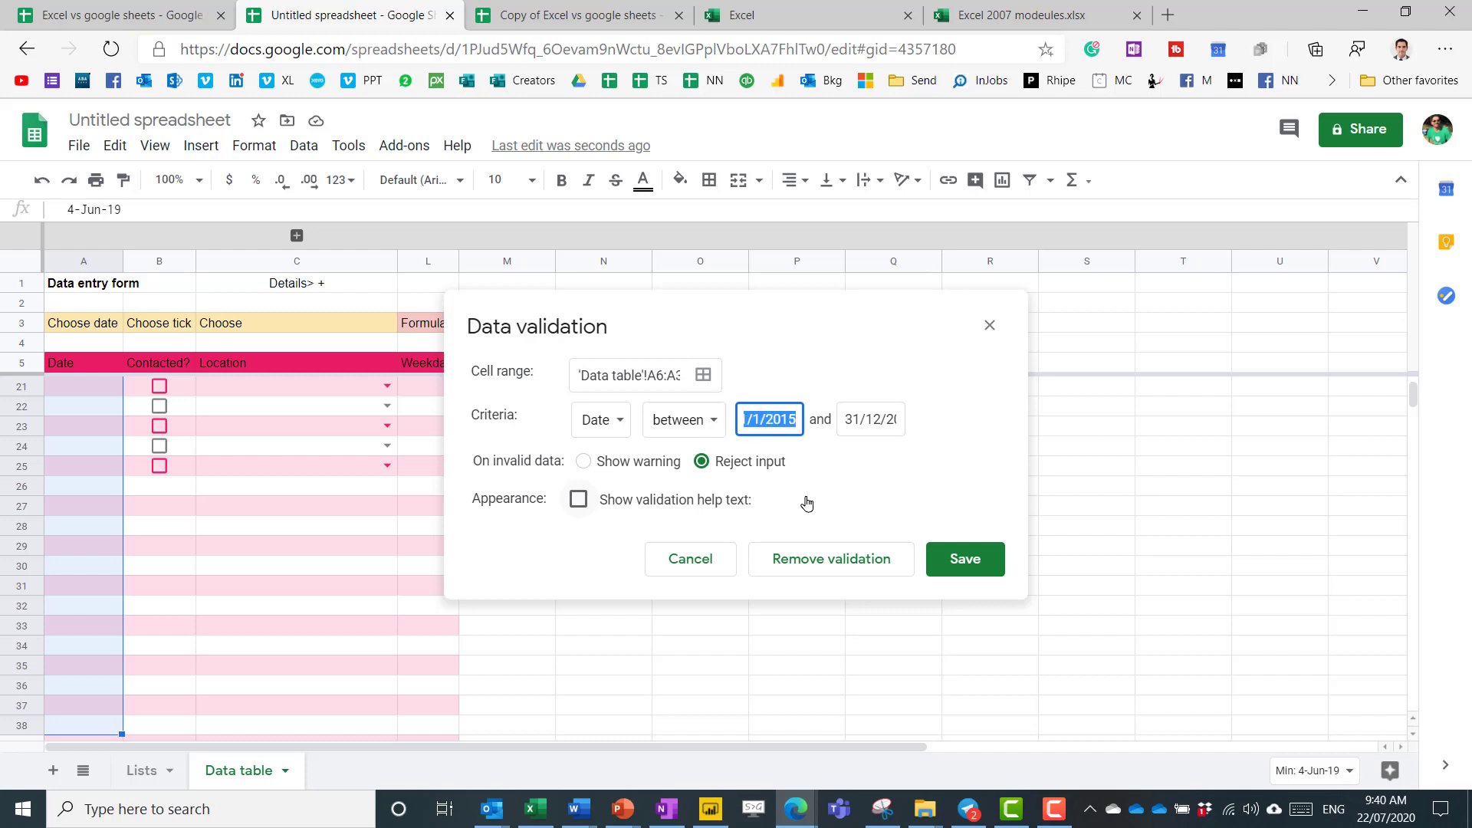
type("6 jul 2020")
triple_click(858, 417)
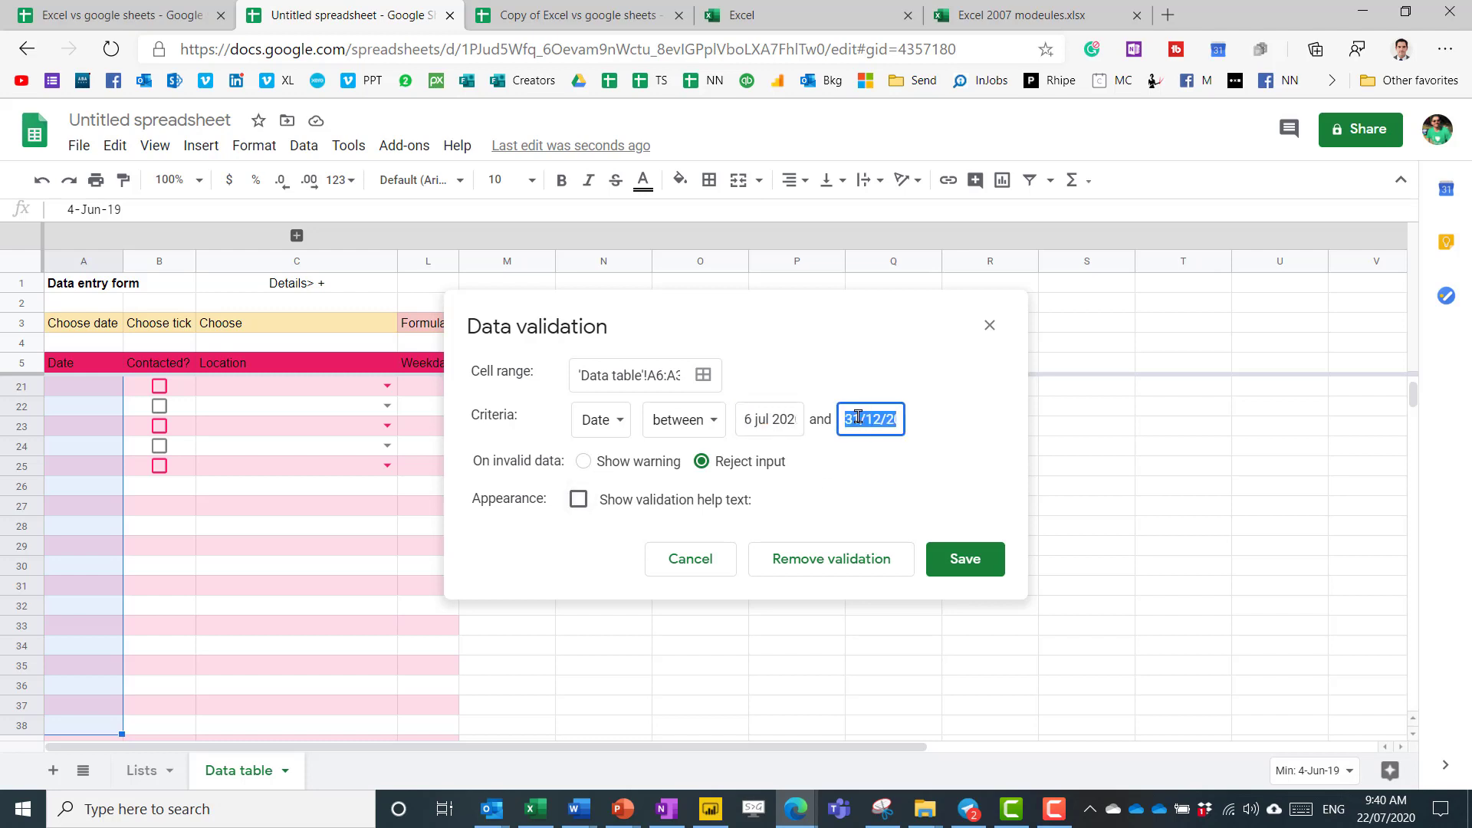
type("=TODAY()+7")
key("Home")
key("End")
Add help text ending 'one week from today' and save the date rule.
left_click(578, 499)
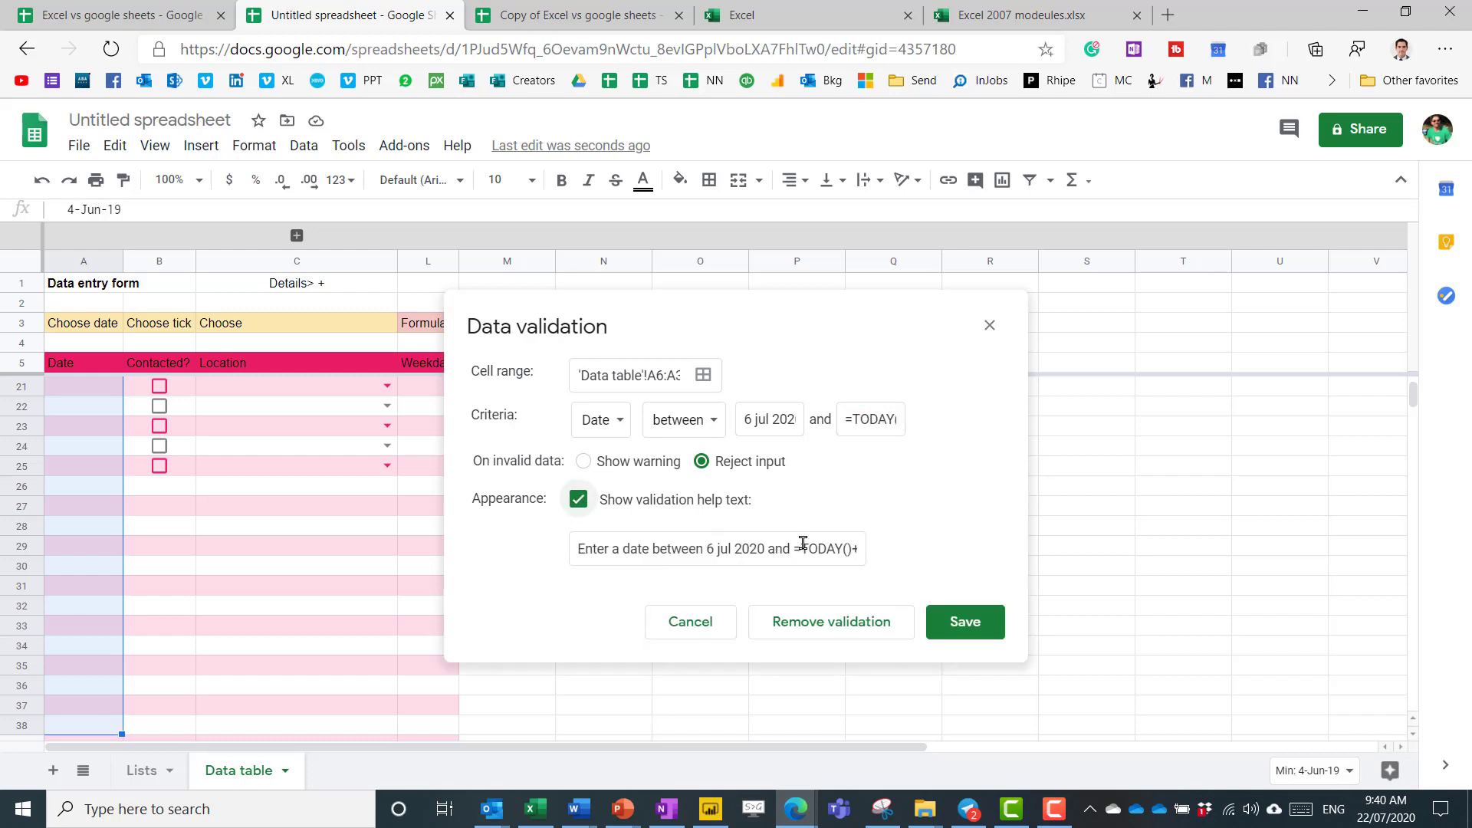
left_click_drag(798, 549, 921, 554)
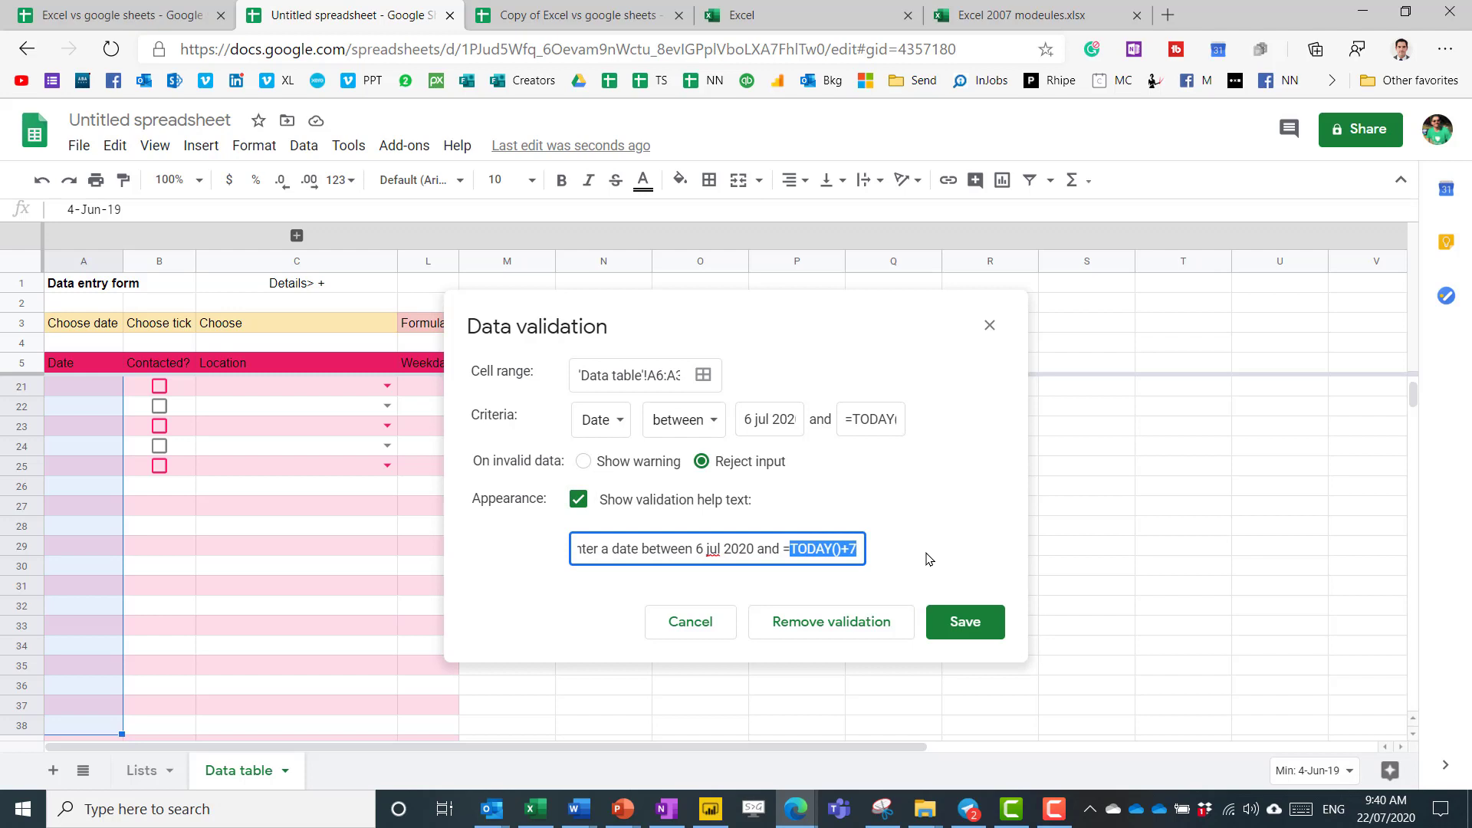
key("BackSpace")
key("BackSpace")
type("one week from today")
left_click(956, 625)
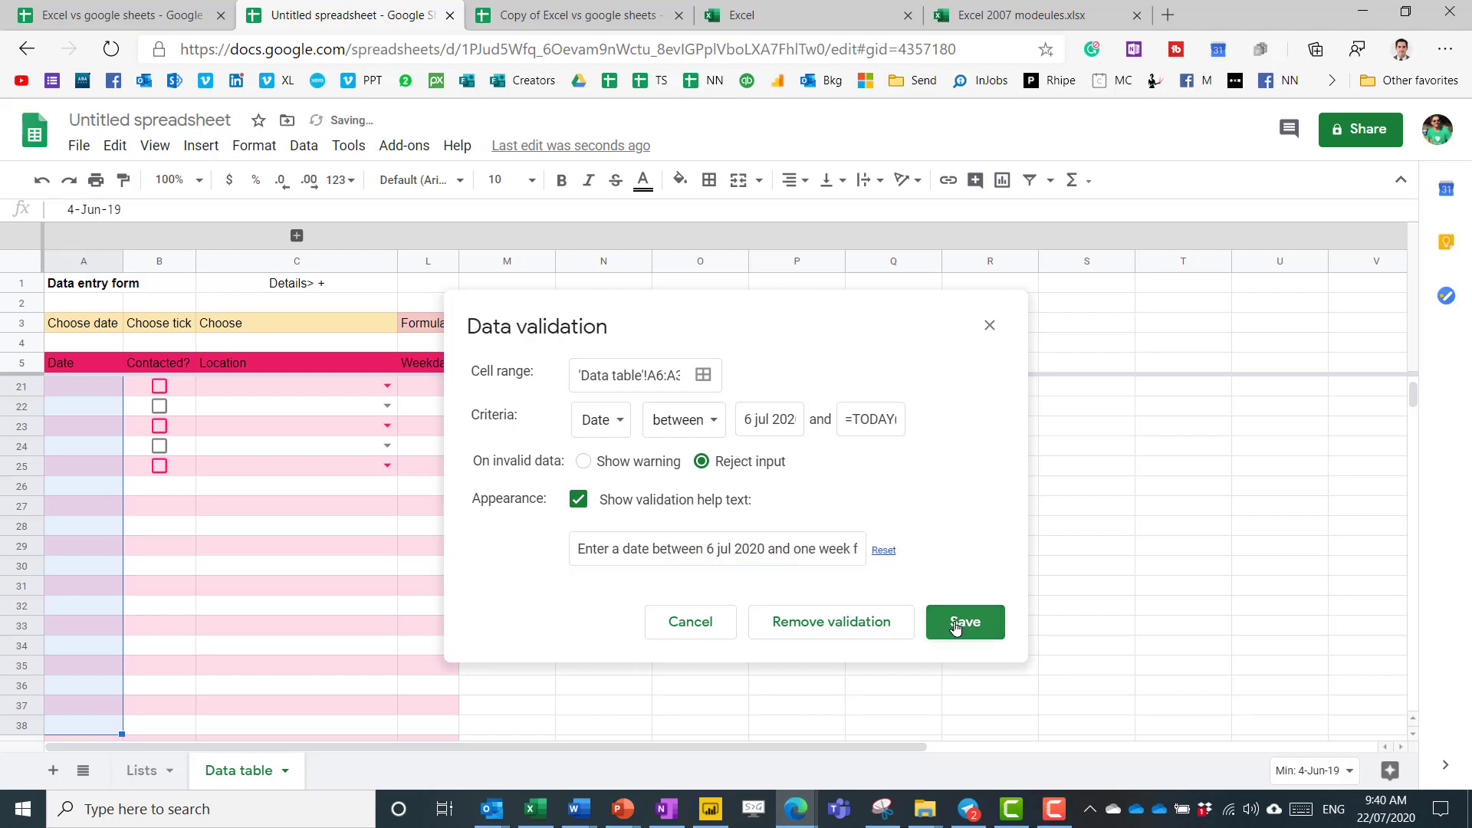
left_click(85, 365)
key("Down")
key("Down")
key("Down")
key("Down")
key("Down")
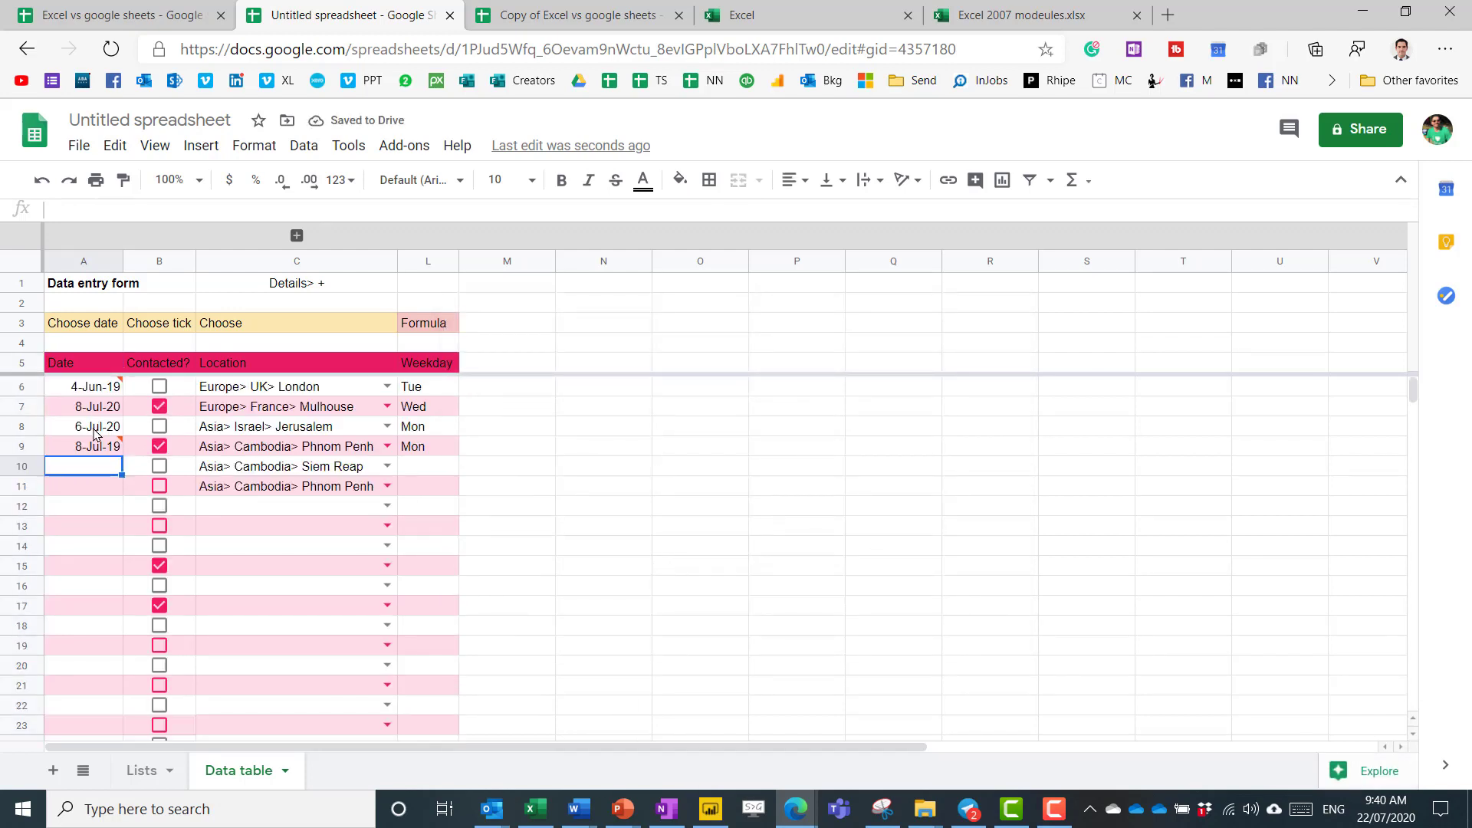
Enter 6 aug 20 in A10 and dismiss the rejection warning.
mouse_move(98, 453)
type("6")
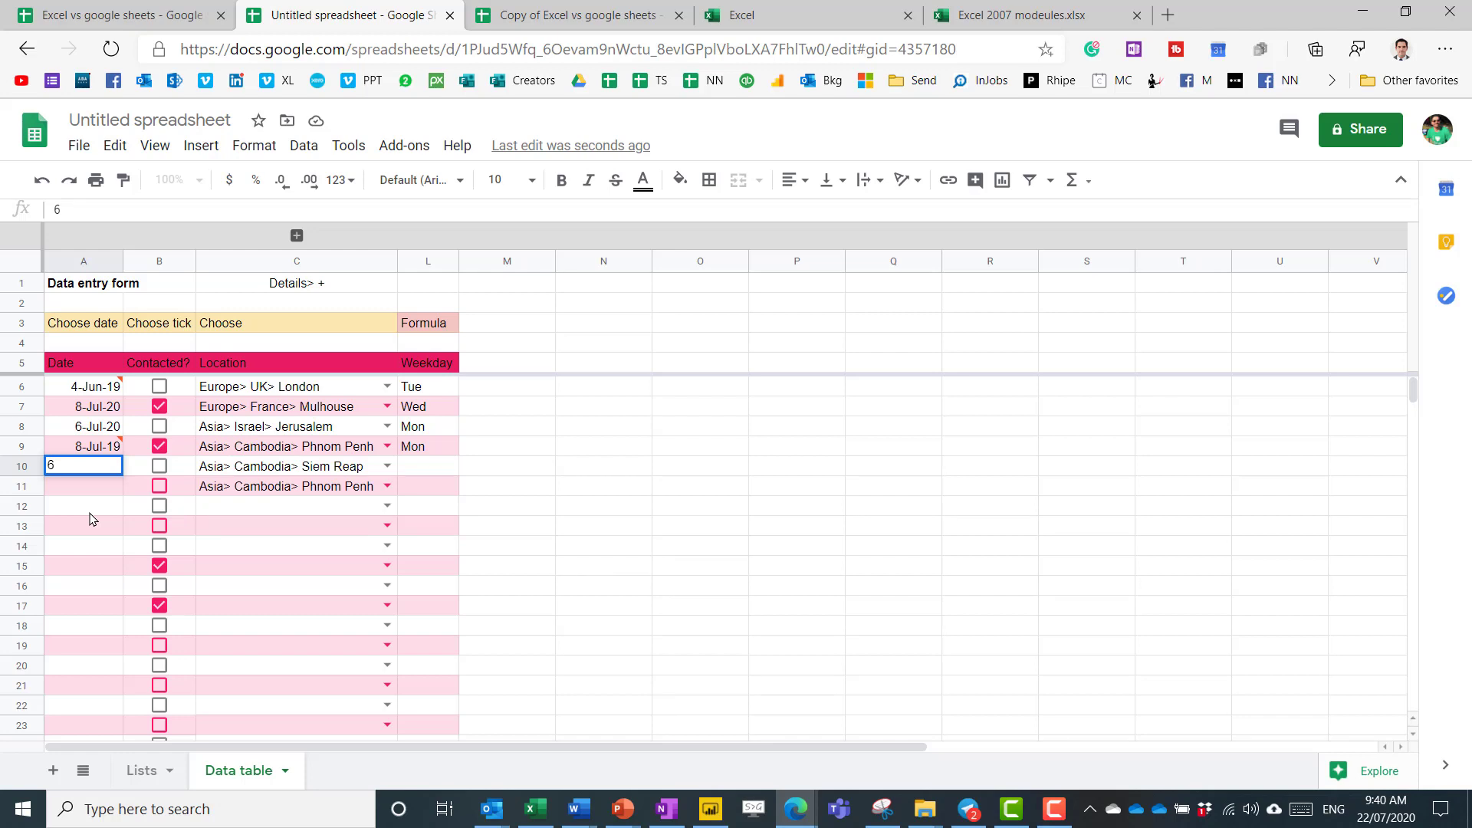
type(" aug 20")
key("Return")
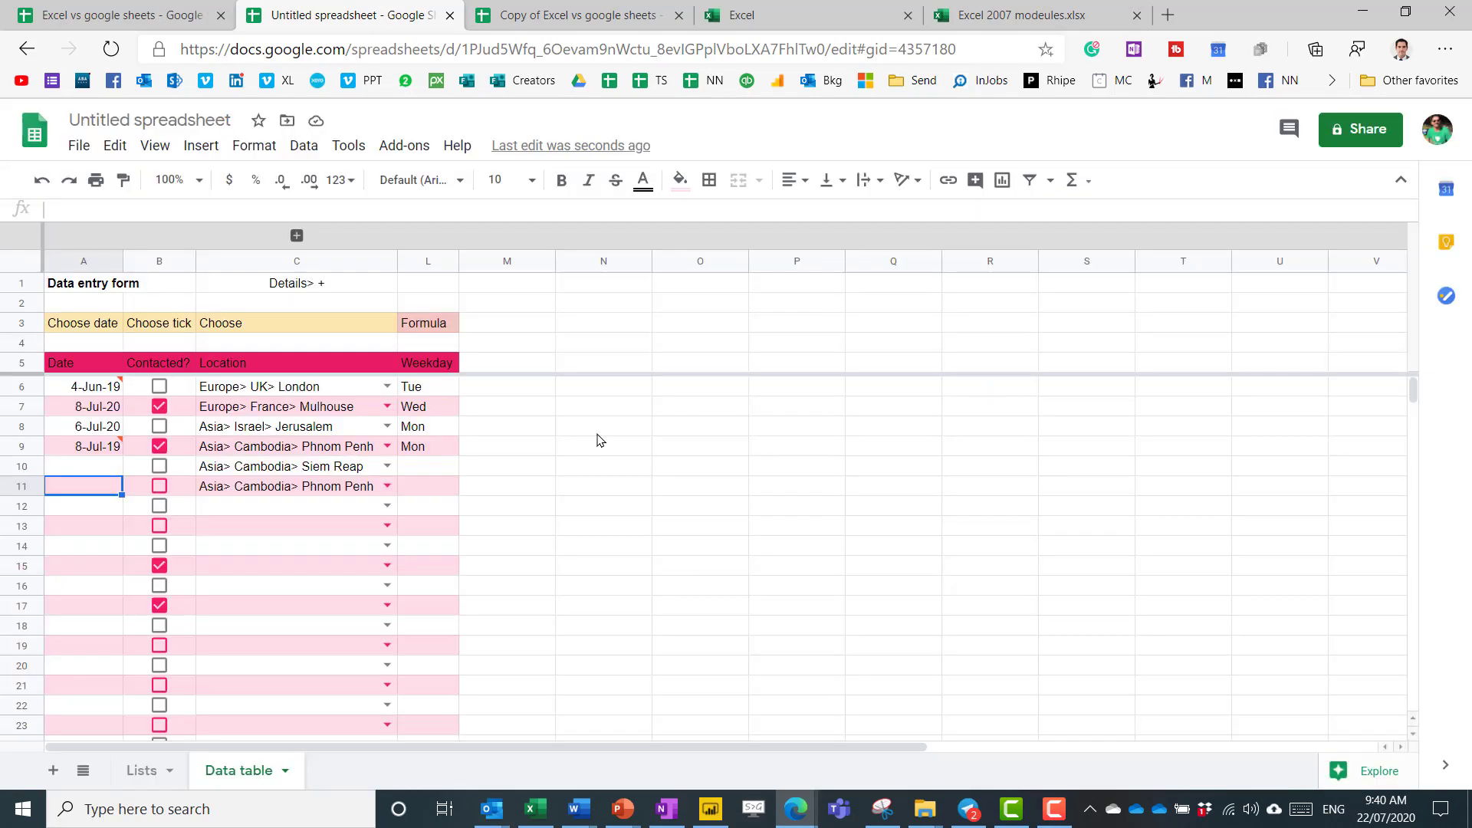
left_click(983, 385)
Enter 24-jul in A11 so it's accepted as 24-Jul-20 with weekday Fri.
type("24-jul")
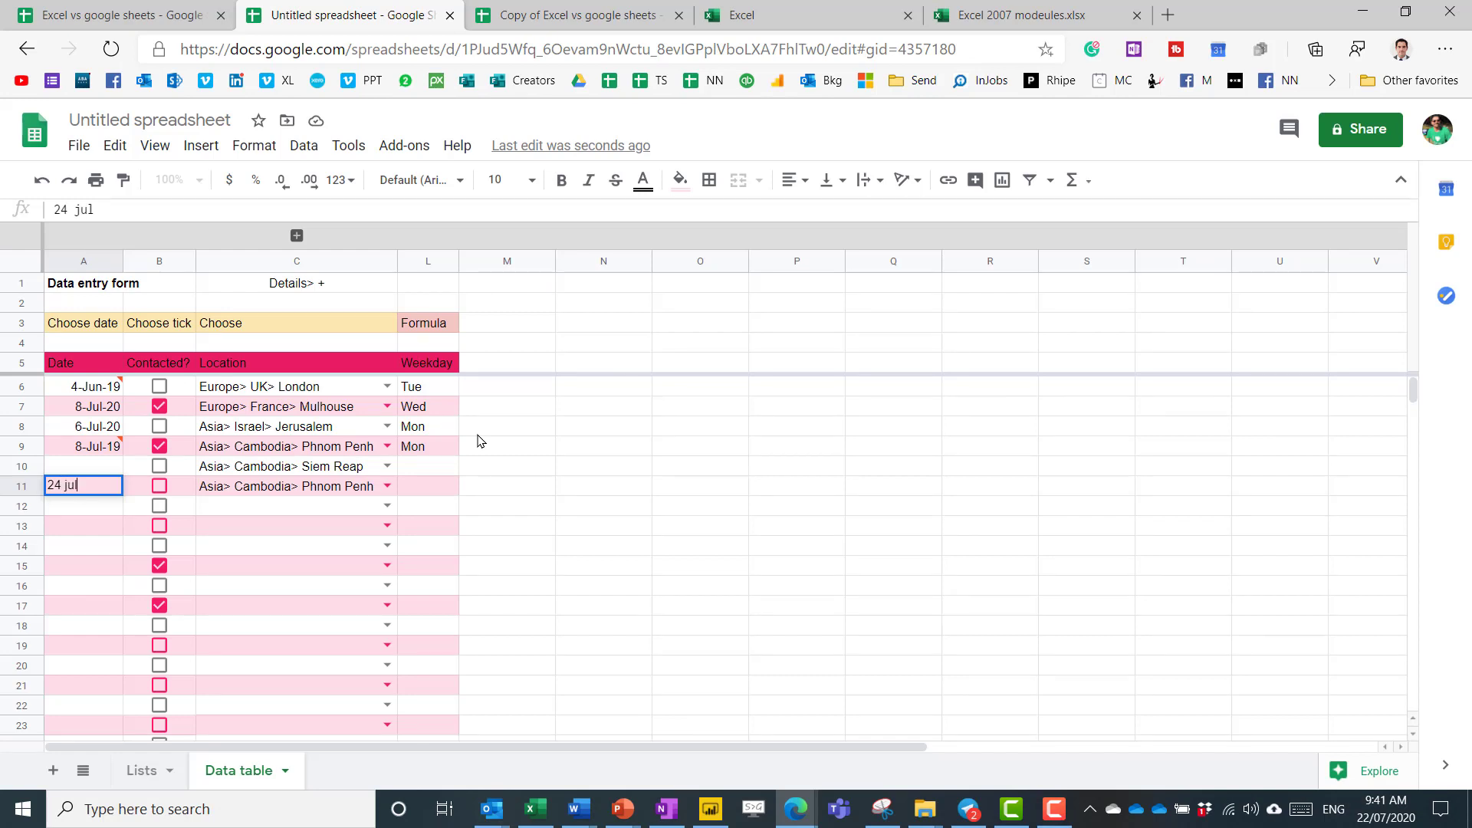
key("Return")
key("Up")
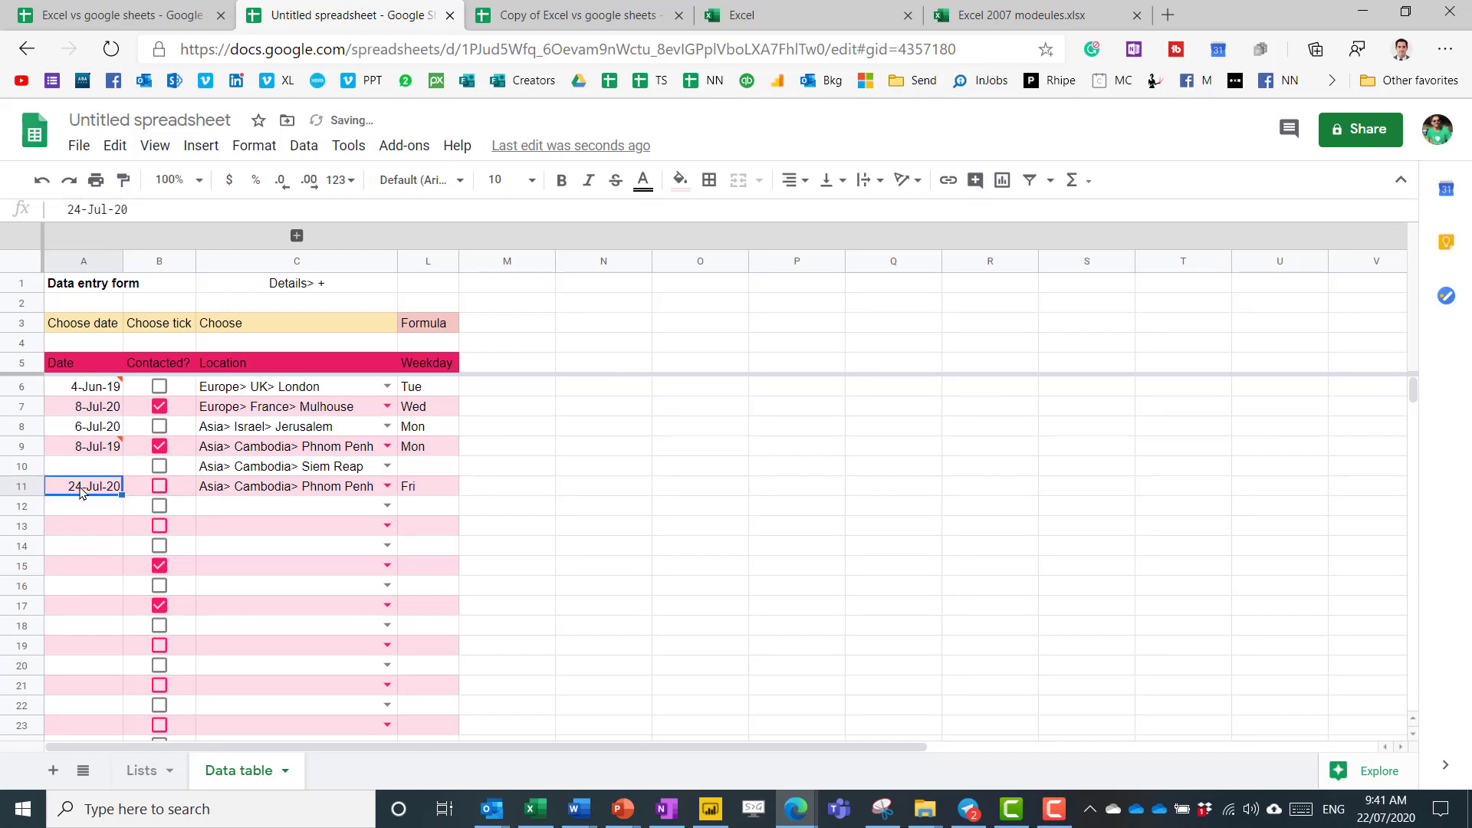
mouse_move(105, 500)
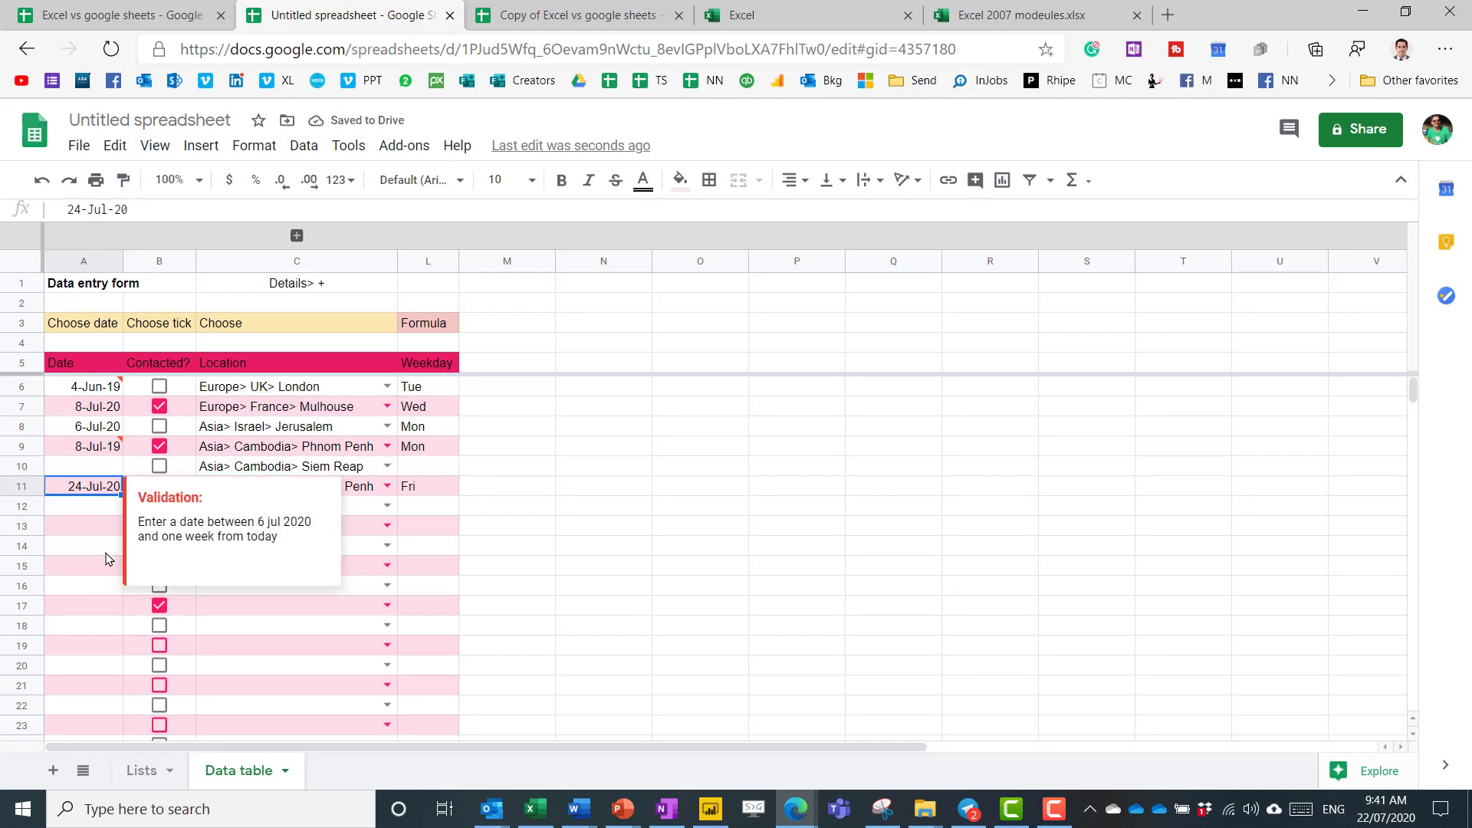
left_click(91, 531)
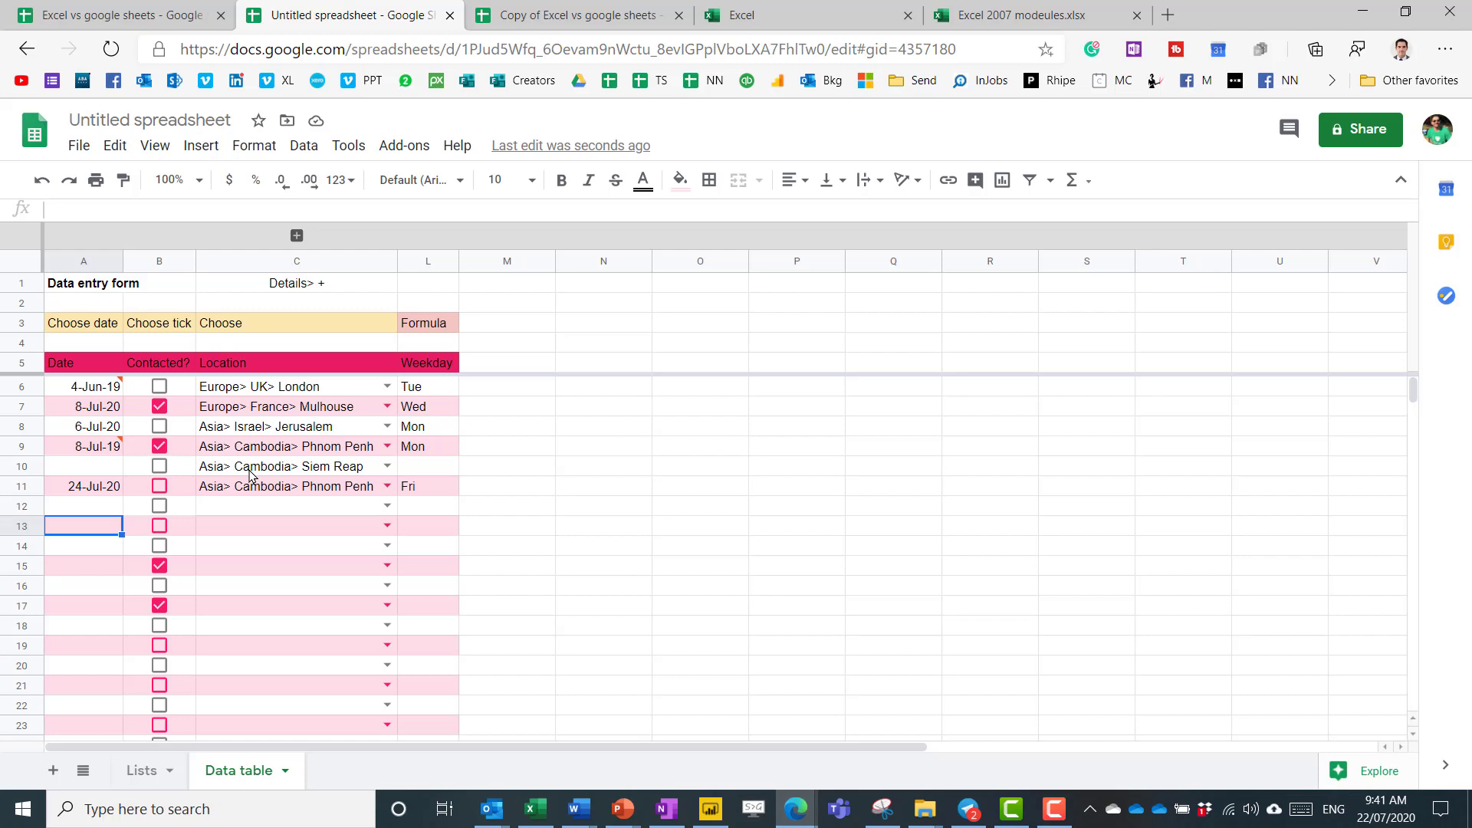
left_click(273, 408)
left_click(88, 486)
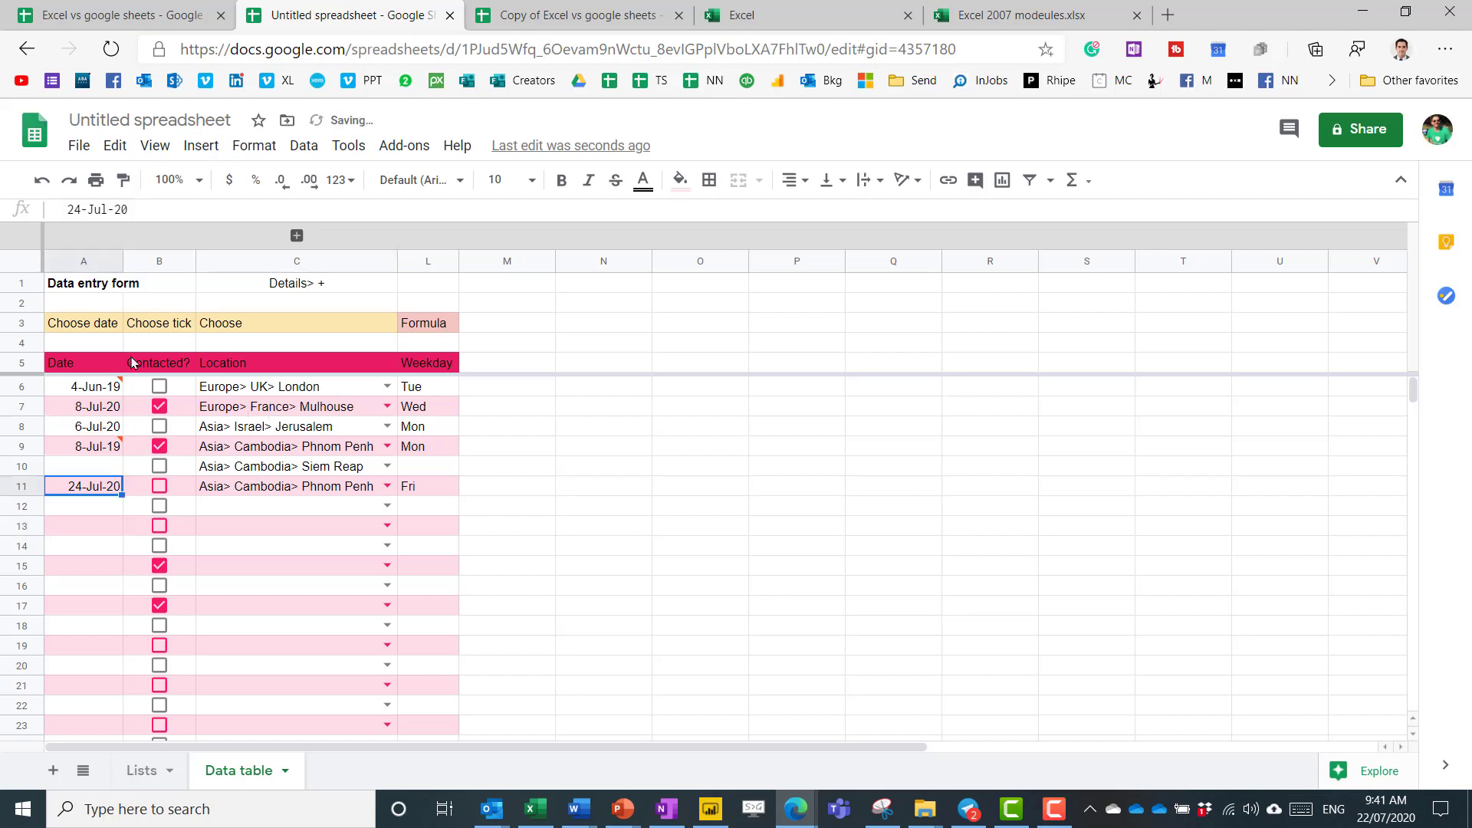
left_click(79, 145)
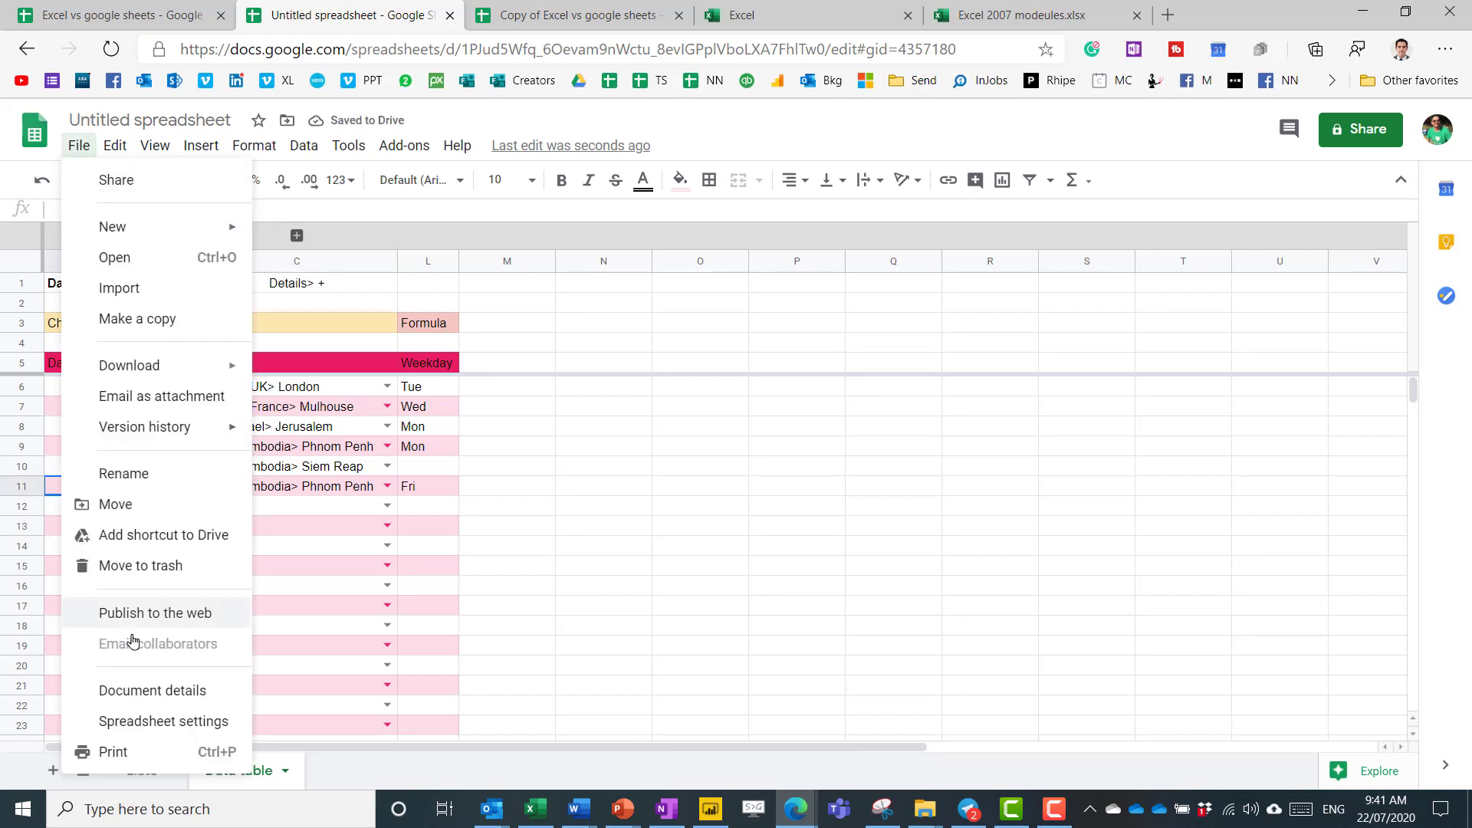
Check the locale in Spreadsheet settings, cancel without changes, and return to A10.
left_click(163, 721)
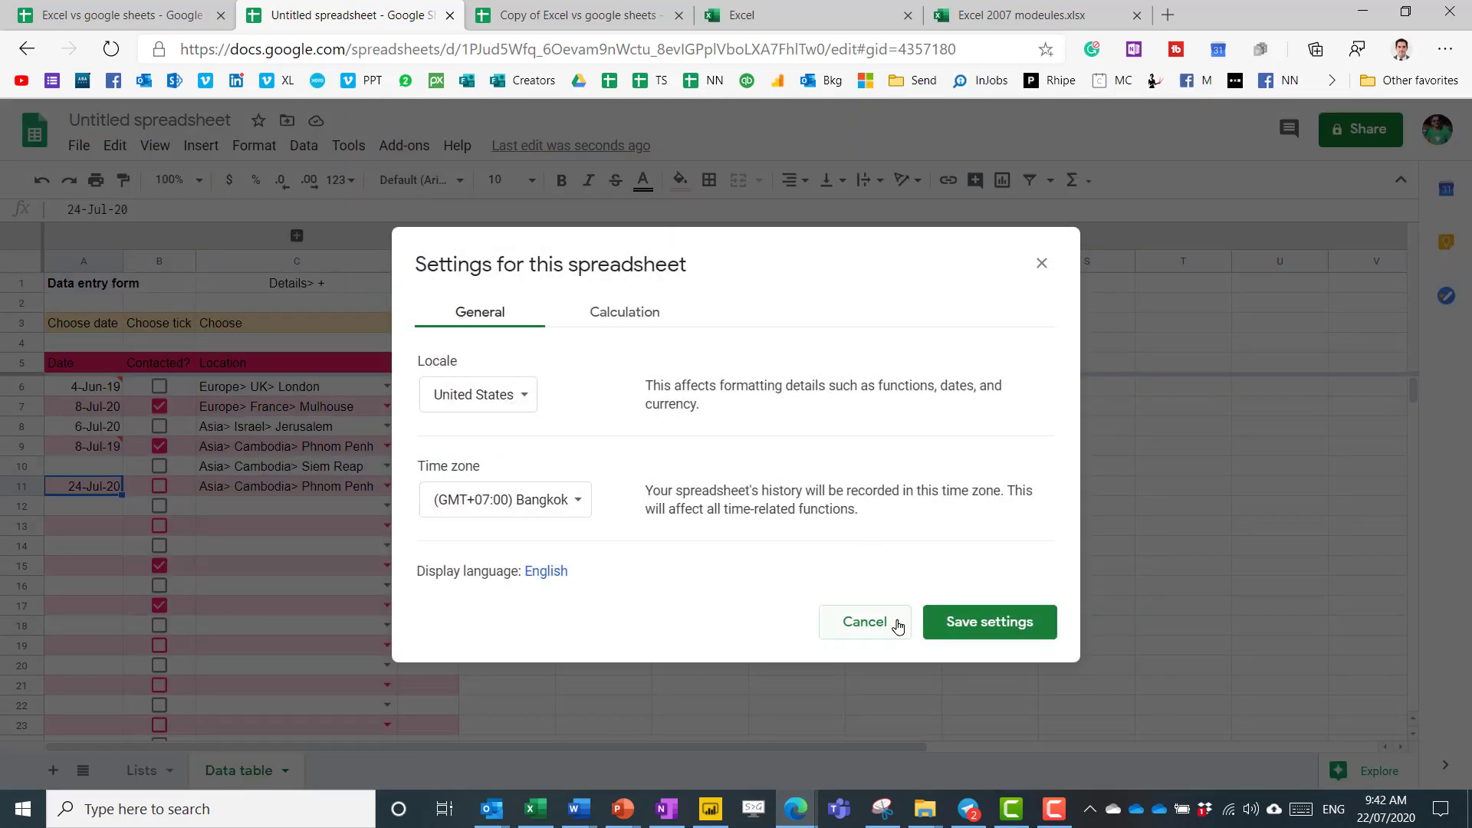
left_click(1042, 263)
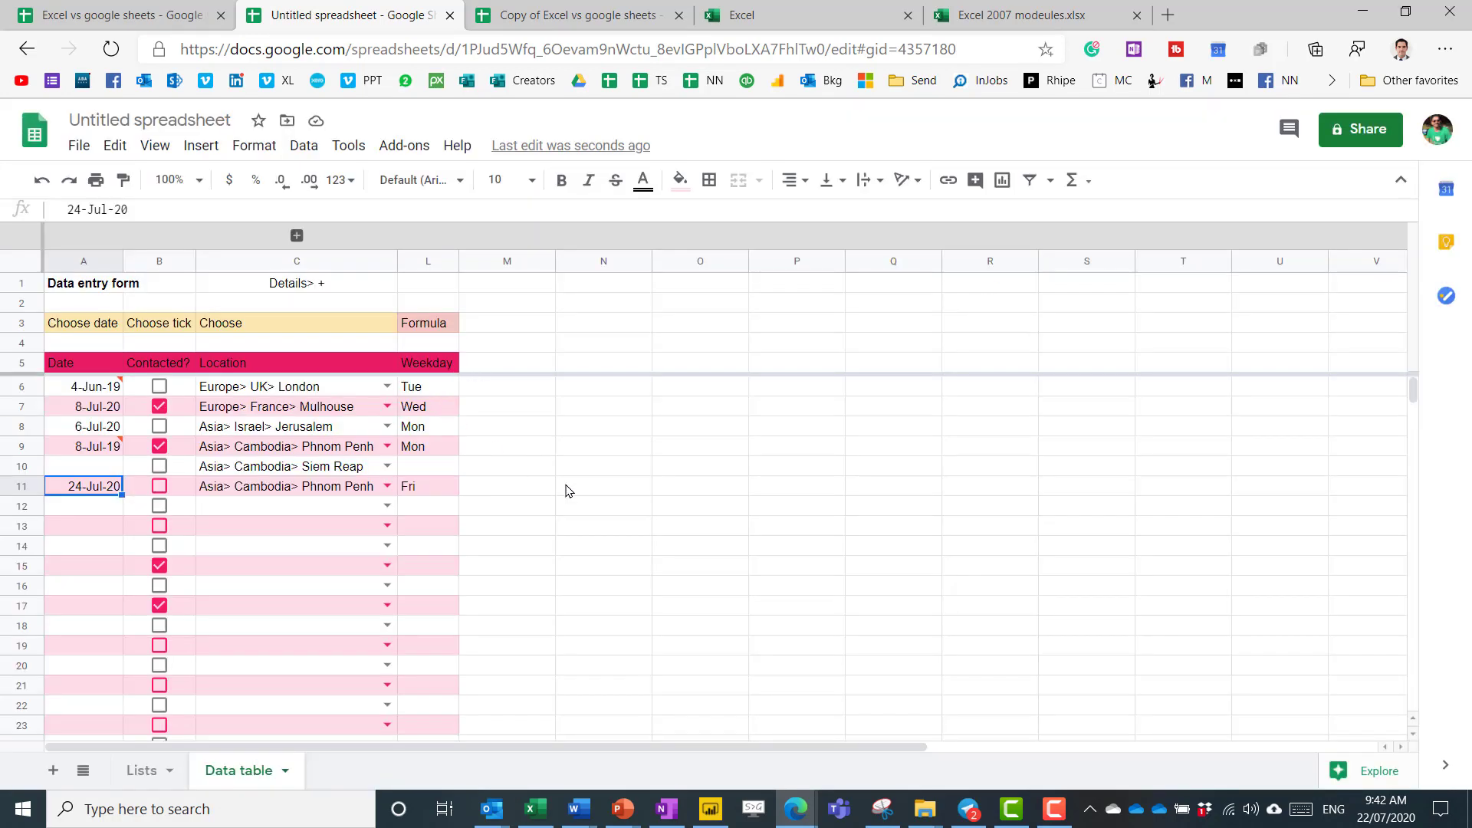
key("Up")
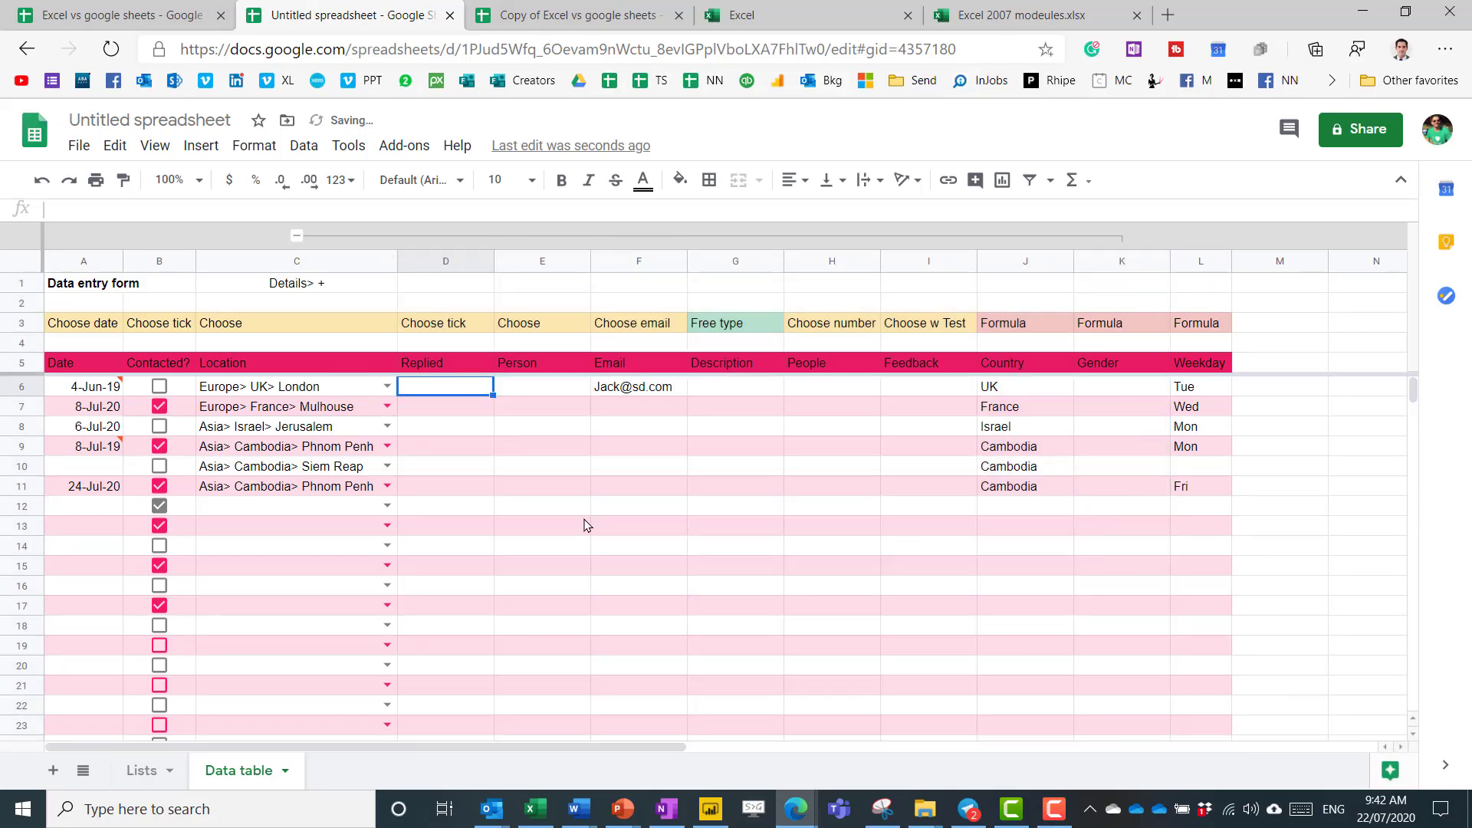
Insert checkboxes into the Replied column cells from D6 downward.
key("shift+Down")
key("shift+Down")
key("shift+Down")
key("shift+Down")
key("shift+Down")
key("shift+Down")
key("shift+Down")
key("shift+Down")
key("shift+Down")
key("shift+Down")
key("shift+Down")
key("shift+Down")
key("shift+Down")
key("shift+Down")
key("shift+Down")
key("shift+Down")
key("shift+Down")
key("shift+Down")
key("shift+Down")
key("shift+Down")
key("shift+Down")
key("shift+Down")
key("shift+Down")
key("shift+Down")
key("shift+Down")
key("shift+Down")
key("shift+Down")
key("shift+Down")
key("shift+Down")
key("shift+Down")
key("shift+Down")
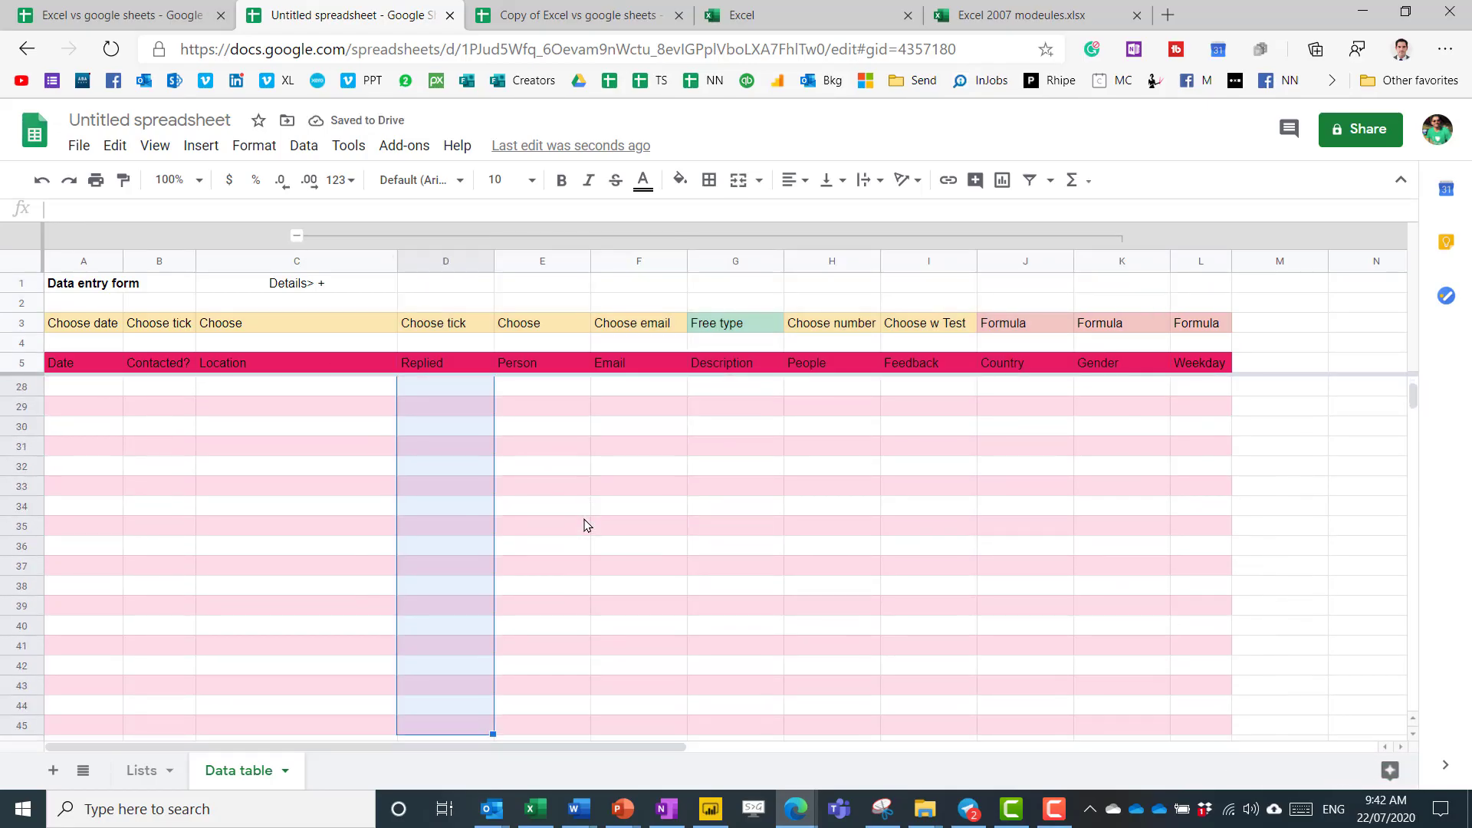
left_click(201, 146)
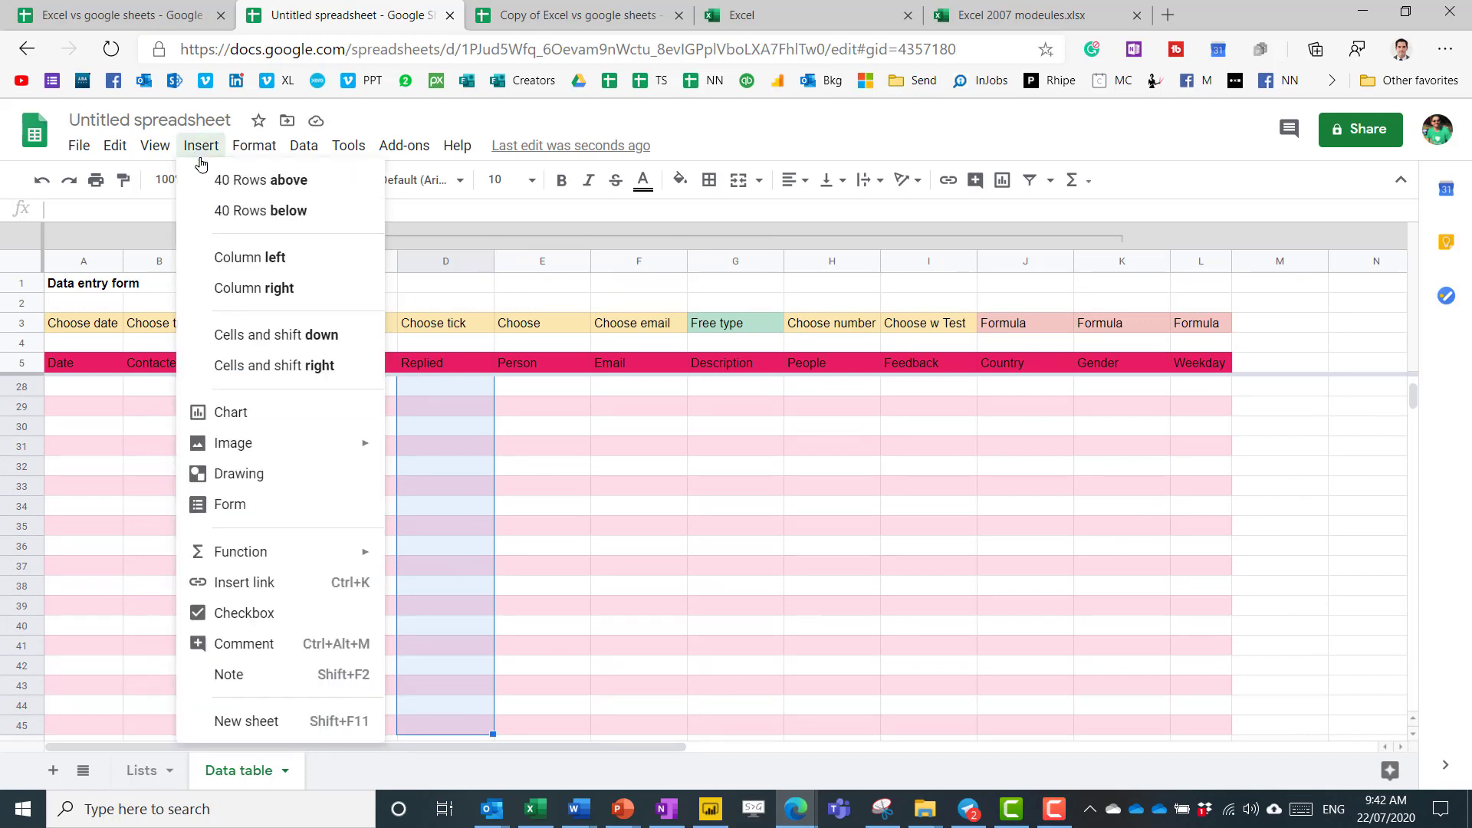
left_click(257, 613)
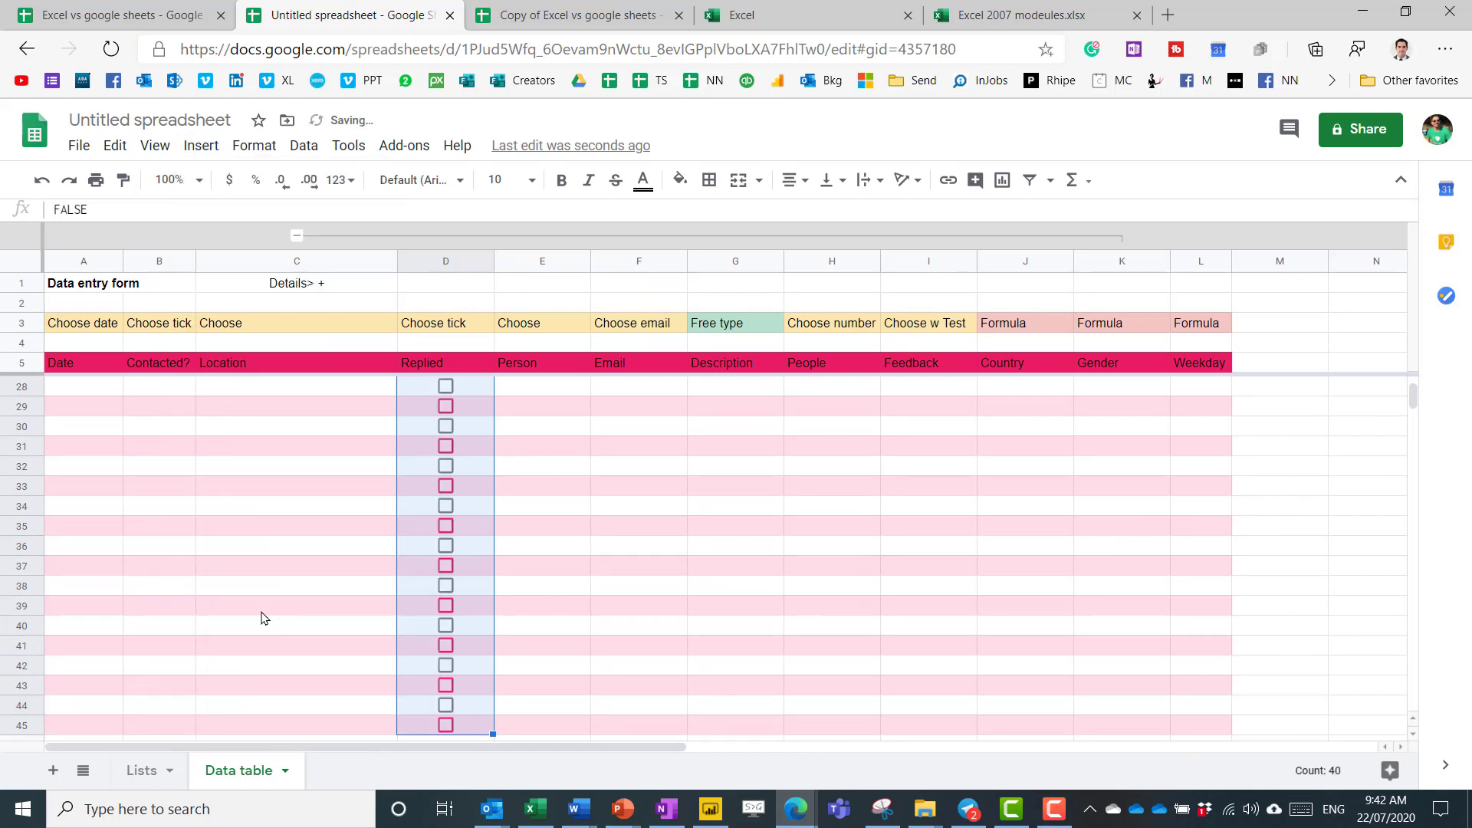
Tick several Replied checkboxes, including rows 7 and 8, then select D6:D45.
left_click(446, 385)
left_click(446, 445)
left_click(446, 465)
left_click(446, 486)
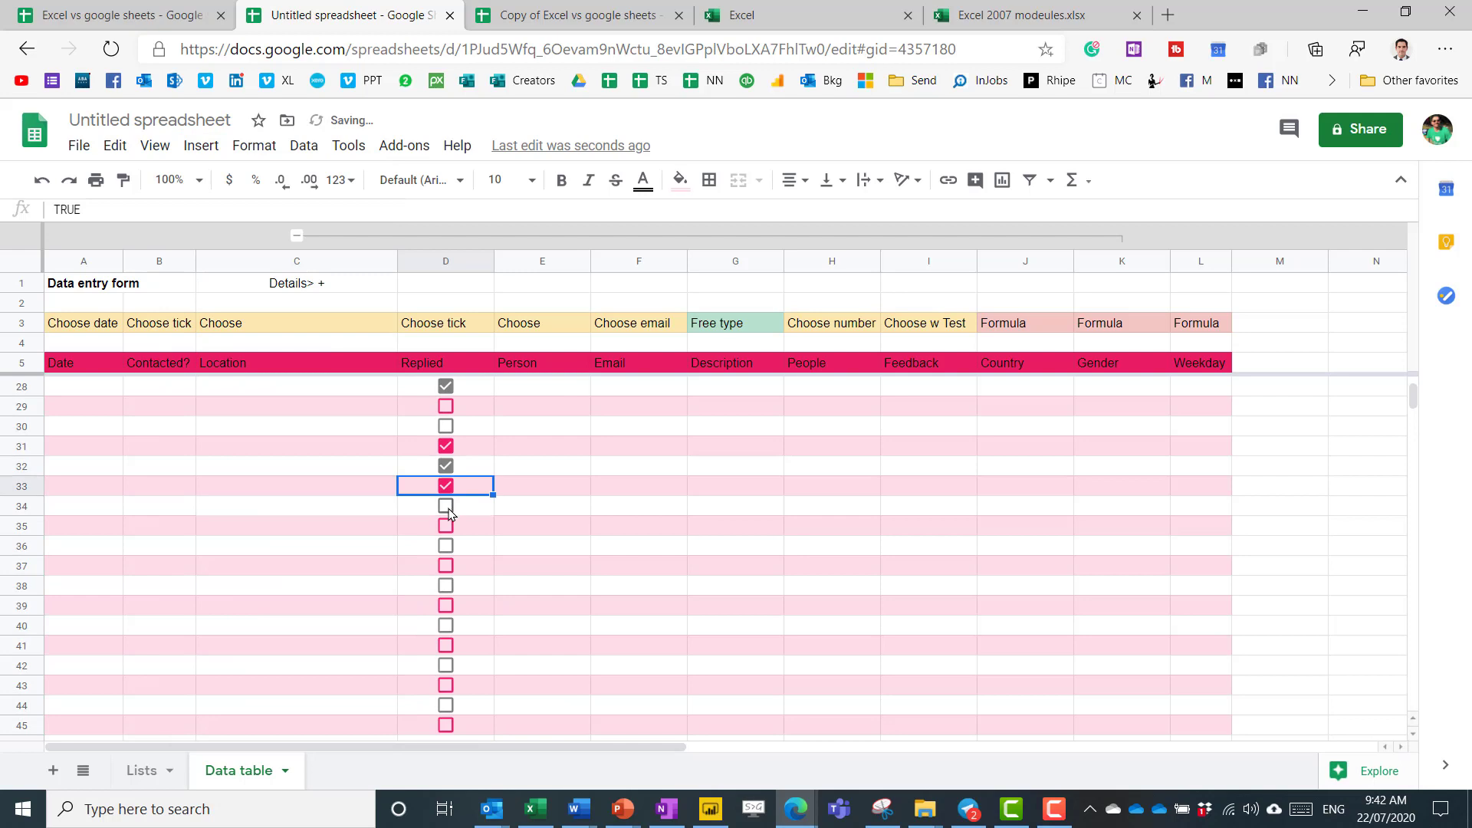
left_click(446, 505)
scroll(447, 491, "up", 5)
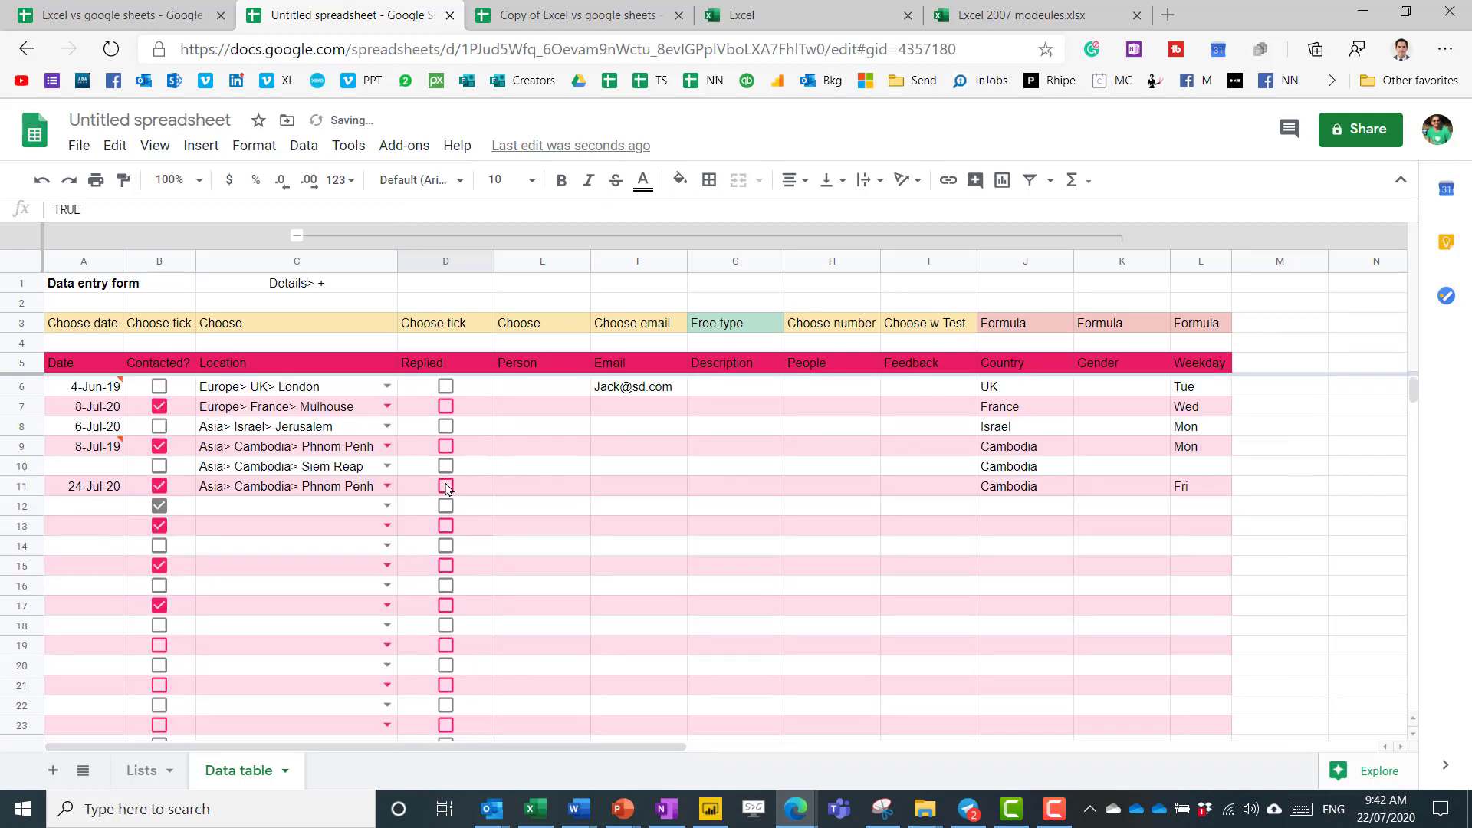
left_click(446, 406)
left_click(446, 422)
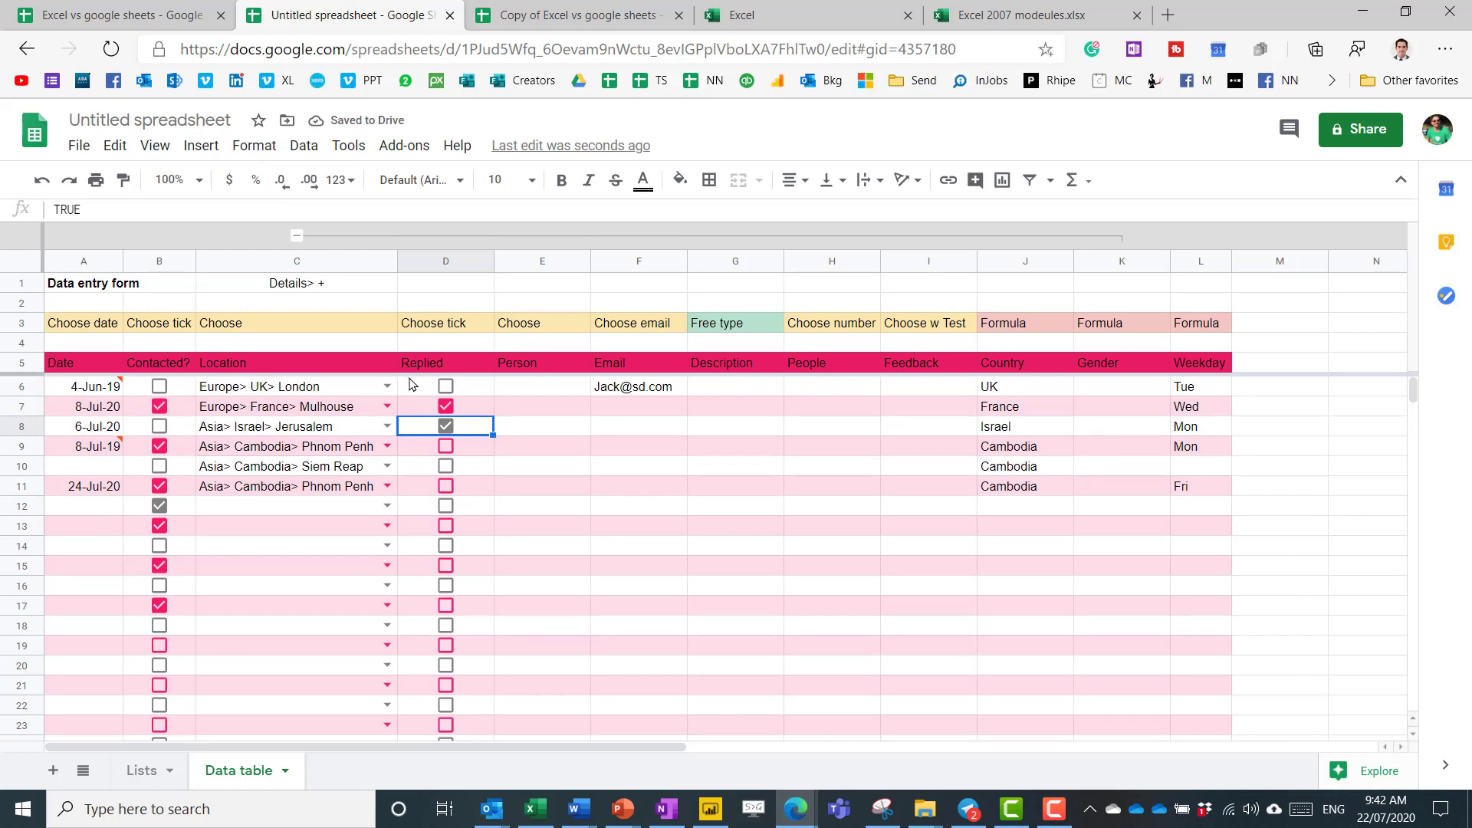
left_click_drag(414, 363, 441, 665)
left_click_drag(419, 386, 428, 789)
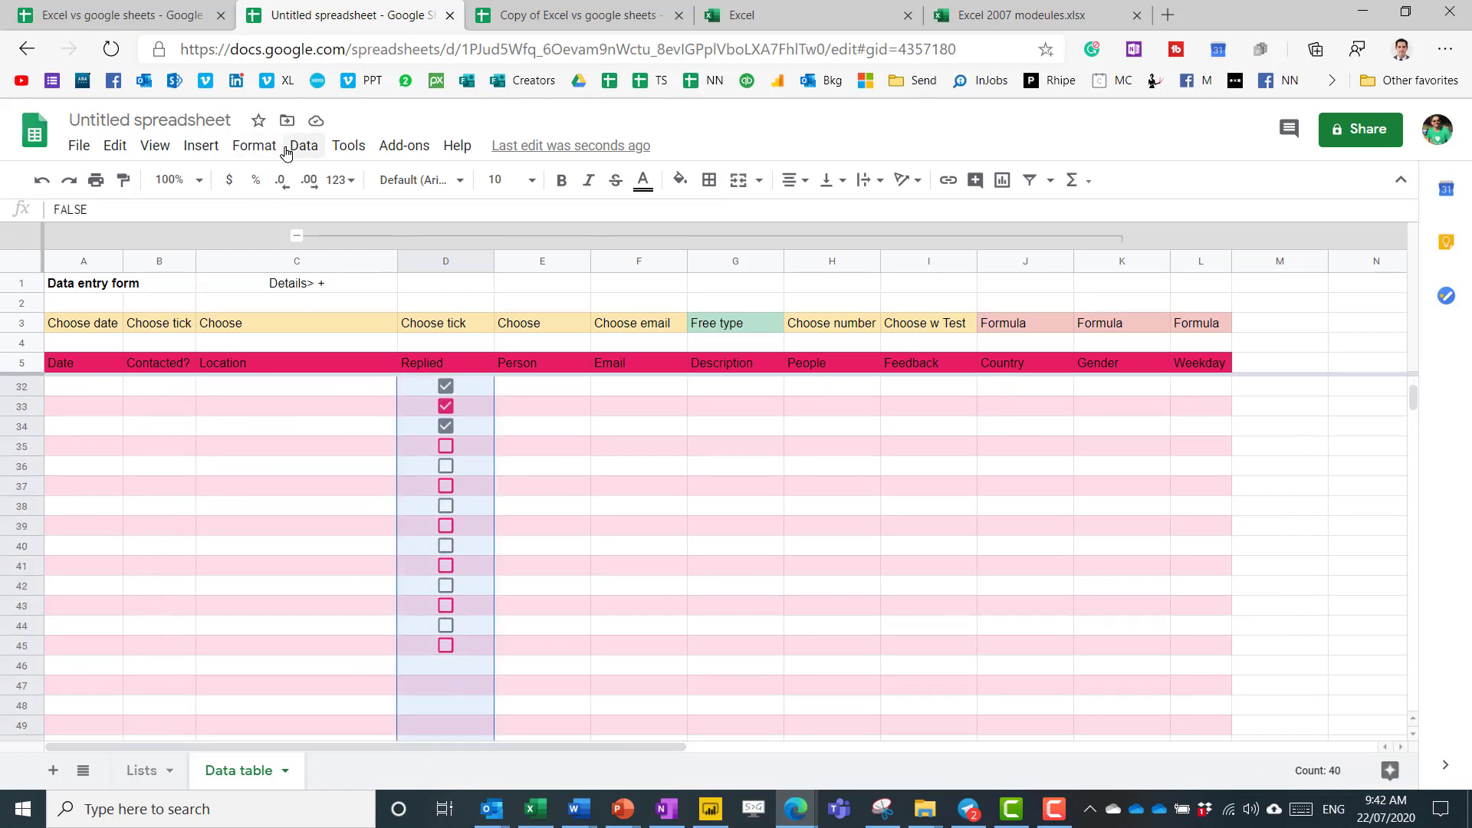
Give the D6:D45 checkbox rule custom values: Known when checked, Unknown when unchecked.
left_click(304, 146)
left_click(366, 474)
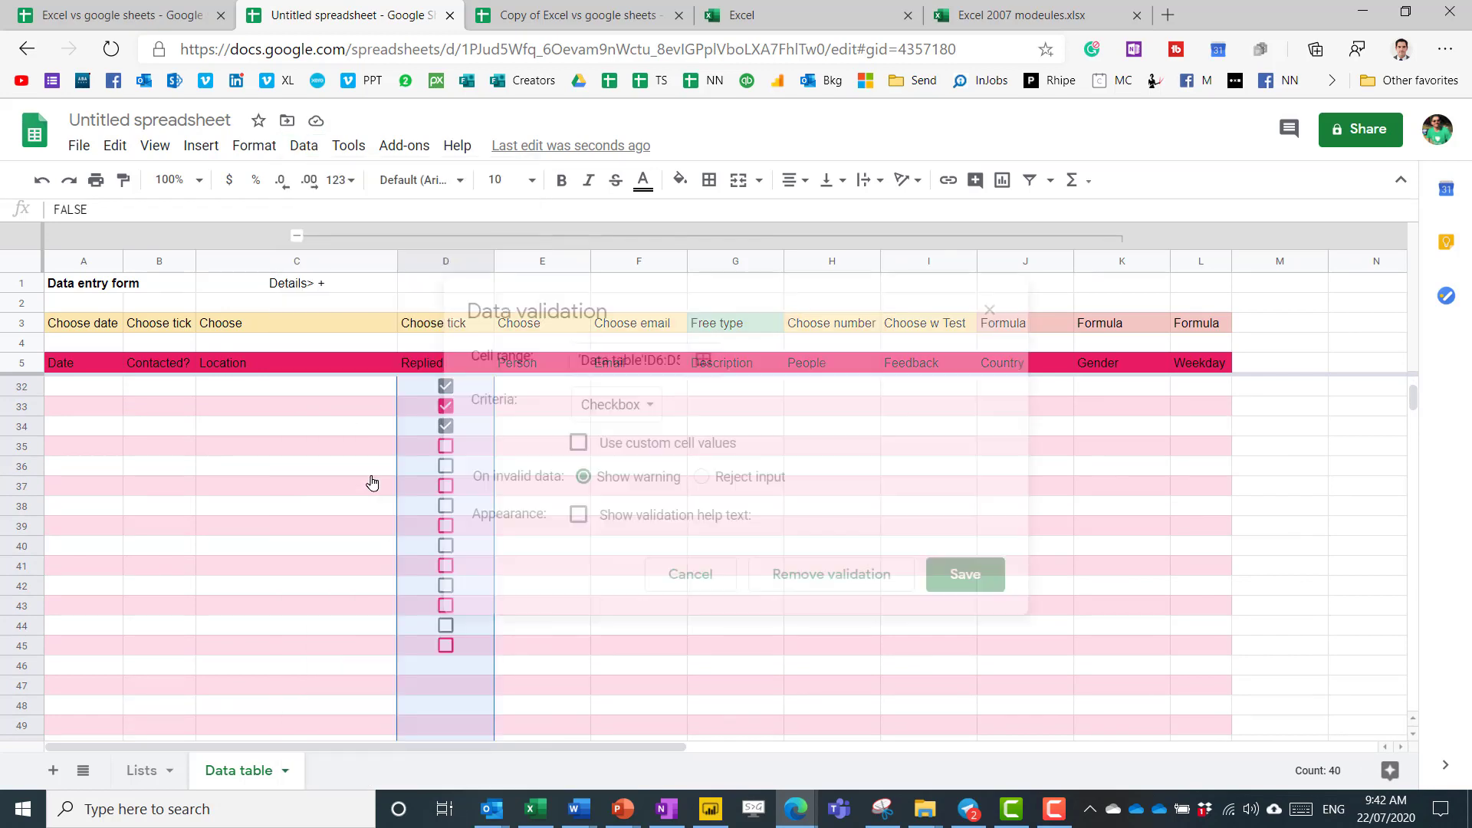
left_click(613, 406)
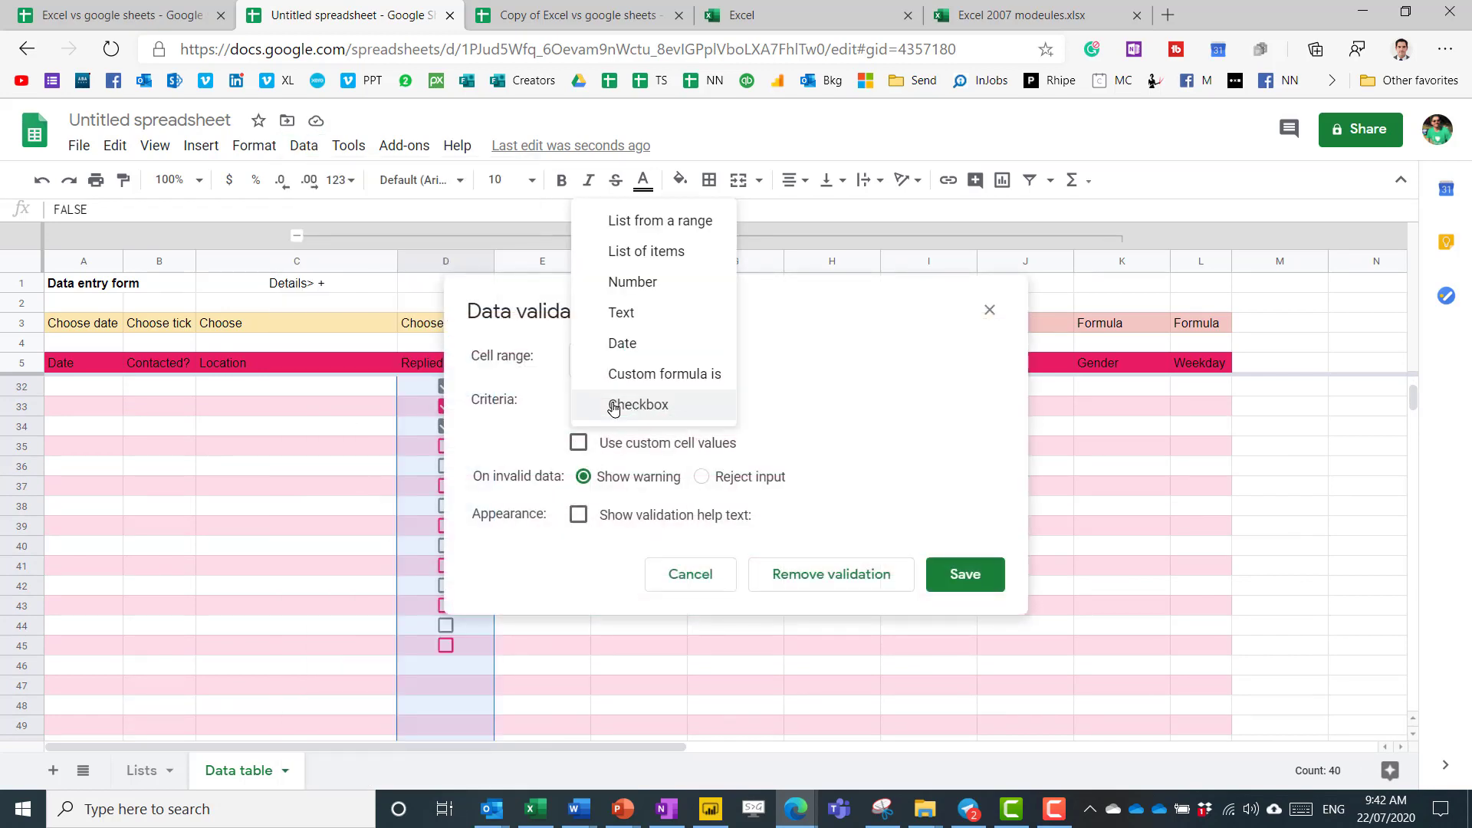
left_click(718, 446)
left_click(719, 445)
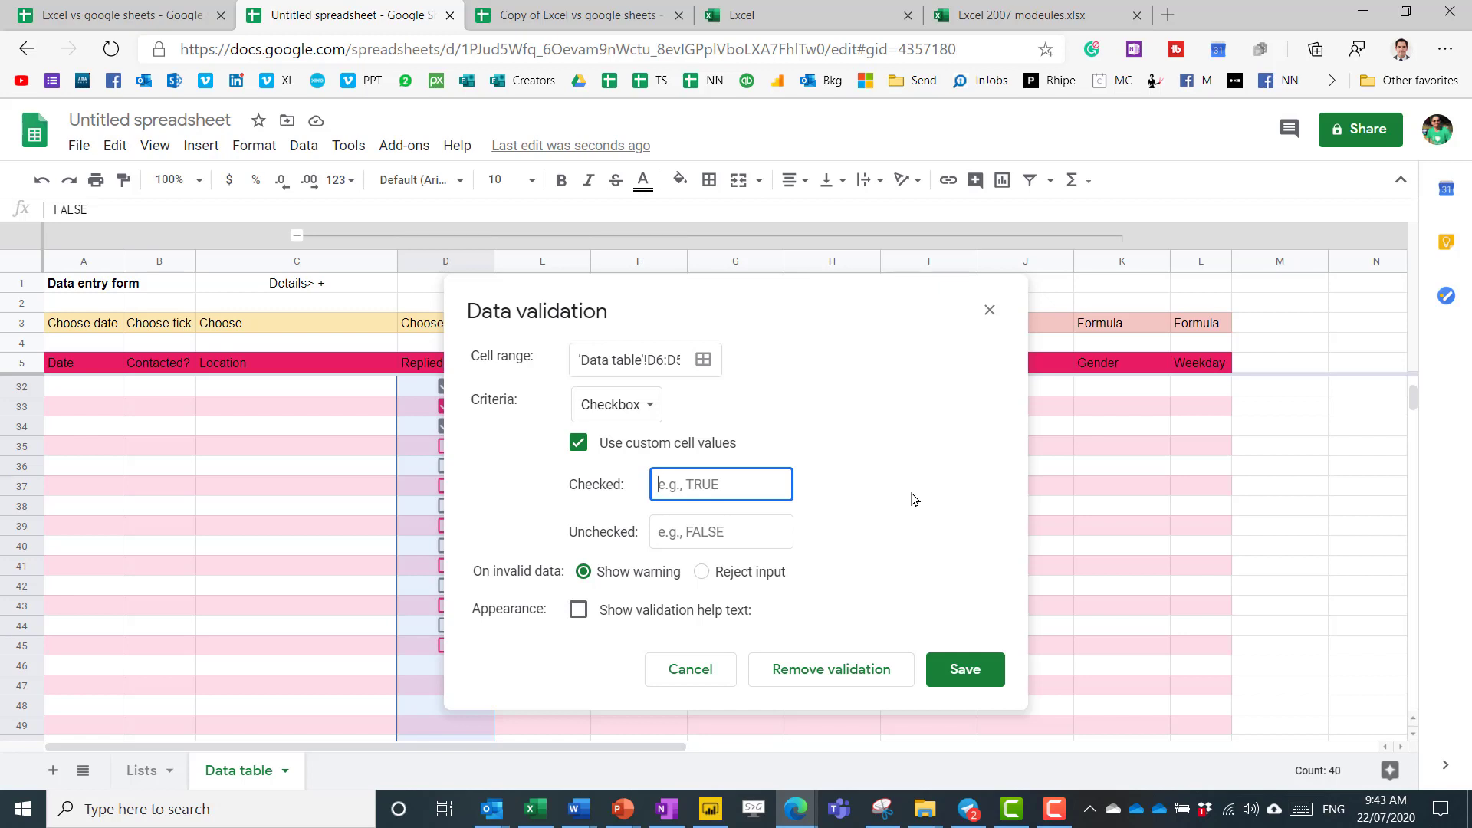
type("Known")
key("Tab")
type("Unkno")
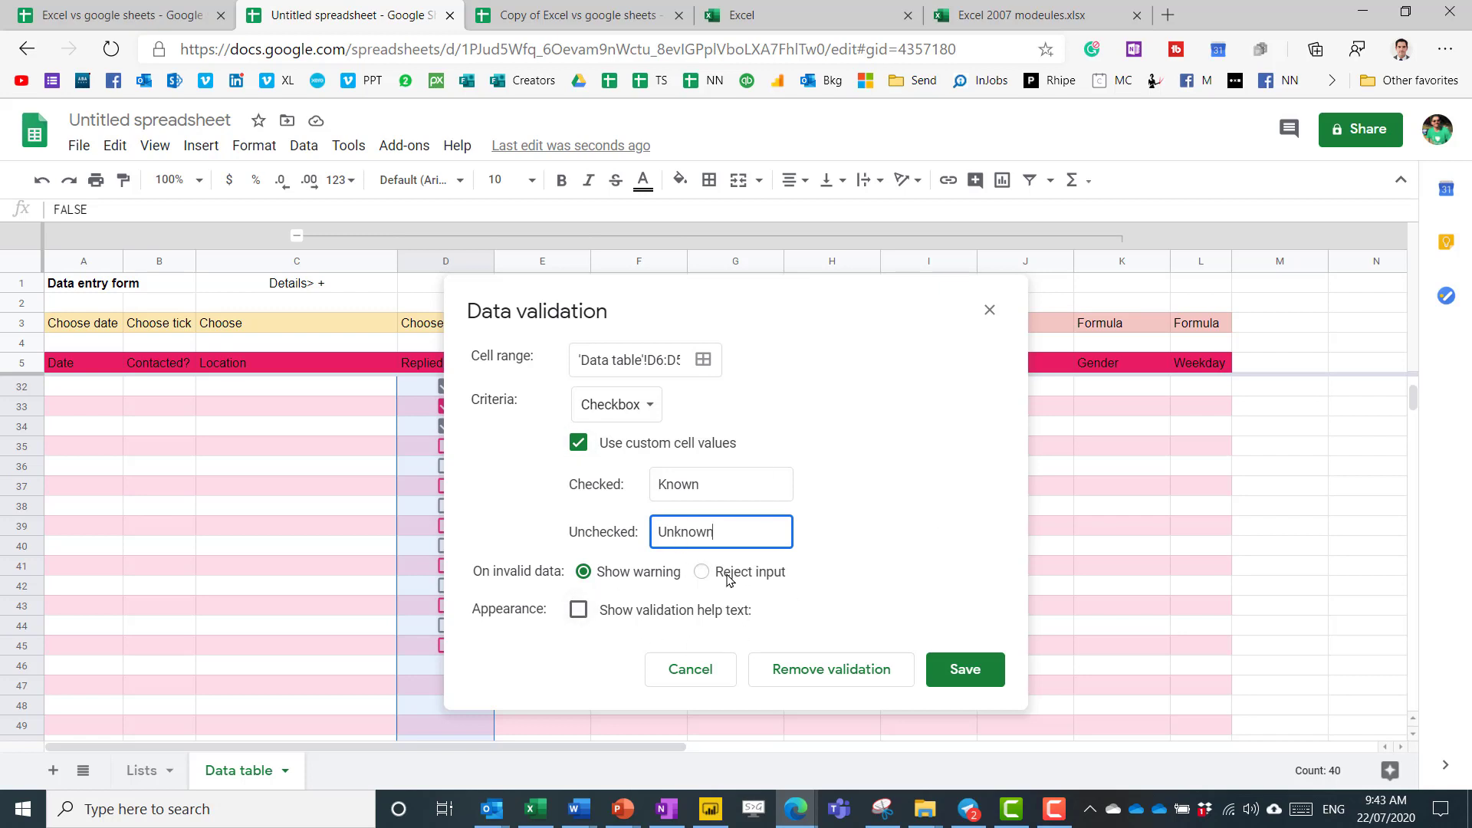
left_click(957, 669)
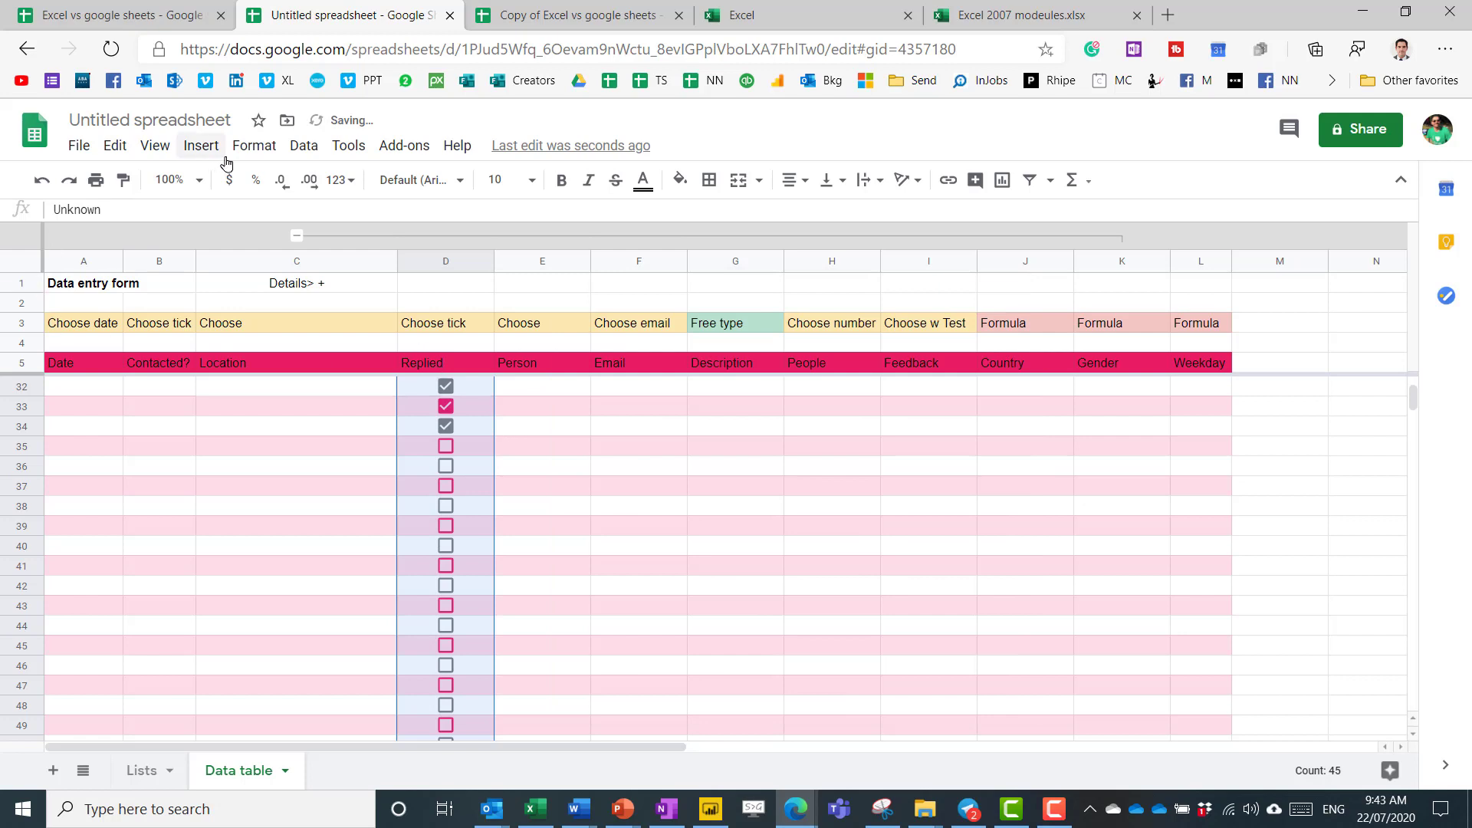
left_click(114, 153)
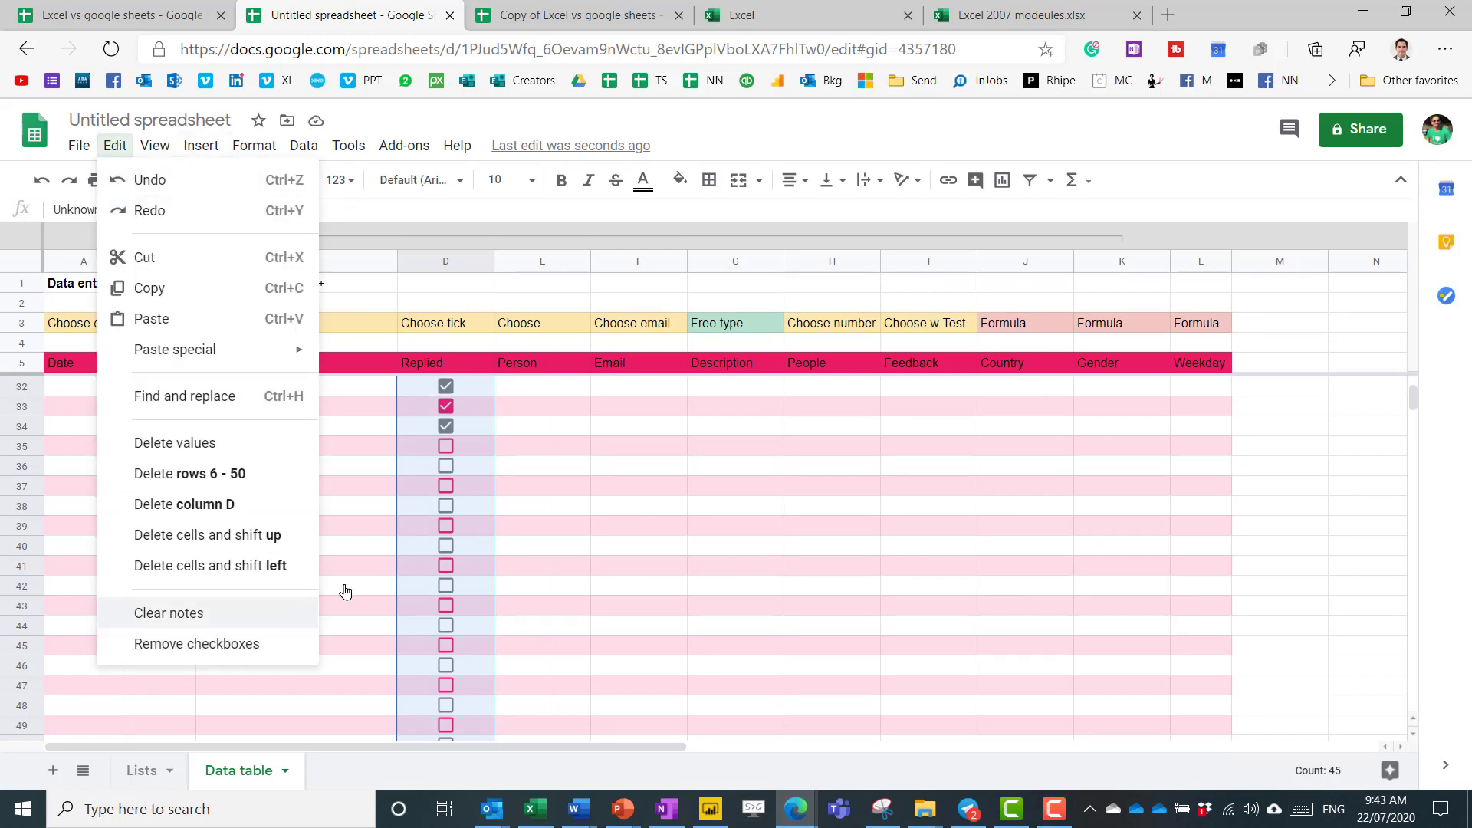
left_click(474, 360)
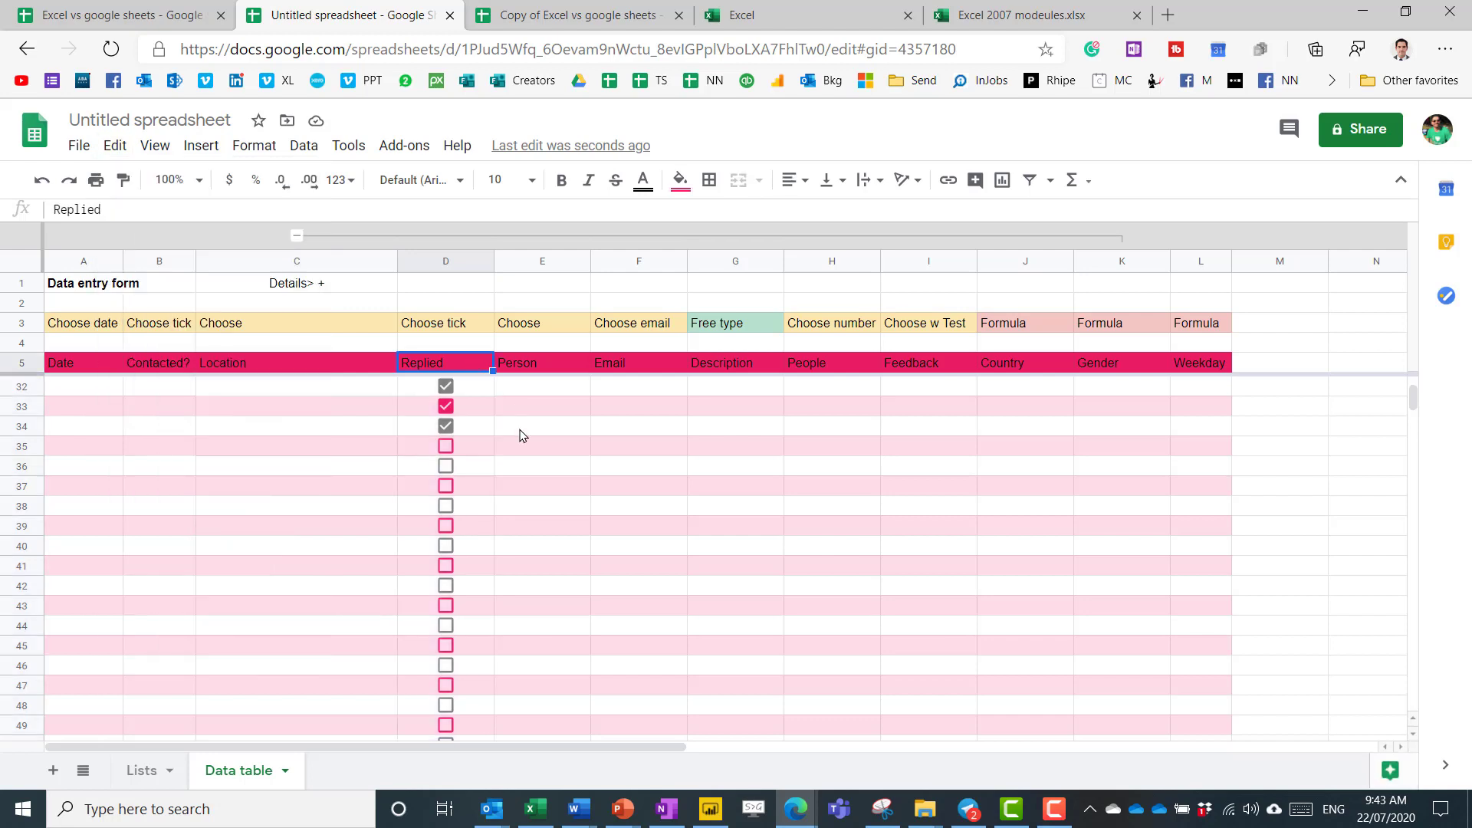
key("Down")
key("Right")
key("Right")
key("Right")
key("Right")
key("Right")
key("Right")
key("Right")
key("Right")
key("Right")
key("Right")
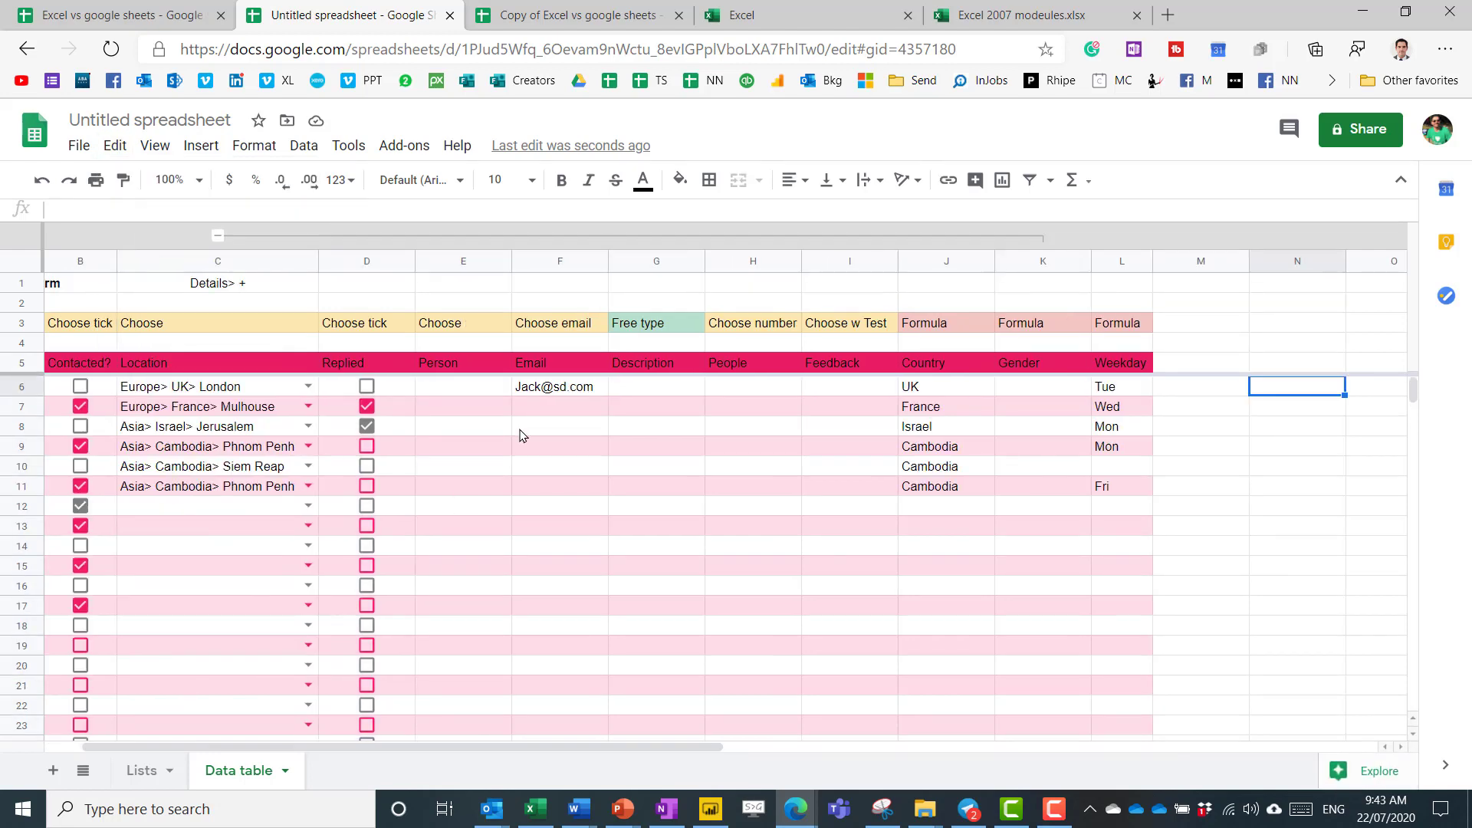
type("=")
key("Left")
key("Left")
key("Left")
key("Left")
key("Left")
key("Left")
key("Left")
key("Left")
key("Left")
key("Left")
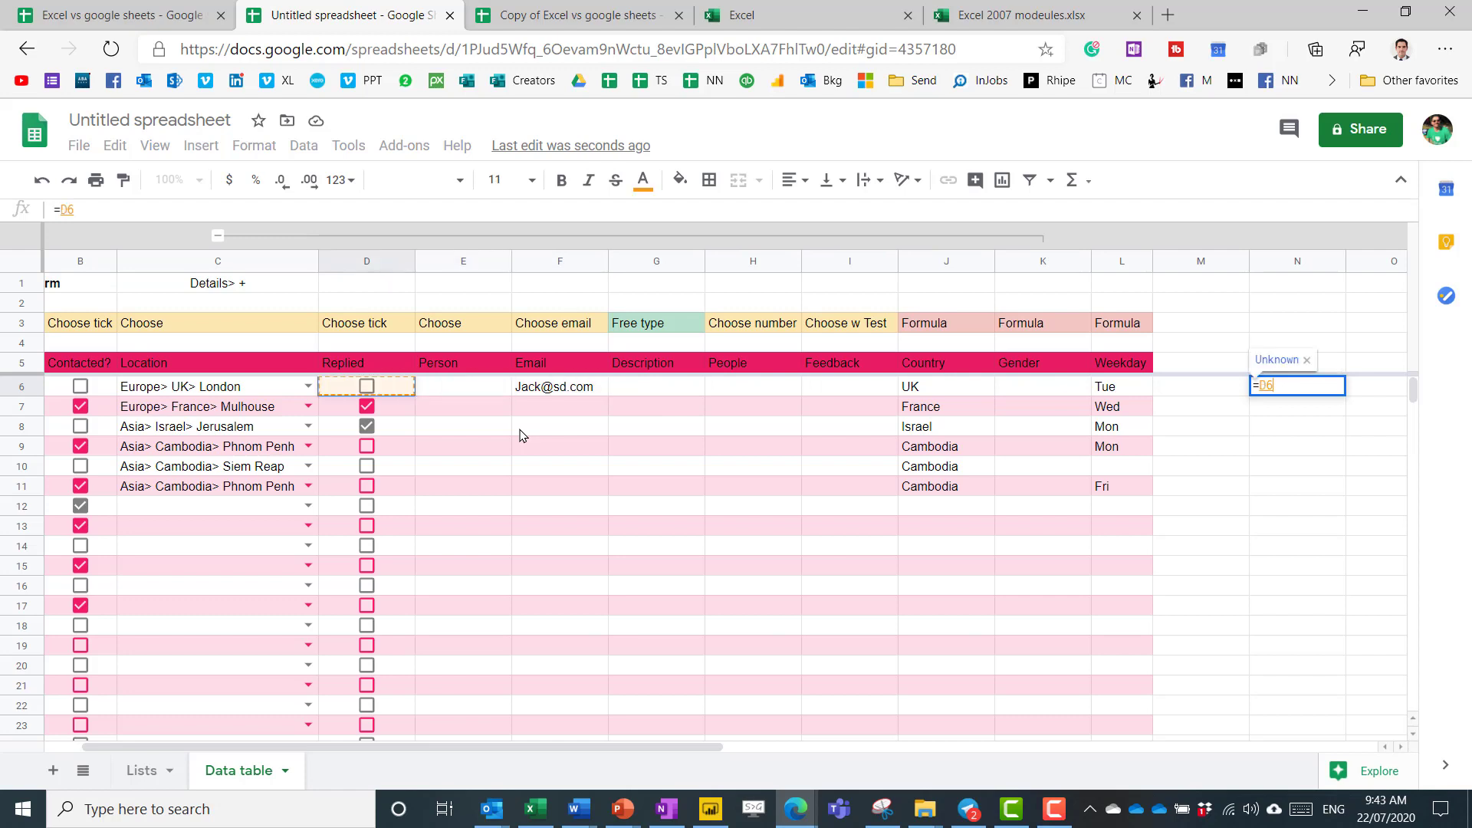
key("Return")
key("Up")
key("Down")
key("ctrl+d")
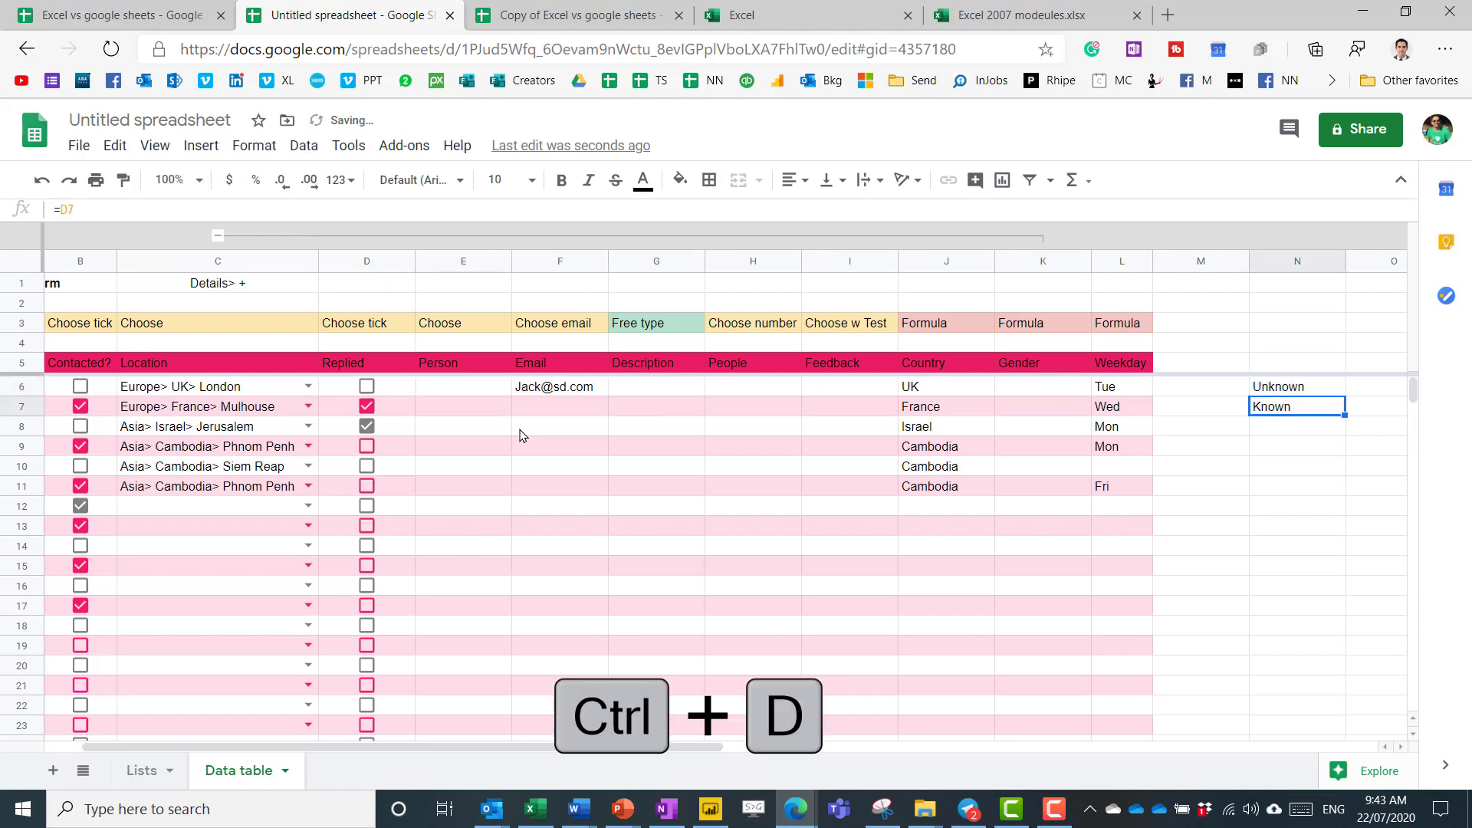
key("shift+Up")
key("Delete")
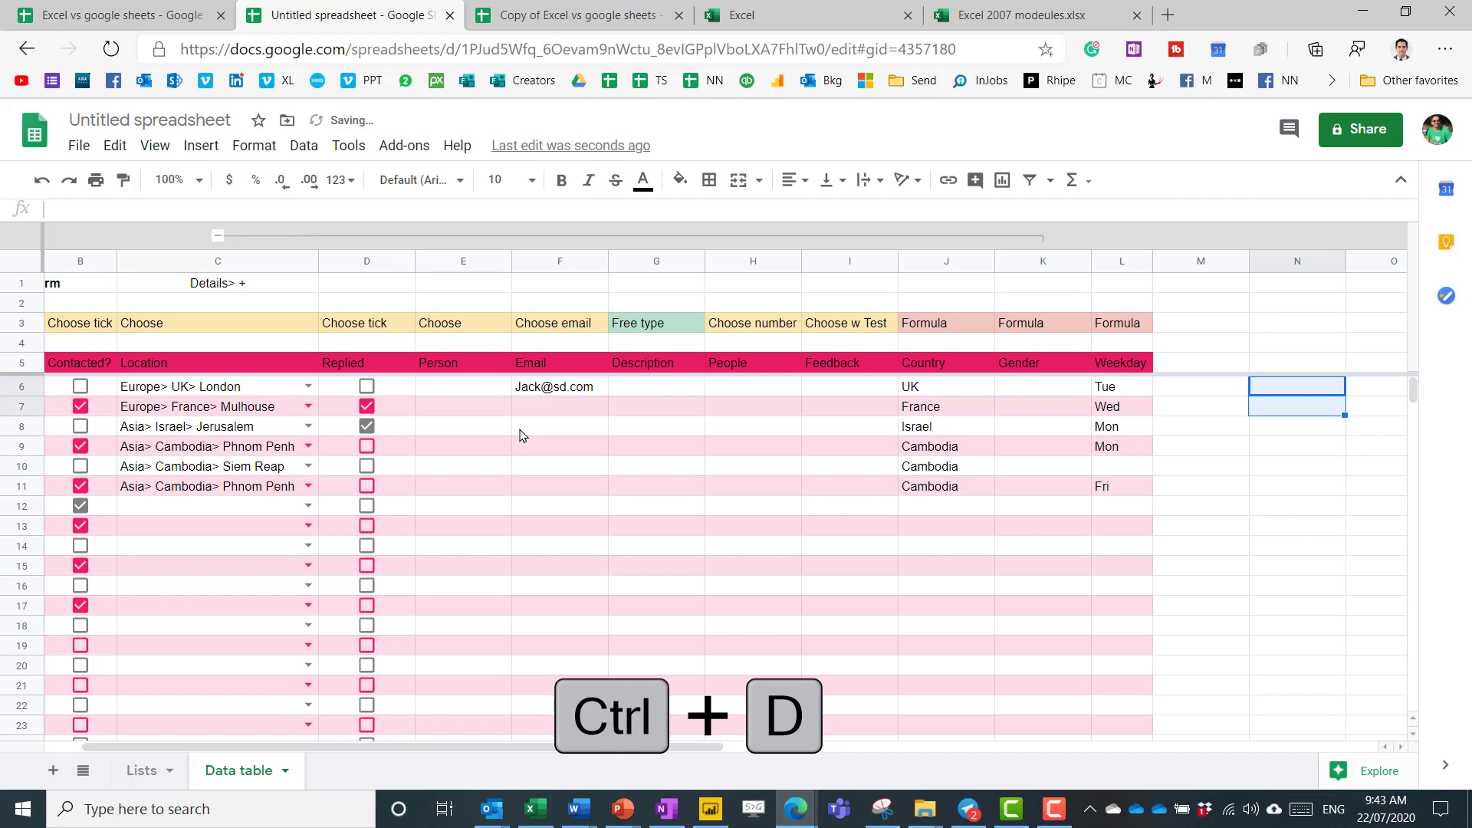
left_click(454, 392)
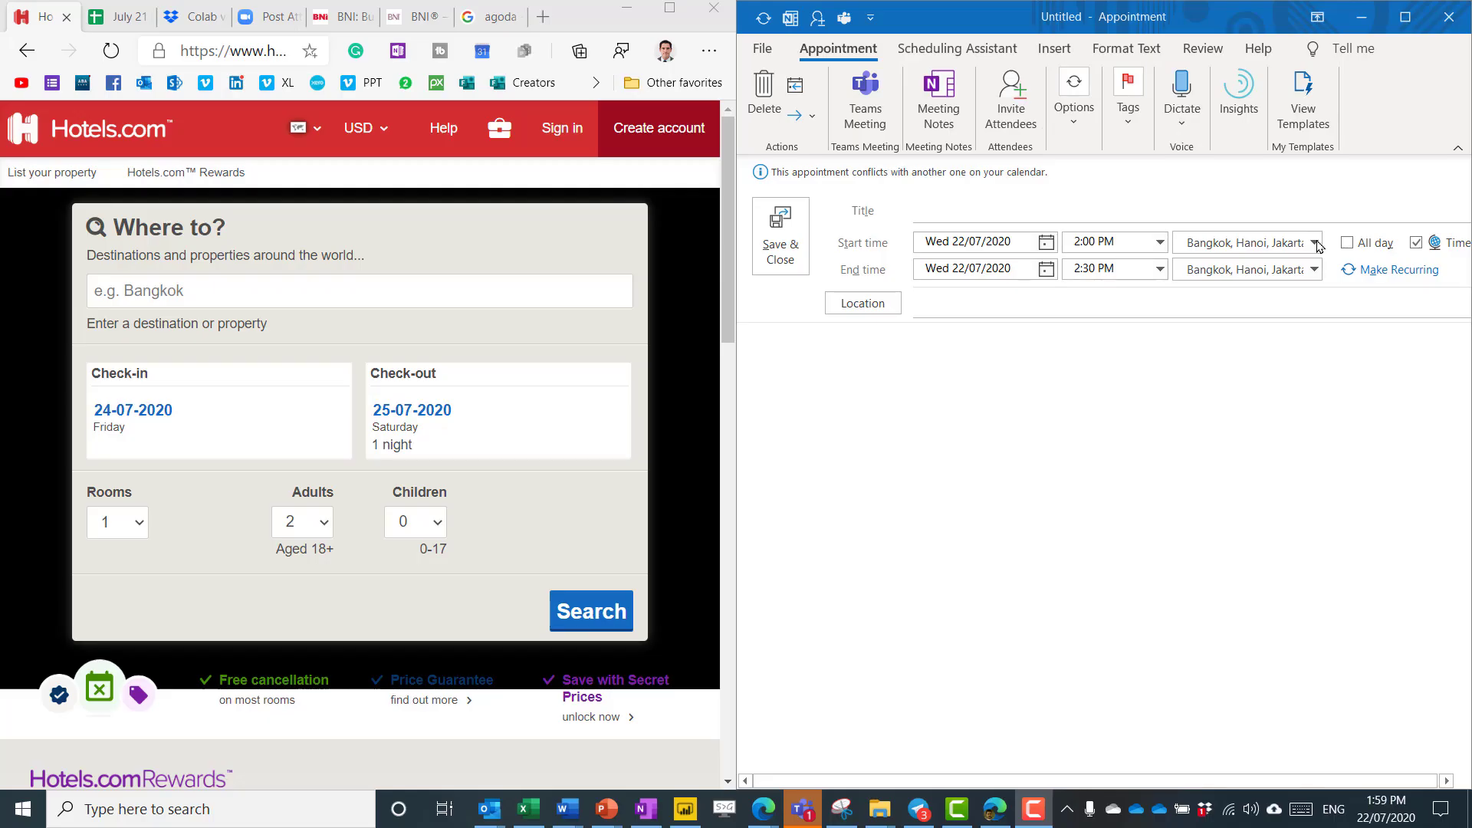
left_click(1314, 242)
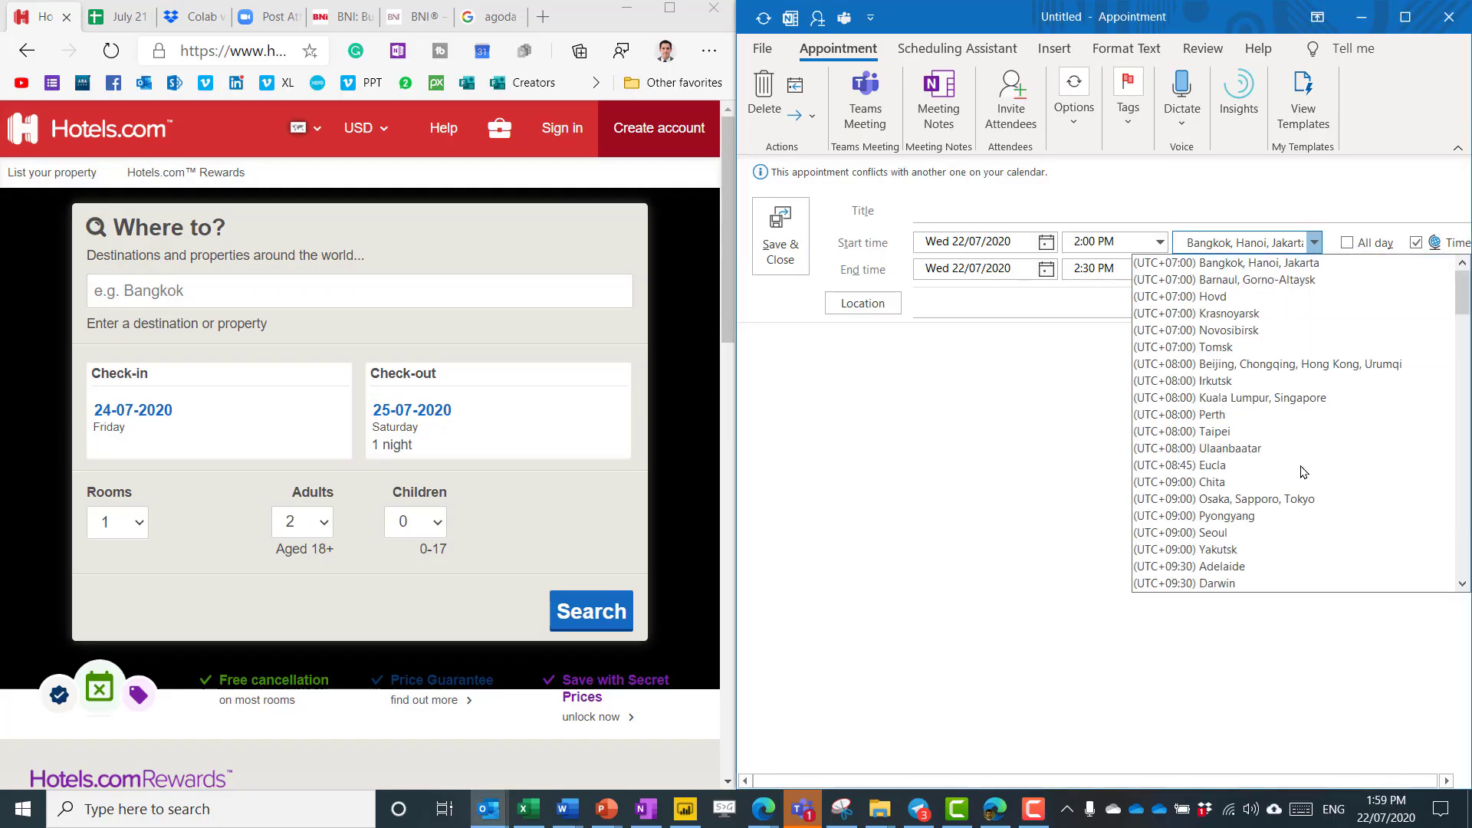
scroll(1304, 465, "up", 5)
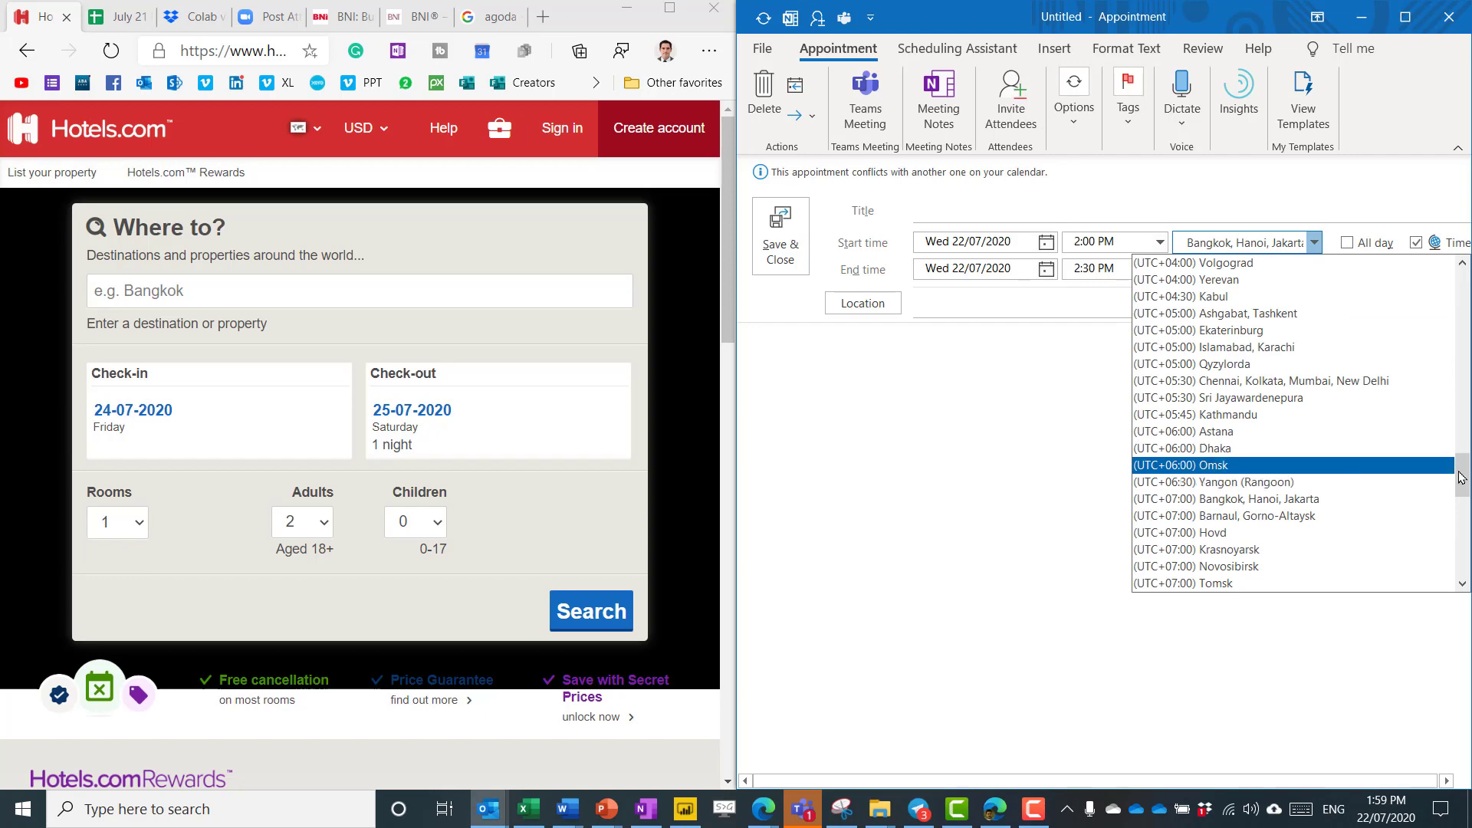
left_click_drag(1463, 475, 1466, 373)
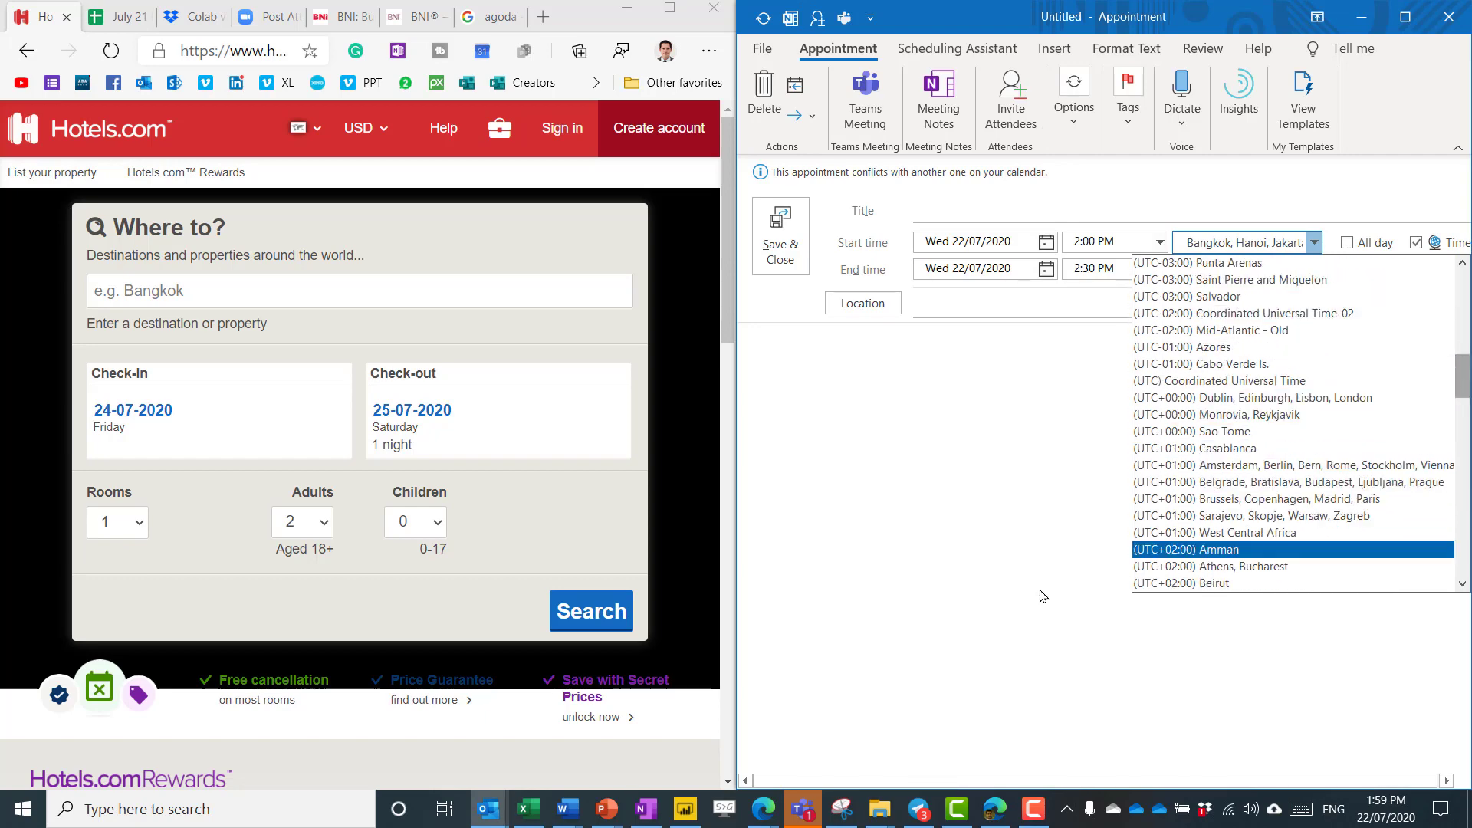
left_click(1039, 592)
left_click(196, 291)
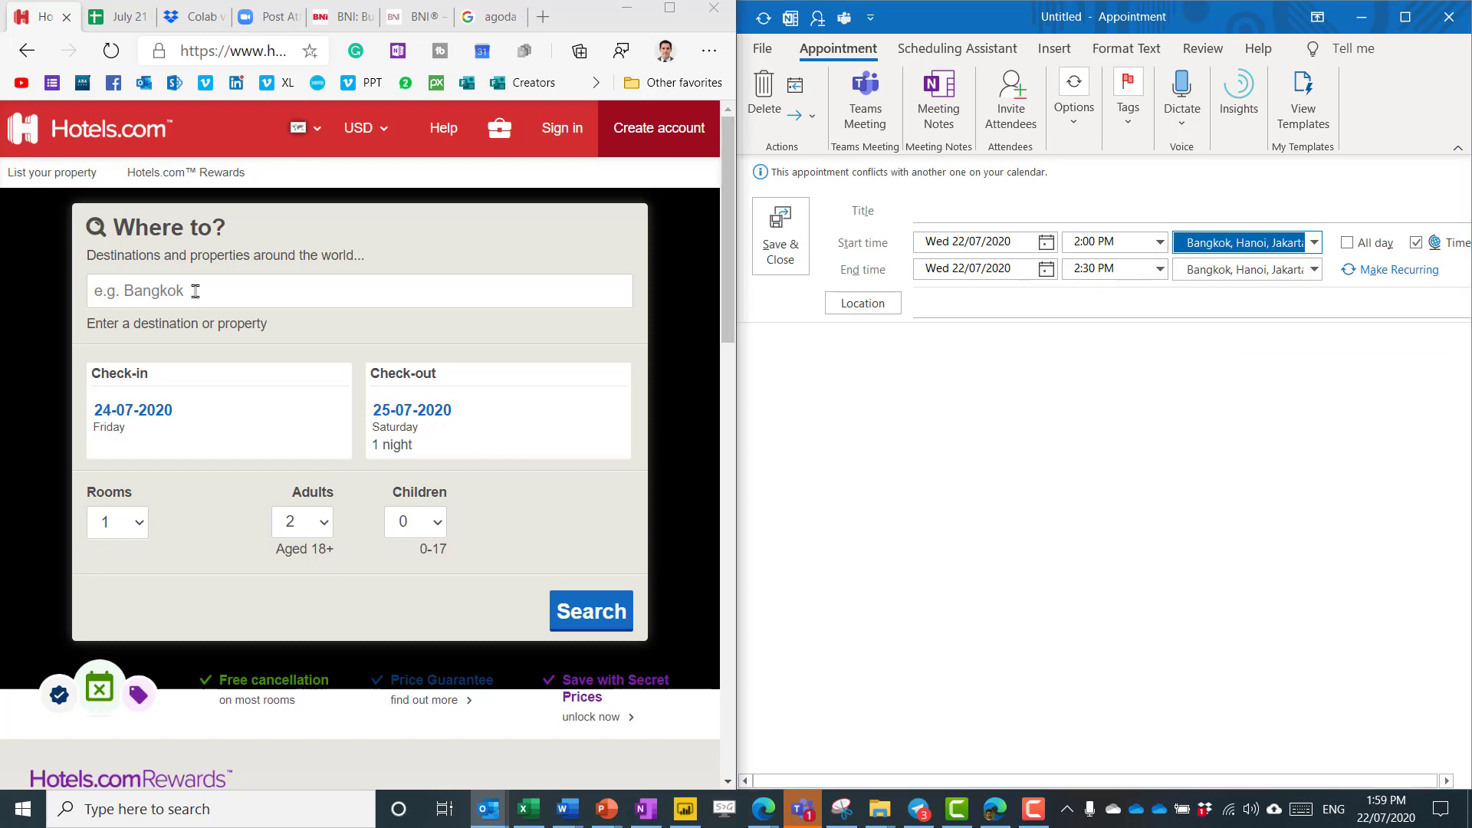
Search destinations london, then paris, leaving france, and select the Person cells in column E.
type("london")
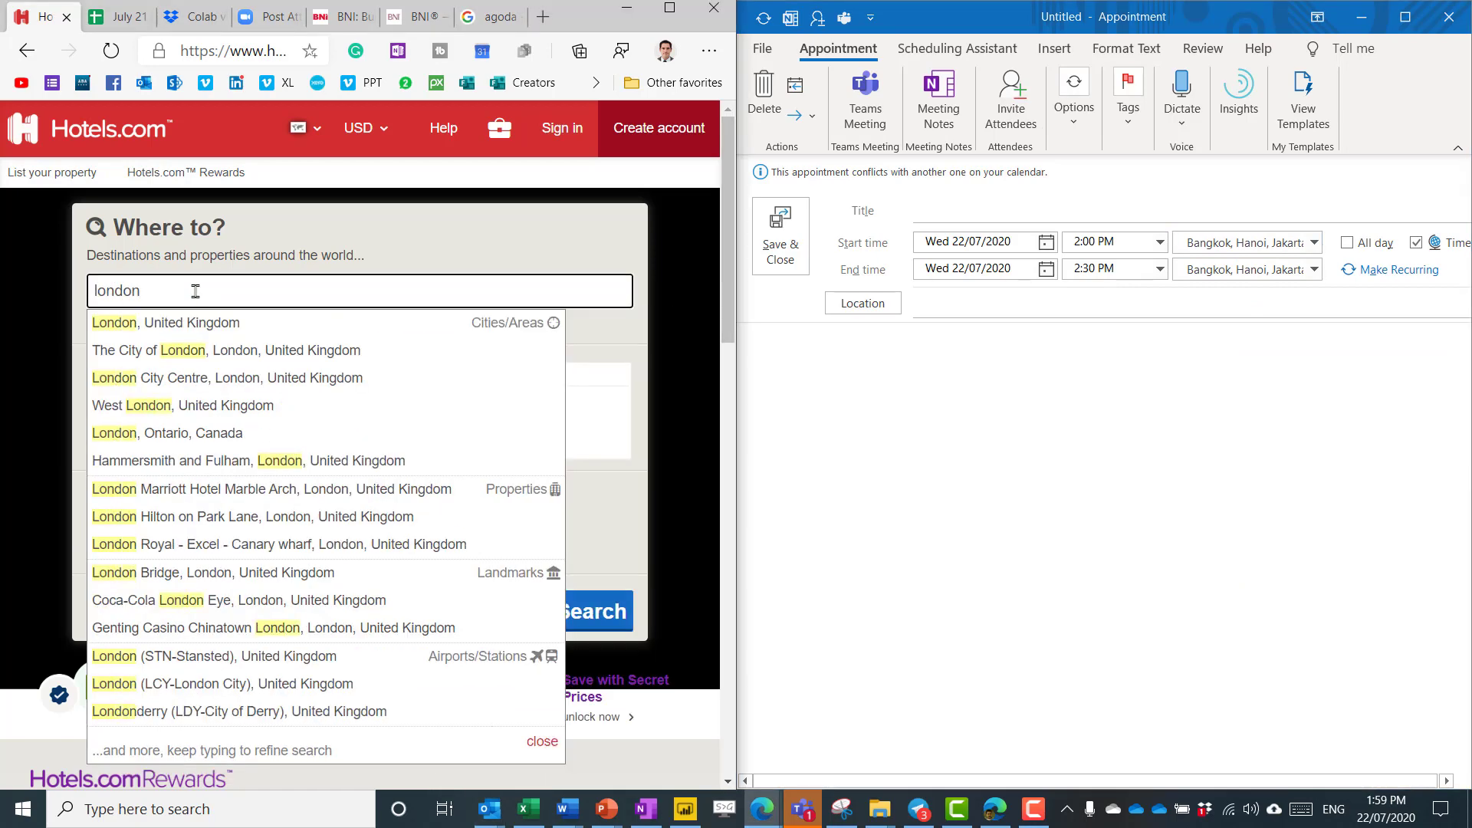
double_click(196, 291)
type("paris")
double_click(196, 291)
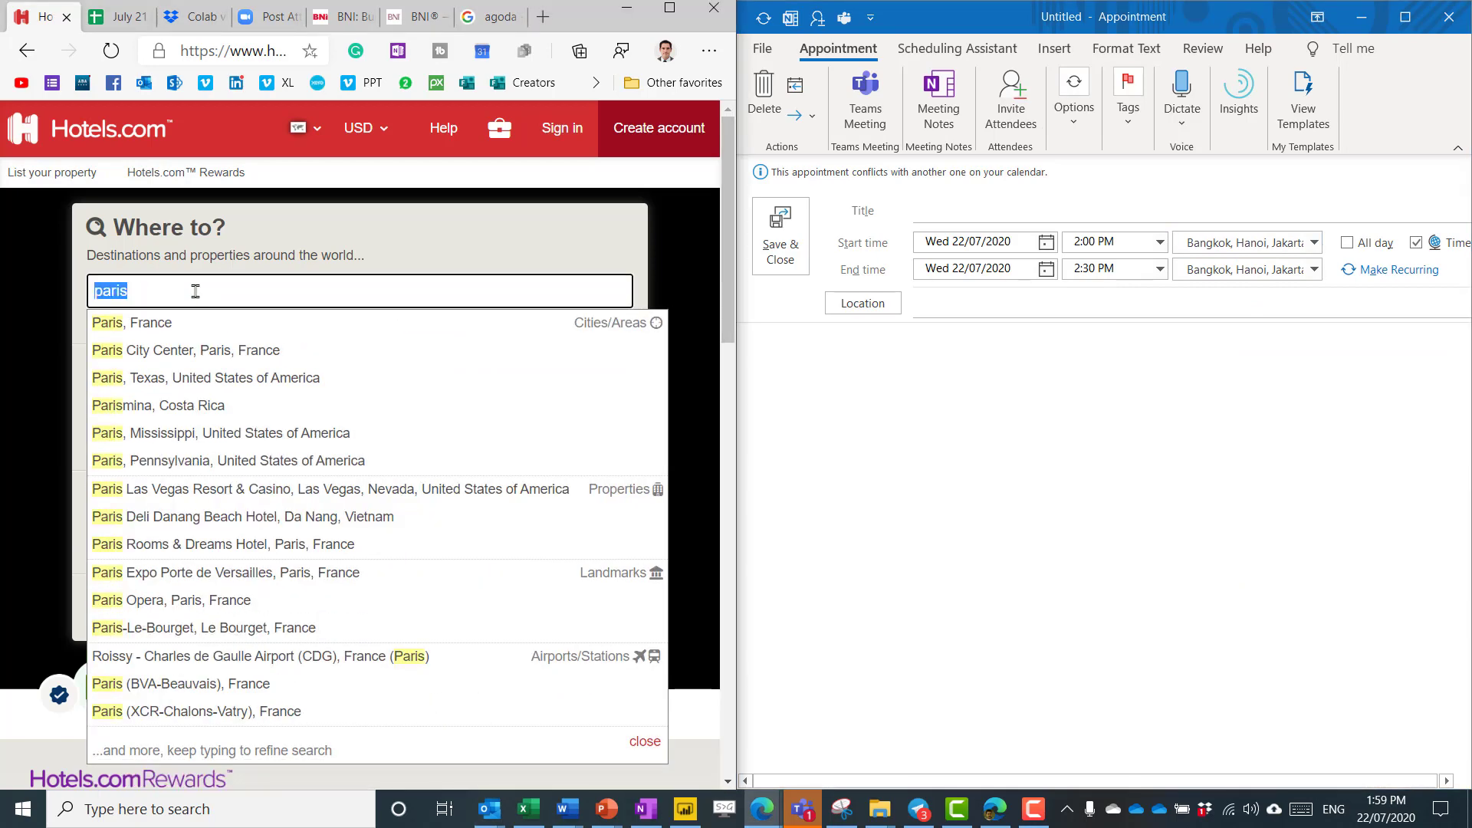
type("franc")
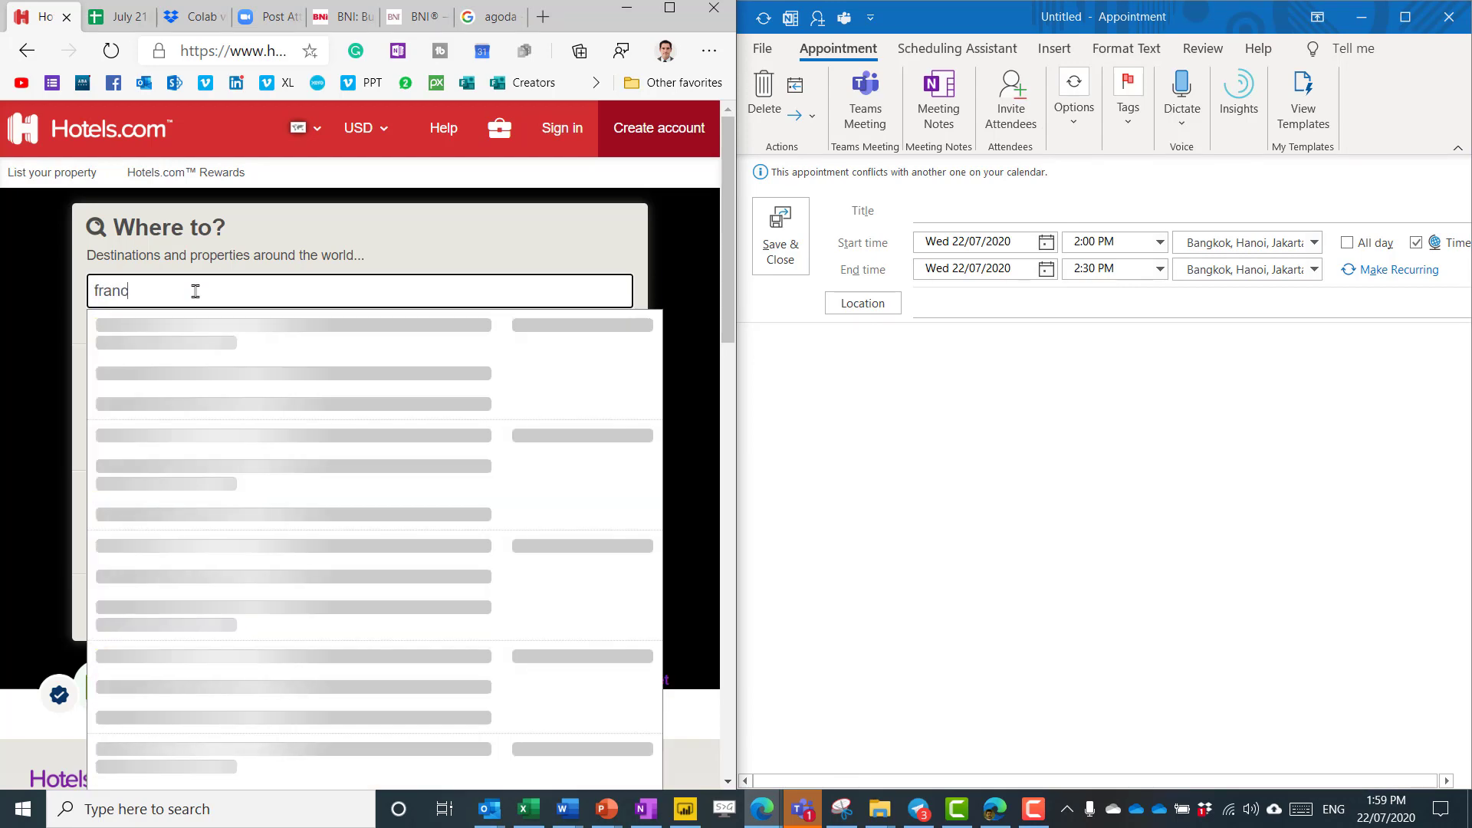
type("e")
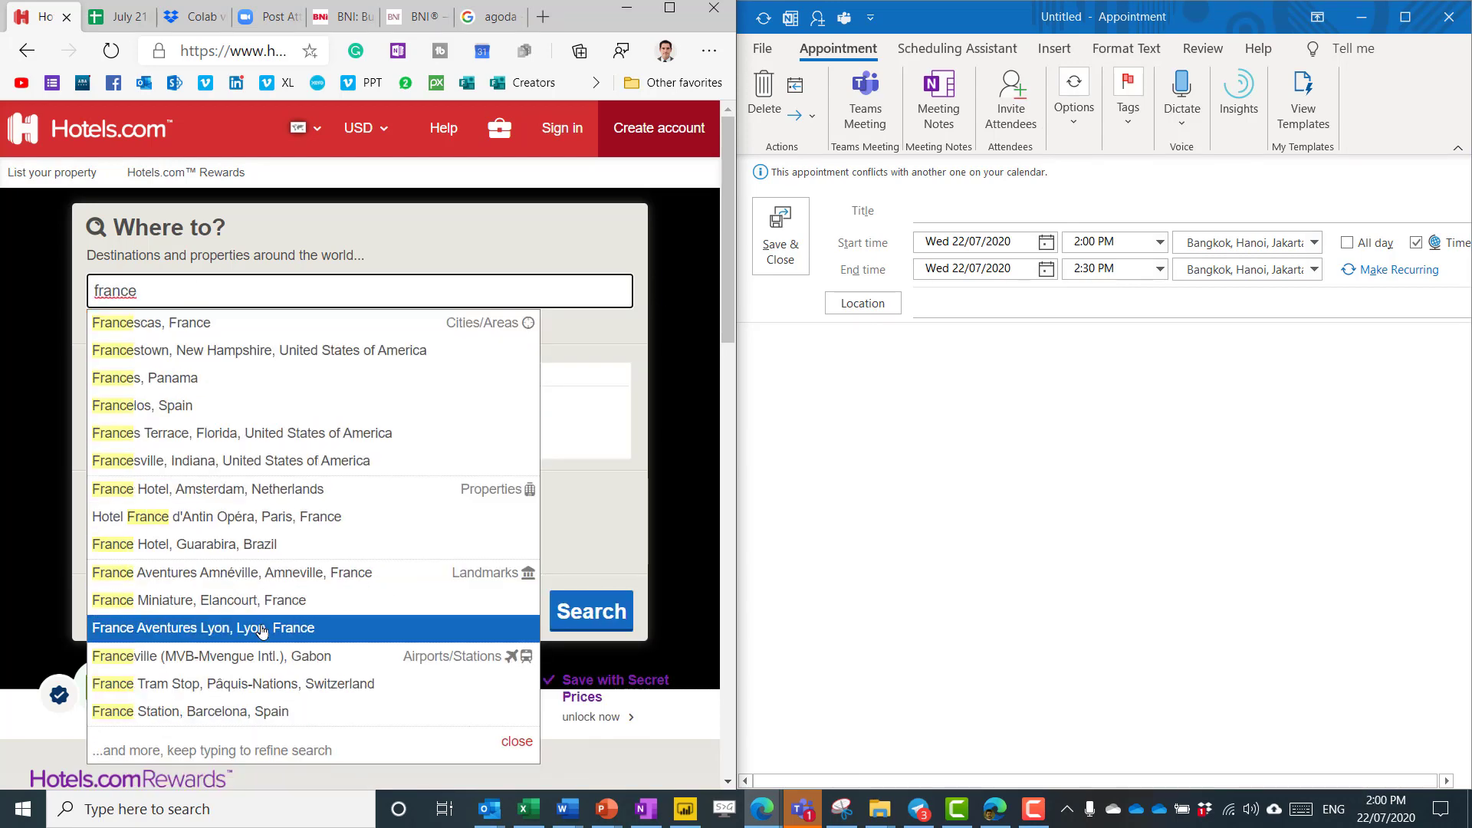
scroll(319, 595, "down", 10)
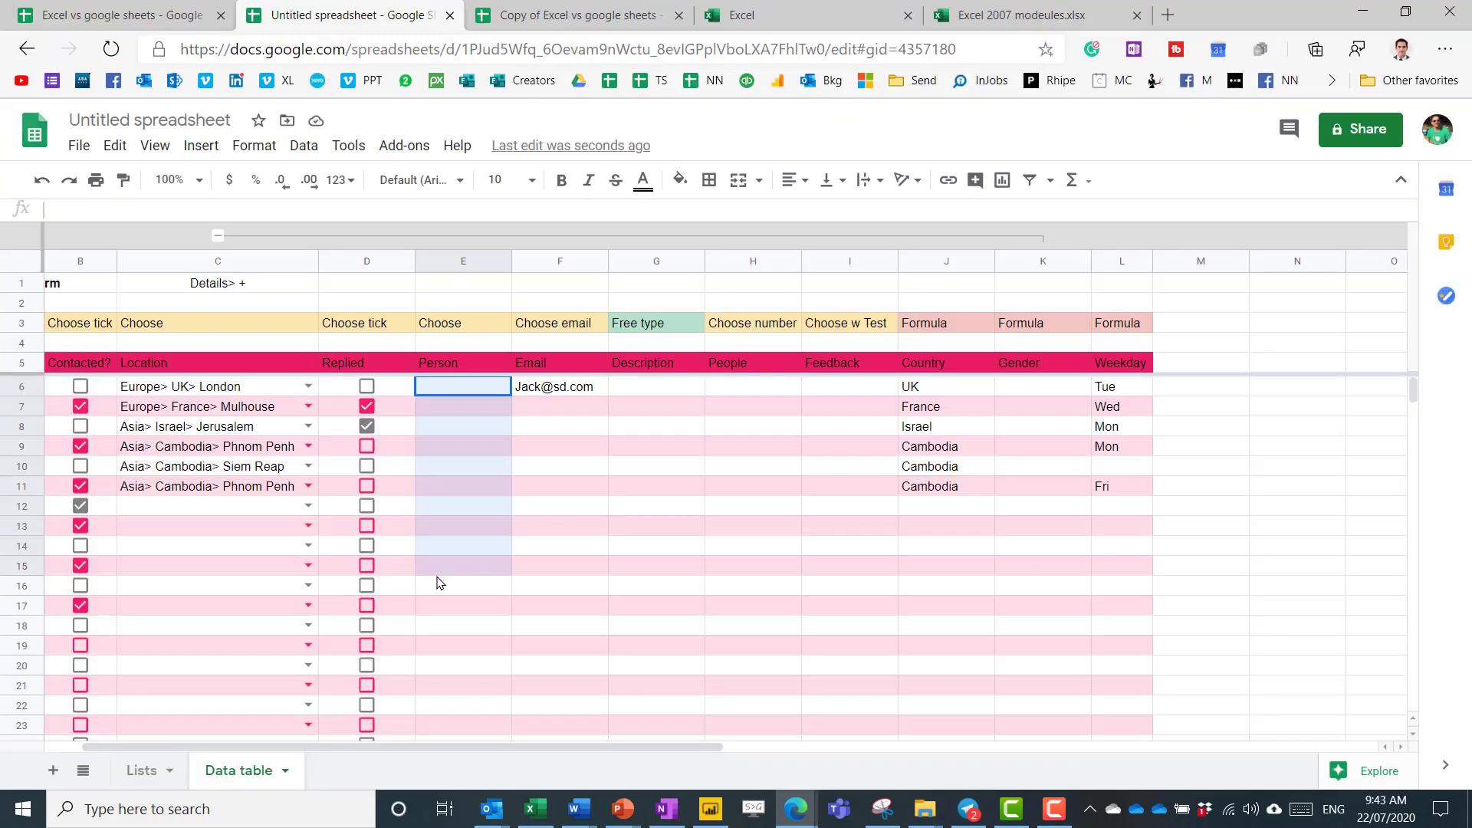
left_click_drag(439, 583, 470, 706)
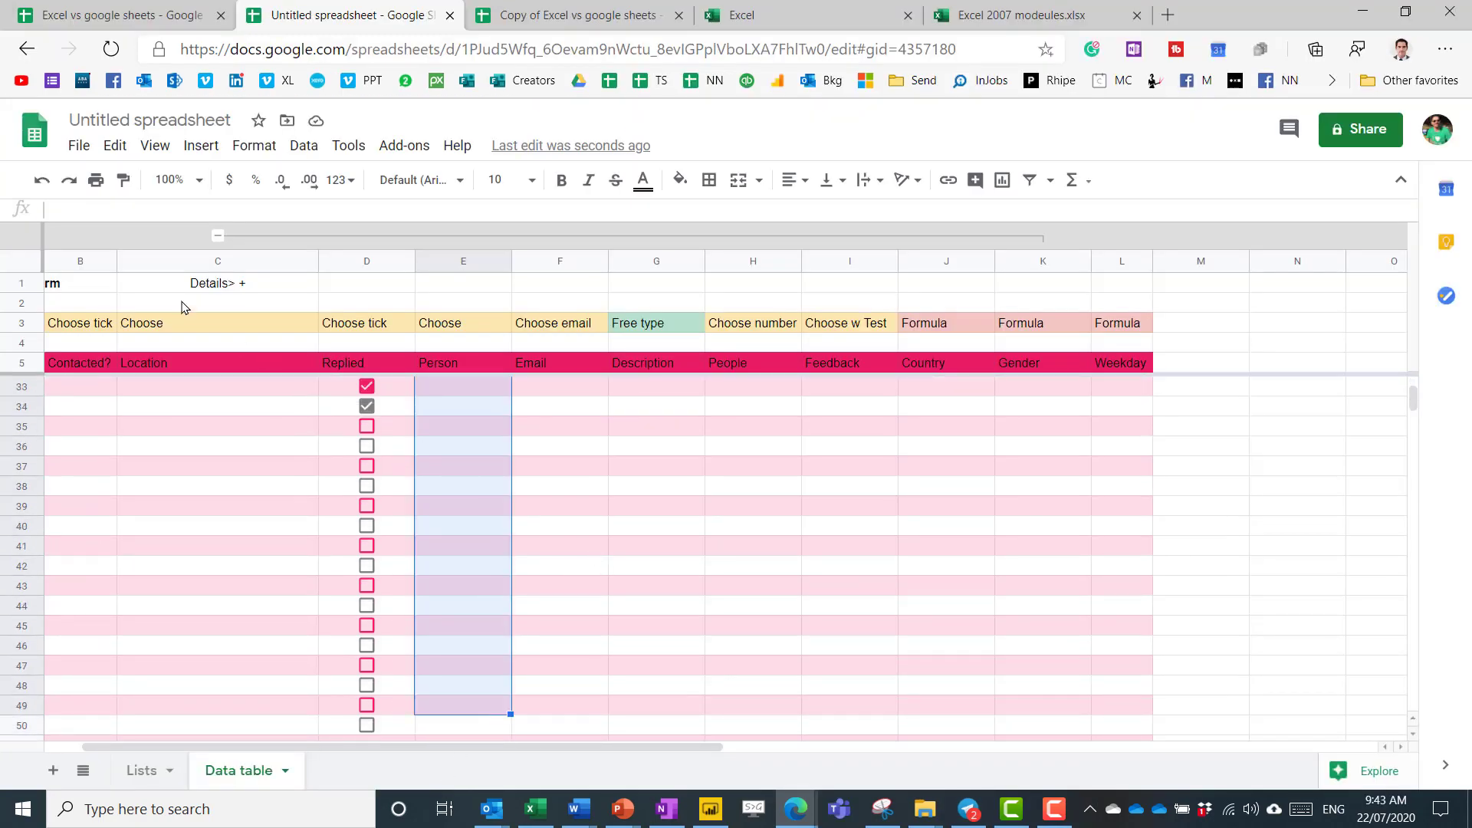
Make E6:E49 a dropdown from Lists!A4:A18 that rejects other input, then open E33's list.
left_click(305, 146)
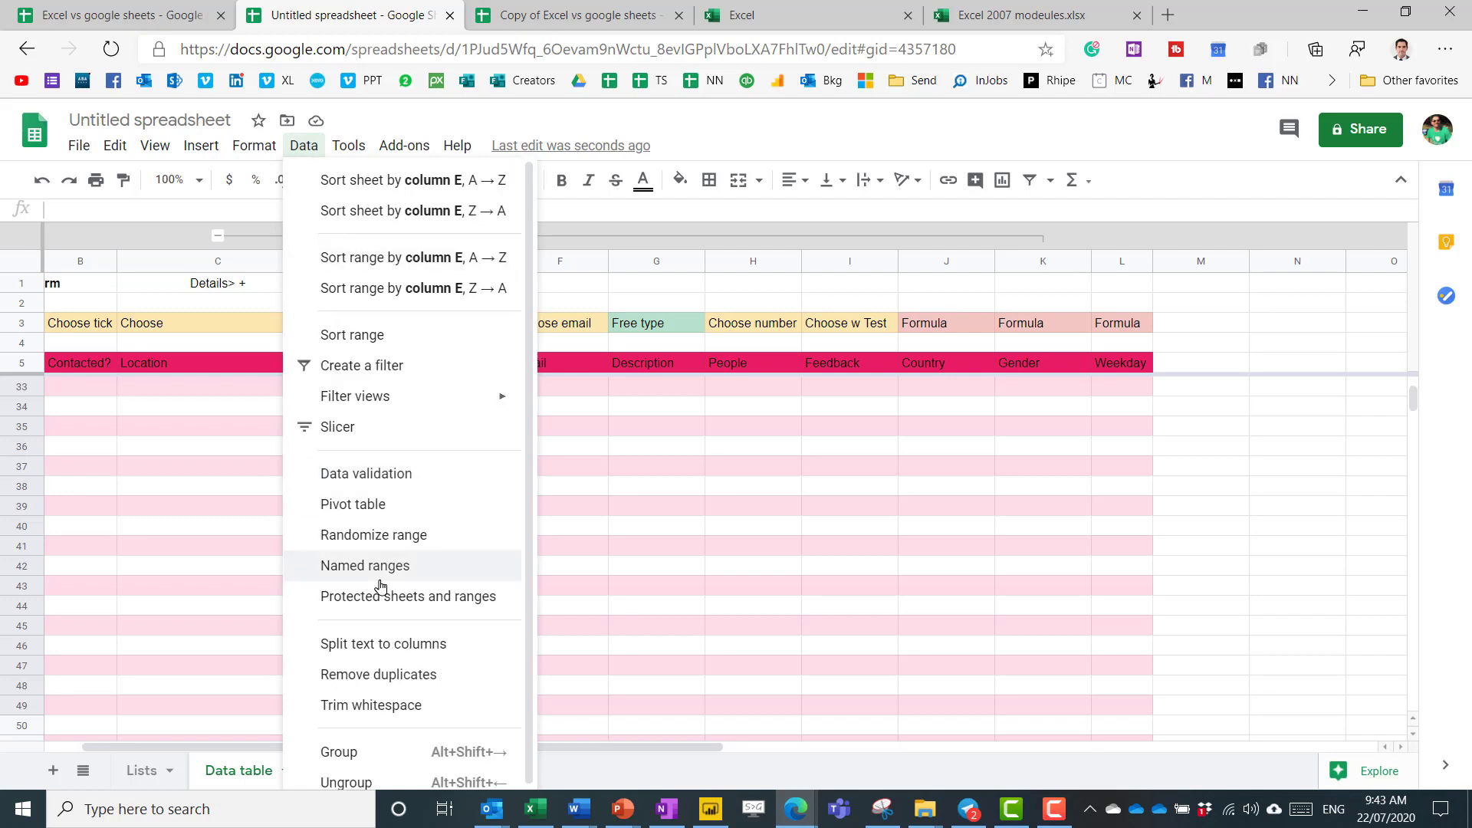
left_click(405, 476)
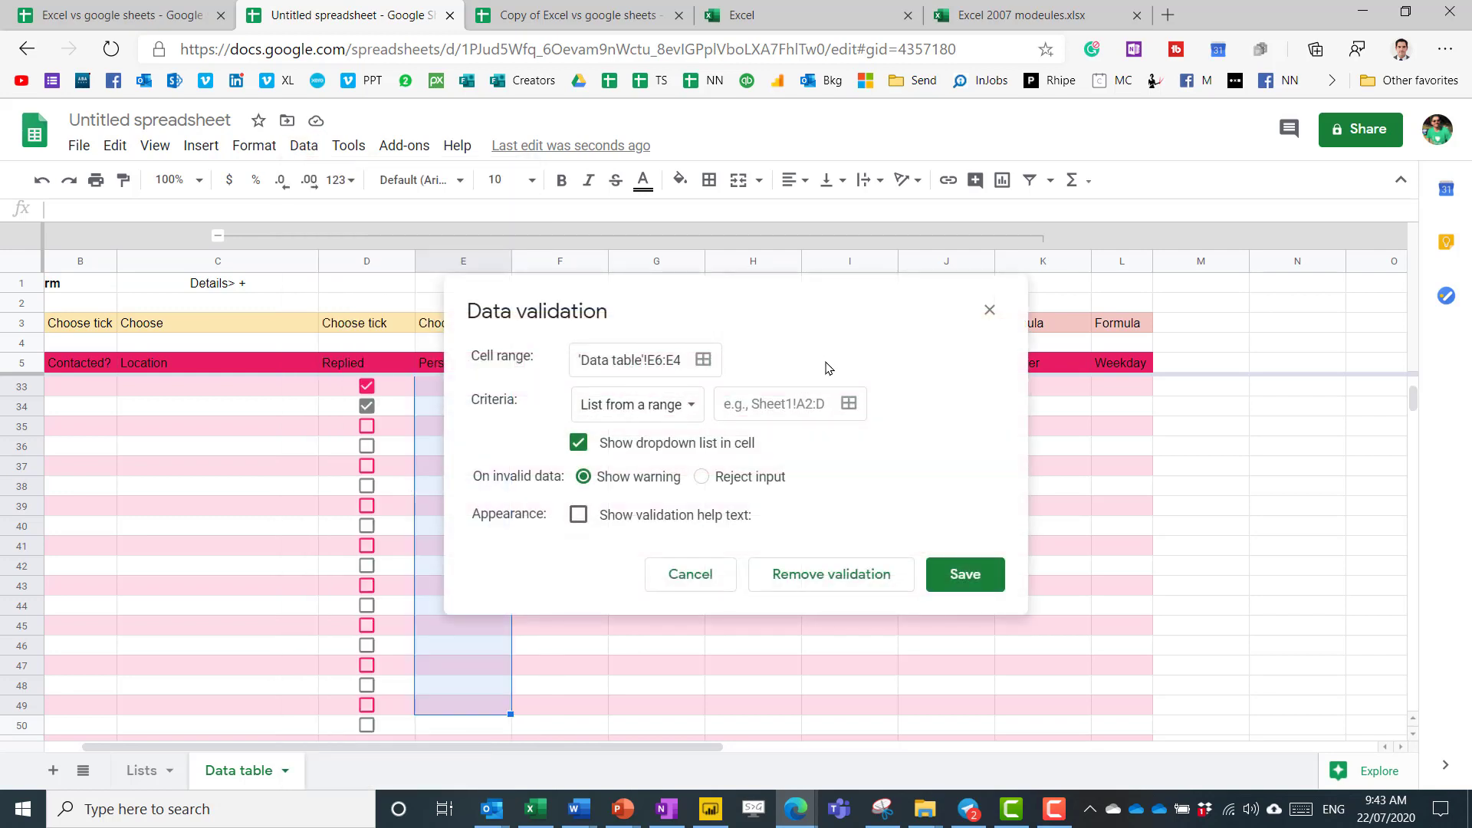
left_click(847, 404)
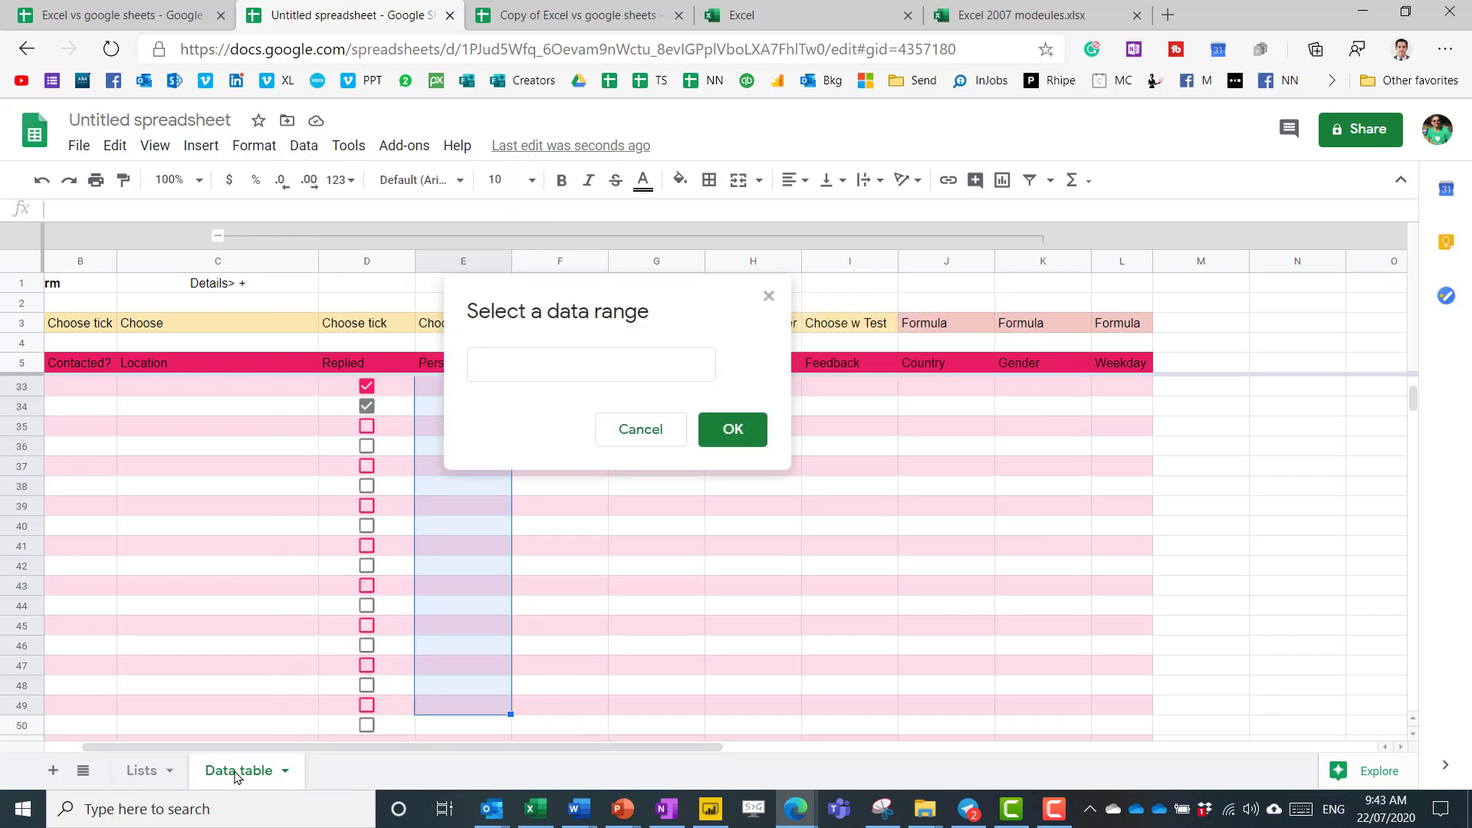
left_click(152, 771)
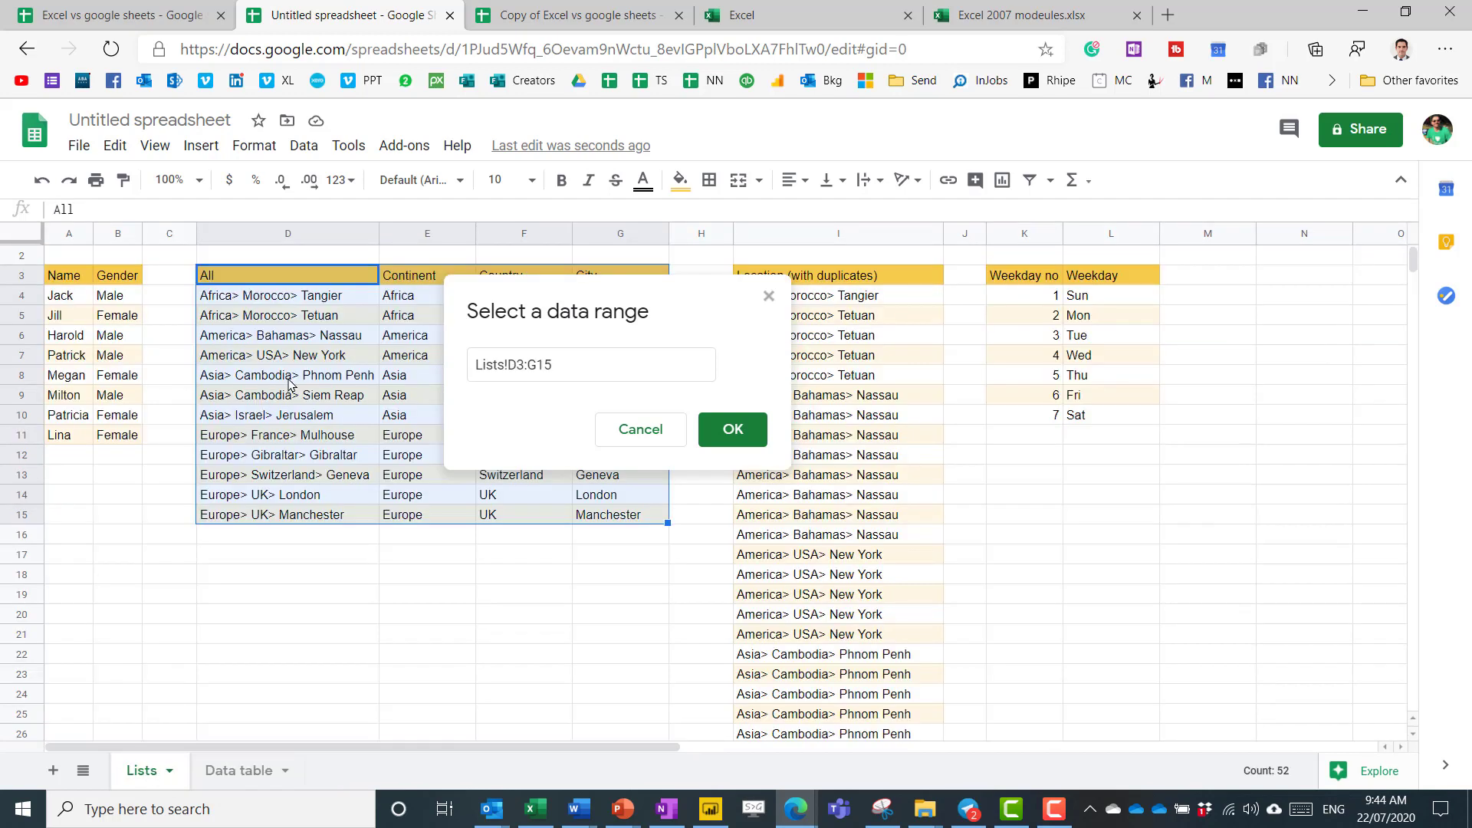
left_click_drag(69, 294, 69, 574)
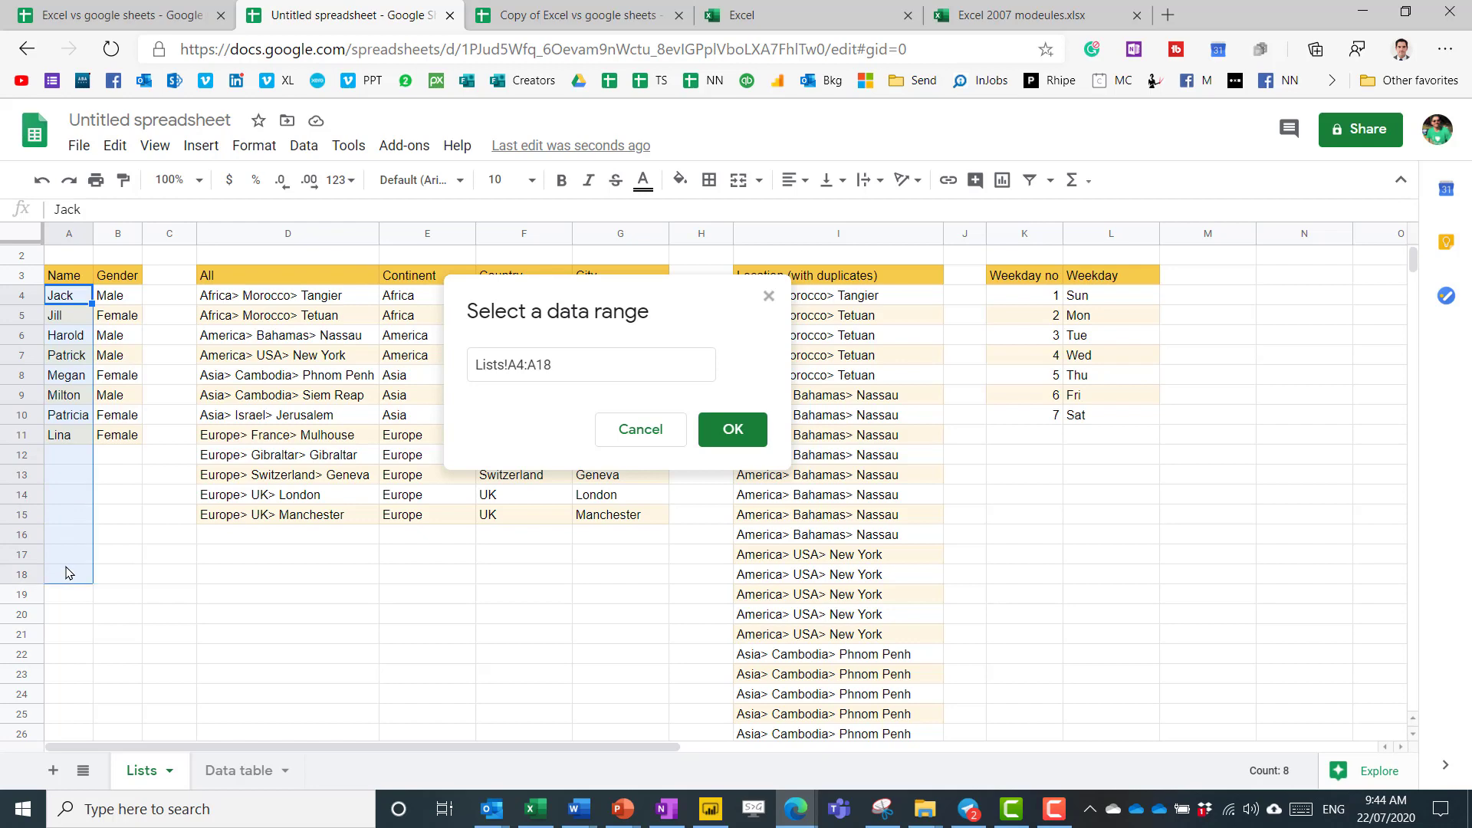
left_click(732, 434)
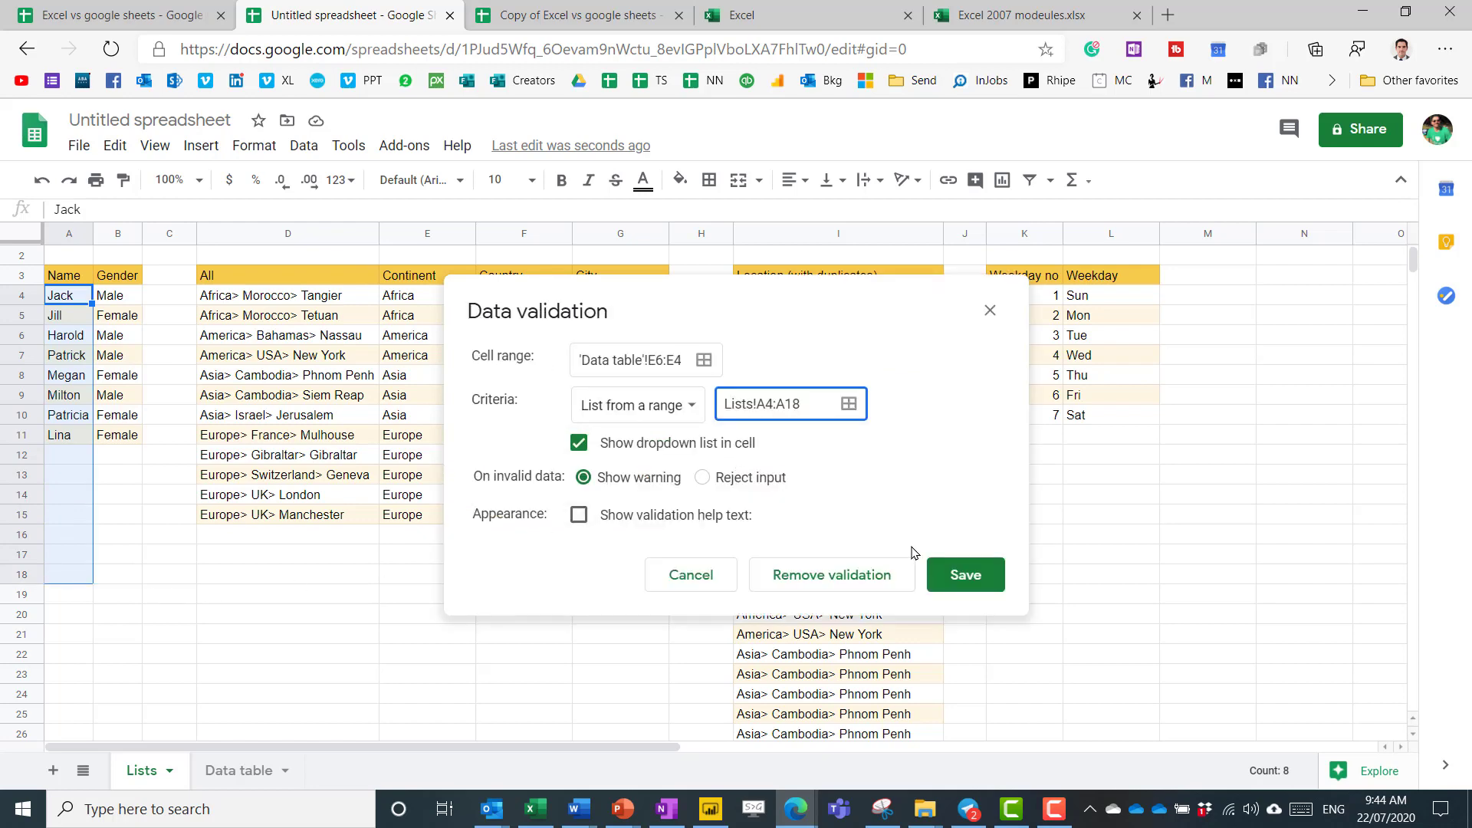
left_click(730, 479)
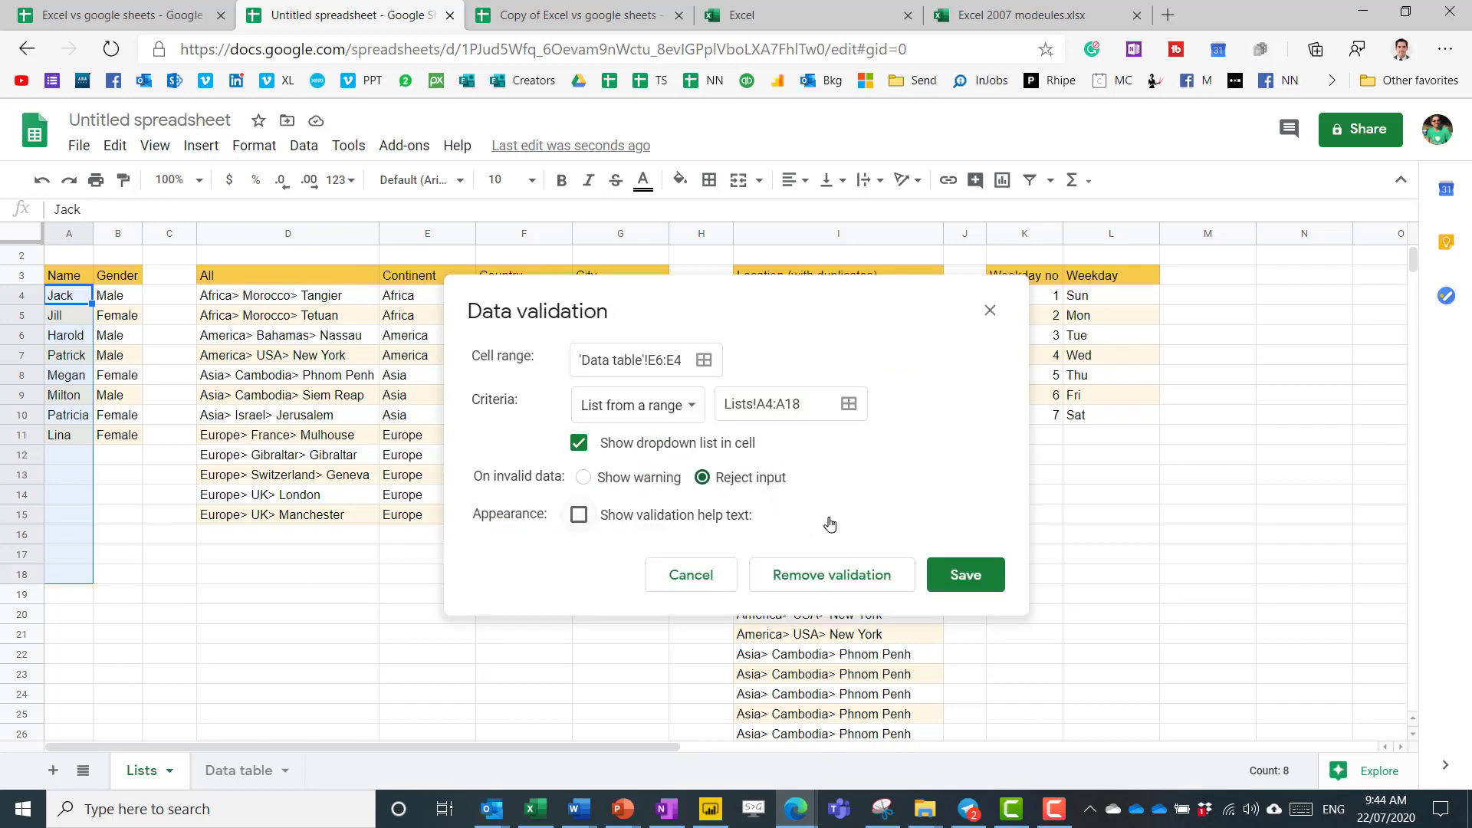
left_click(965, 575)
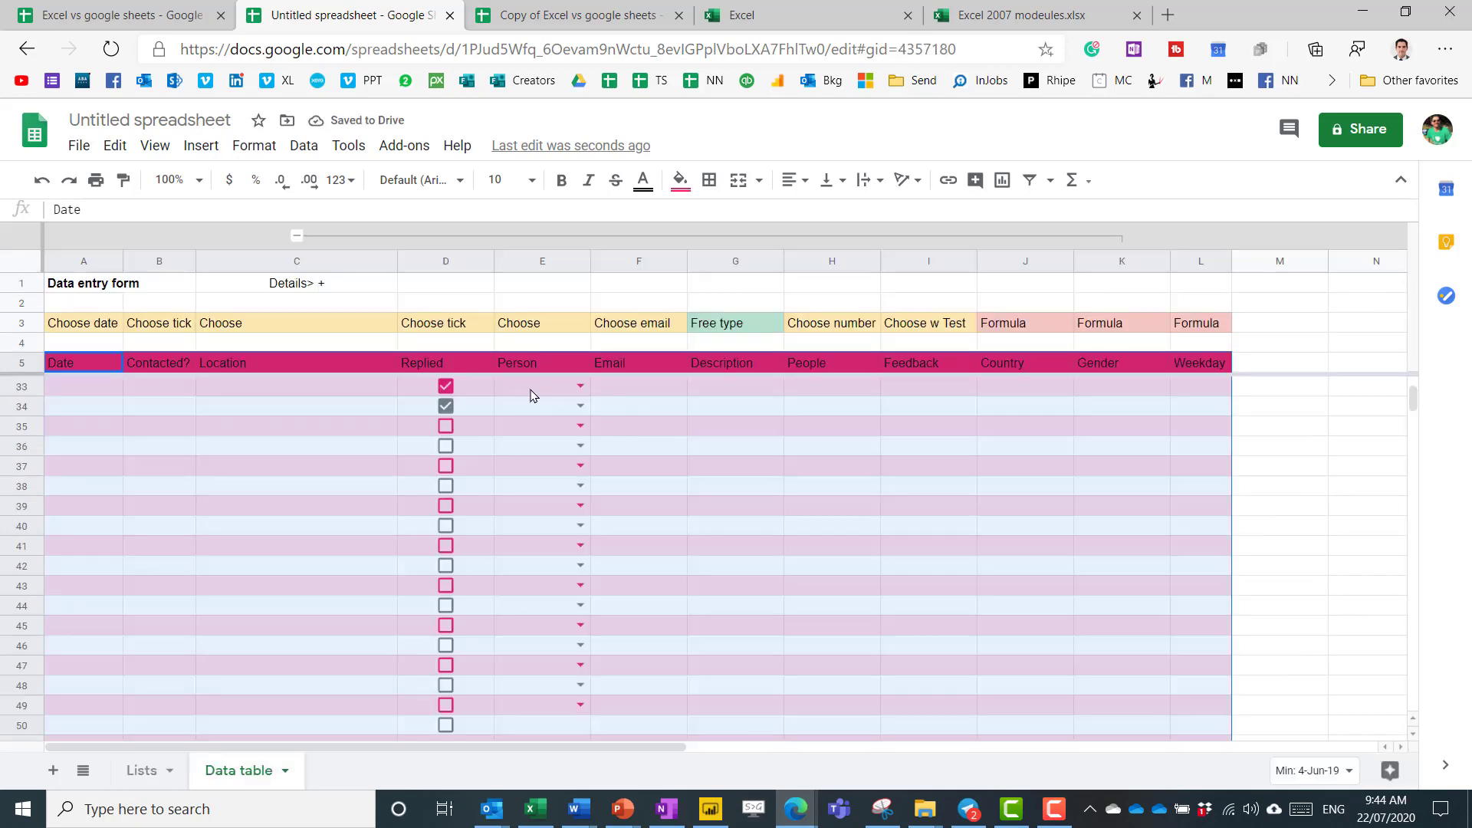
left_click(531, 391)
left_click(581, 386)
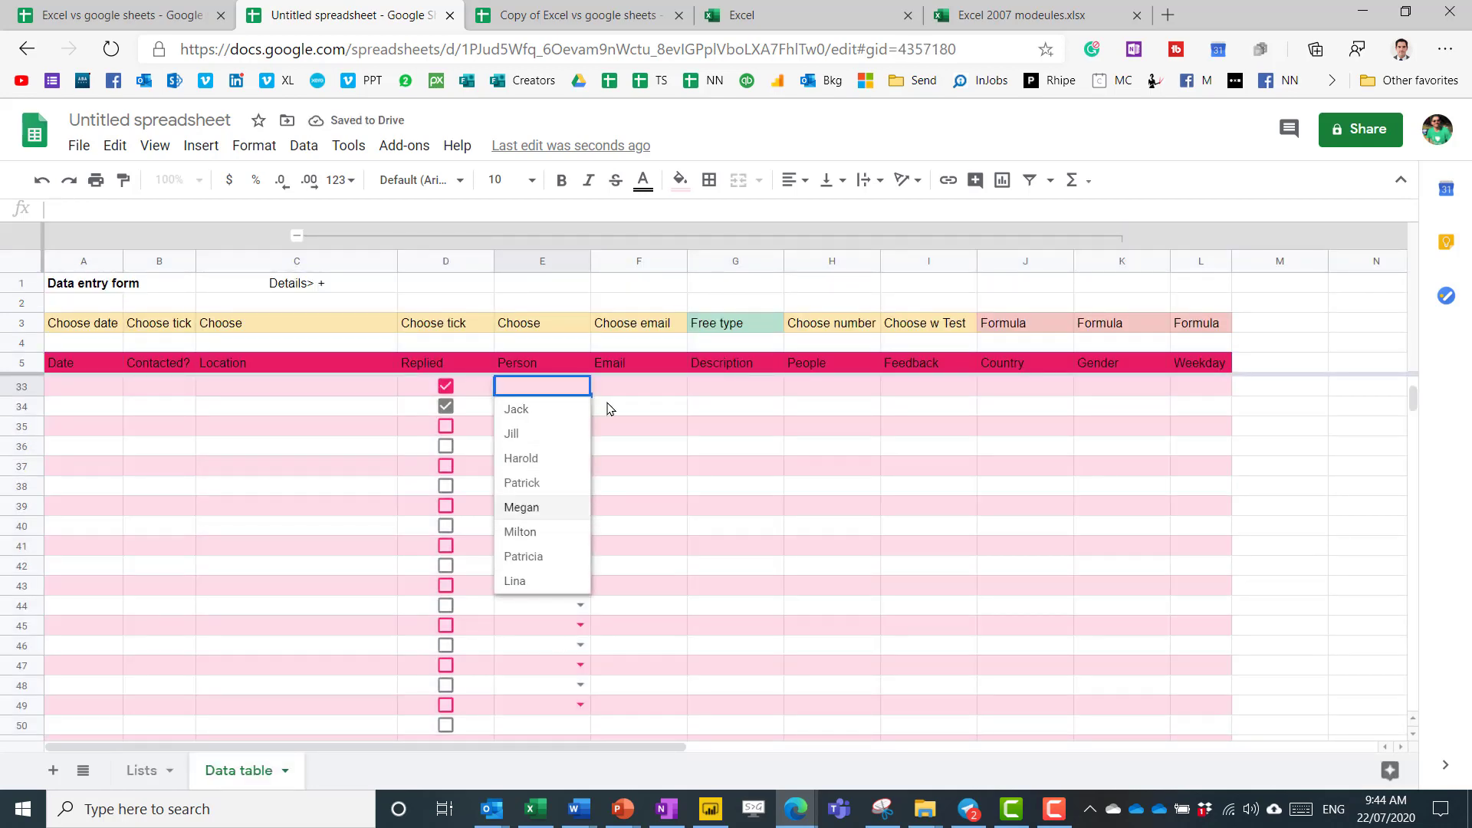
Pick names starting with J and M in E33 and E34, then check the K33 and K34 Gender formulas.
left_click(611, 393)
left_click(527, 391)
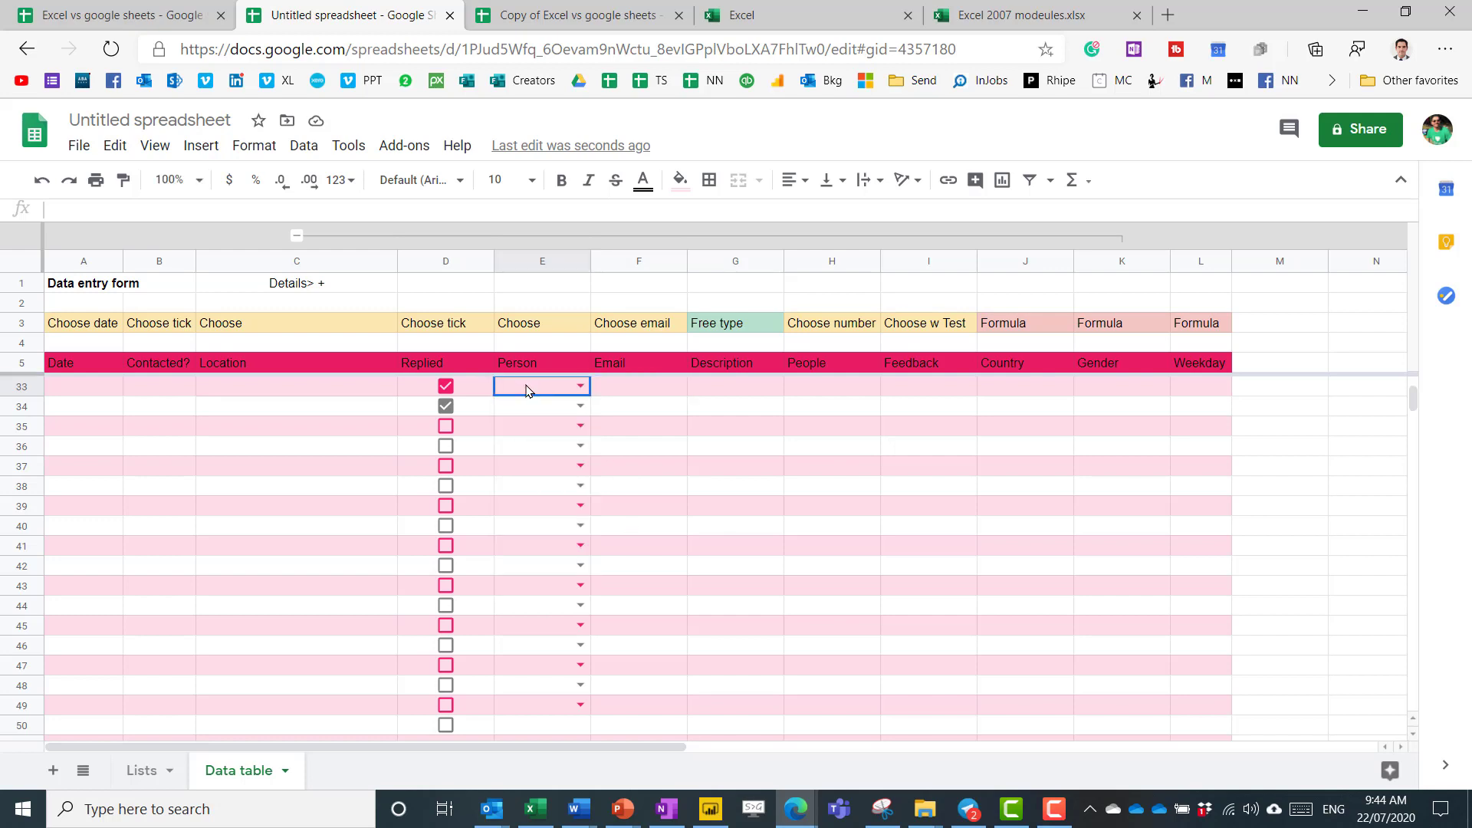
key("Return")
type("J")
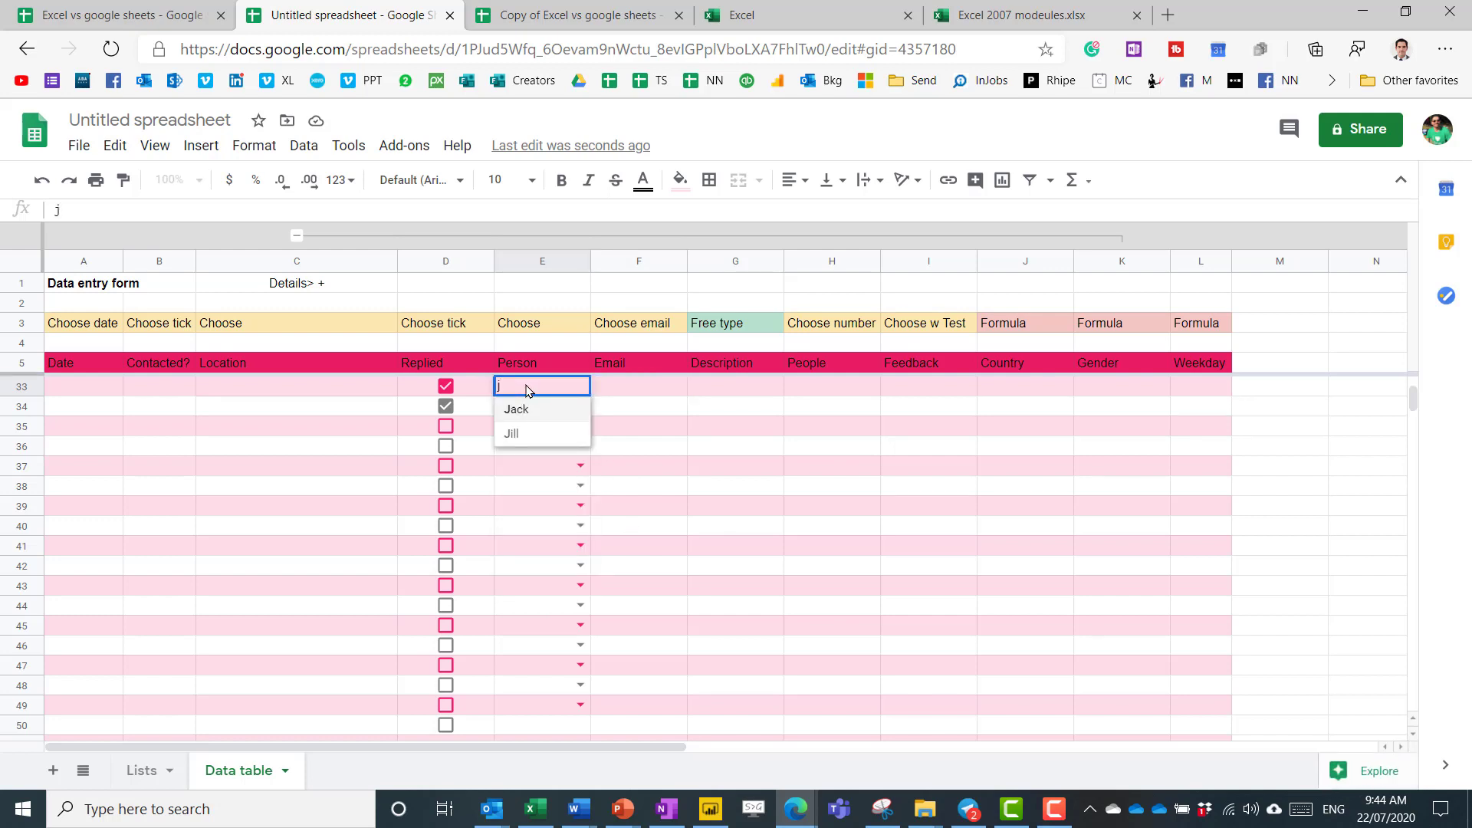
key("Down")
key("Return")
key("Return")
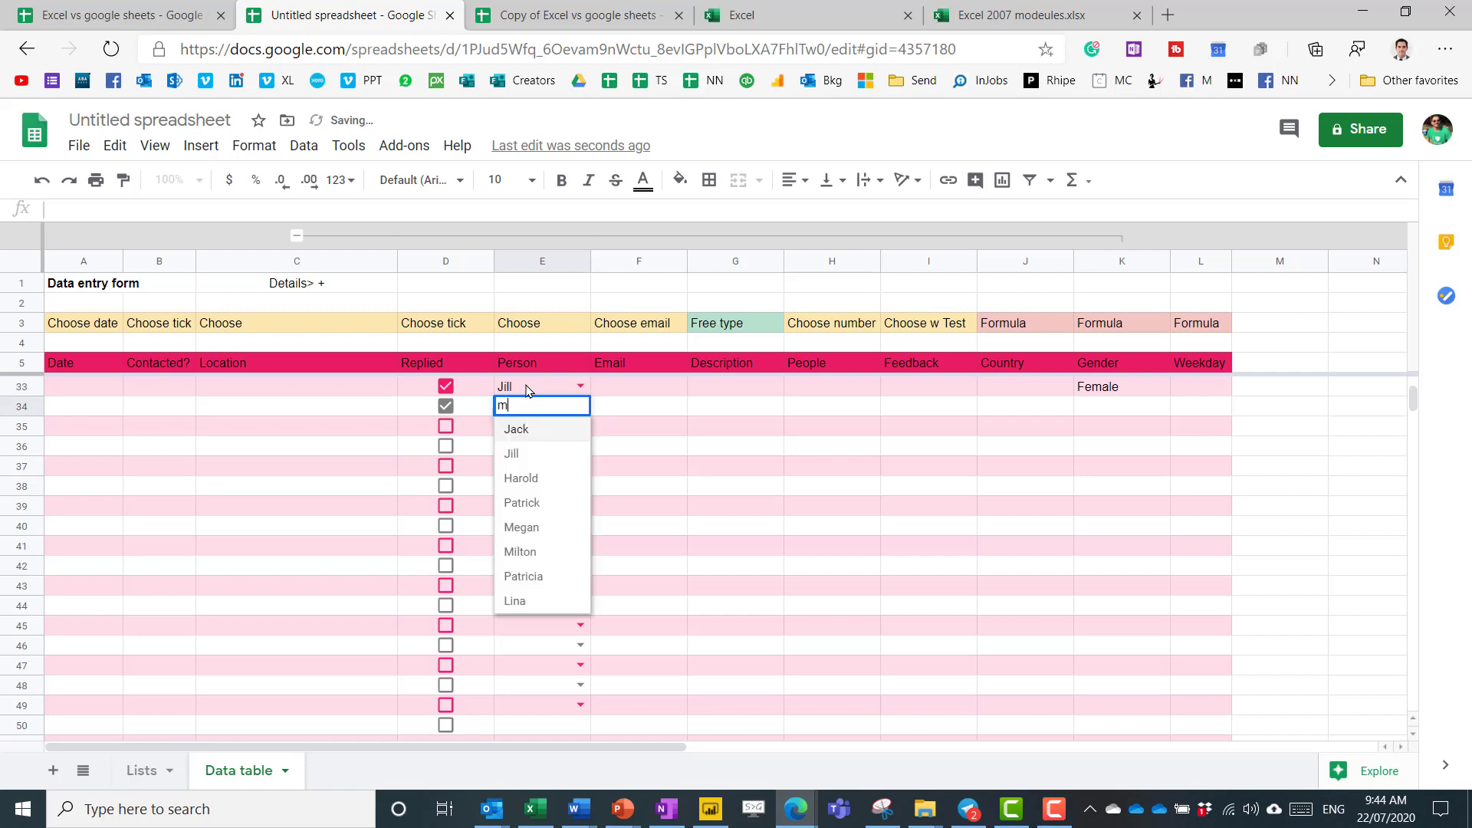
type("M")
key("Return")
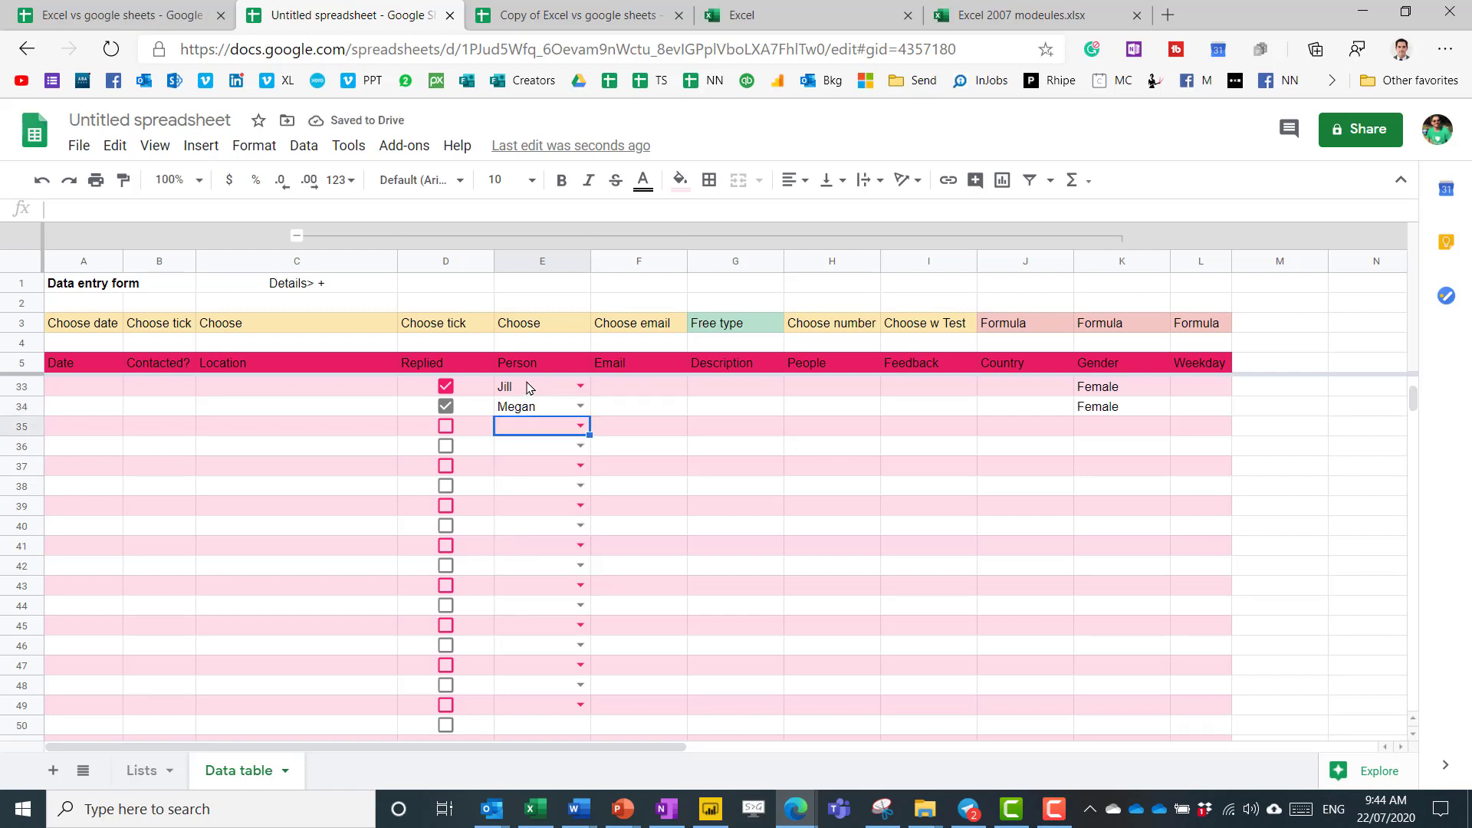
left_click(1090, 393)
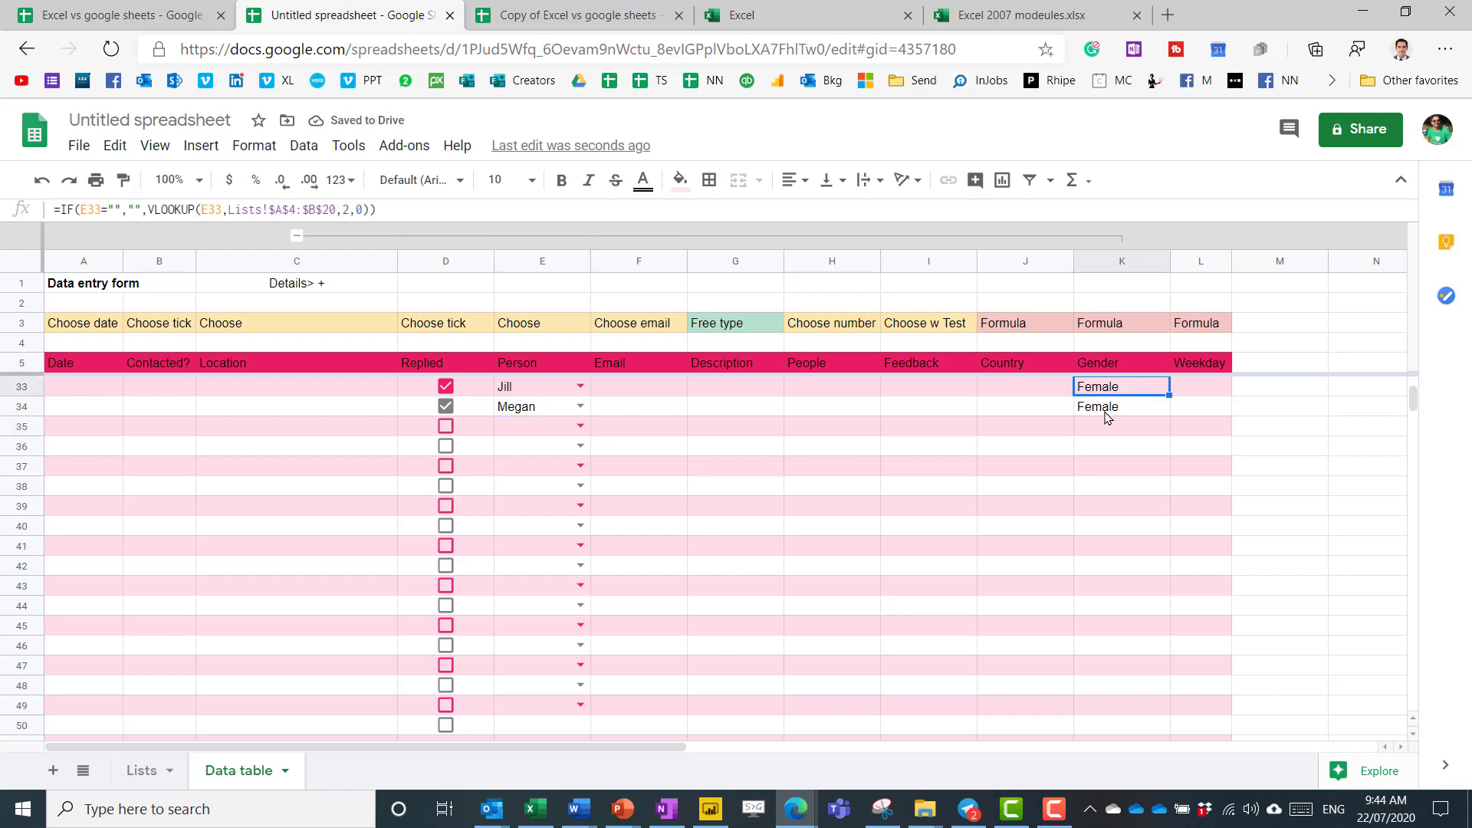
left_click(1107, 413)
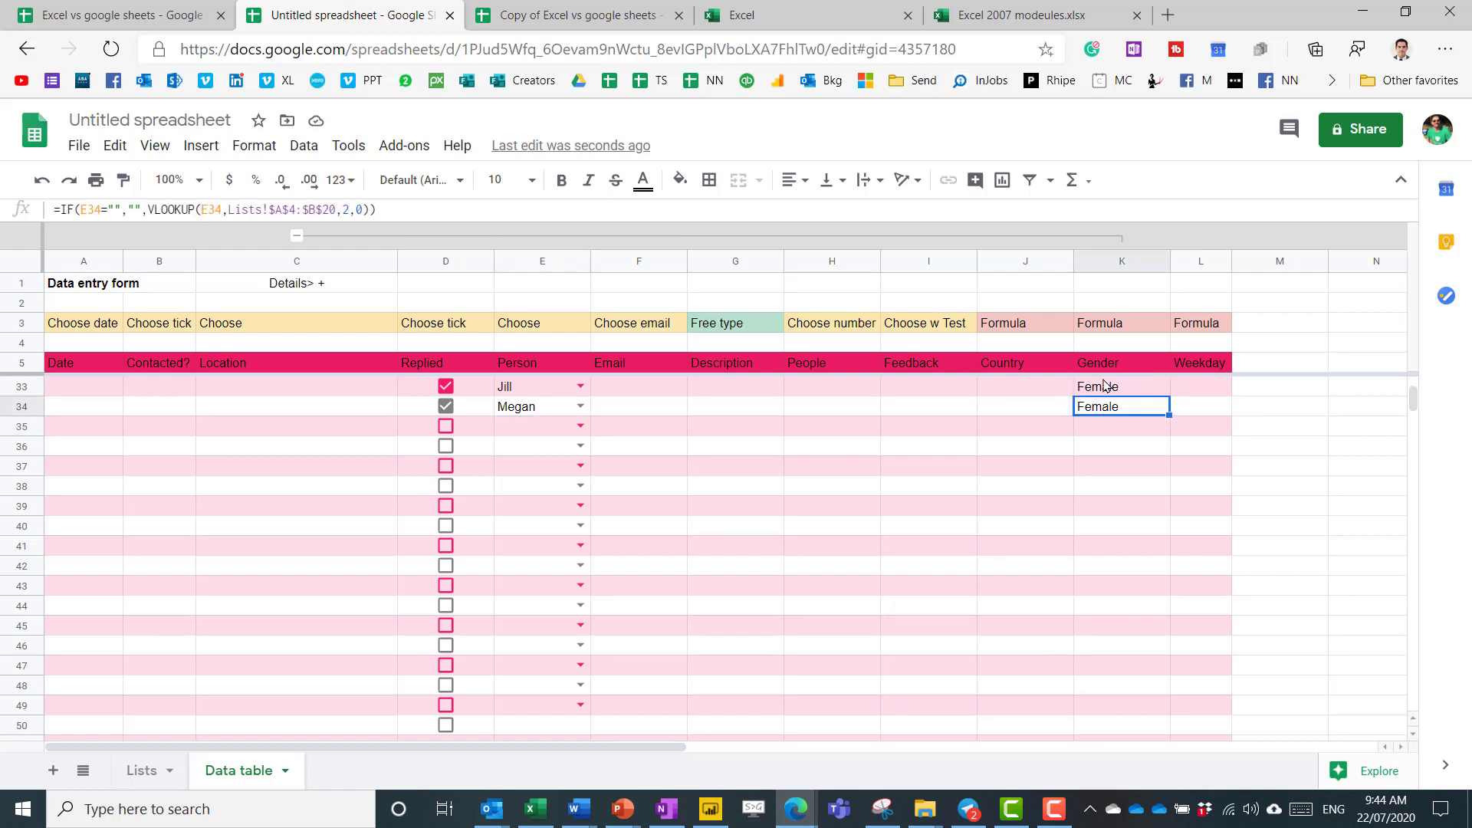
Choose a name from E6's dropdown so K6 shows Female, then clear a stray letter in E7.
scroll(549, 421, "up", 9)
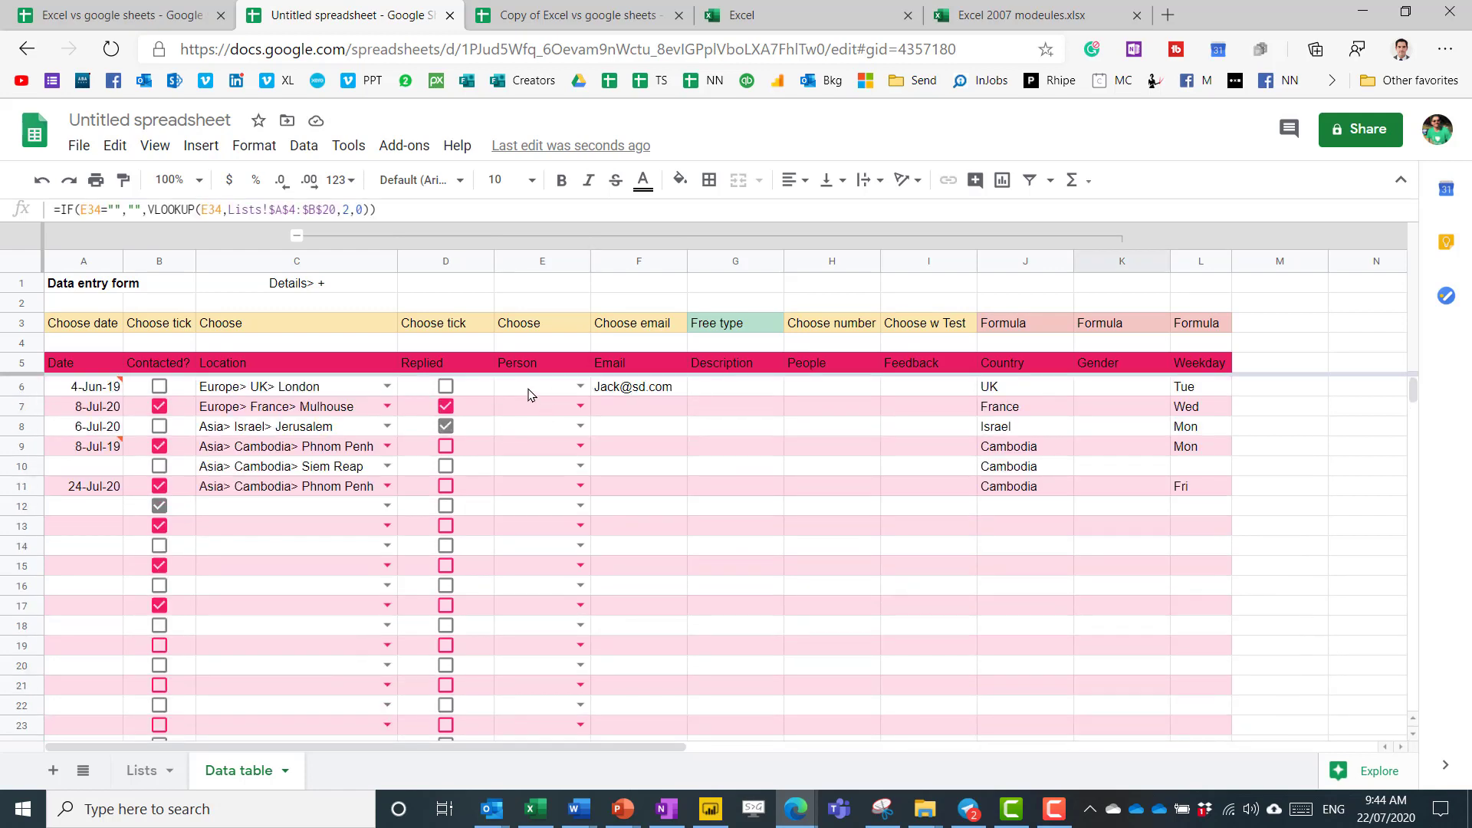
left_click(529, 395)
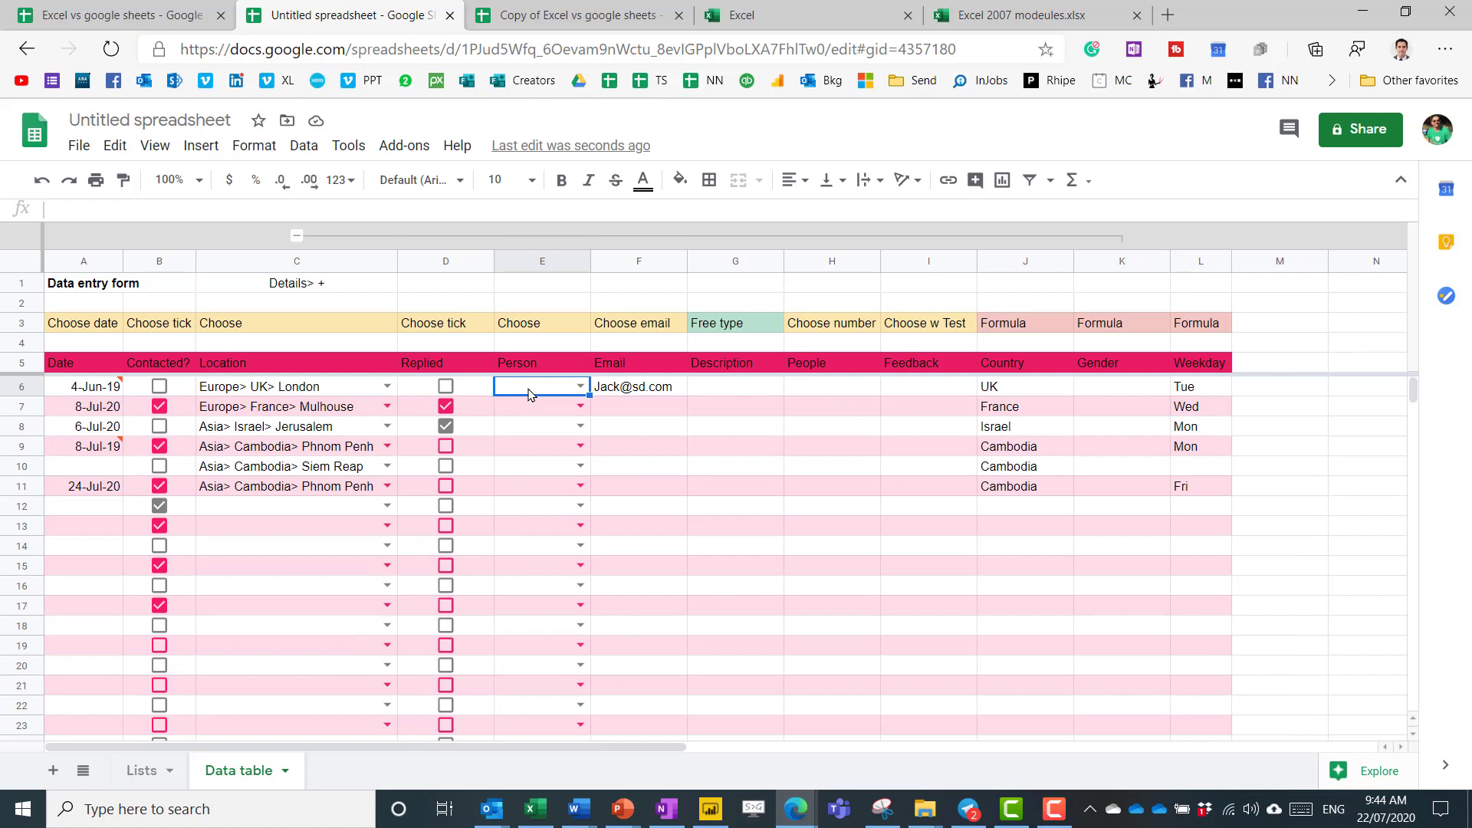
double_click(529, 395)
key("Down")
key("Down")
key("Down")
key("Down")
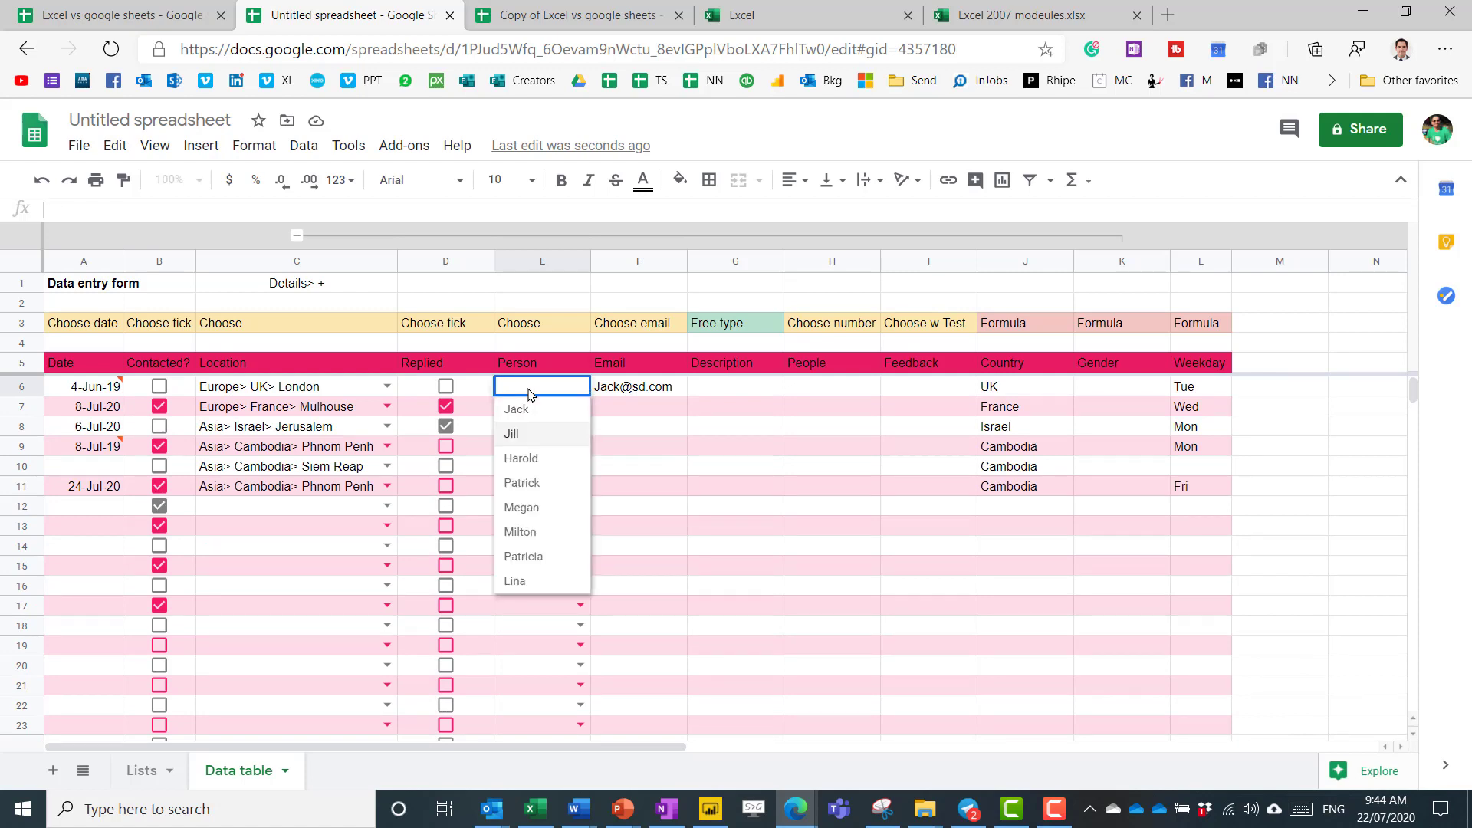
key("Down")
key("Down")
key("Return")
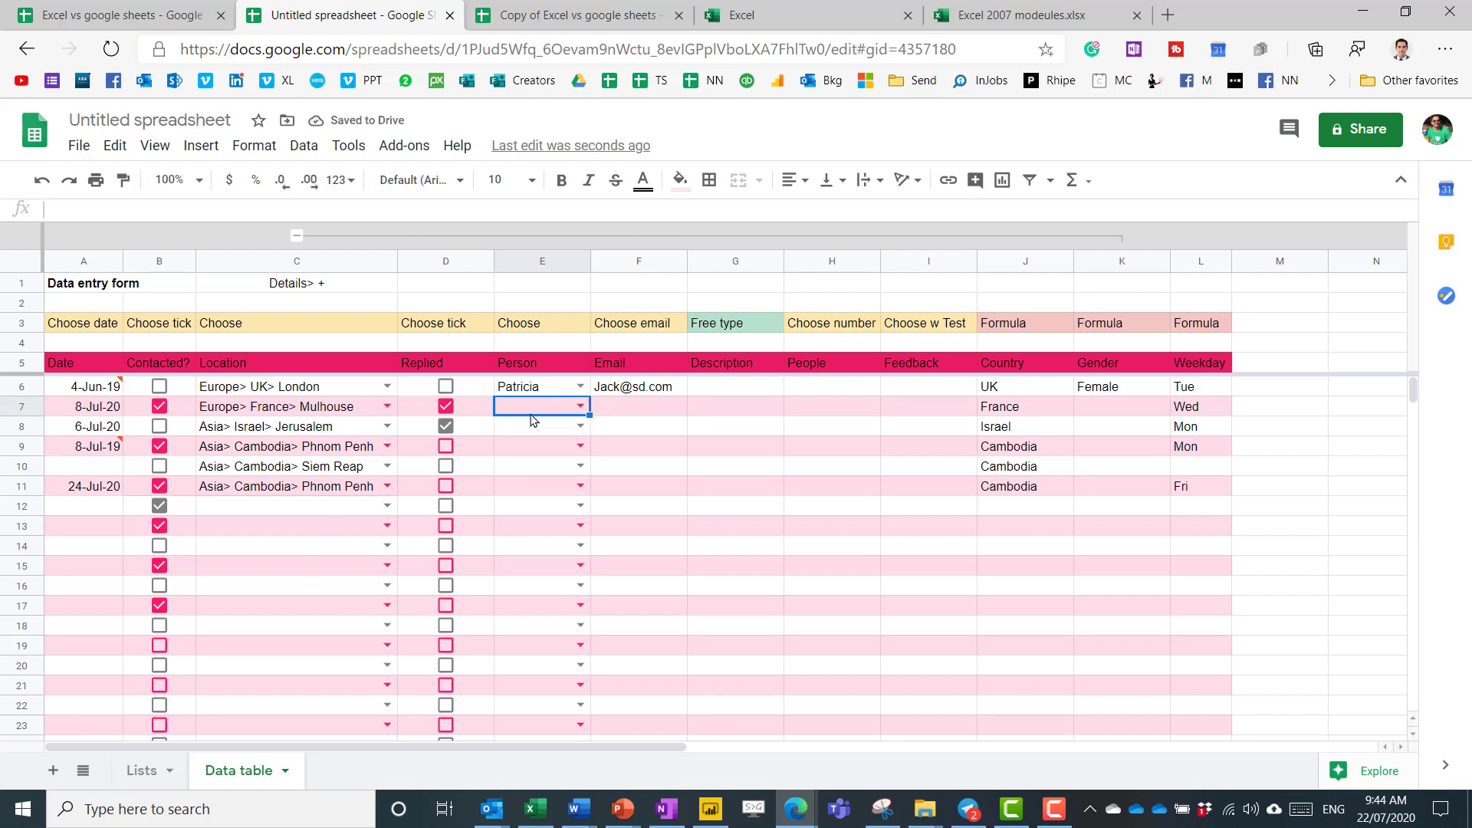
type("p")
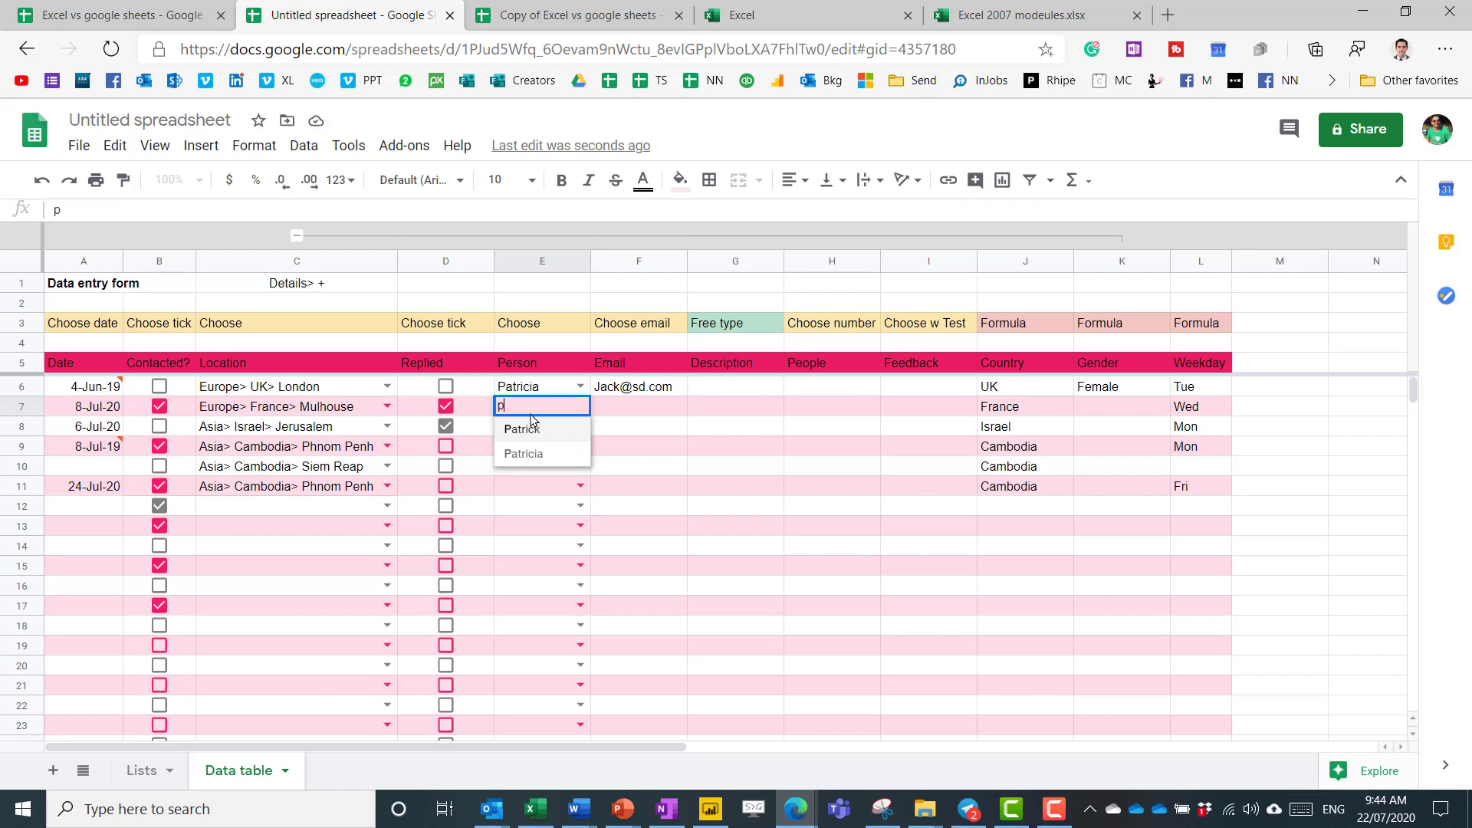
key("BackSpace")
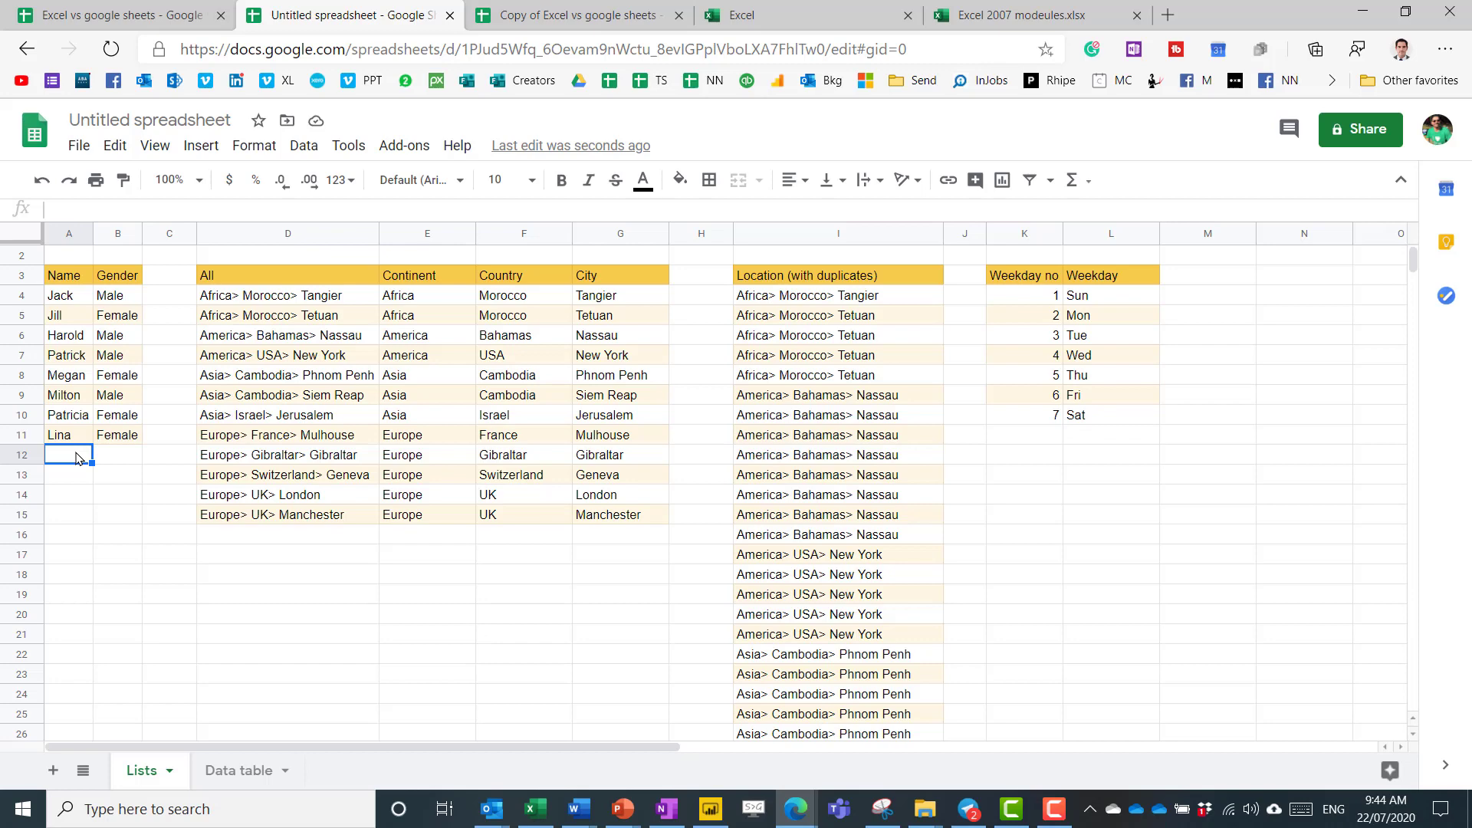
Enter Dave and Daniel, both Male, in rows 12–13 of the Lists sheet.
type("Dave")
key("Tab")
type("Male")
key("Return")
type("Daniel")
key("Tab")
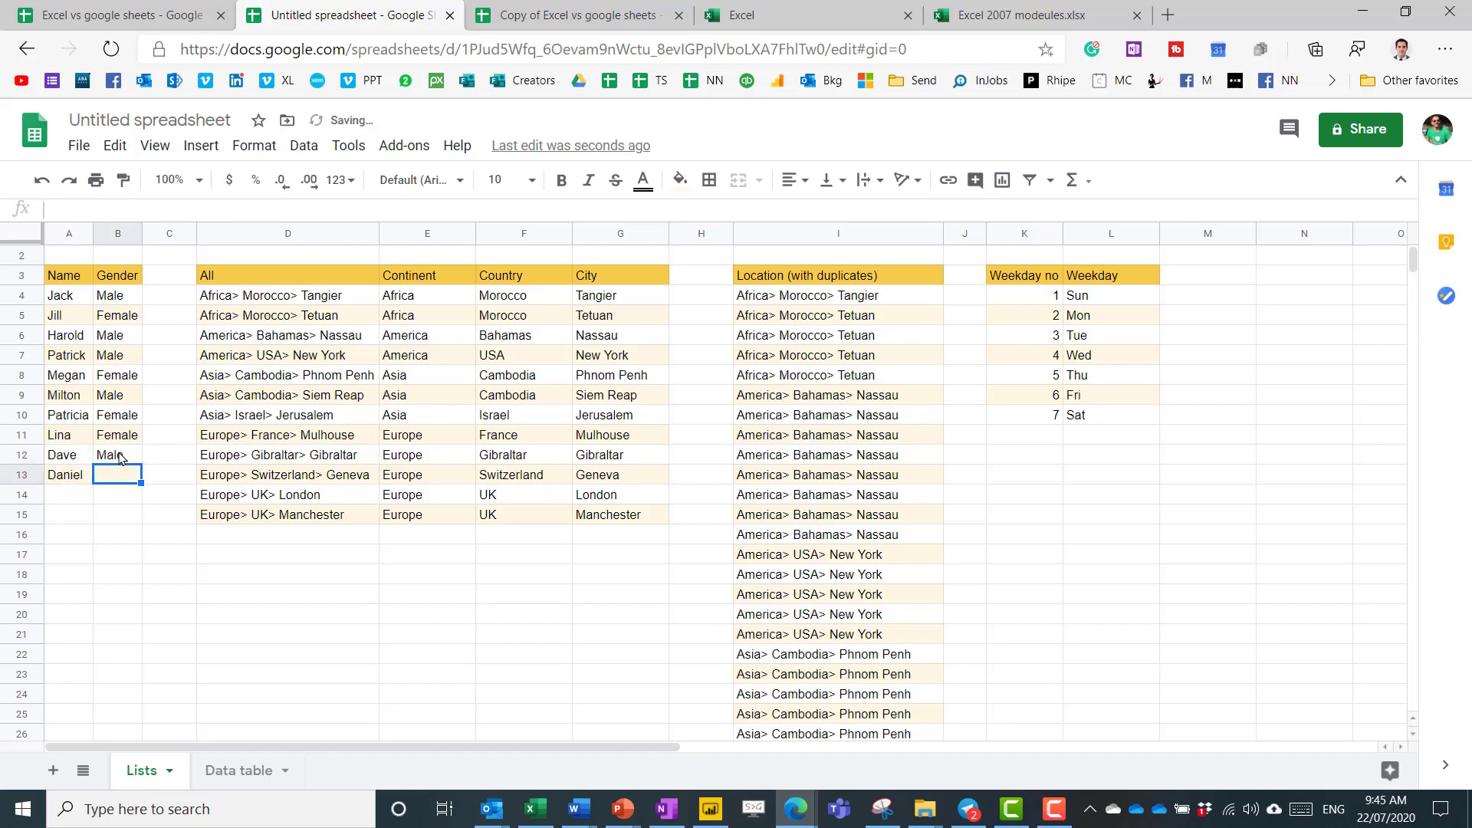
type("Male")
key("Return")
On the Data table sheet, check E7's Person choices include the new names, leaving E7 empty.
left_click(234, 769)
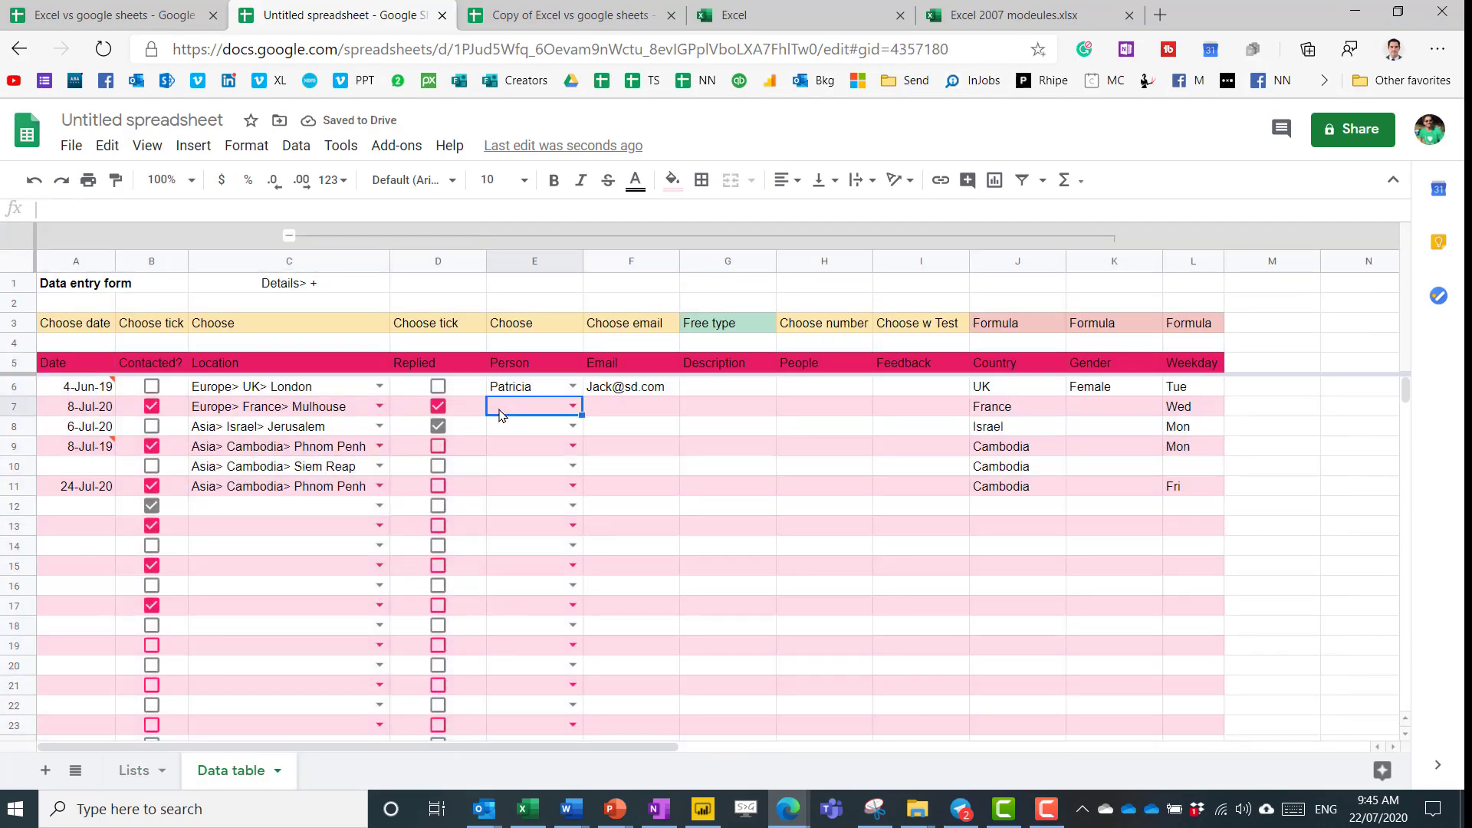
double_click(499, 415)
type("d")
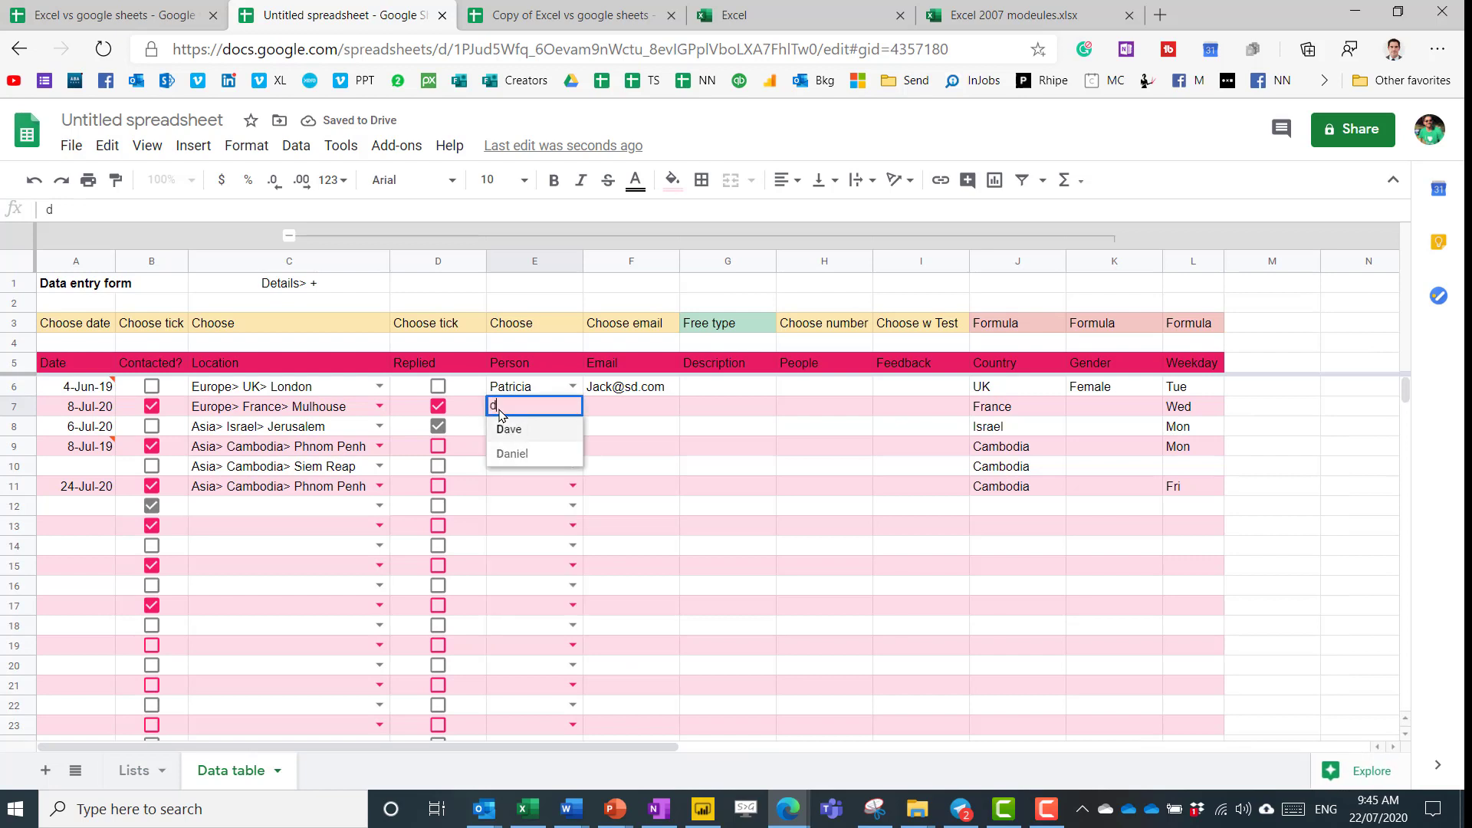
key("Up")
key("Escape")
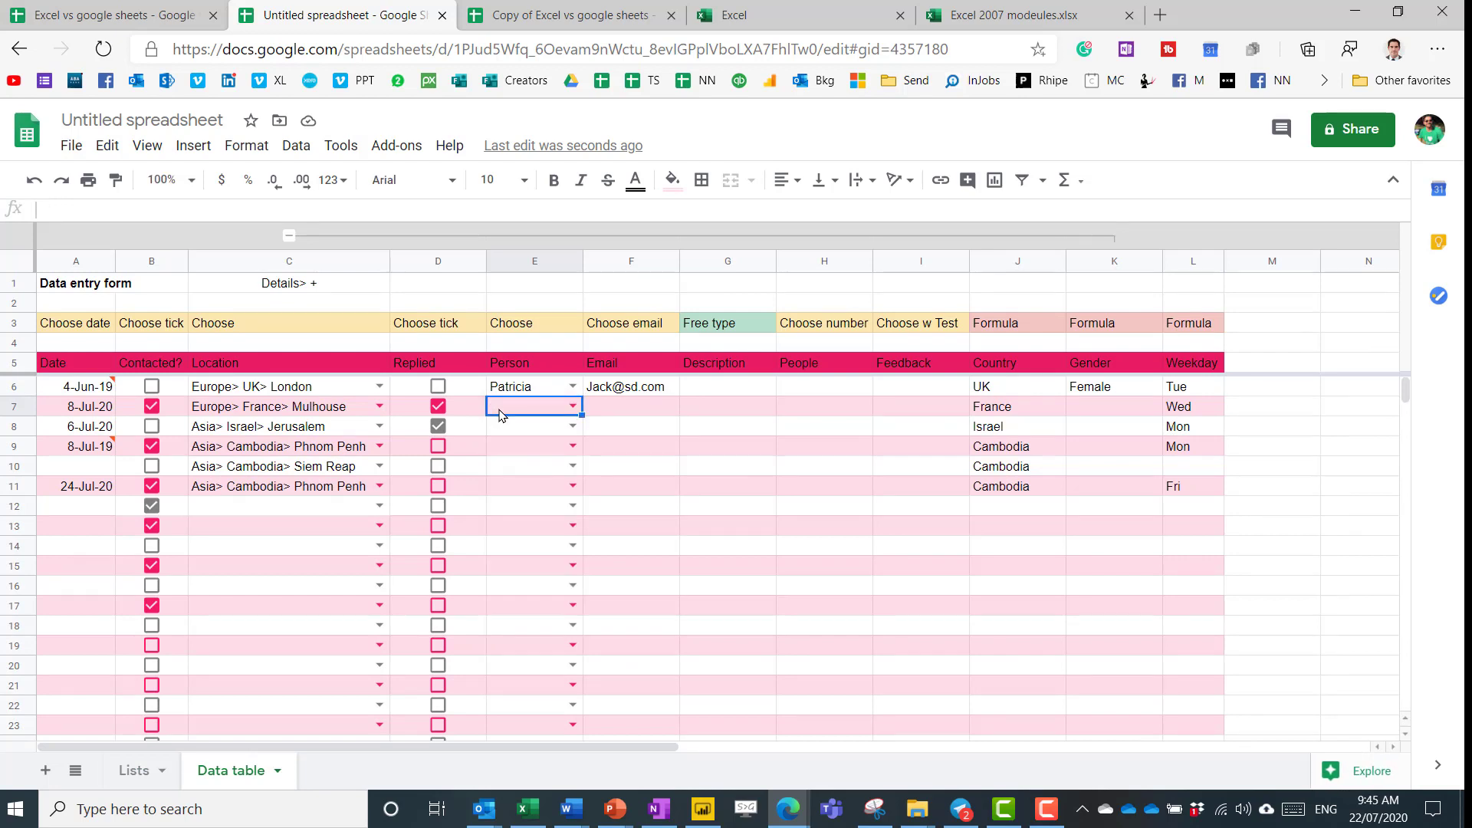
double_click(500, 415)
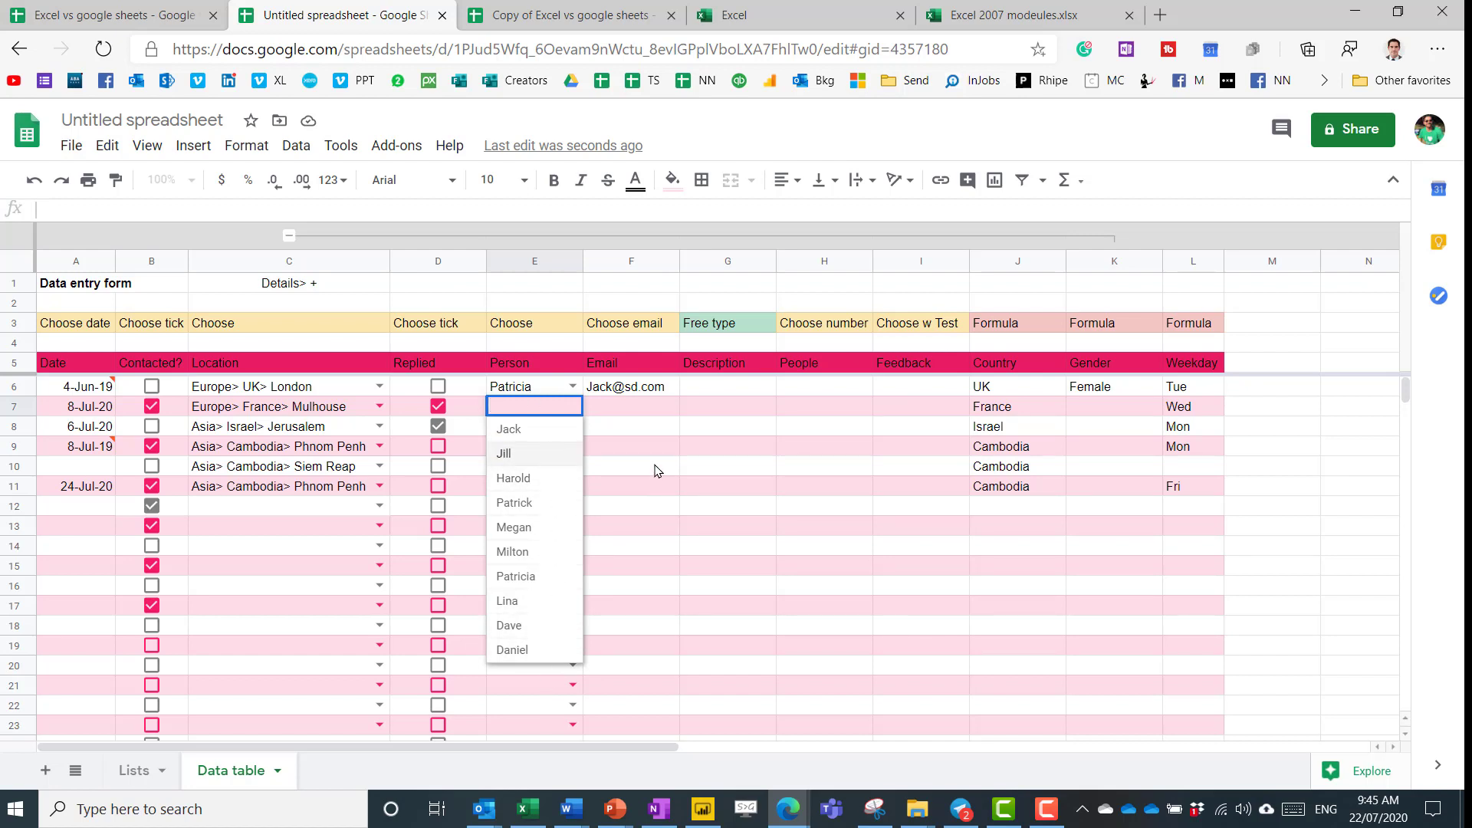
key("Escape")
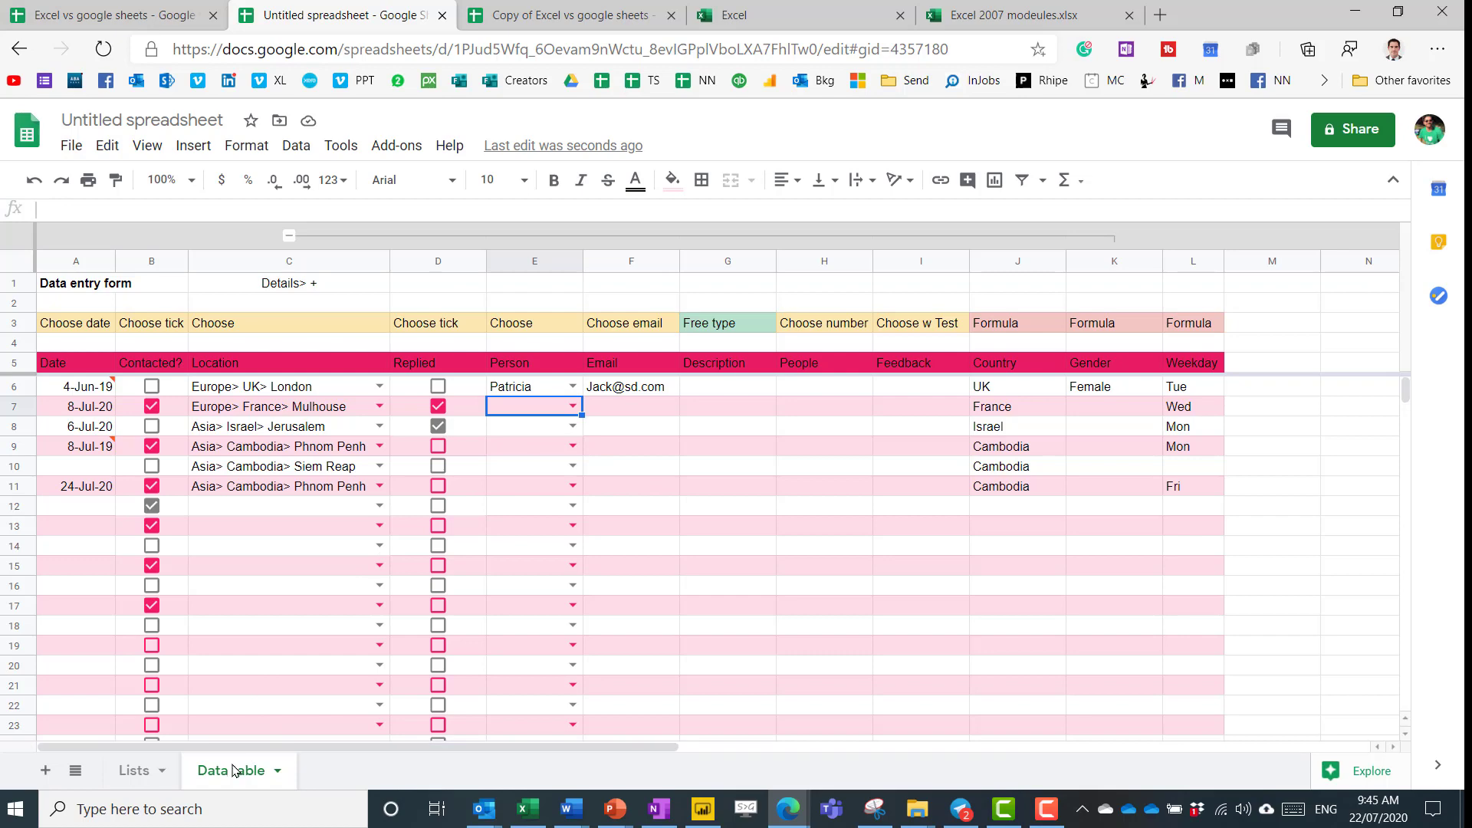
Add the repeat names Jack, Jill and Harold in A14:A16 of the Lists sheet.
left_click(124, 770)
key("Left")
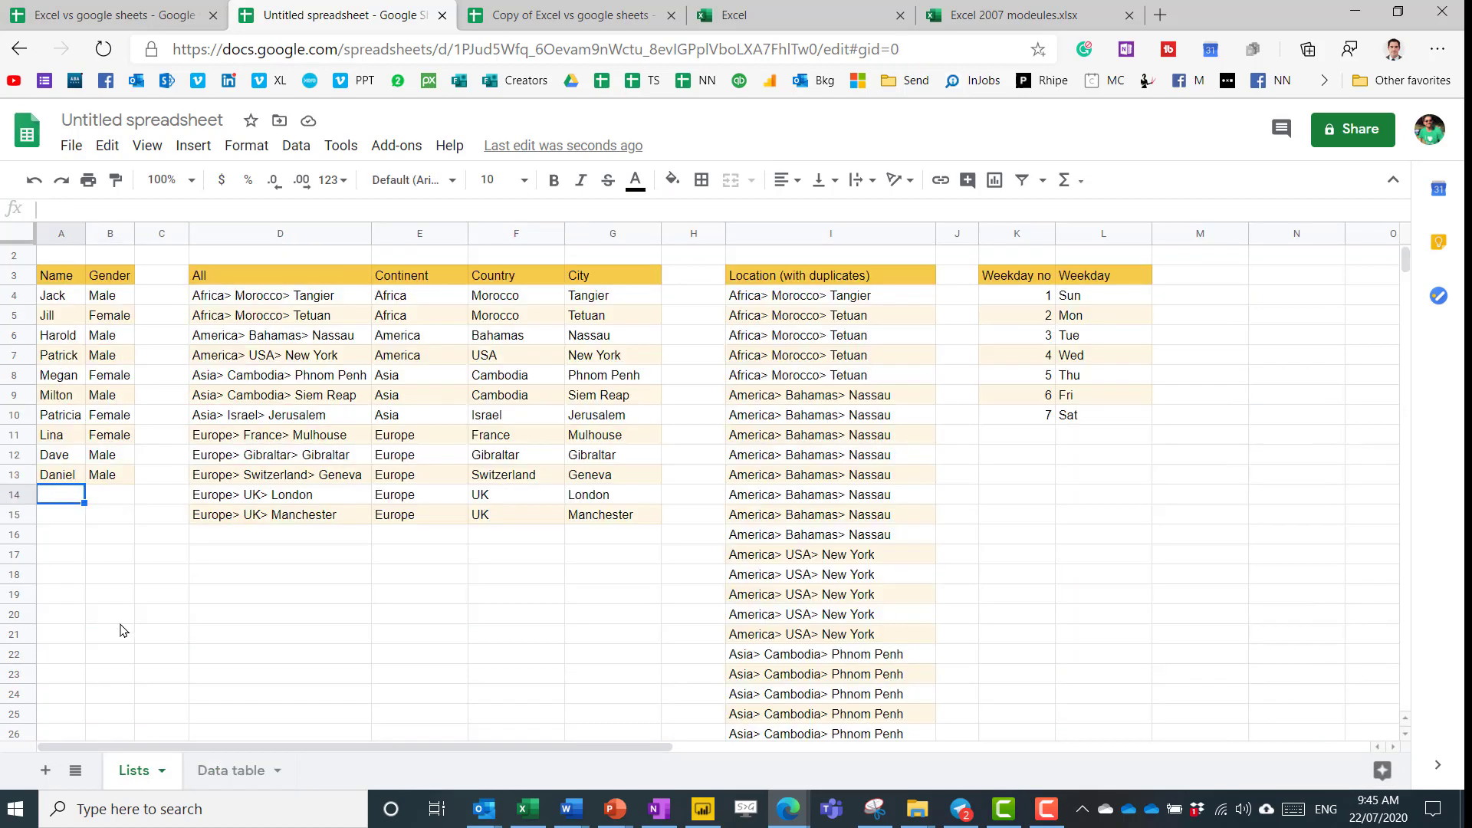
type("Jack")
key("Return")
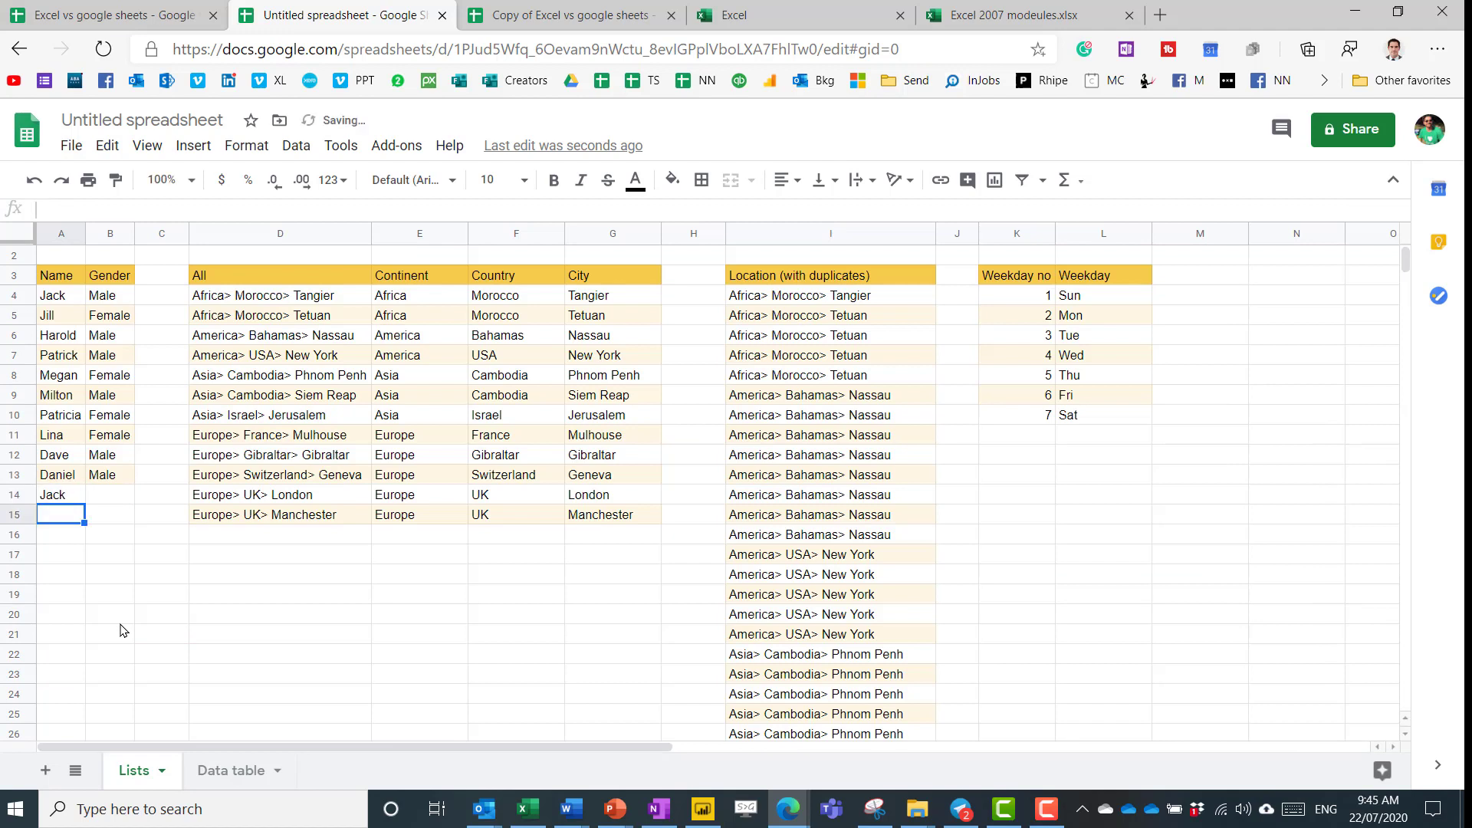
type("Juill")
key("Return")
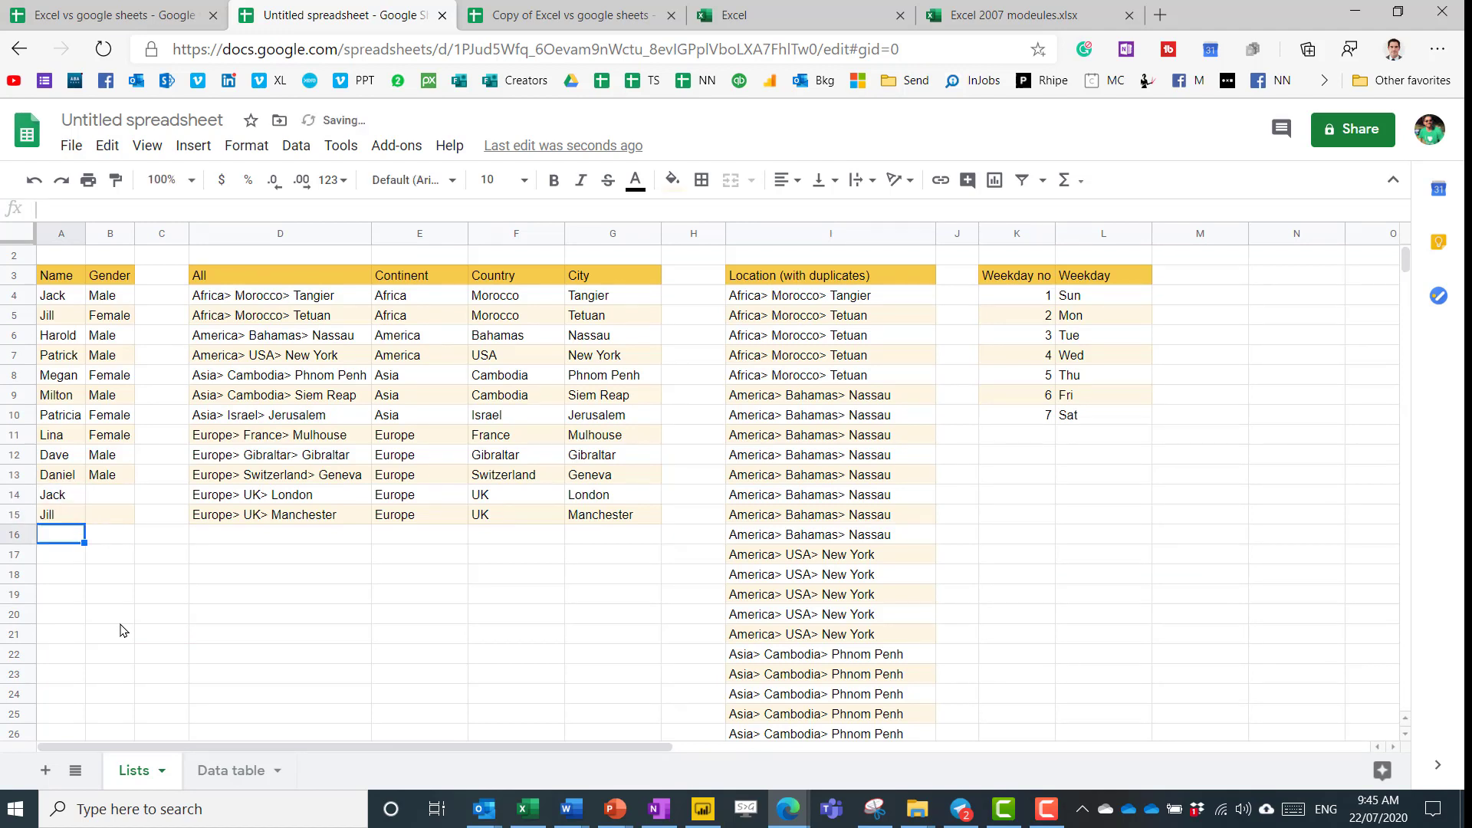
type("Harold")
key("Return")
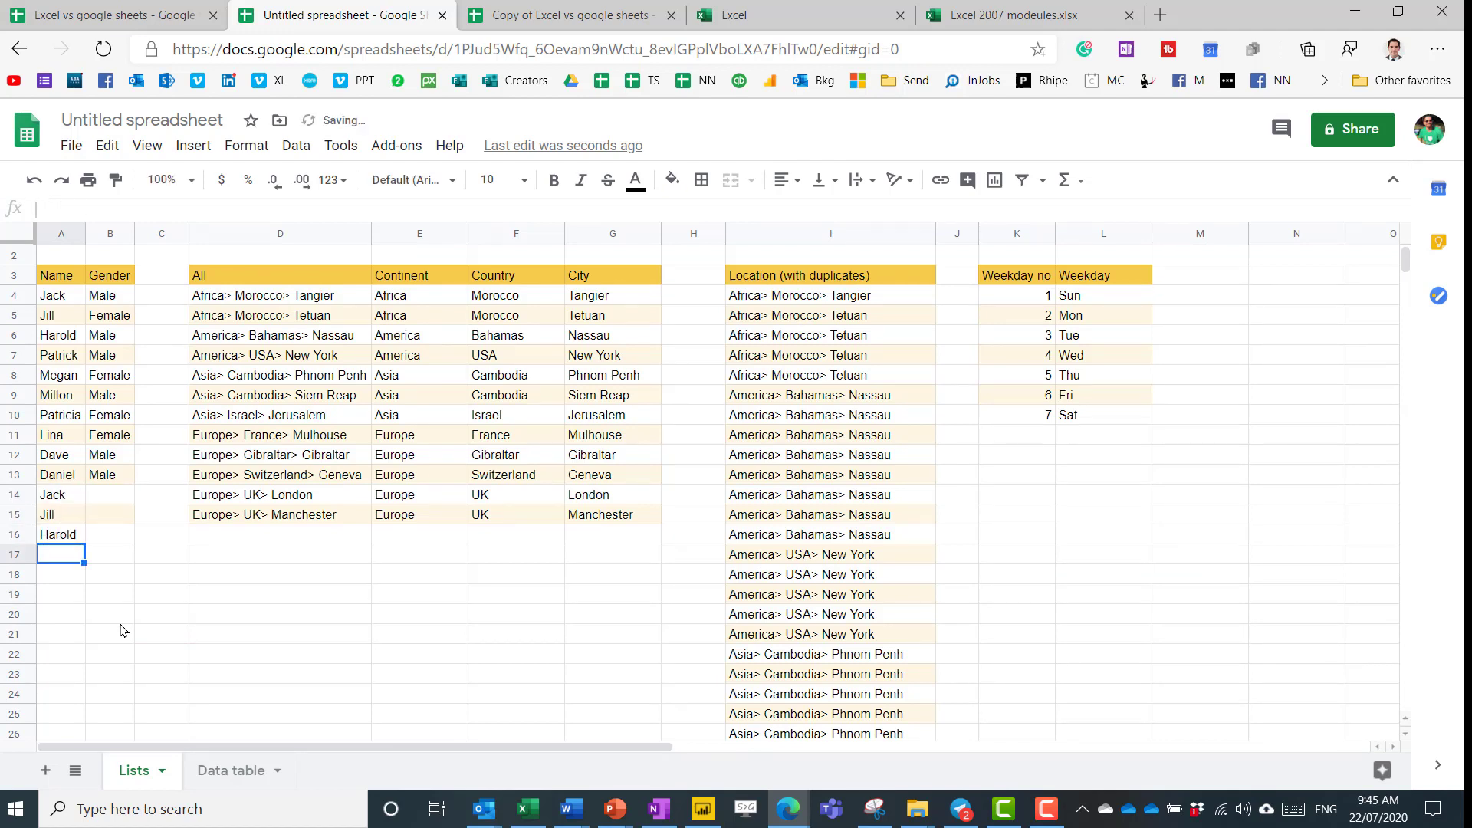
key("Up")
Open E7's Person dropdown on the Data table to confirm each name appears once.
left_click(224, 771)
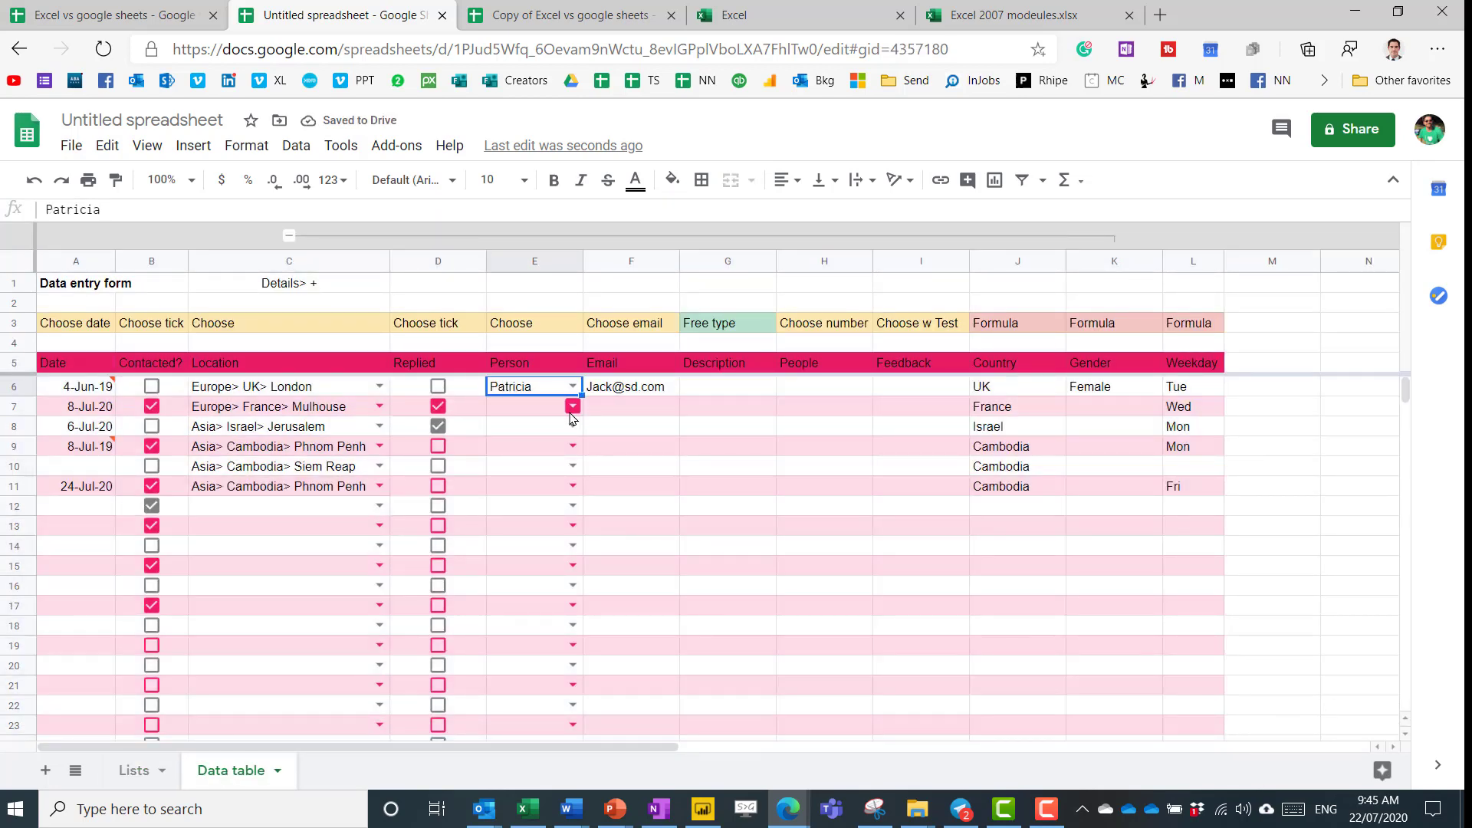
left_click(571, 406)
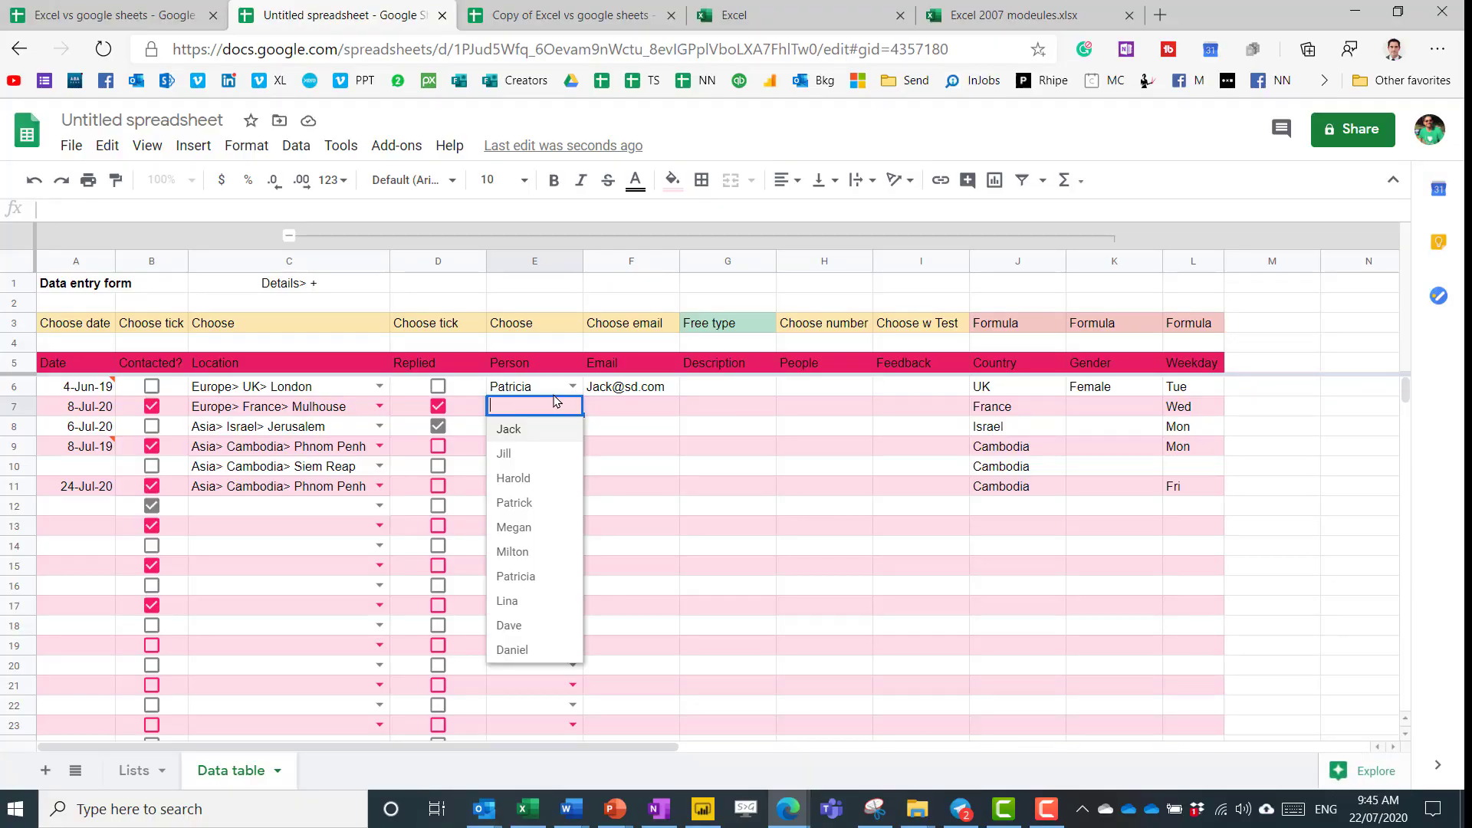
left_click(547, 406)
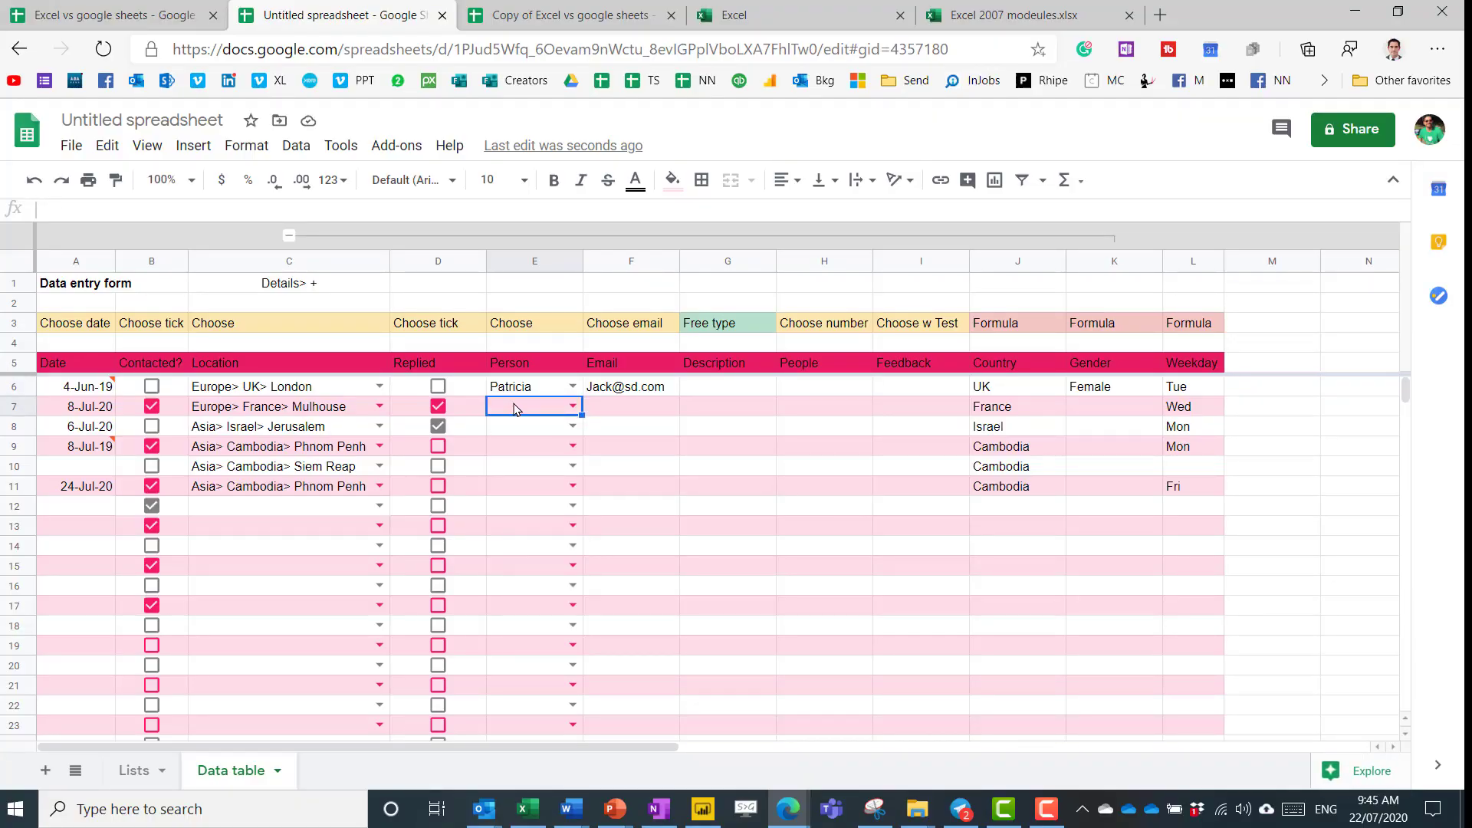
Enter =SORT(A4:A23) in Lists!N4 to list the names alphabetically down column N.
left_click(133, 770)
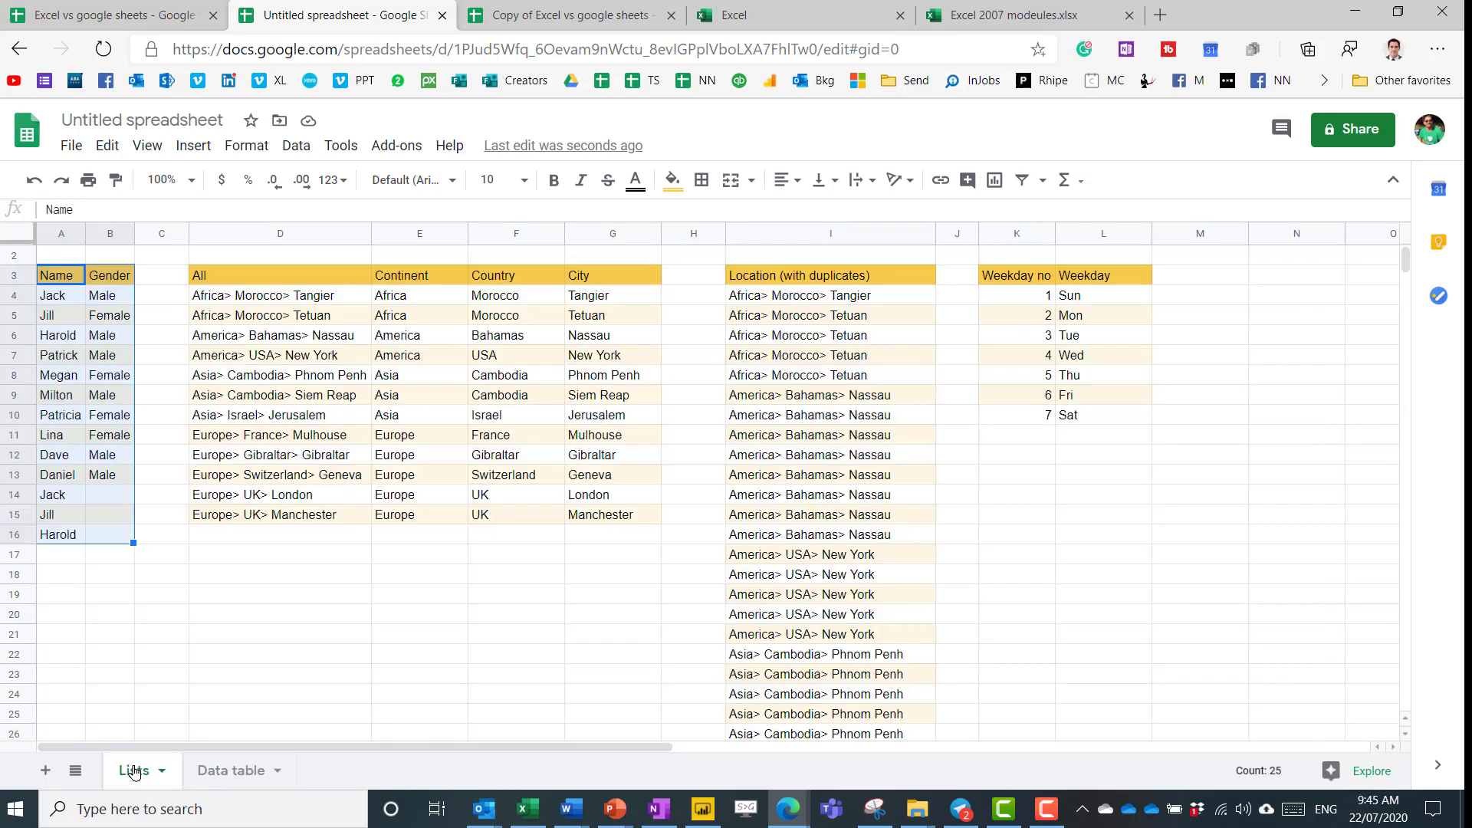
left_click(74, 300)
left_click(1299, 306)
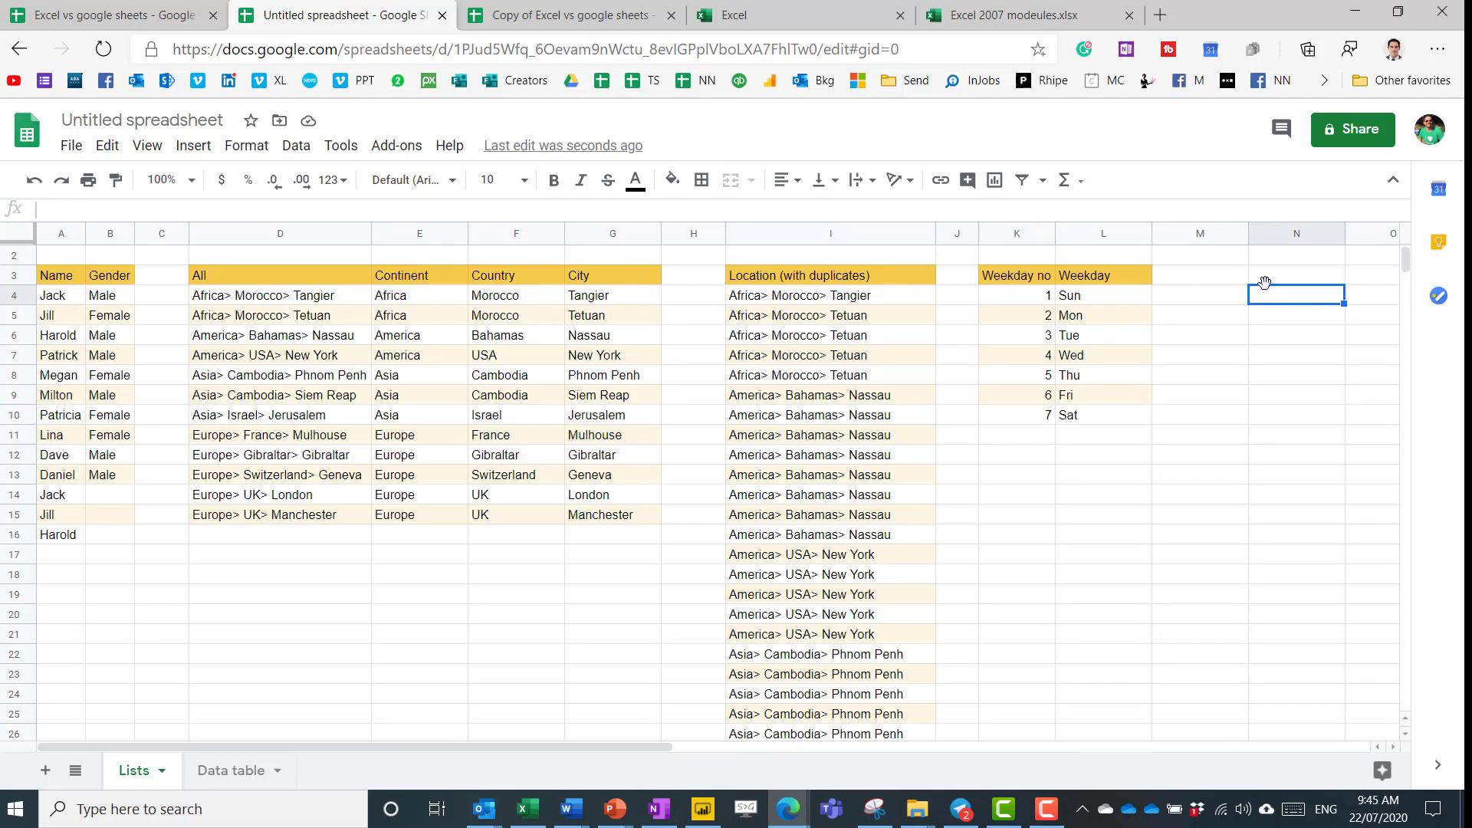
type("=sor")
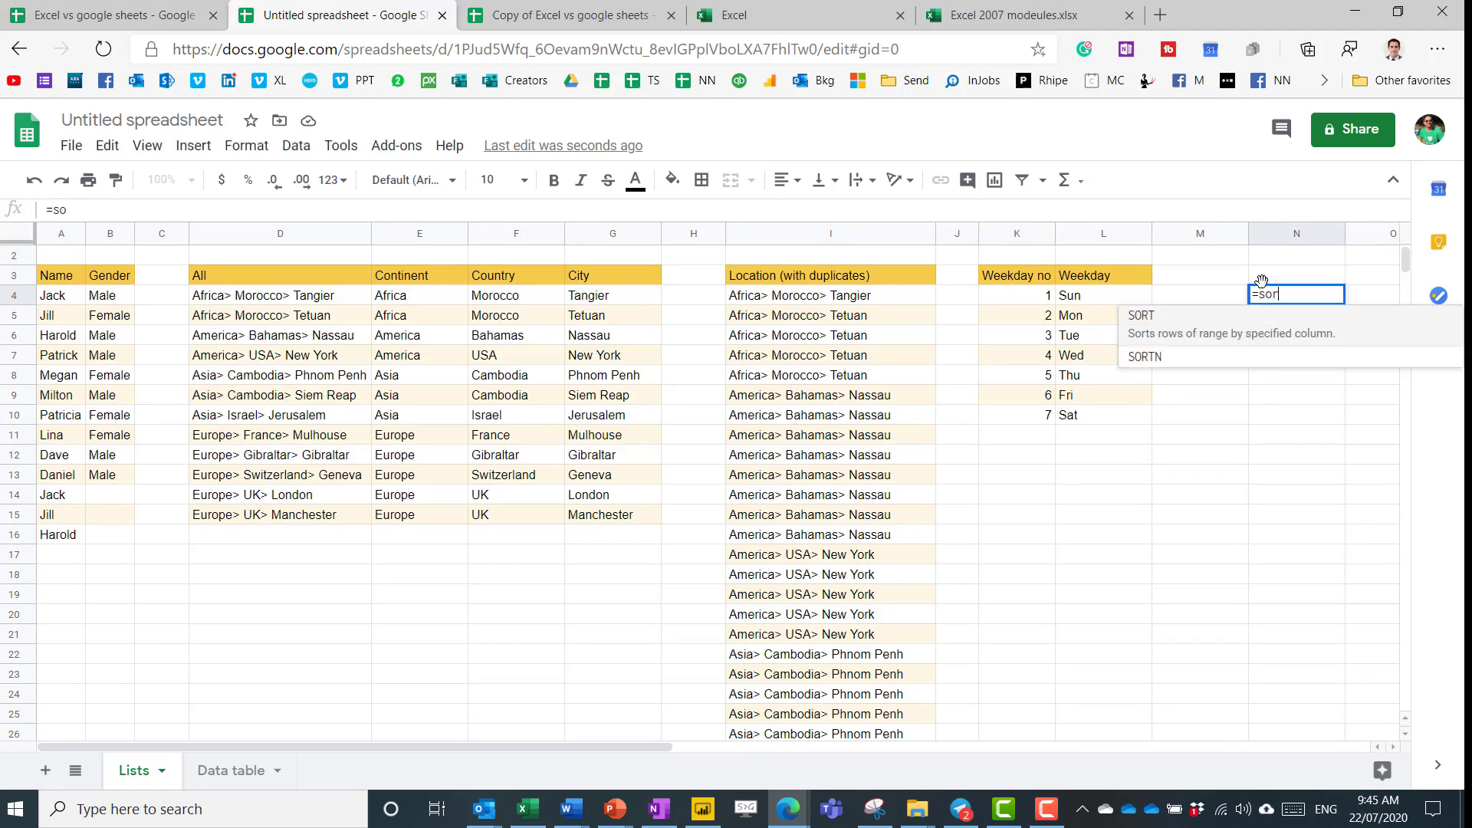
type("t")
key("Tab")
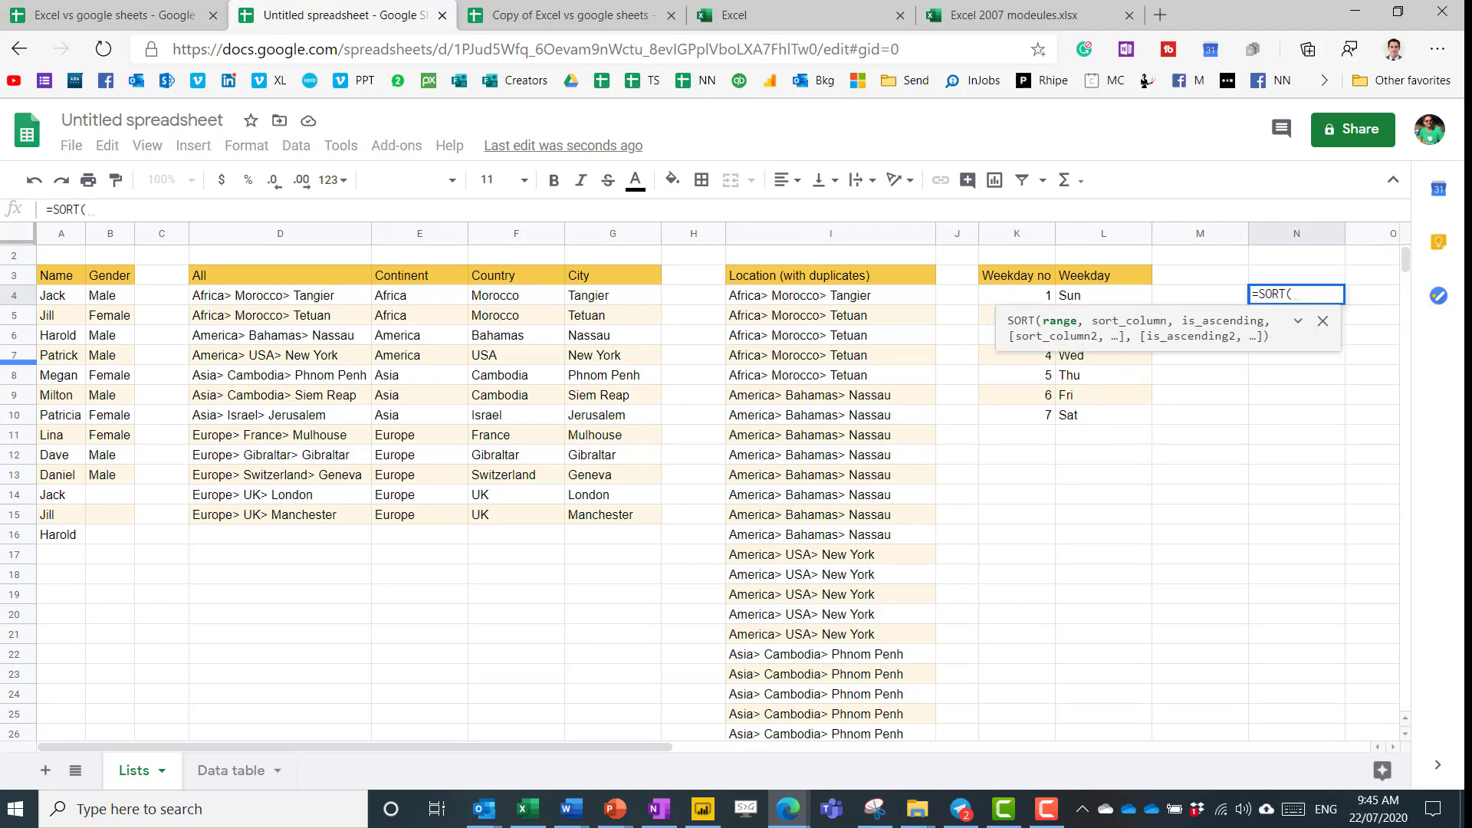
left_click(53, 298)
mouse_move(53, 297)
left_mouse_down()
mouse_move(62, 657)
mouse_move(76, 585)
mouse_move(76, 673)
left_mouse_up()
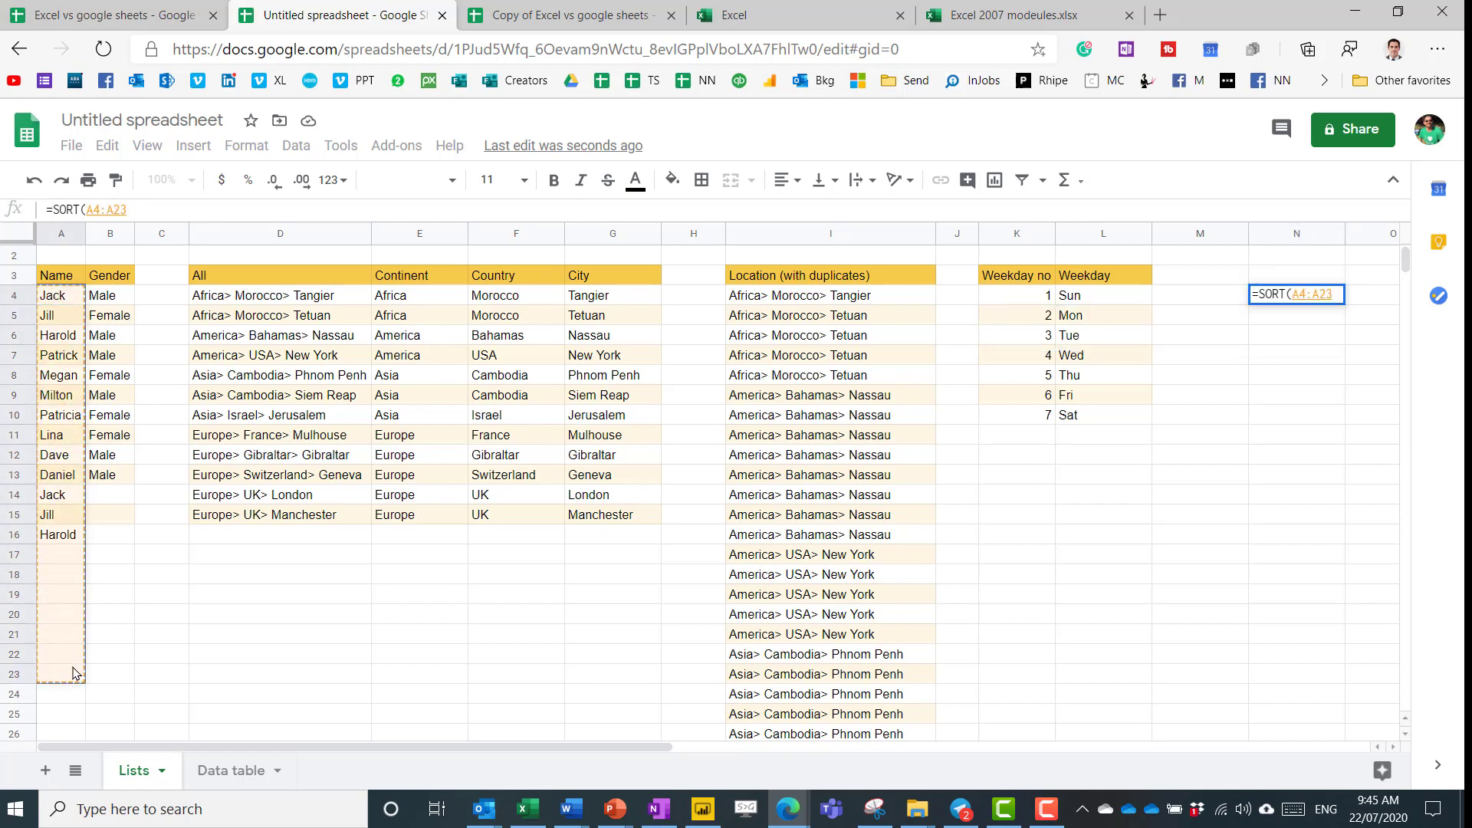
key("Return")
key("Down")
key("Down")
key("Down")
key("Down")
key("Down")
key("Down")
key("Down")
key("Down")
key("Down")
key("Down")
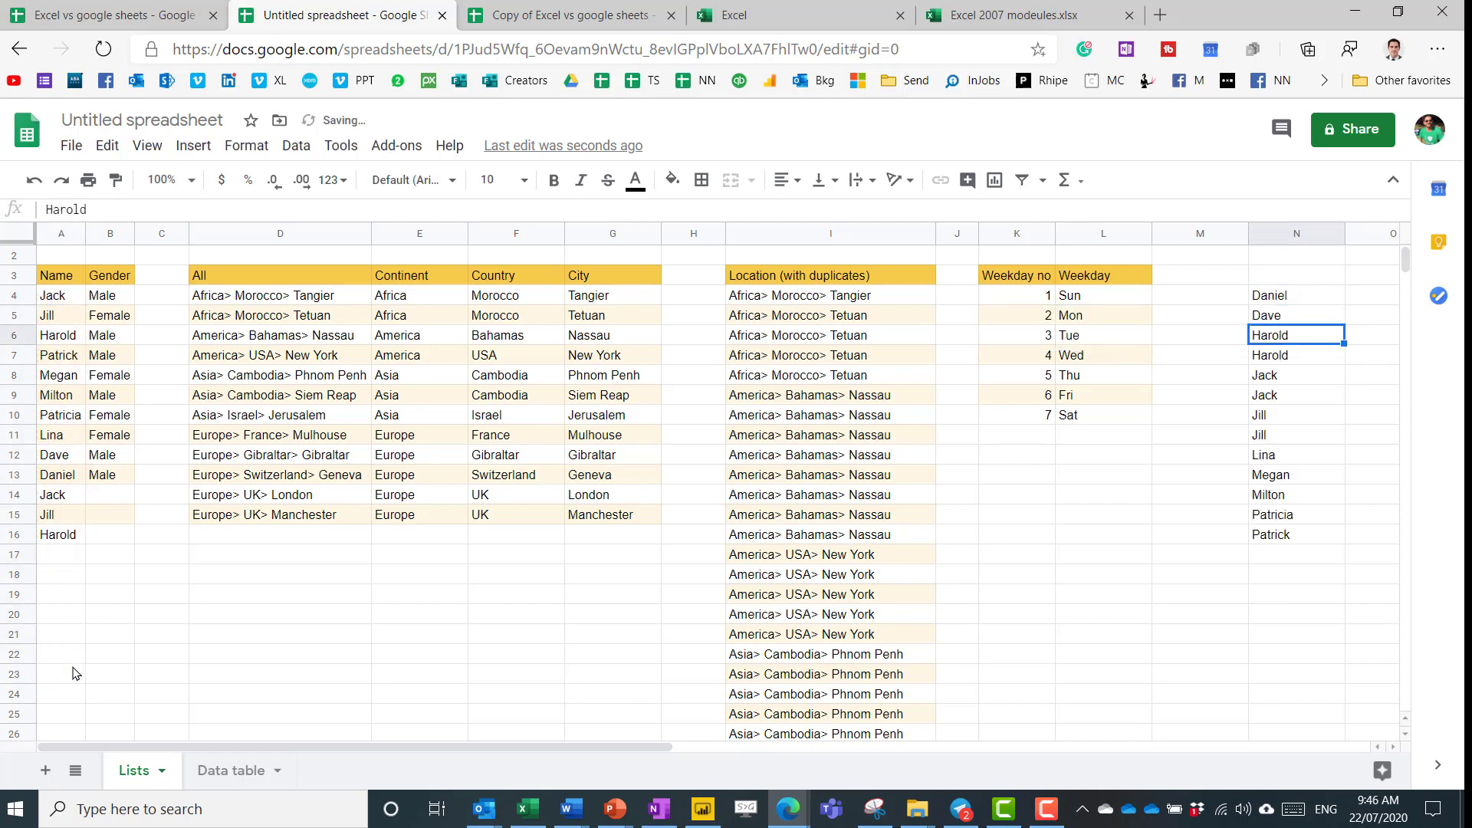
key("Up")
key("Up")
key("Up")
key("Up")
key("Up")
key("Up")
key("Up")
key("Up")
key("Up")
key("Up")
key("Up")
Change the data validation source for Person cells E6:E21 to Lists!N4:N22.
left_click(207, 770)
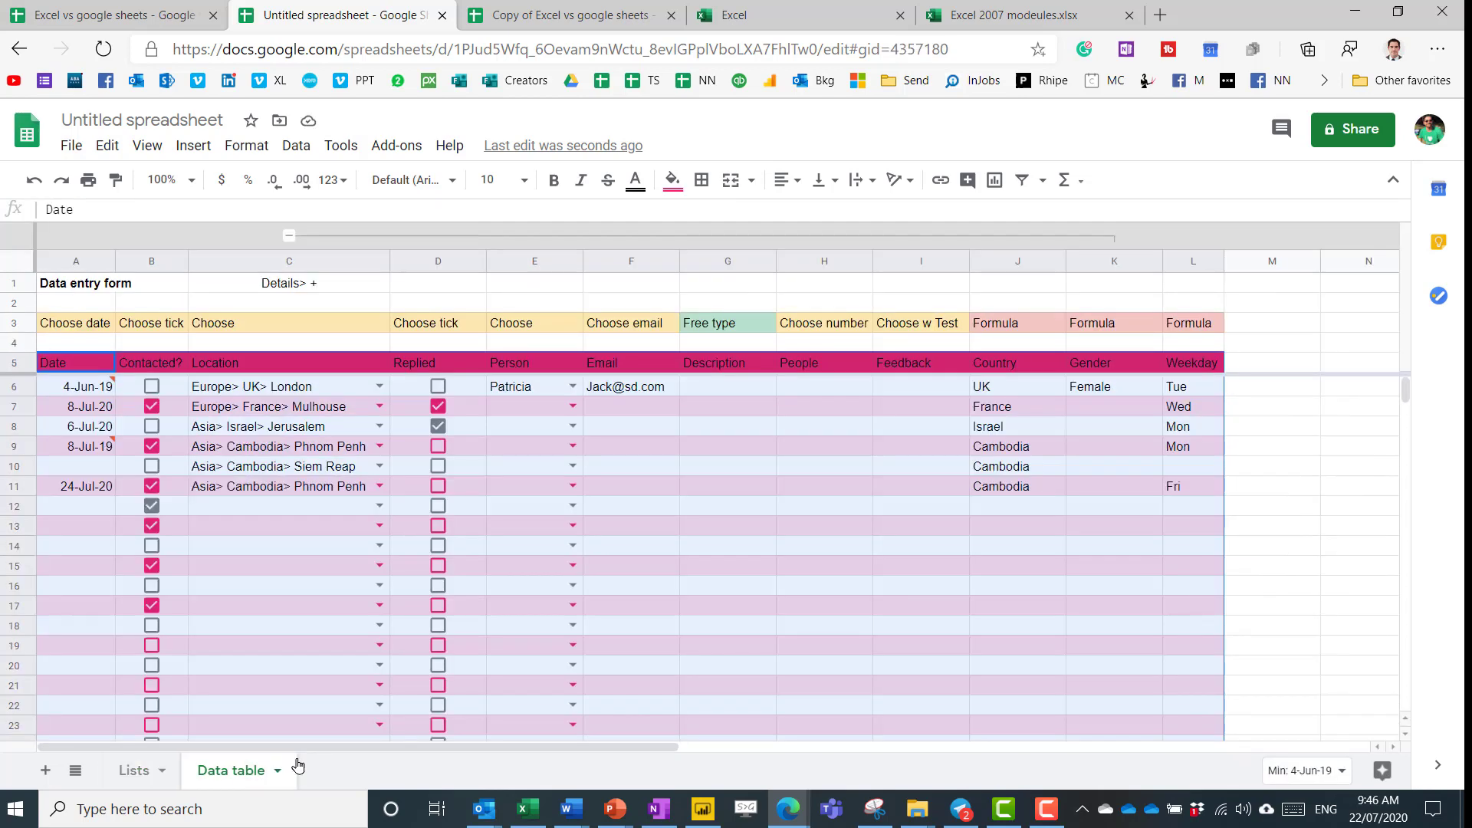
left_click_drag(529, 387, 537, 685)
left_click(296, 145)
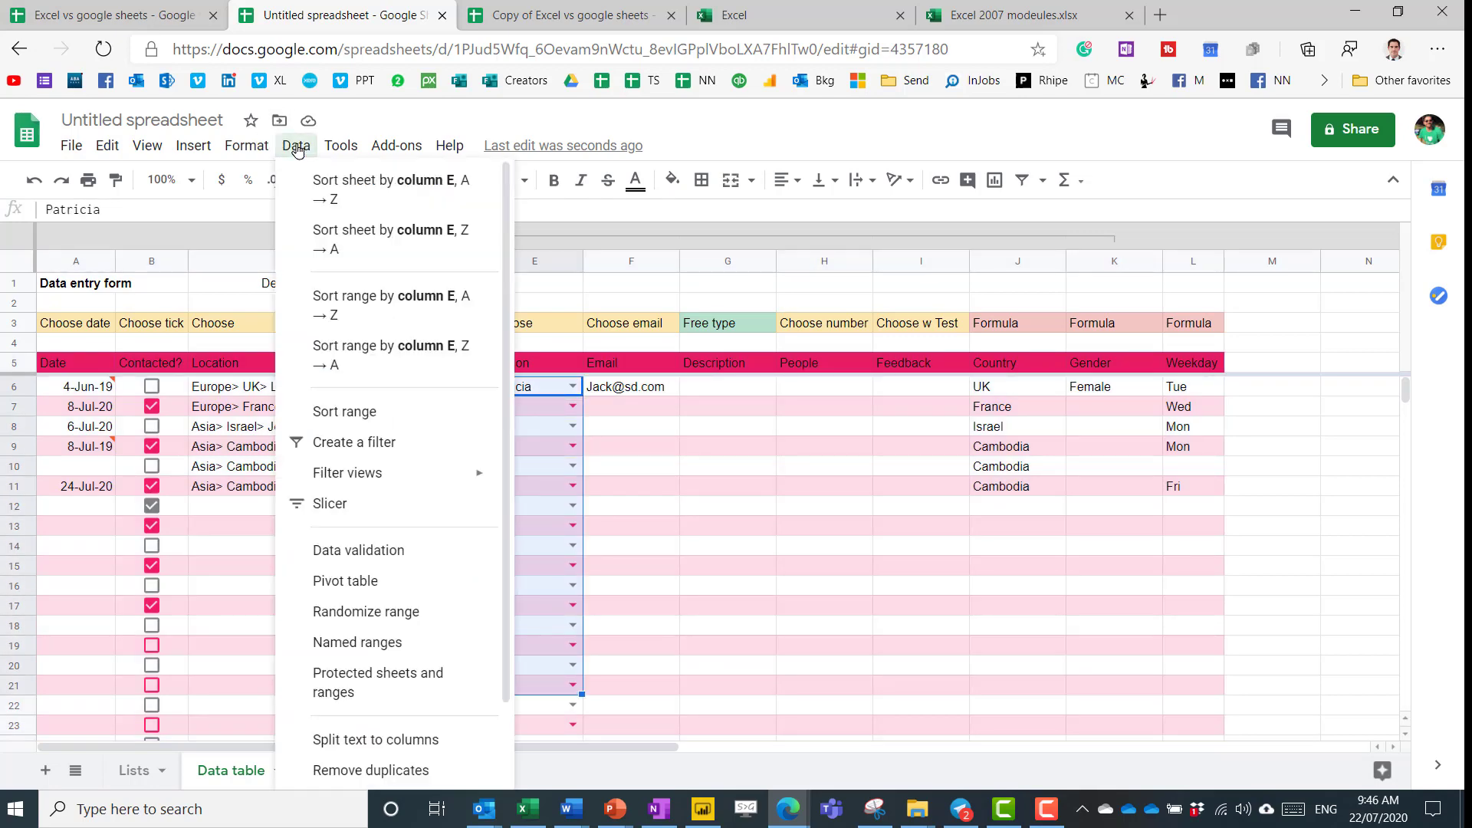
left_click(358, 474)
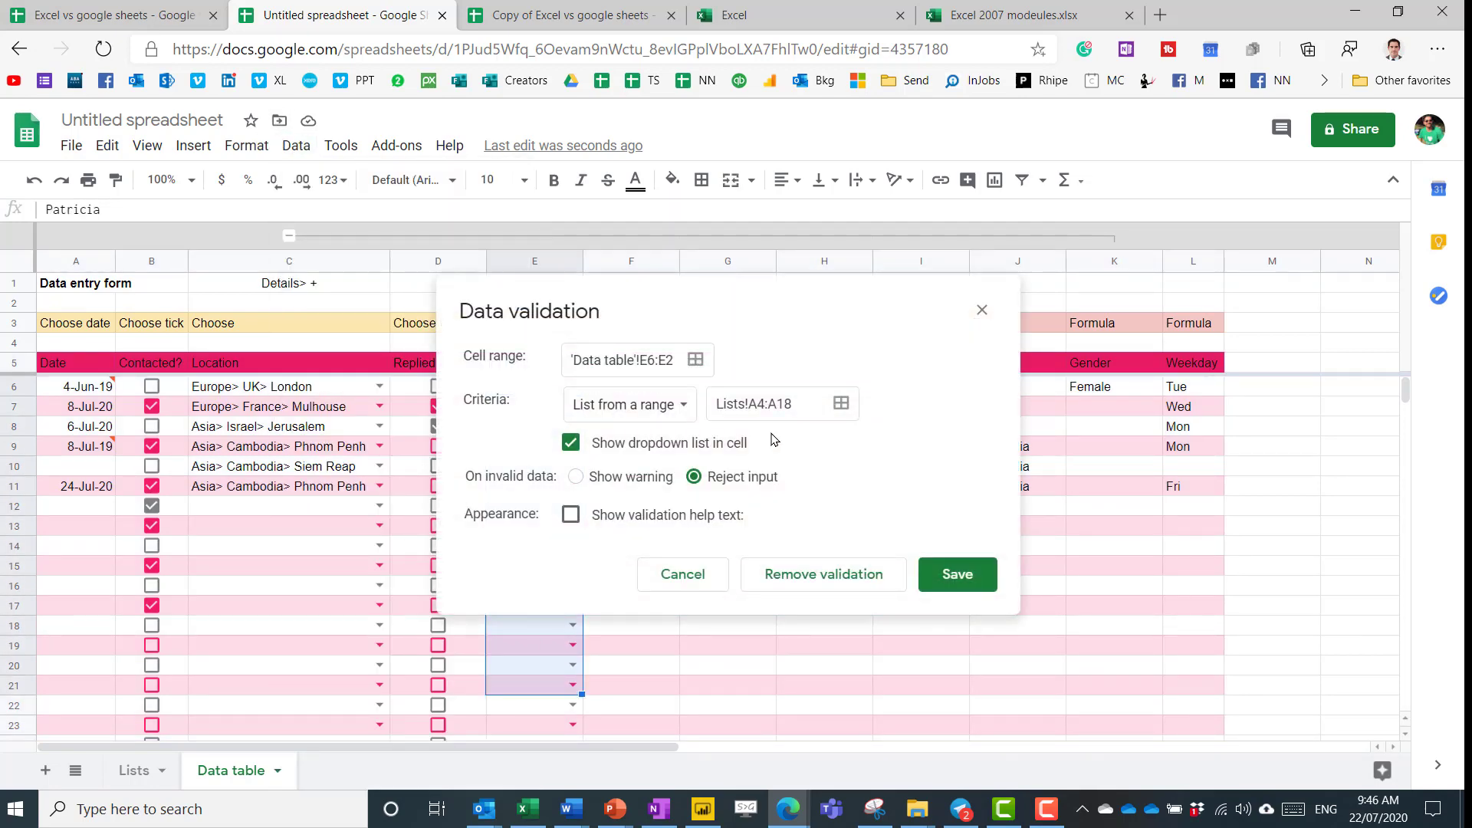
left_click(842, 404)
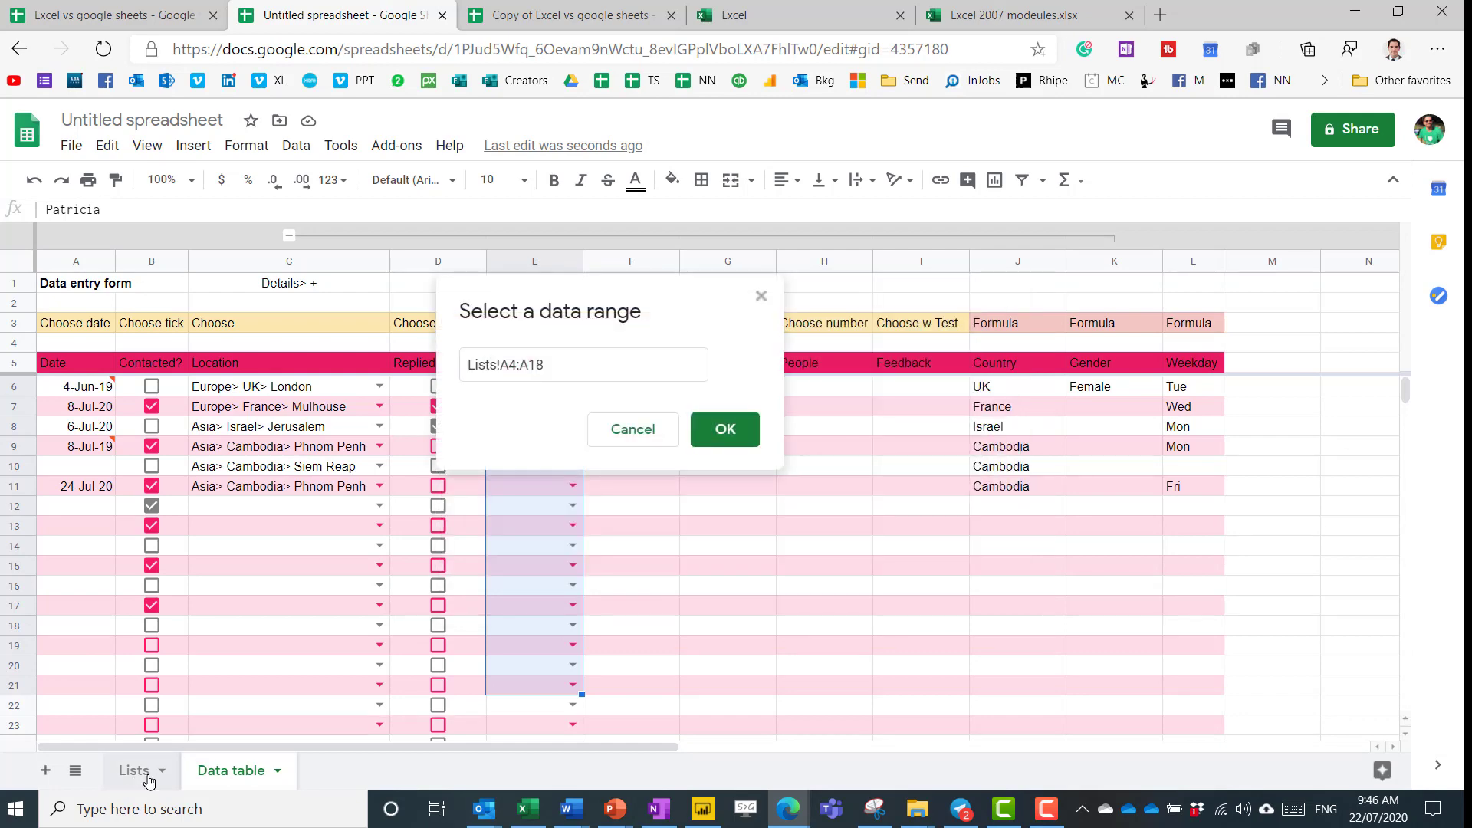
left_click(134, 770)
left_click_drag(1288, 304, 1296, 658)
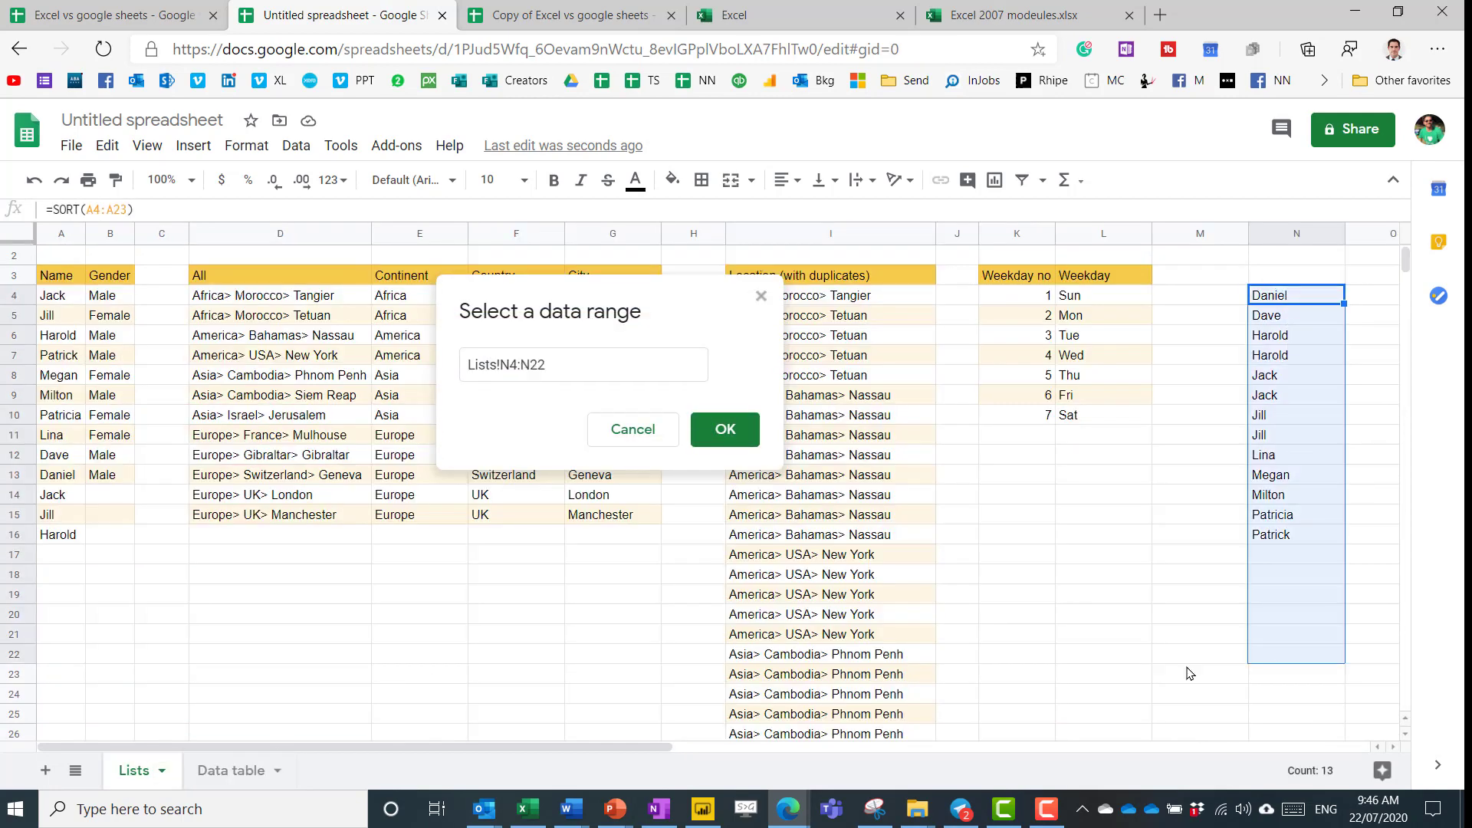
key("Return")
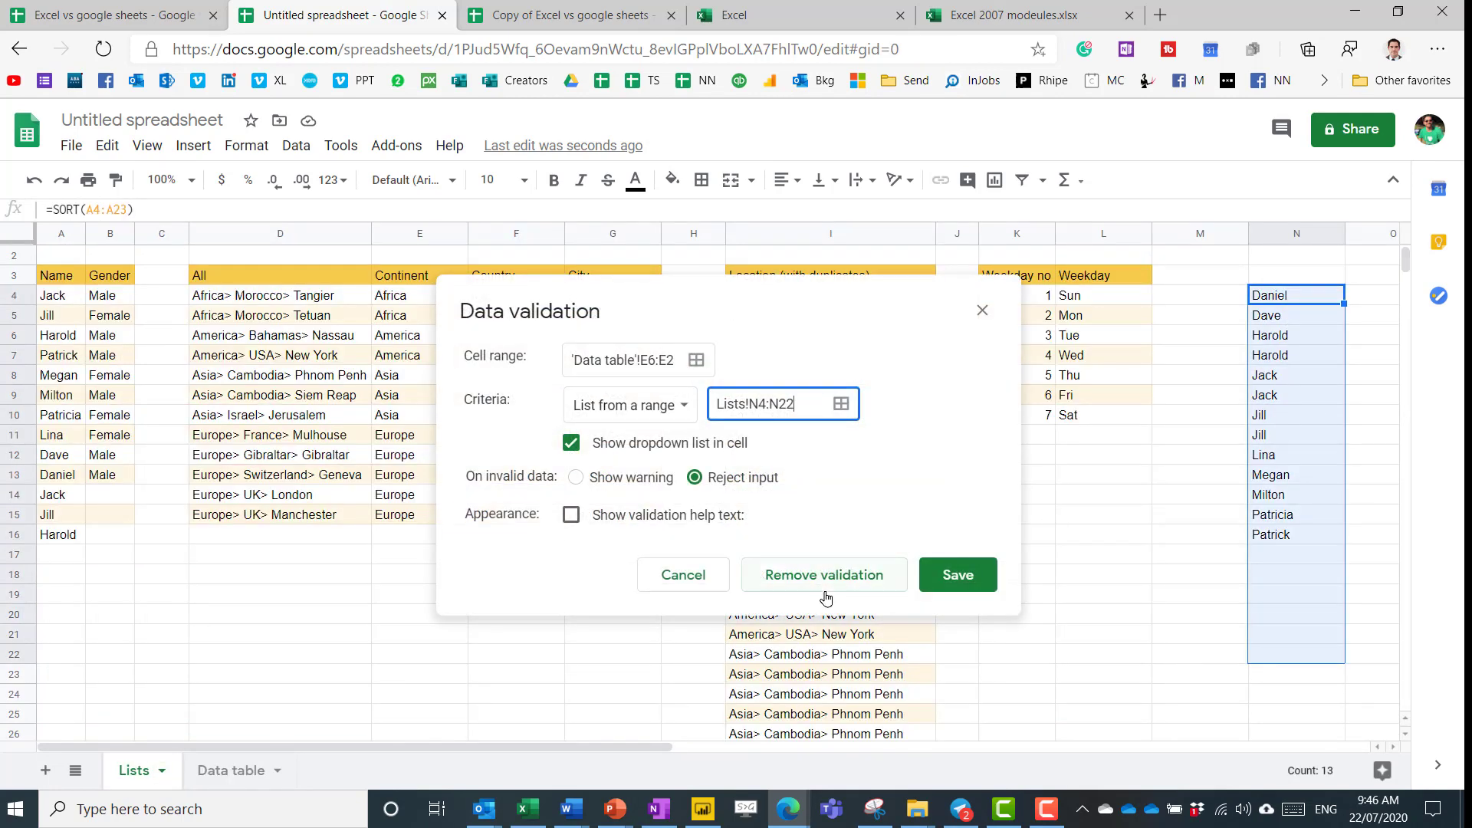
left_click(957, 575)
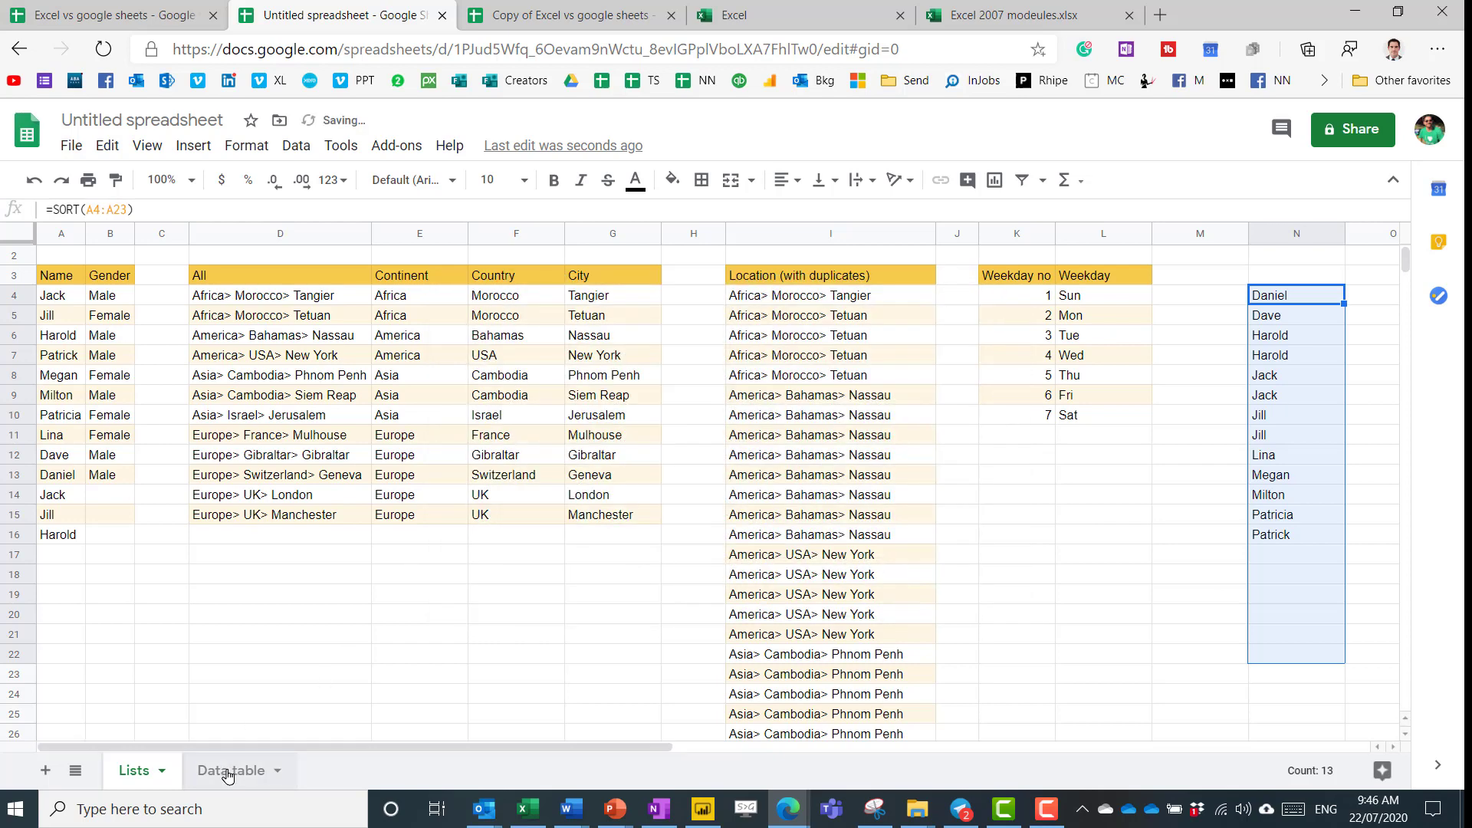
left_click(229, 771)
Check E7's Person dropdown runs alphabetically, then test typing 'm' in E8 and cancel.
left_click(565, 414)
left_click(566, 409)
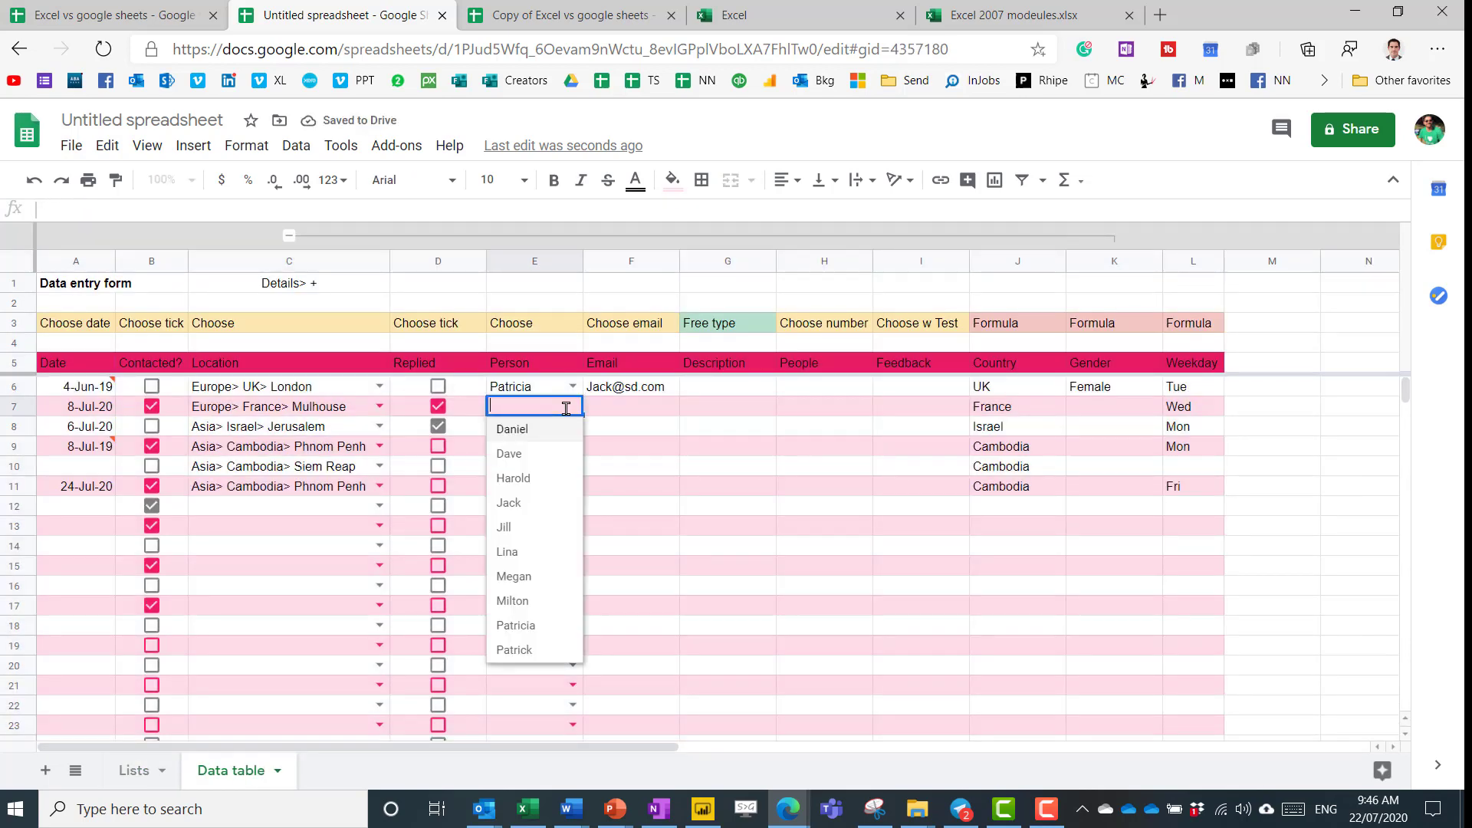
left_click(443, 472)
left_click(510, 431)
type("m")
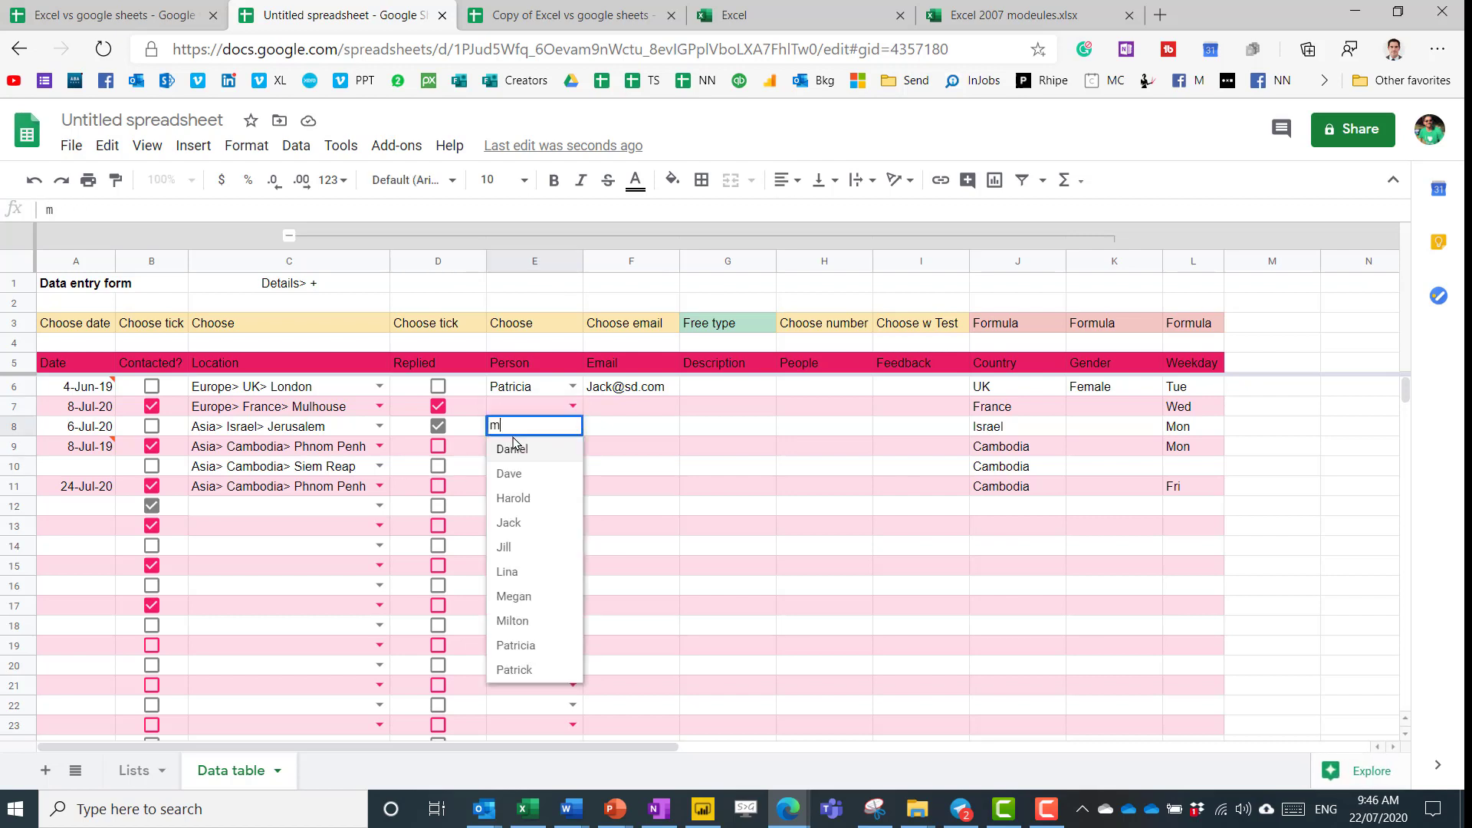
key("Escape")
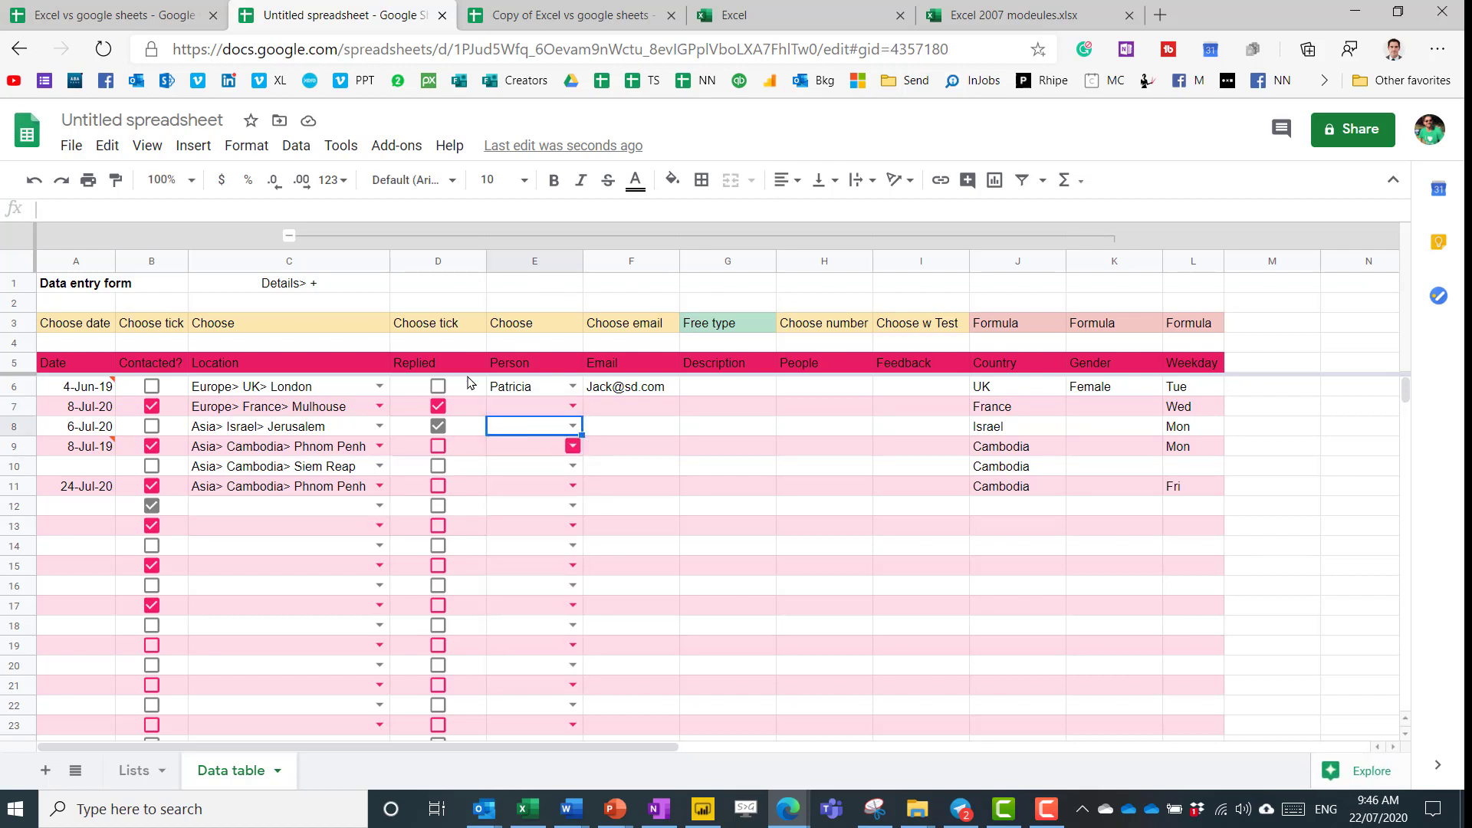
left_click(542, 413)
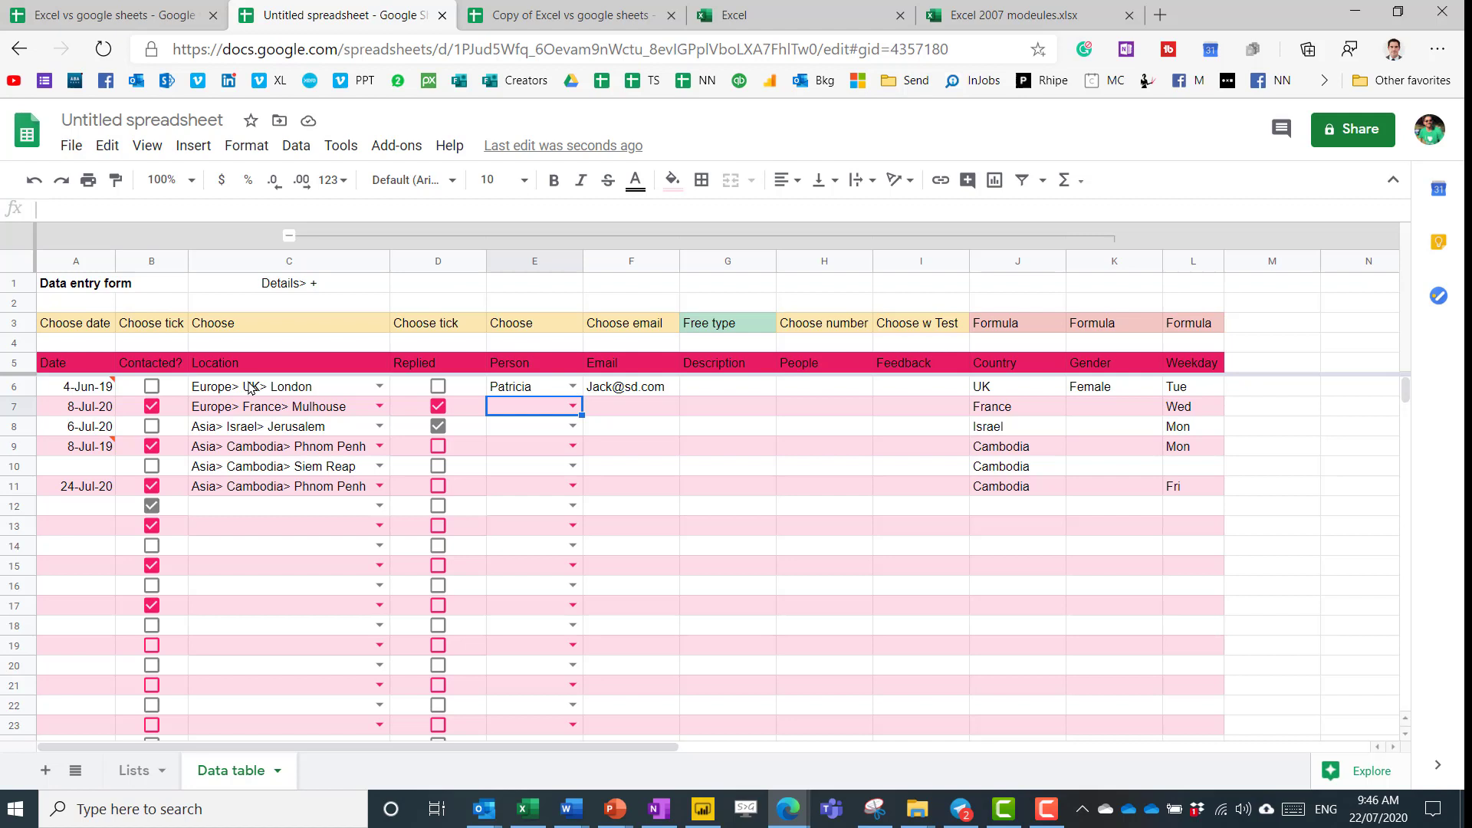
left_click(219, 392)
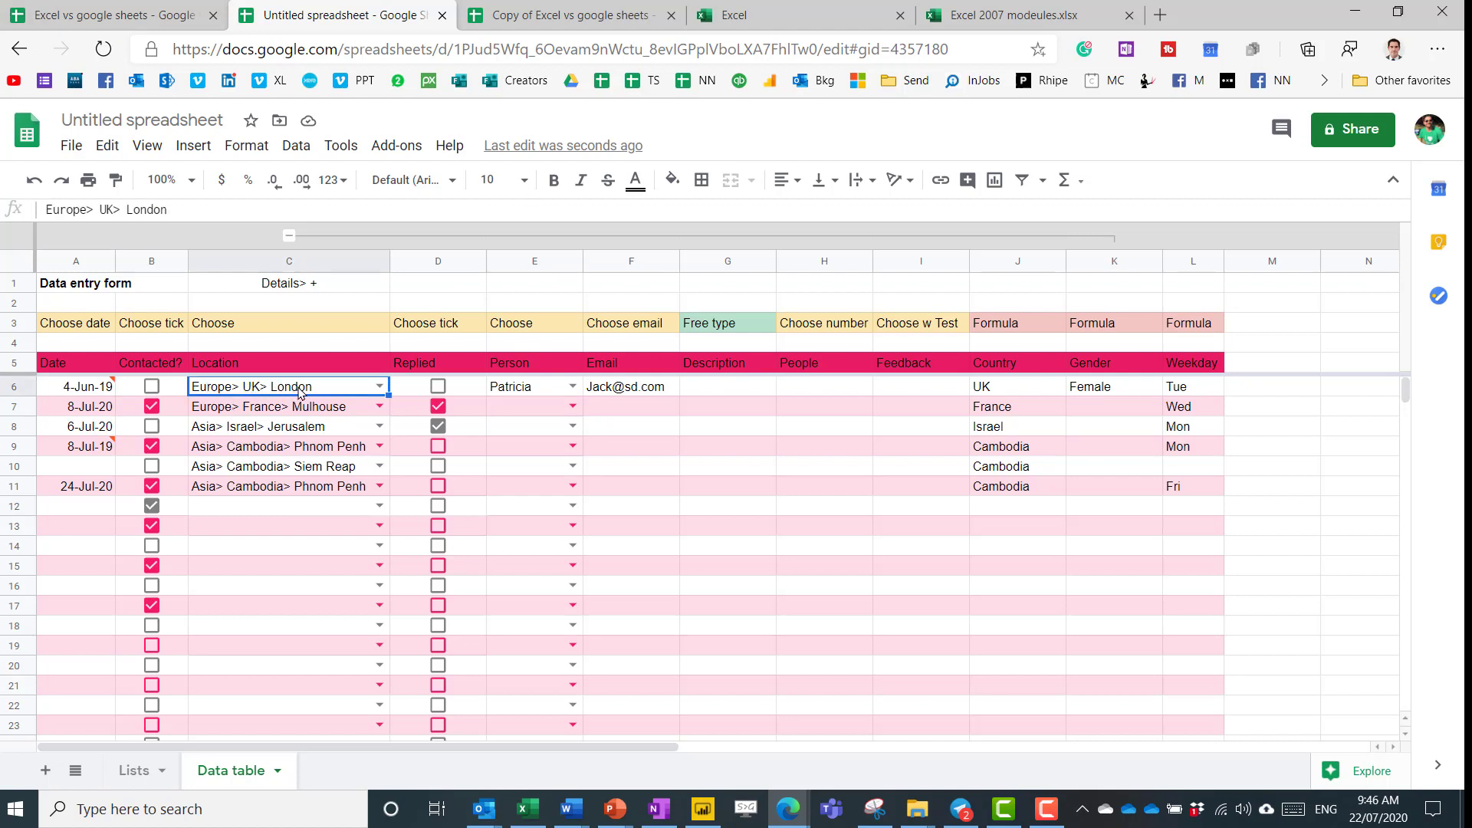
Set Location C12 to Asia> Cambodia> Phnom Penh using the 'ph' autocomplete.
left_click(298, 508)
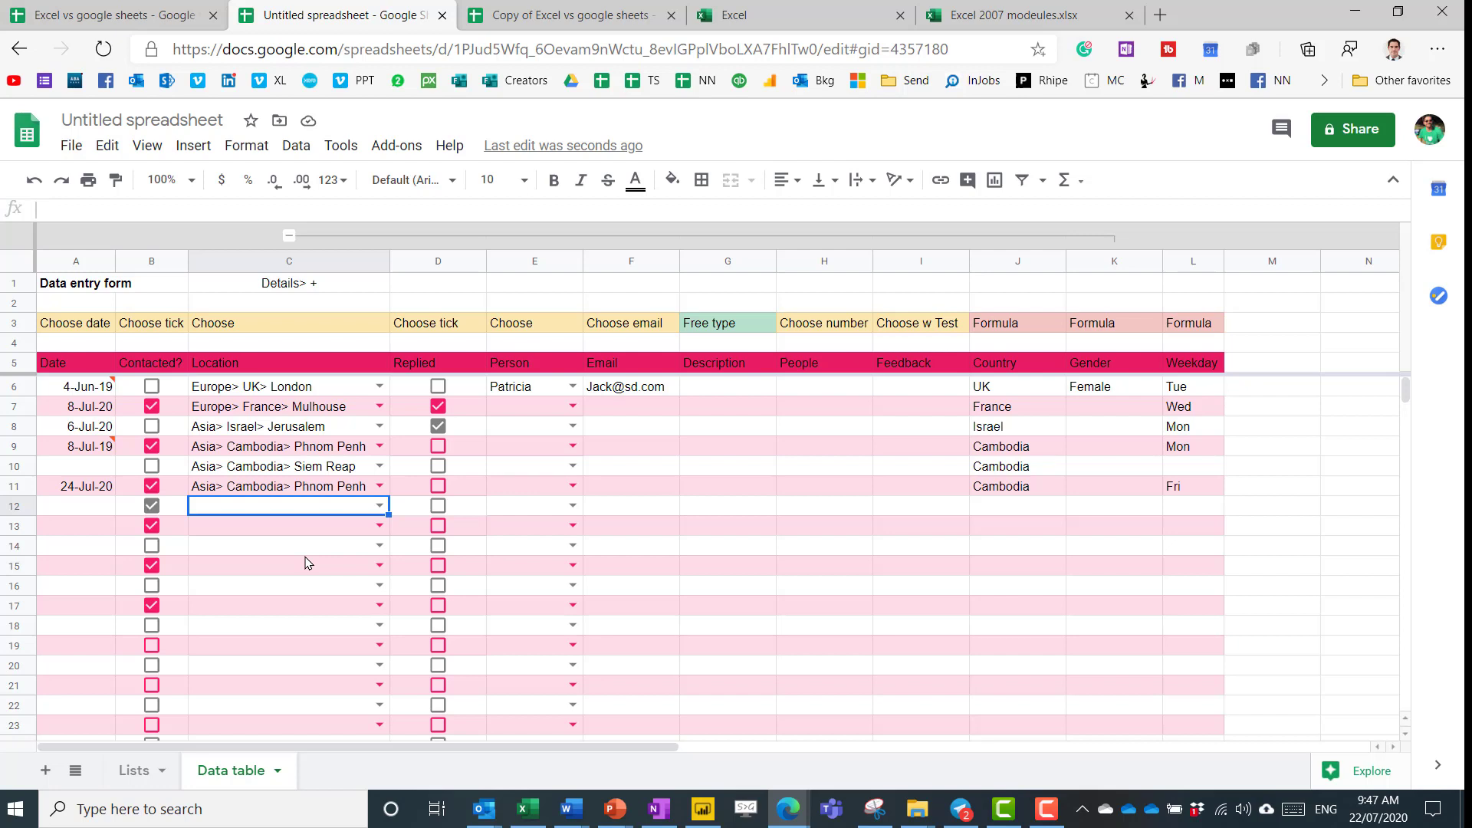
type("ph")
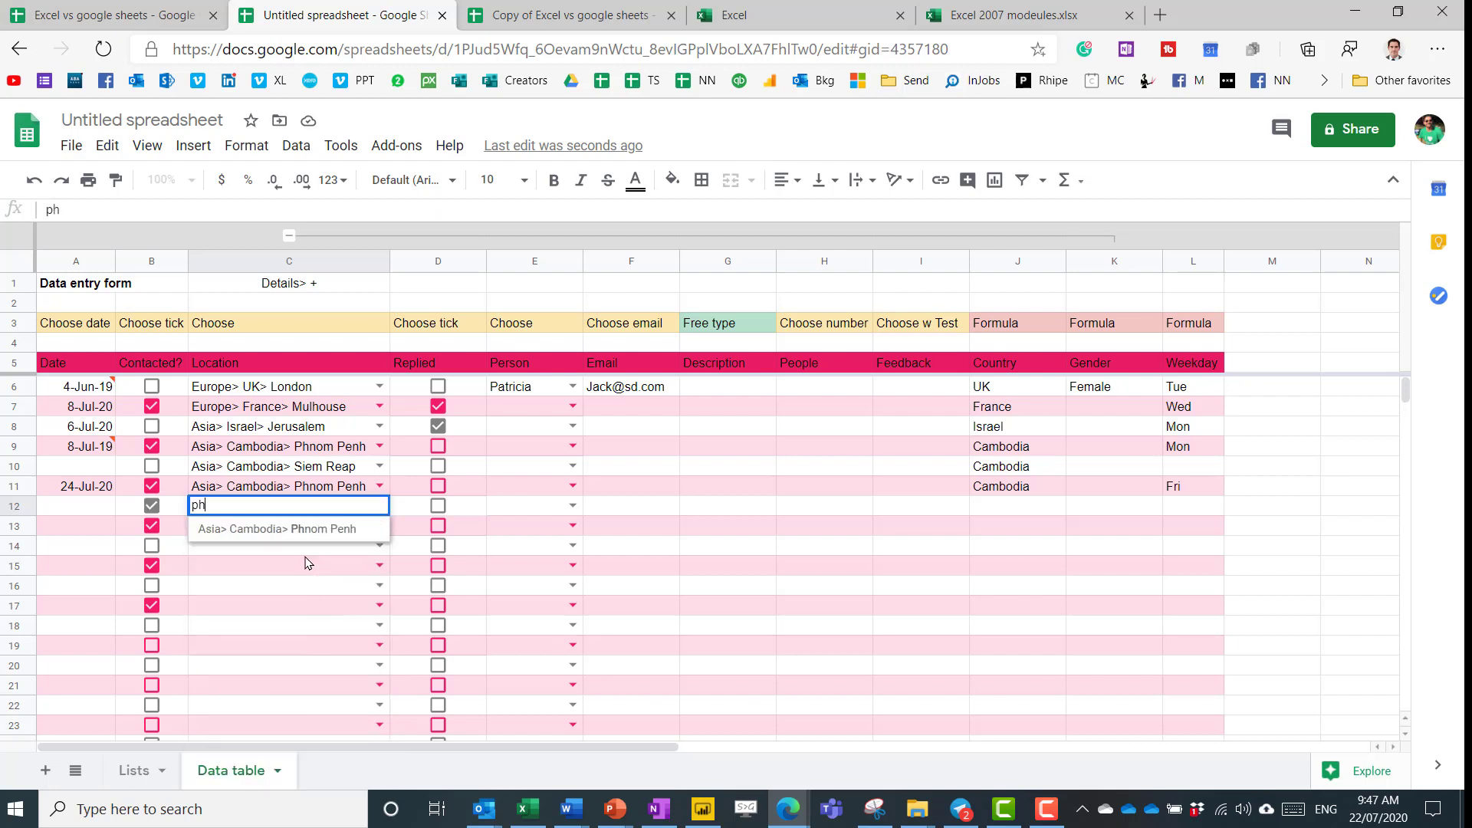
key("Return")
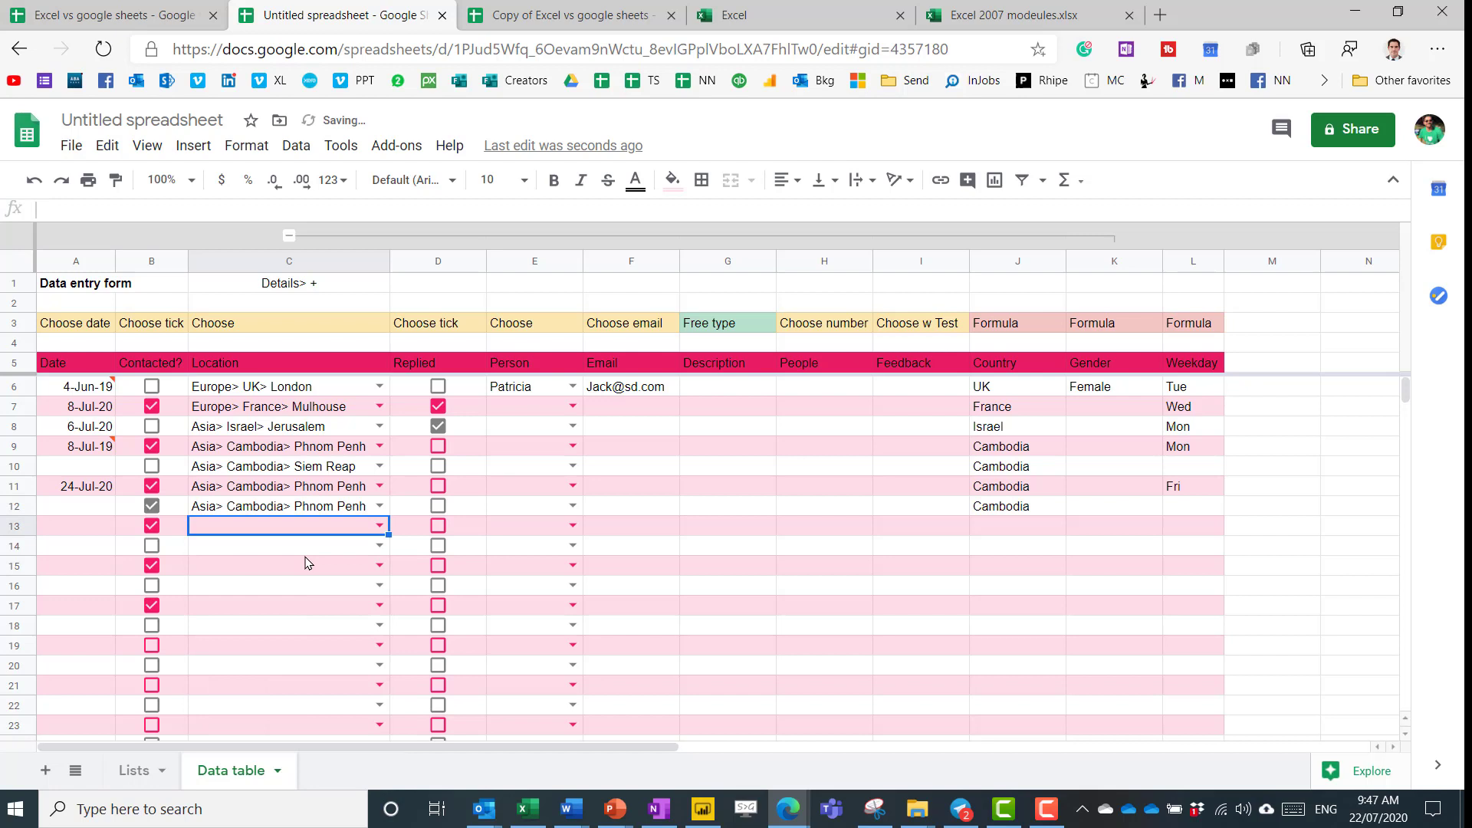
Fill C13 and C14 with Phnom Penh test suggestions, then clear C13:C15.
type("can")
key("Return")
key("Up")
type("ca")
left_click(306, 555)
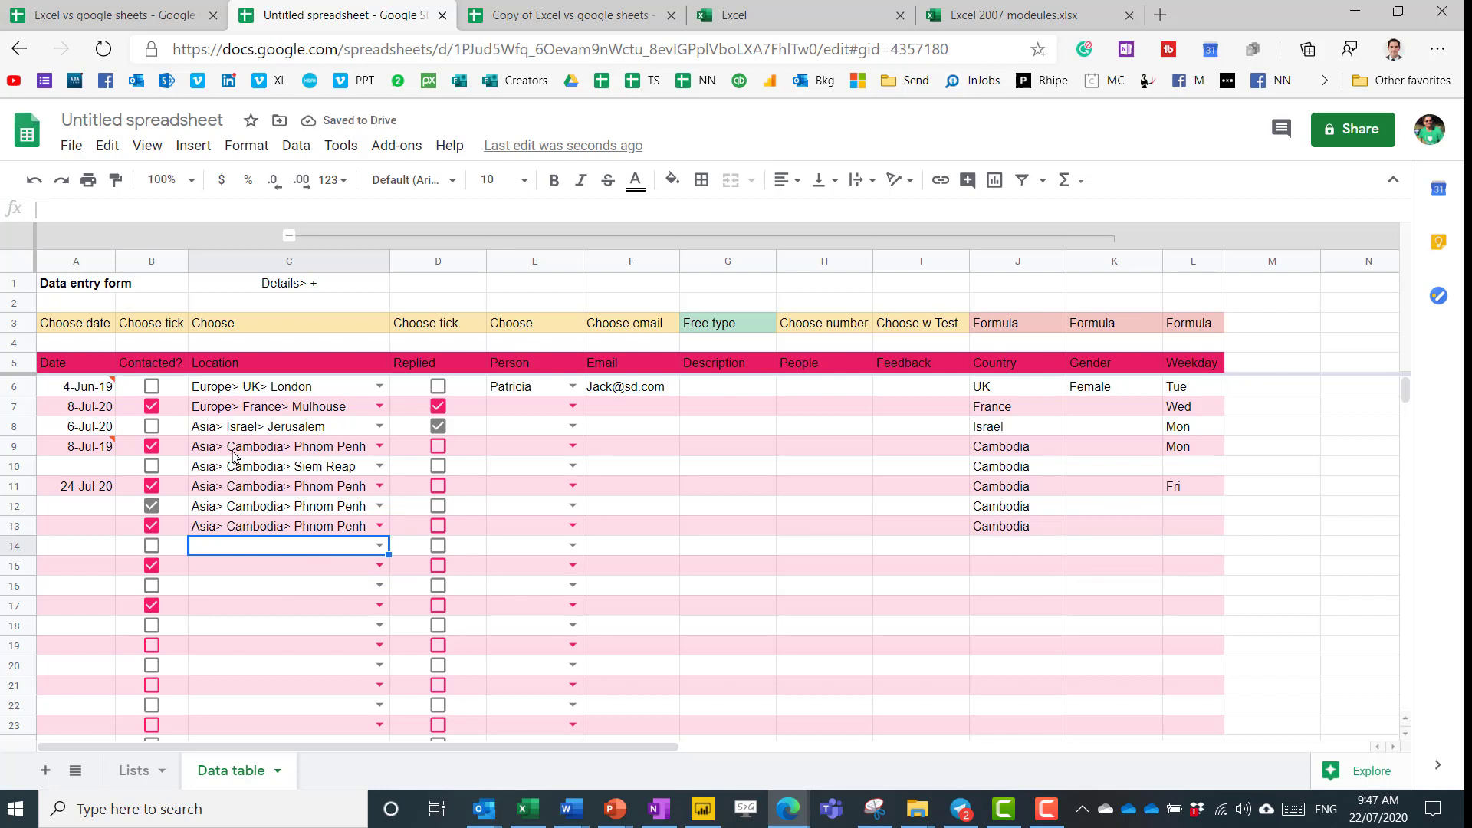
type("p")
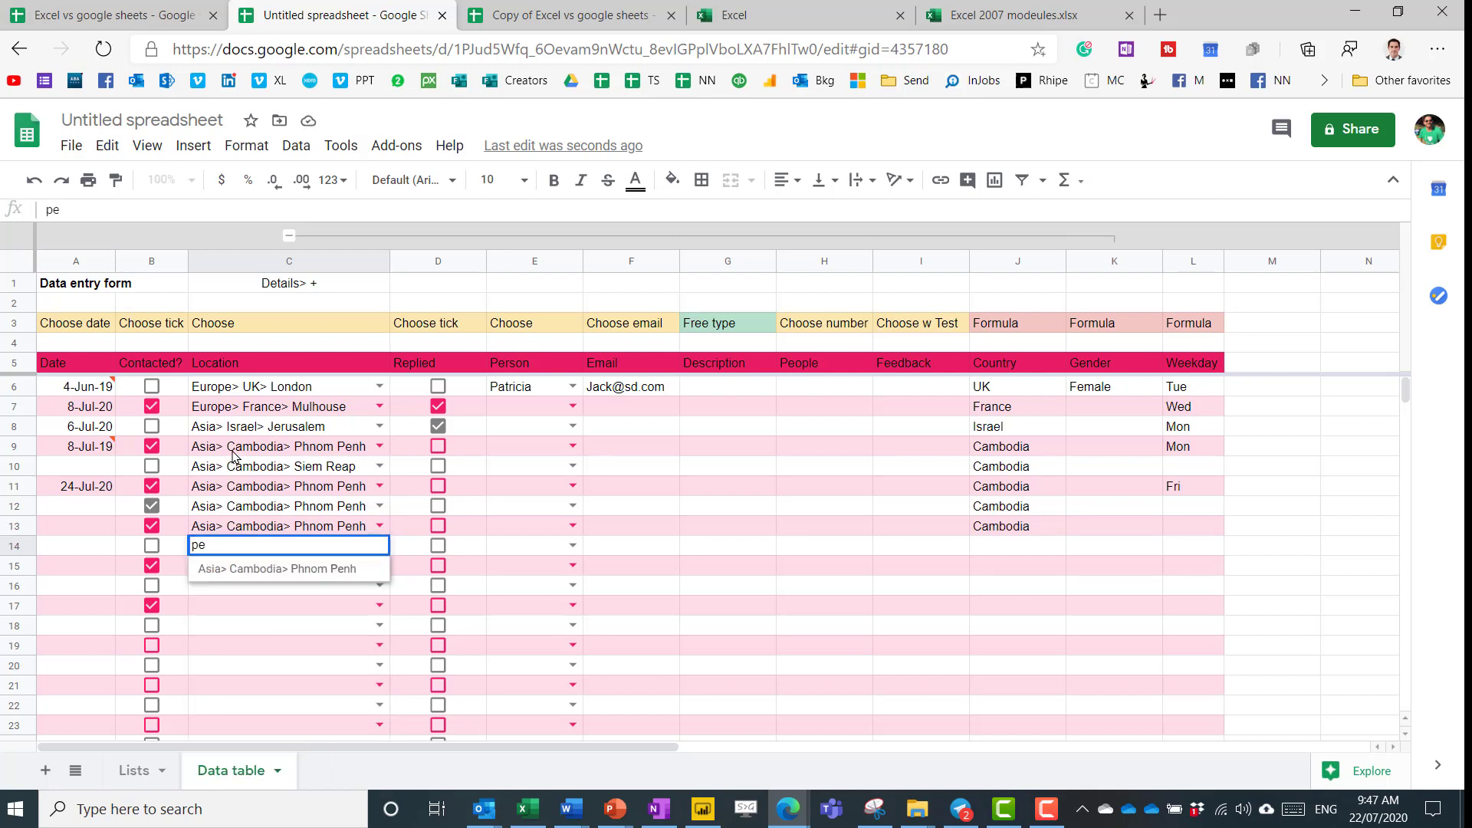
type("e")
key("Return")
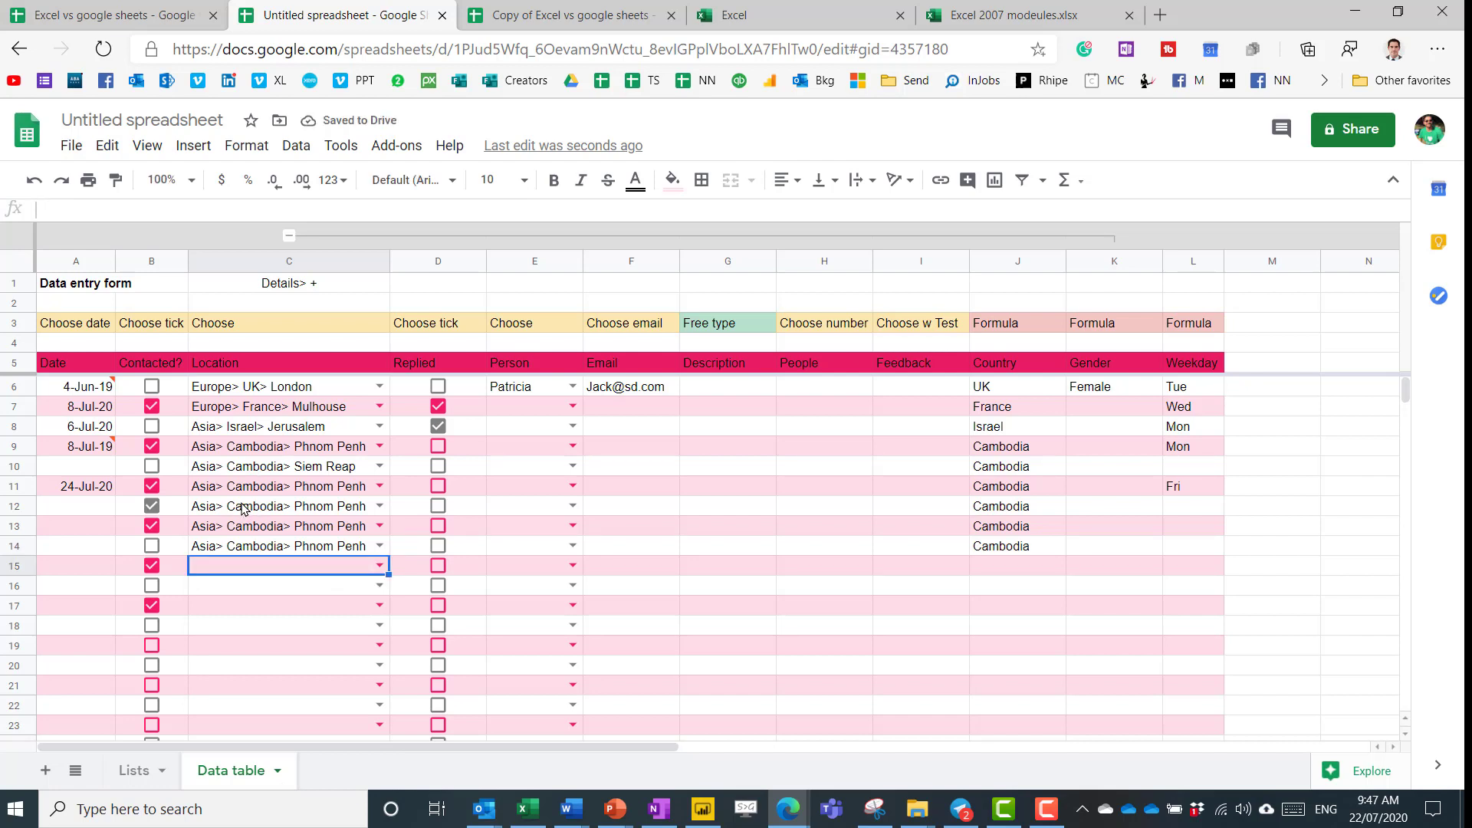
left_click_drag(246, 524, 247, 565)
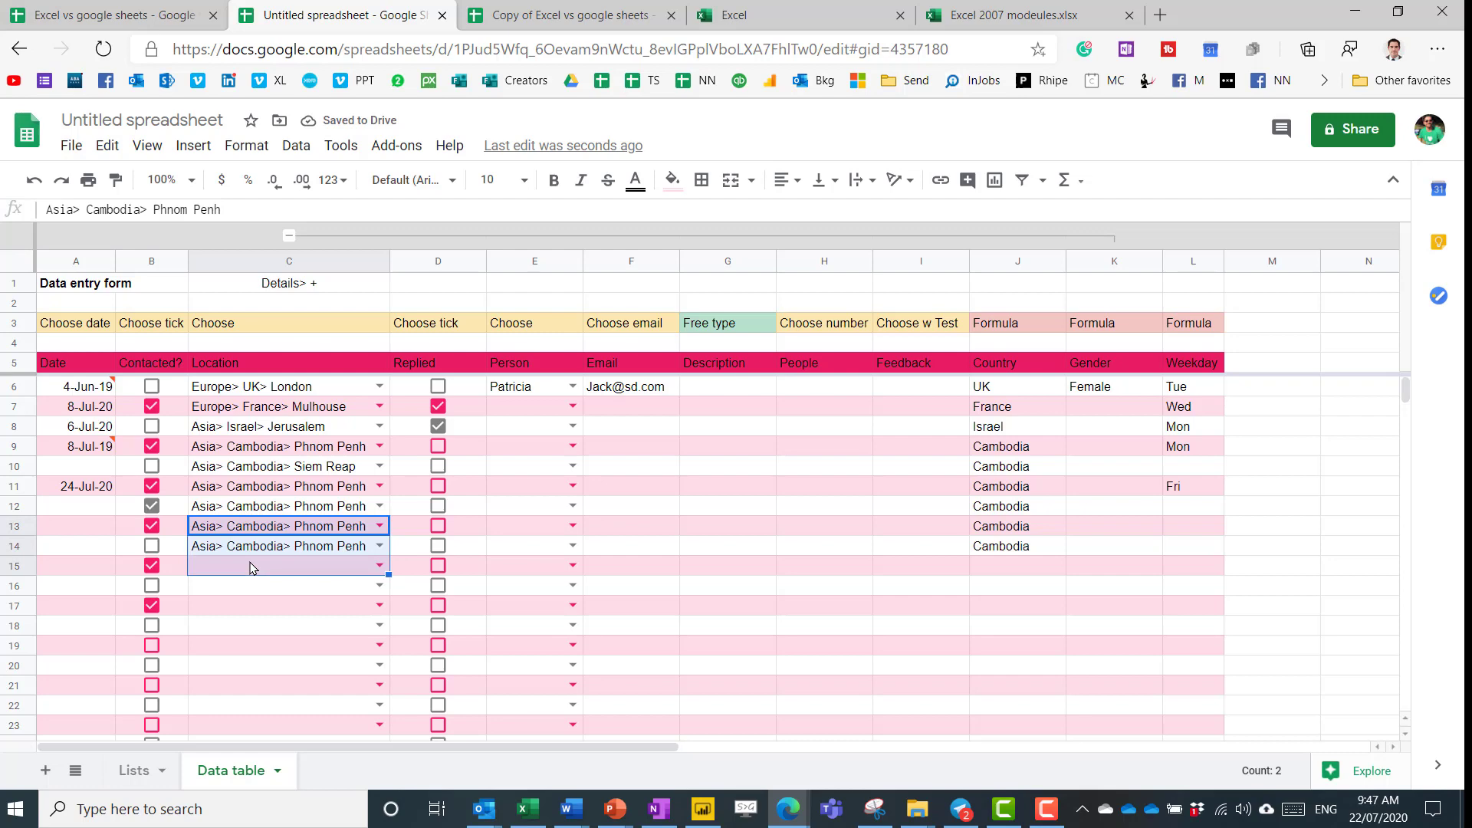
key("Delete")
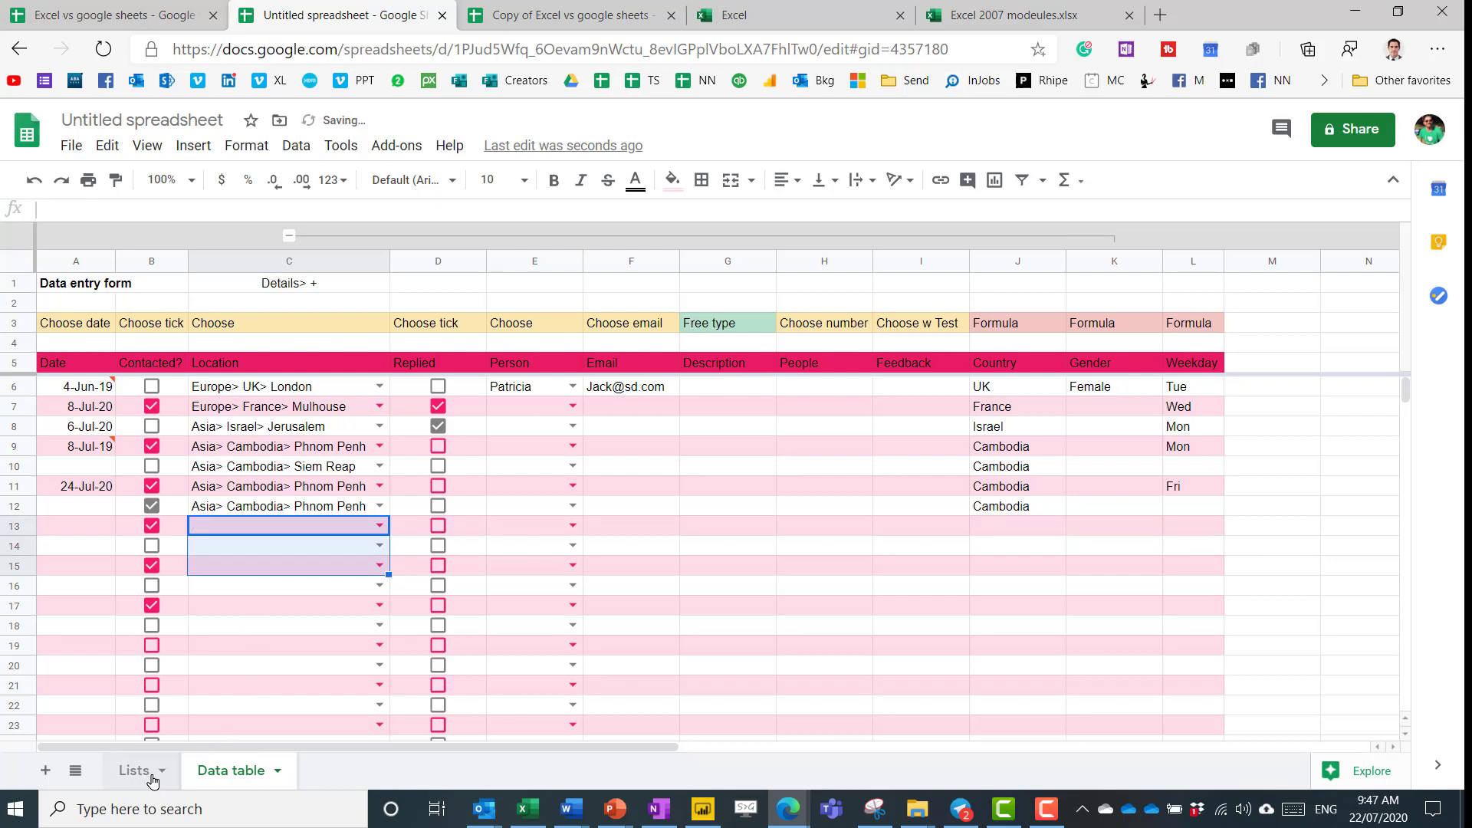
On the Lists sheet, insert two empty columns at column H.
left_click(142, 773)
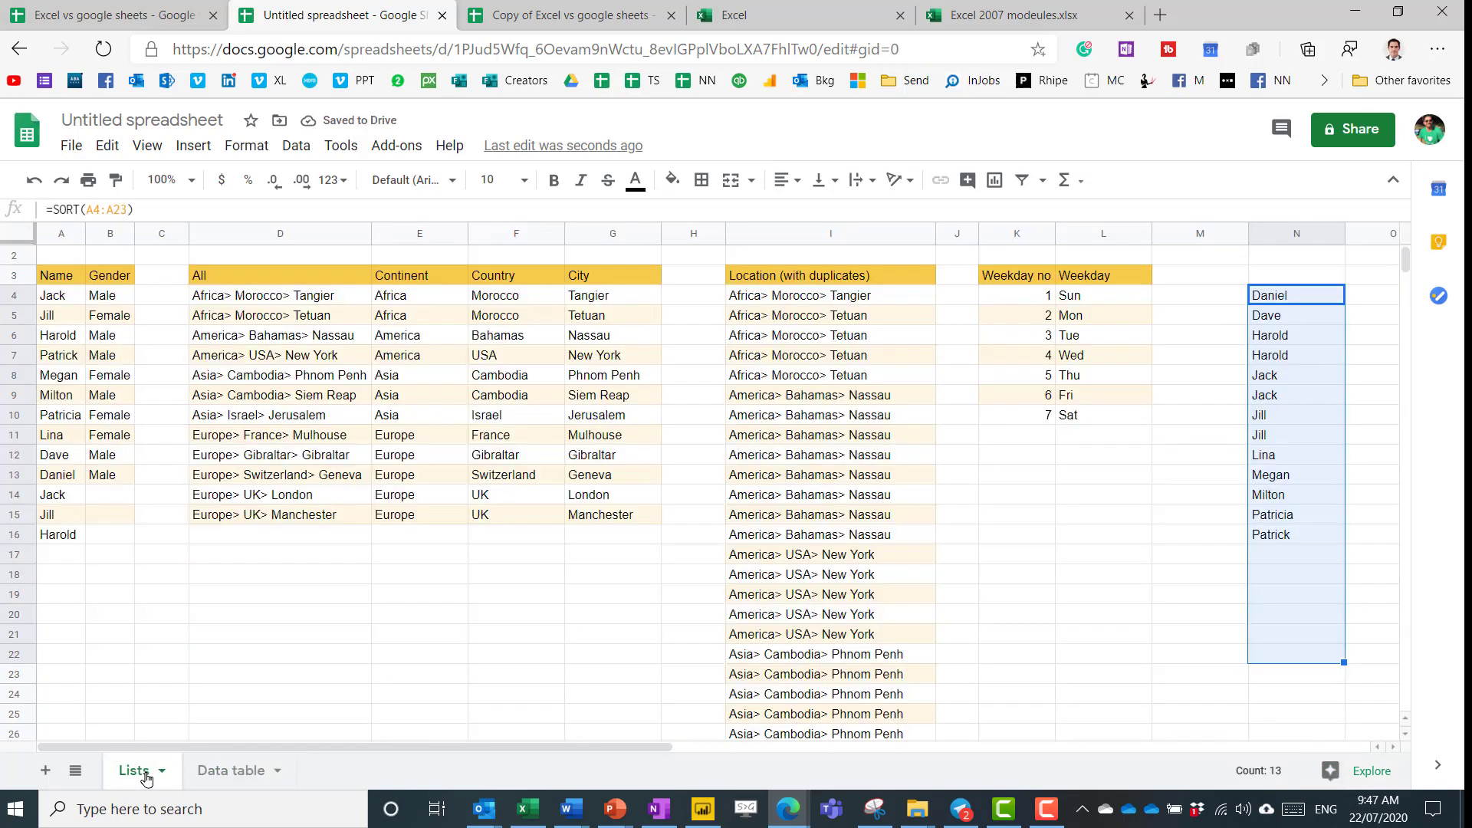
left_click(332, 296)
left_click(321, 354)
left_click(325, 434)
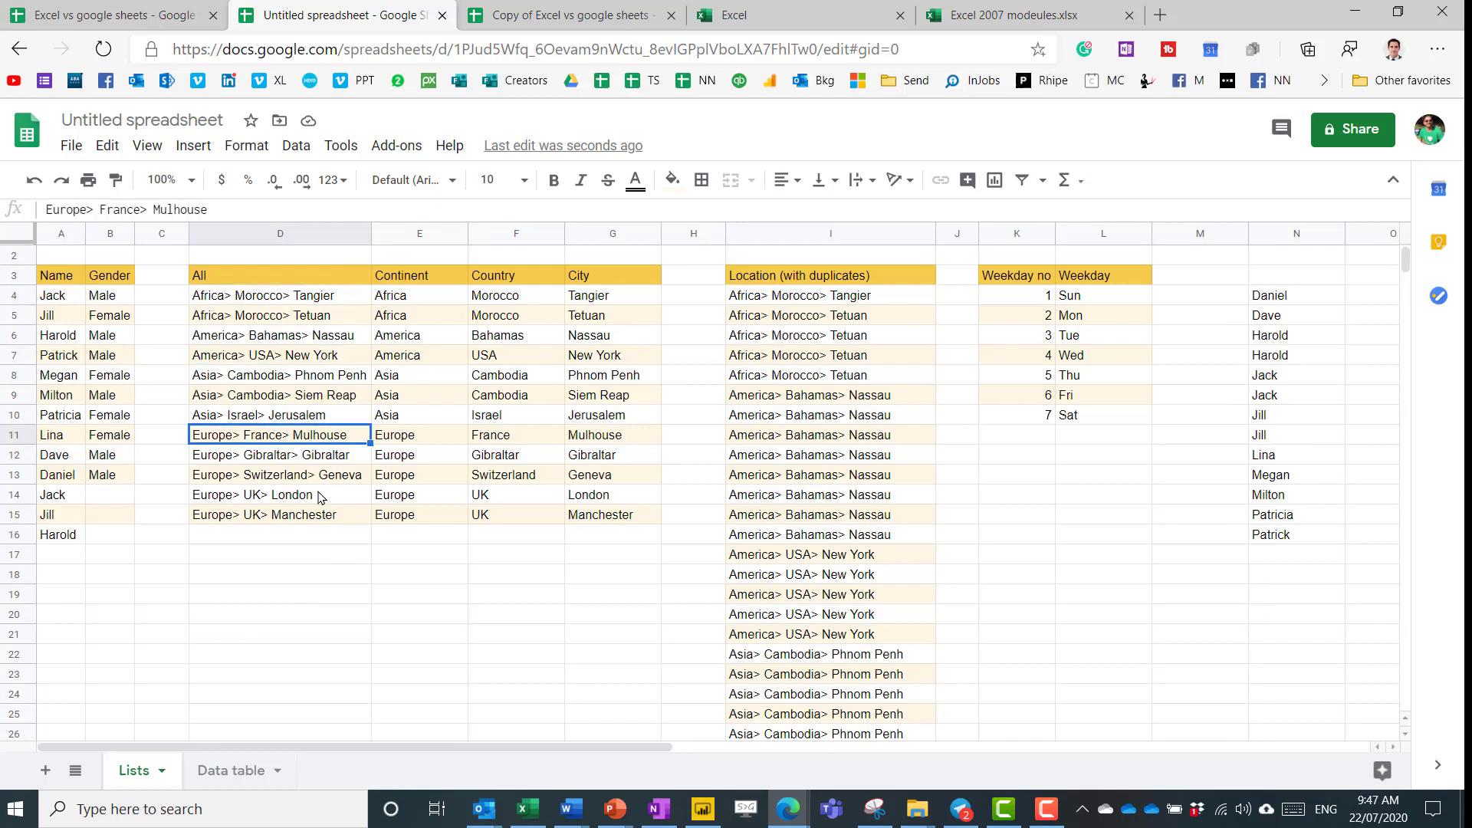
left_click(322, 495)
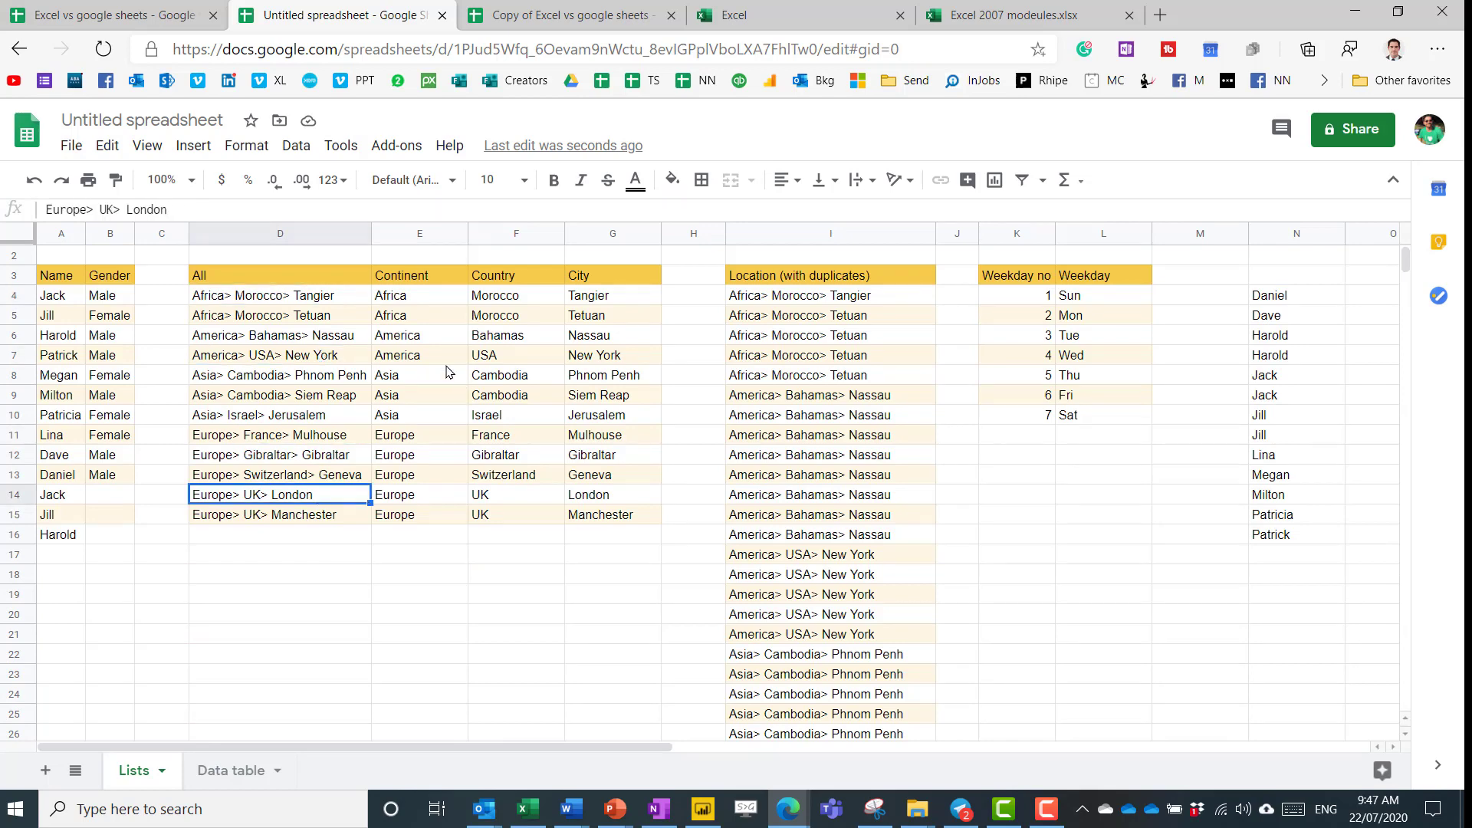
left_click(694, 230)
key("ctrl+alt+=")
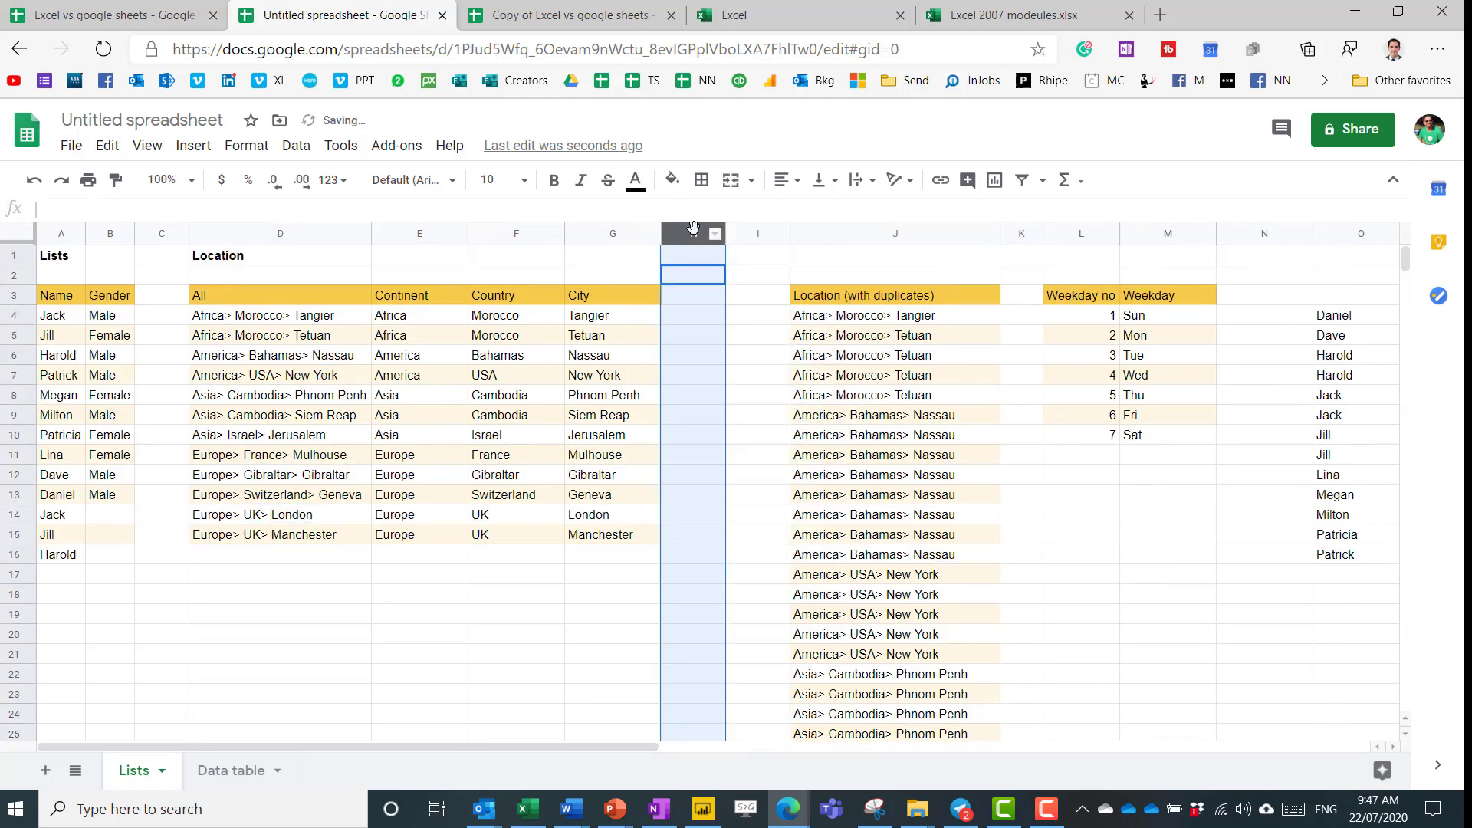
key("ctrl+alt+=")
Enter =E4&" > "&F4&" > "&G4 in H4 and fill it down to H15.
left_click(685, 316)
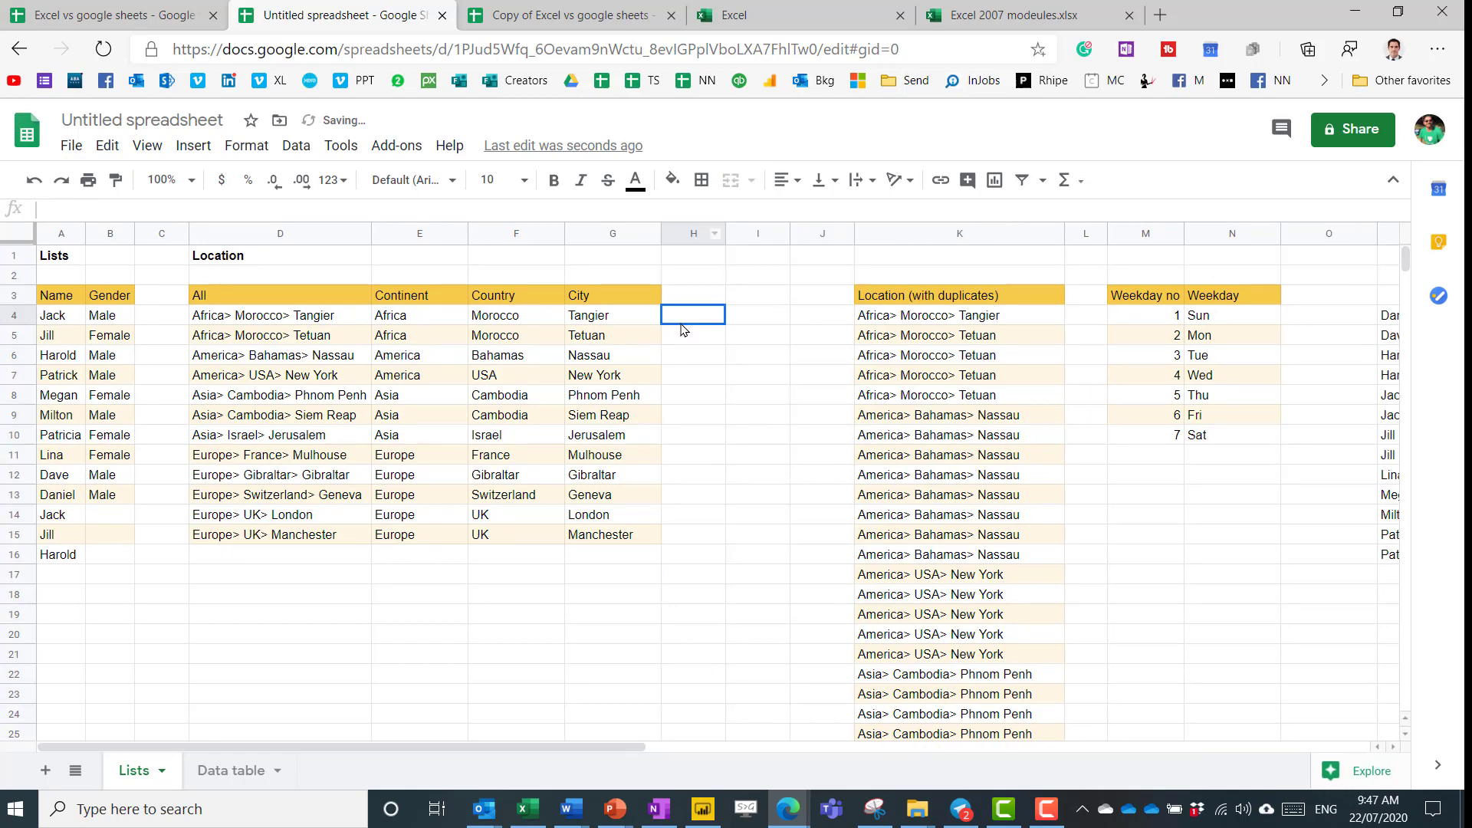
type("=")
key("Left")
key("Left")
key("Left")
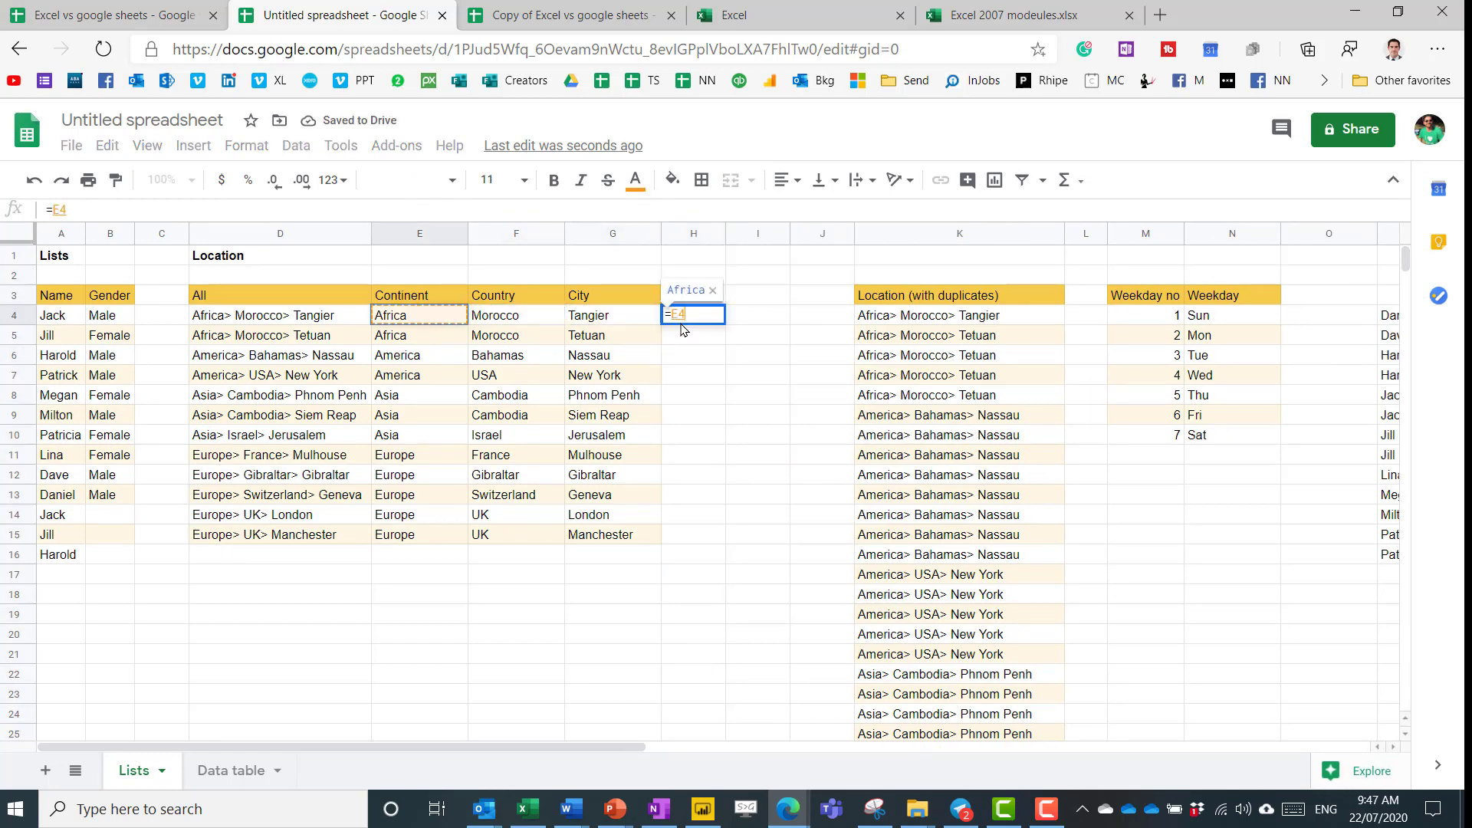
type("&\"")
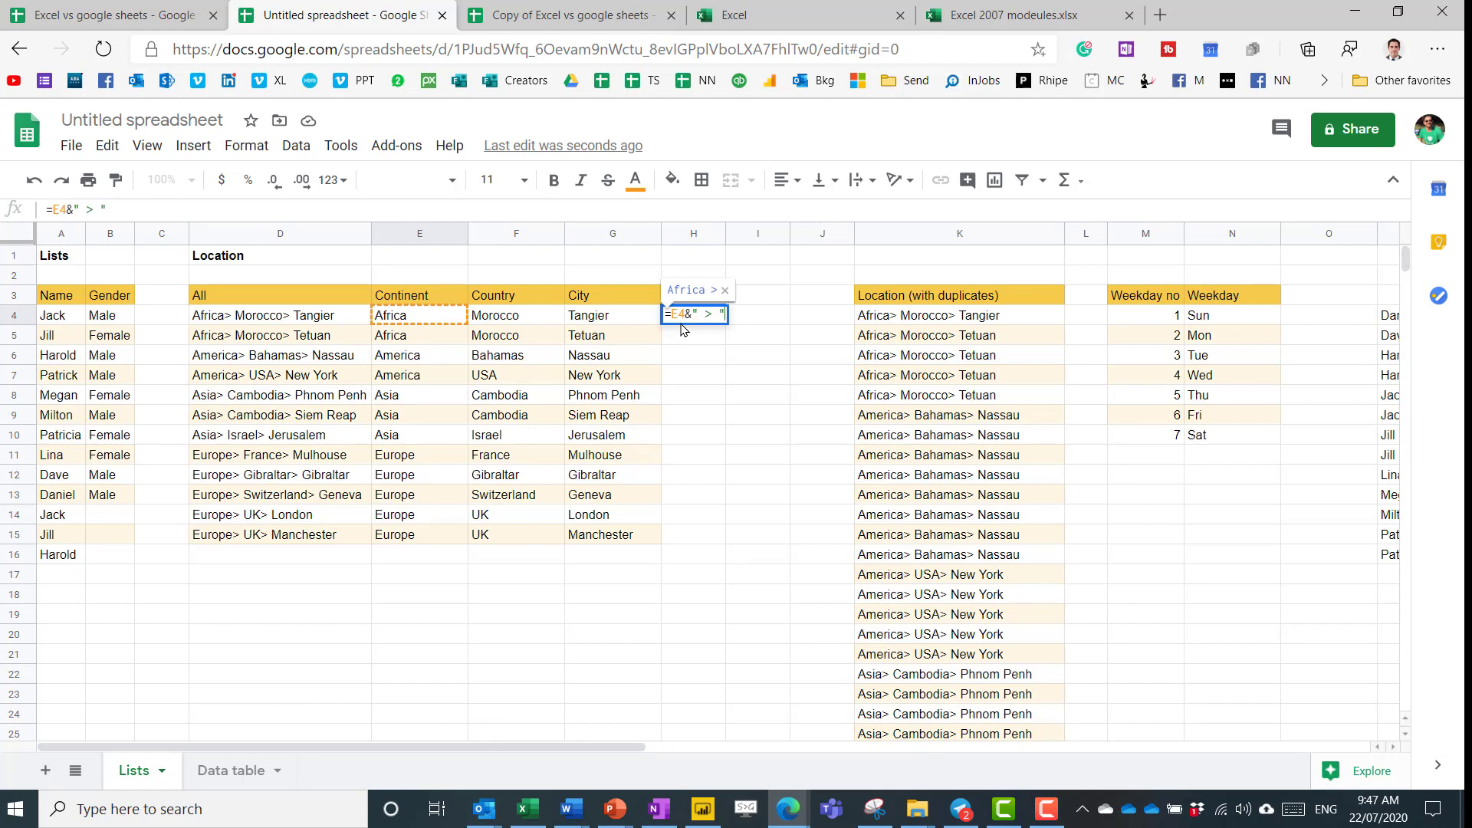
type("> \"&")
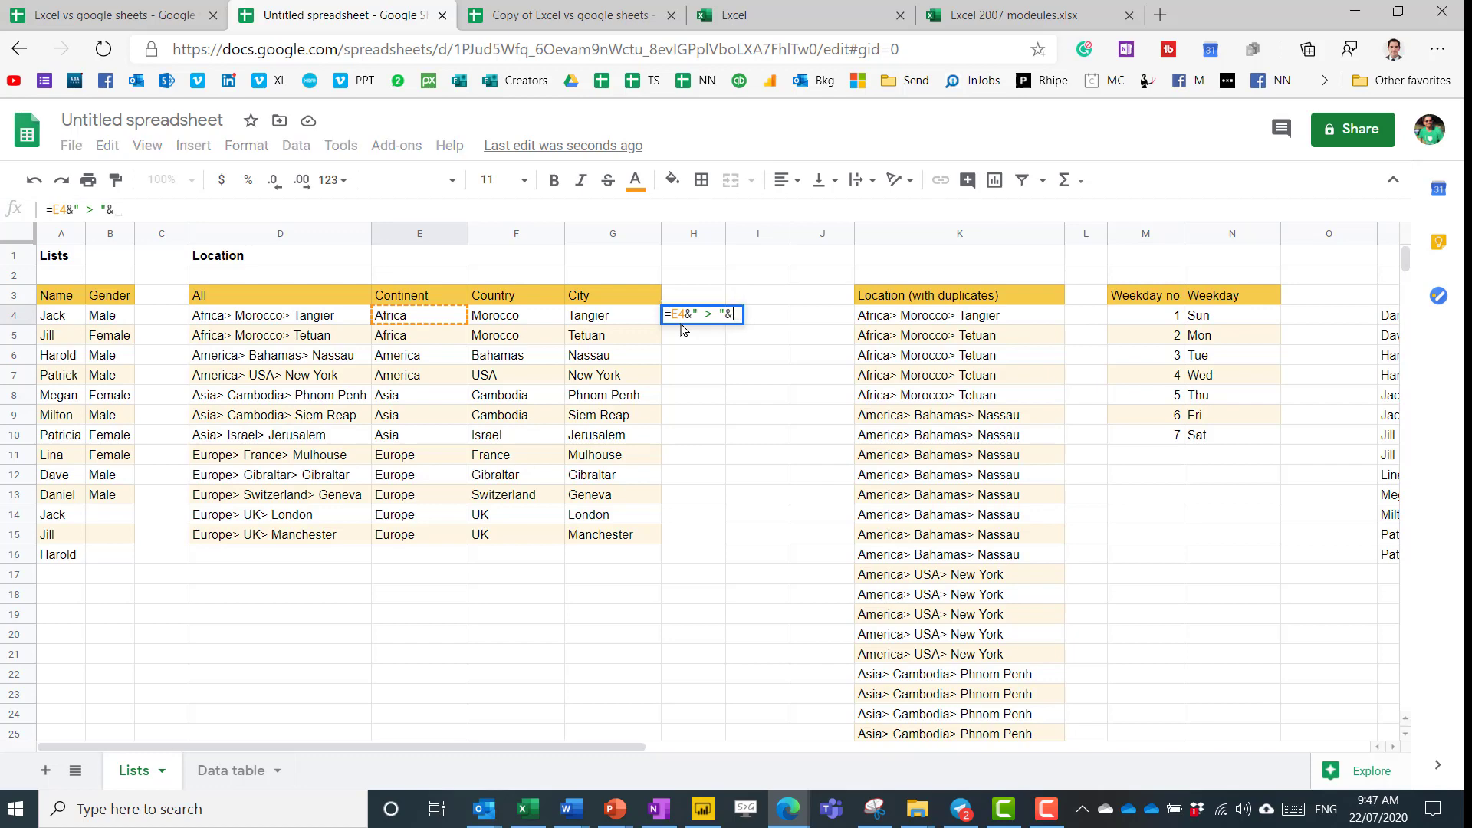
left_click(503, 321)
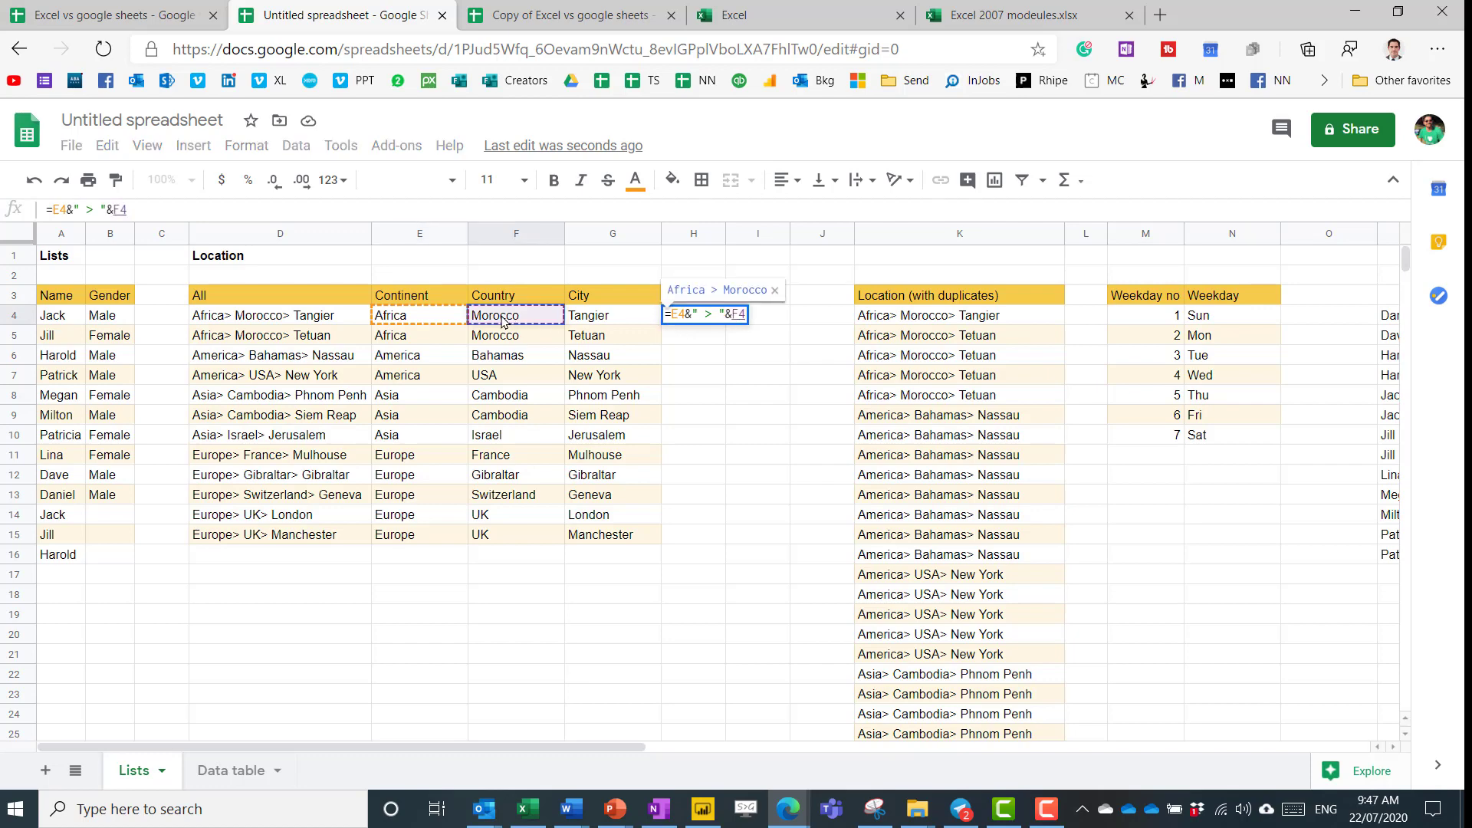
type("&\" >")
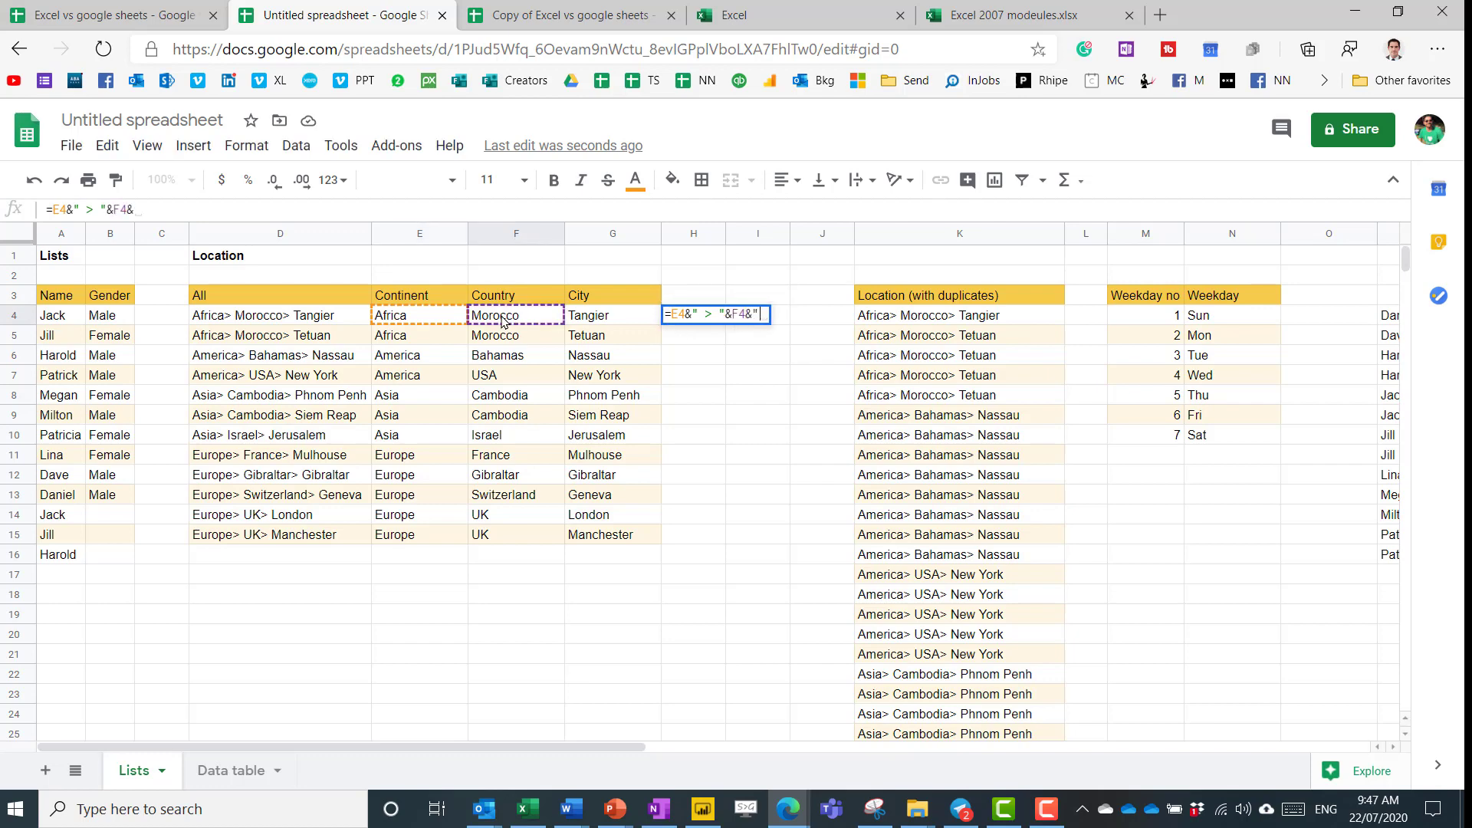
type(" \"")
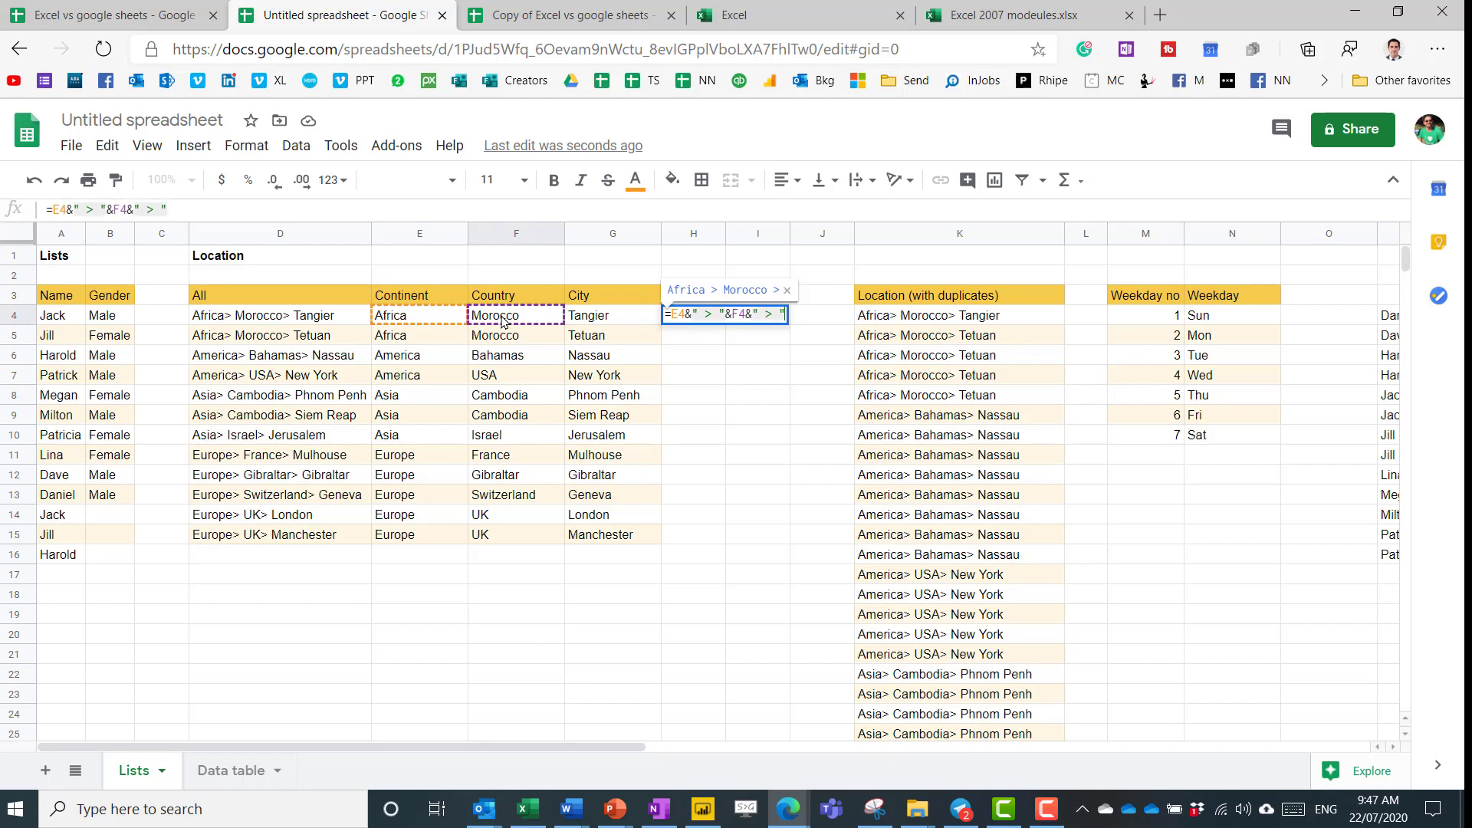
type("&")
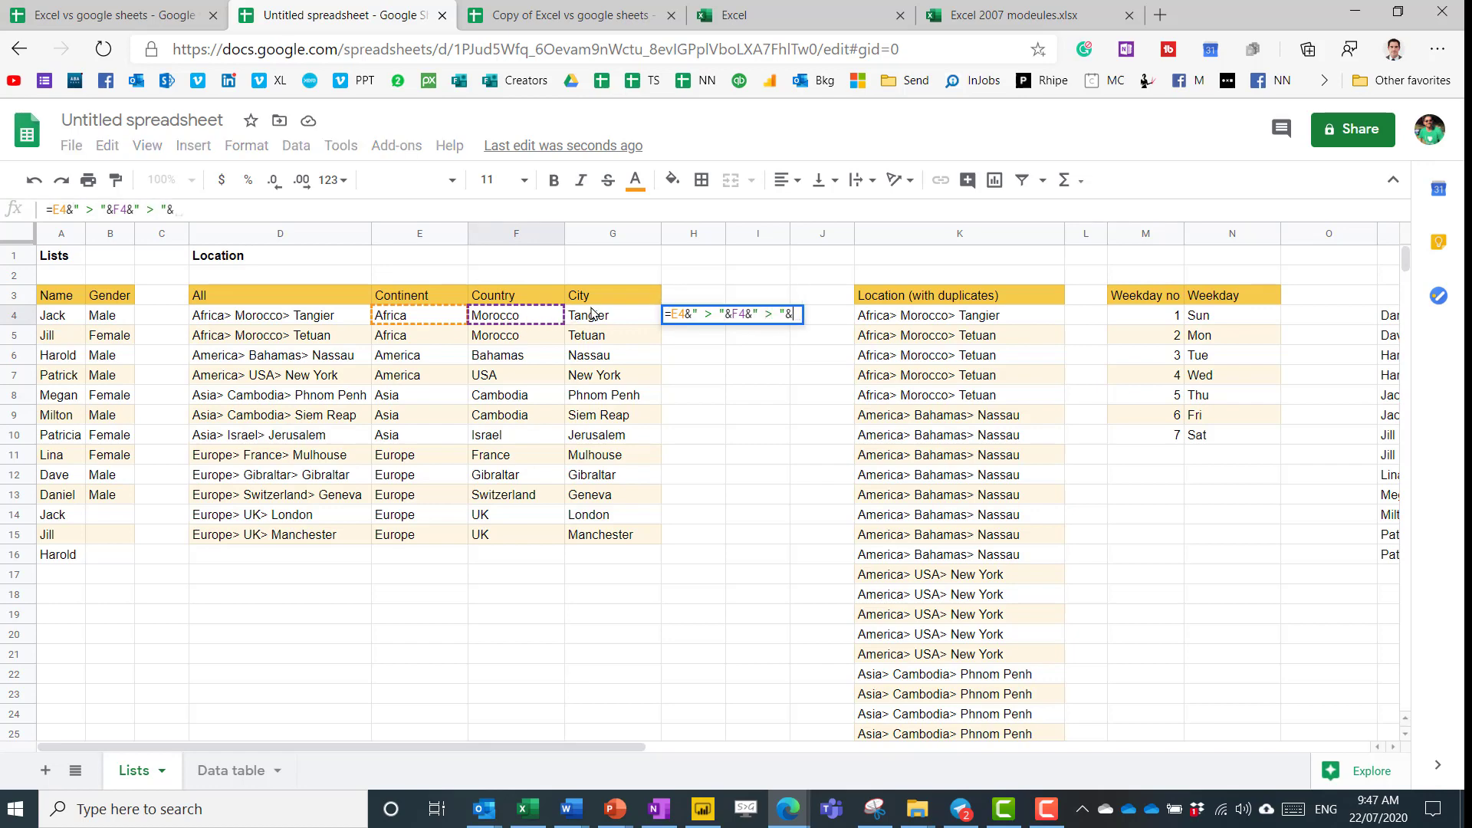
left_click(595, 315)
key("Return")
key("Up")
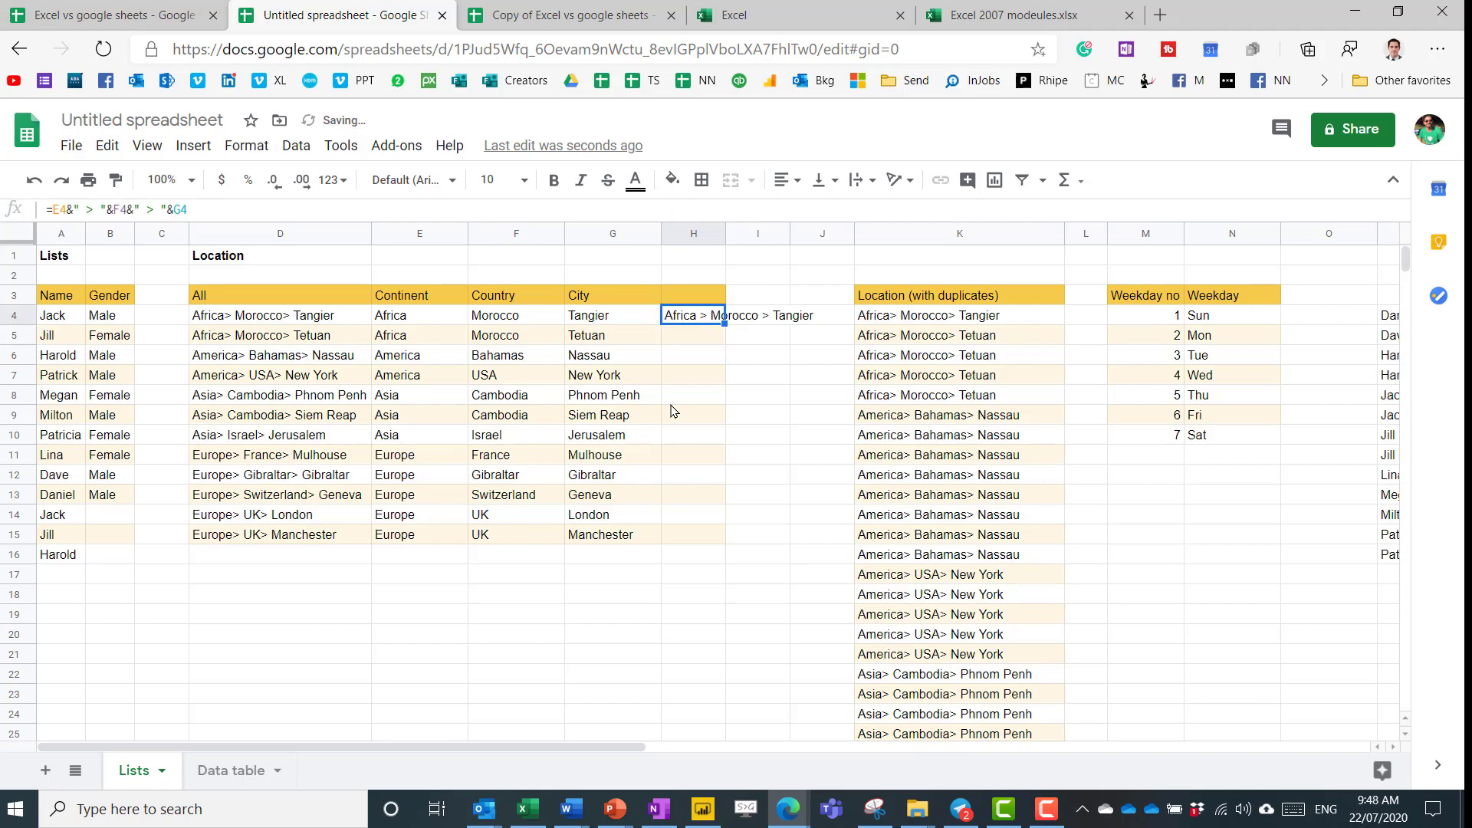
left_click_drag(724, 322, 721, 542)
Label H3 'Location' and return to the Data table sheet.
left_click(694, 295)
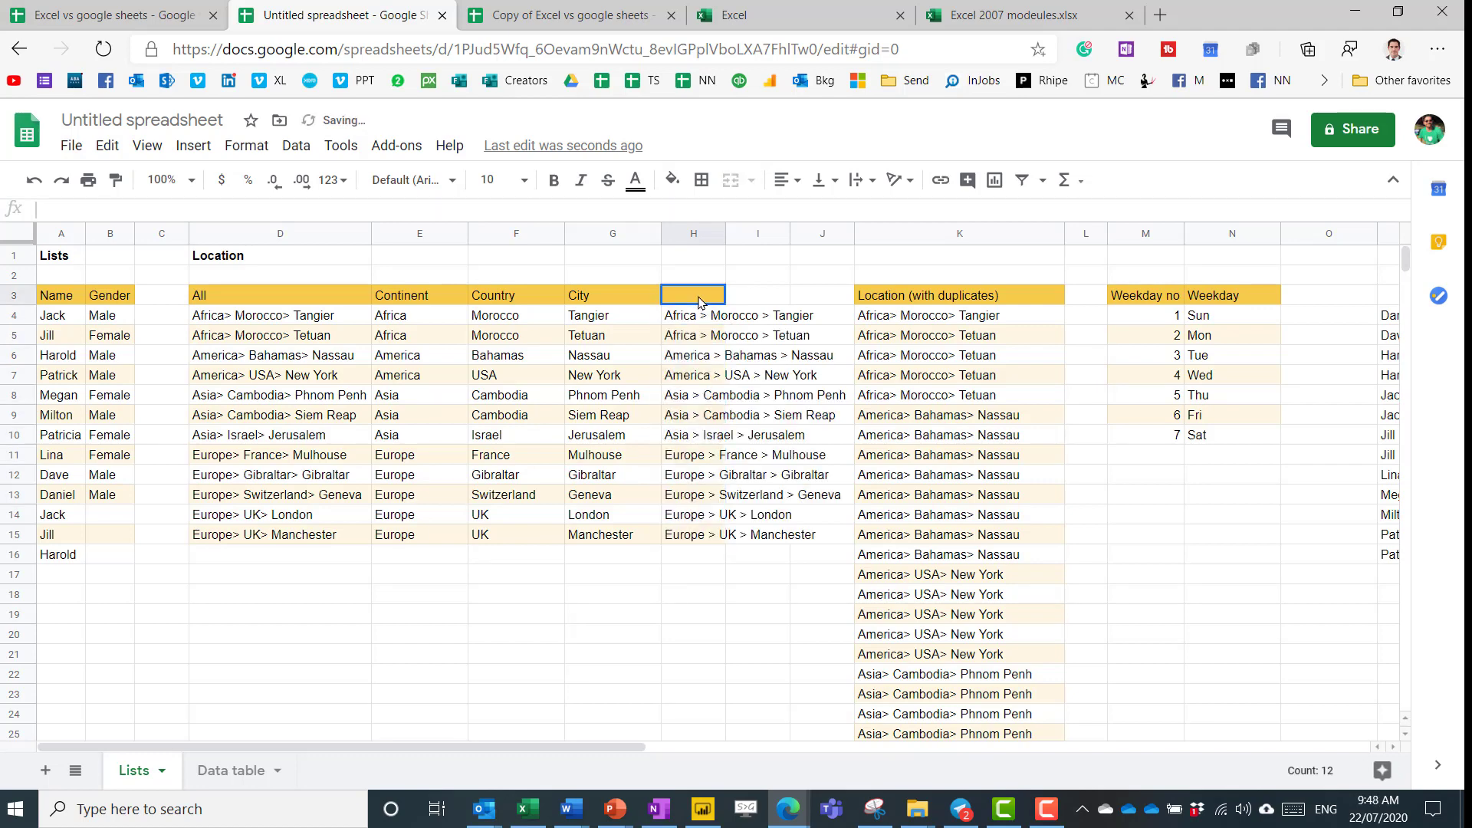
type("Location")
key("Return")
left_click(231, 770)
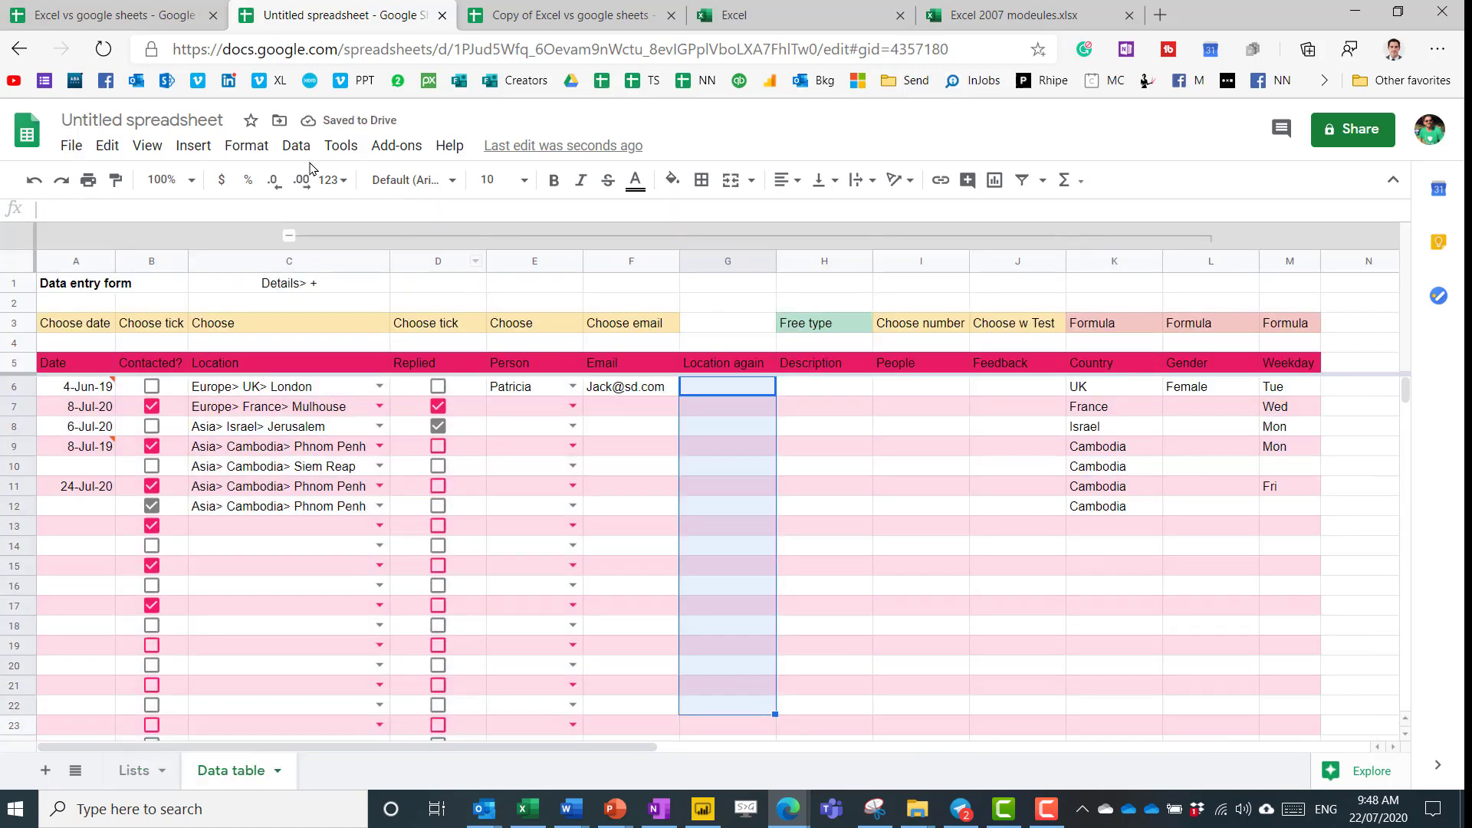
Point the Location column's dropdown validation at Lists!H4:H22.
left_click(296, 146)
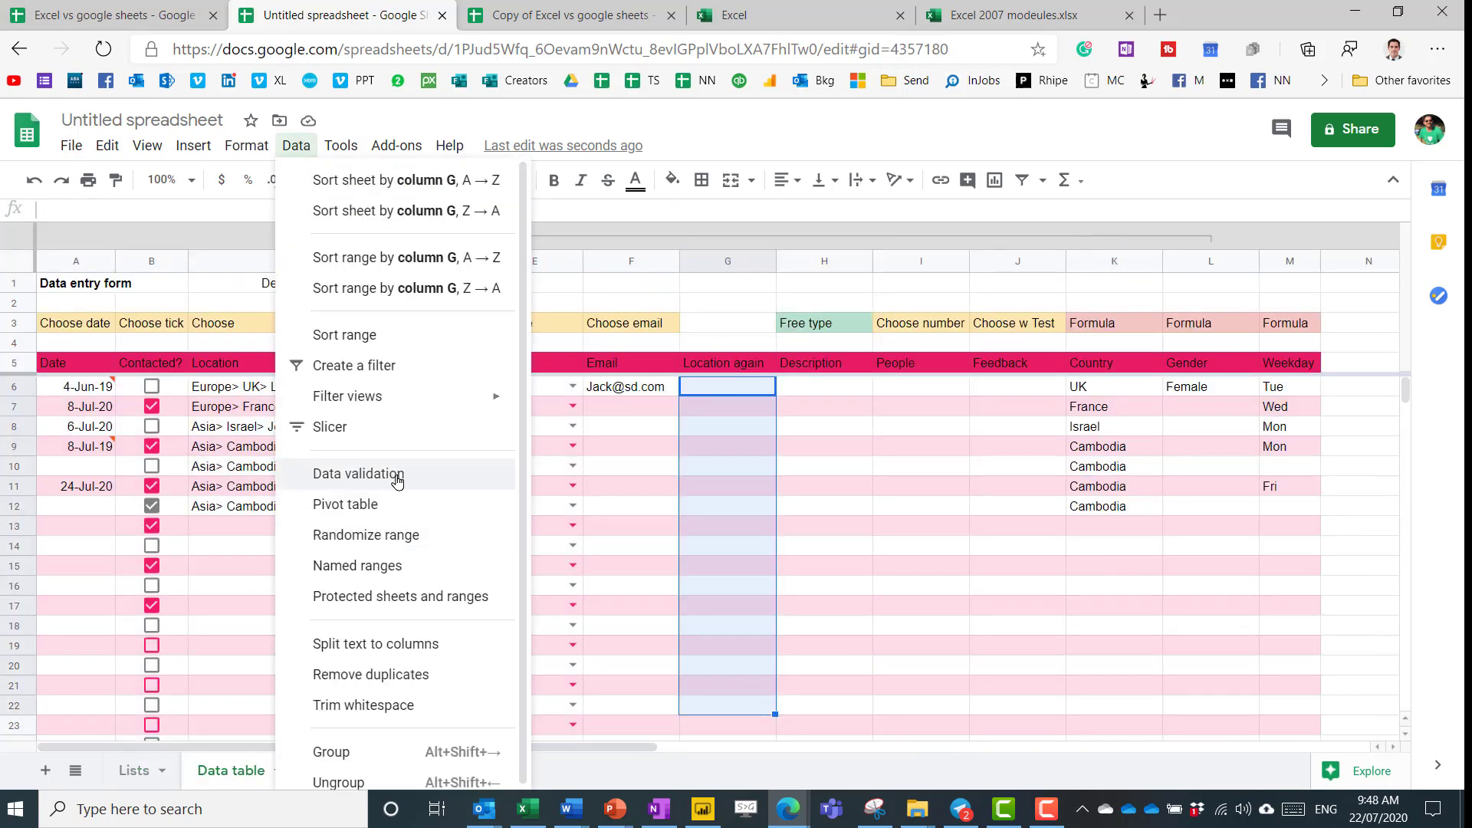
left_click(360, 473)
left_click(840, 409)
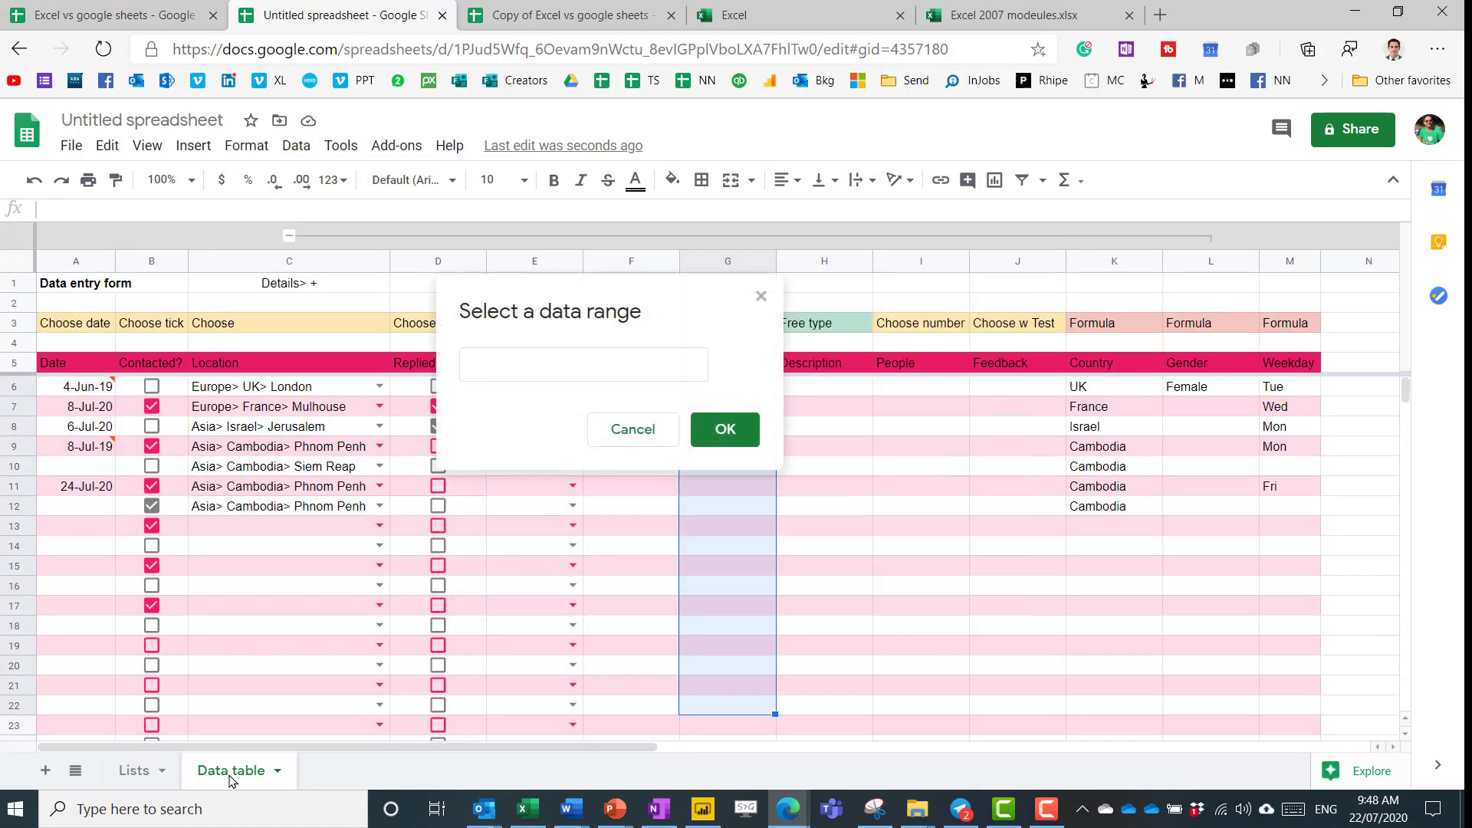
left_click(146, 782)
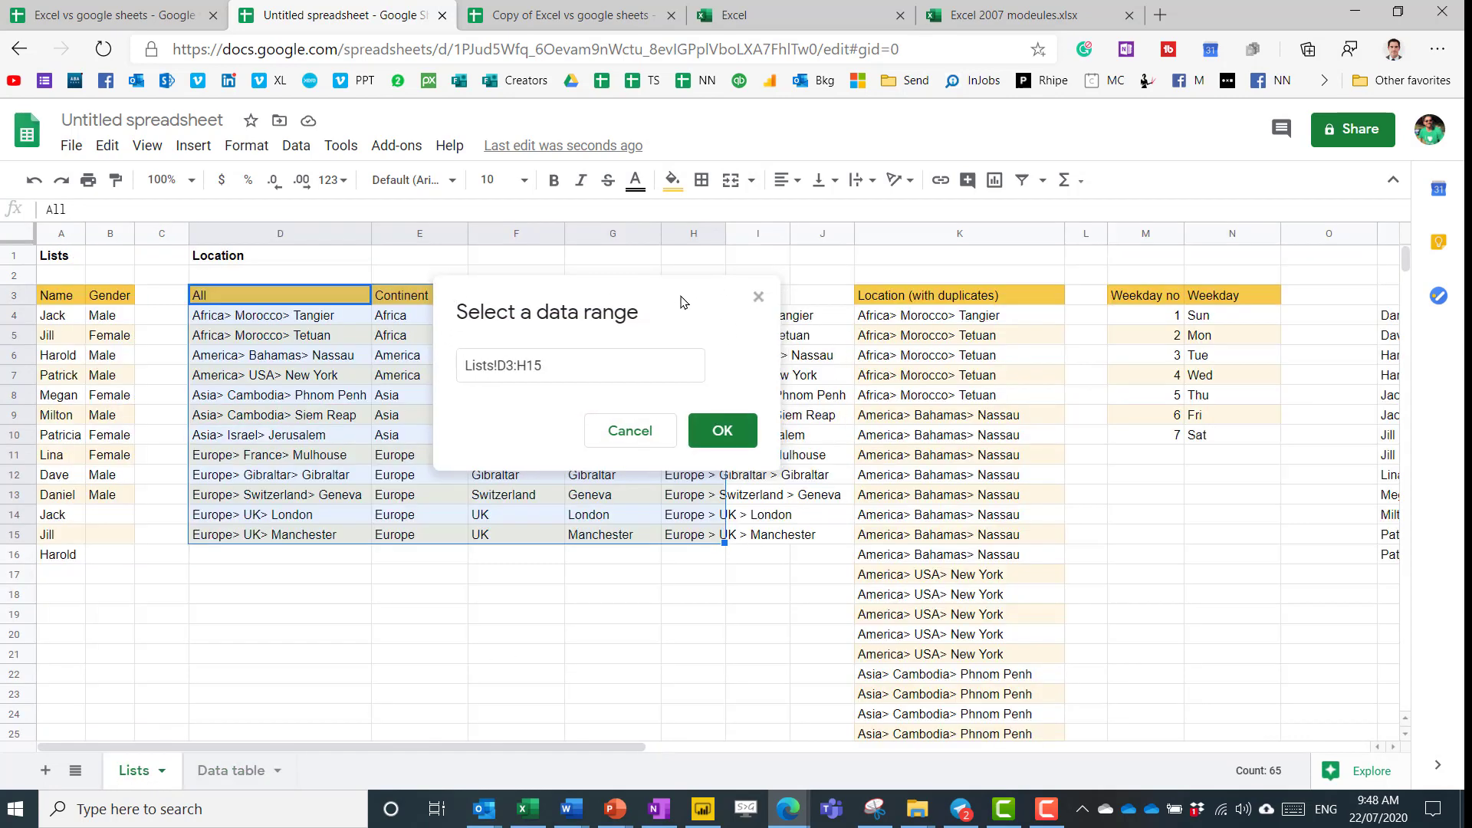
left_click_drag(691, 318, 676, 696)
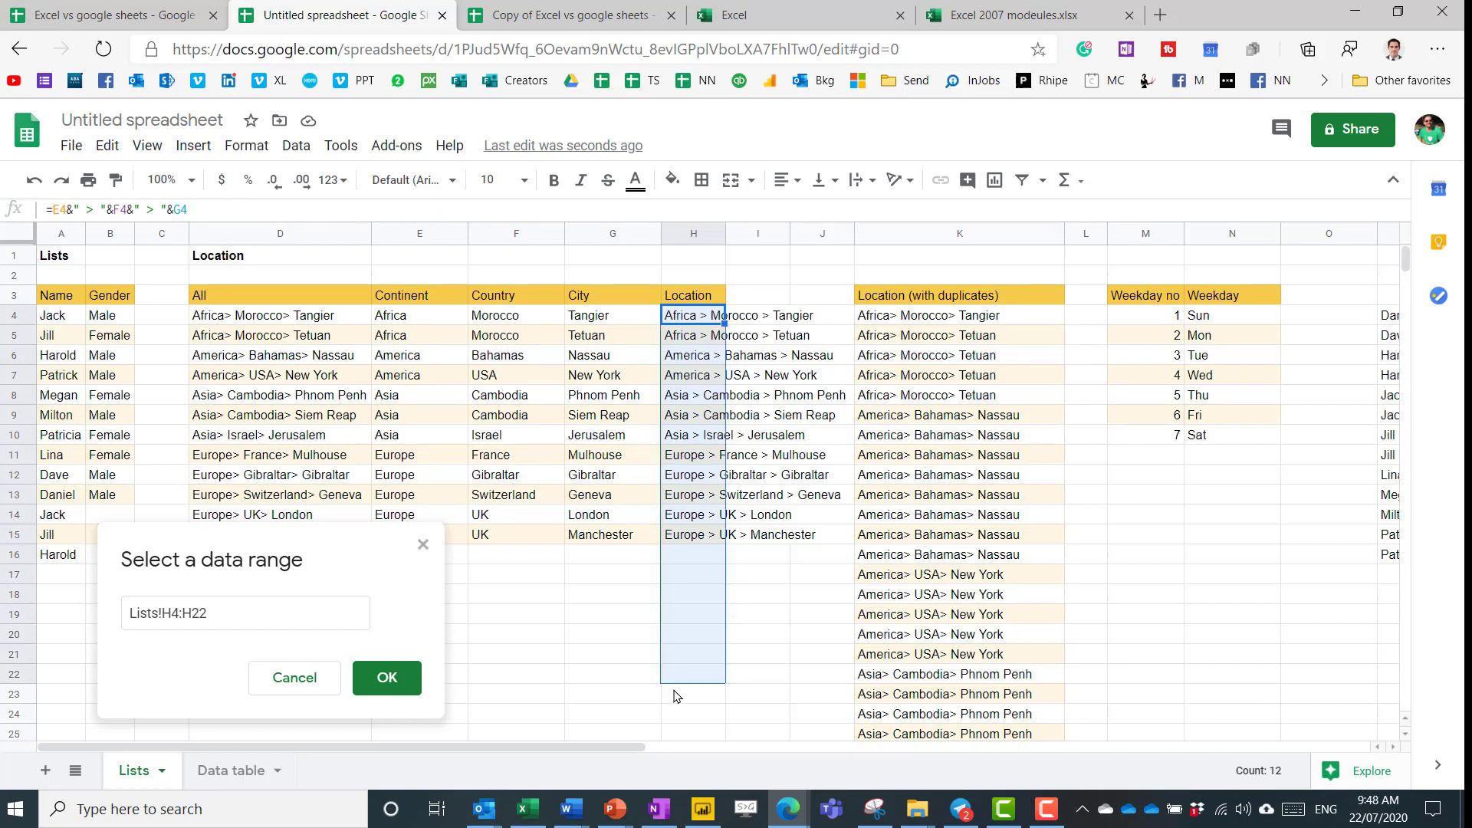
key("Return")
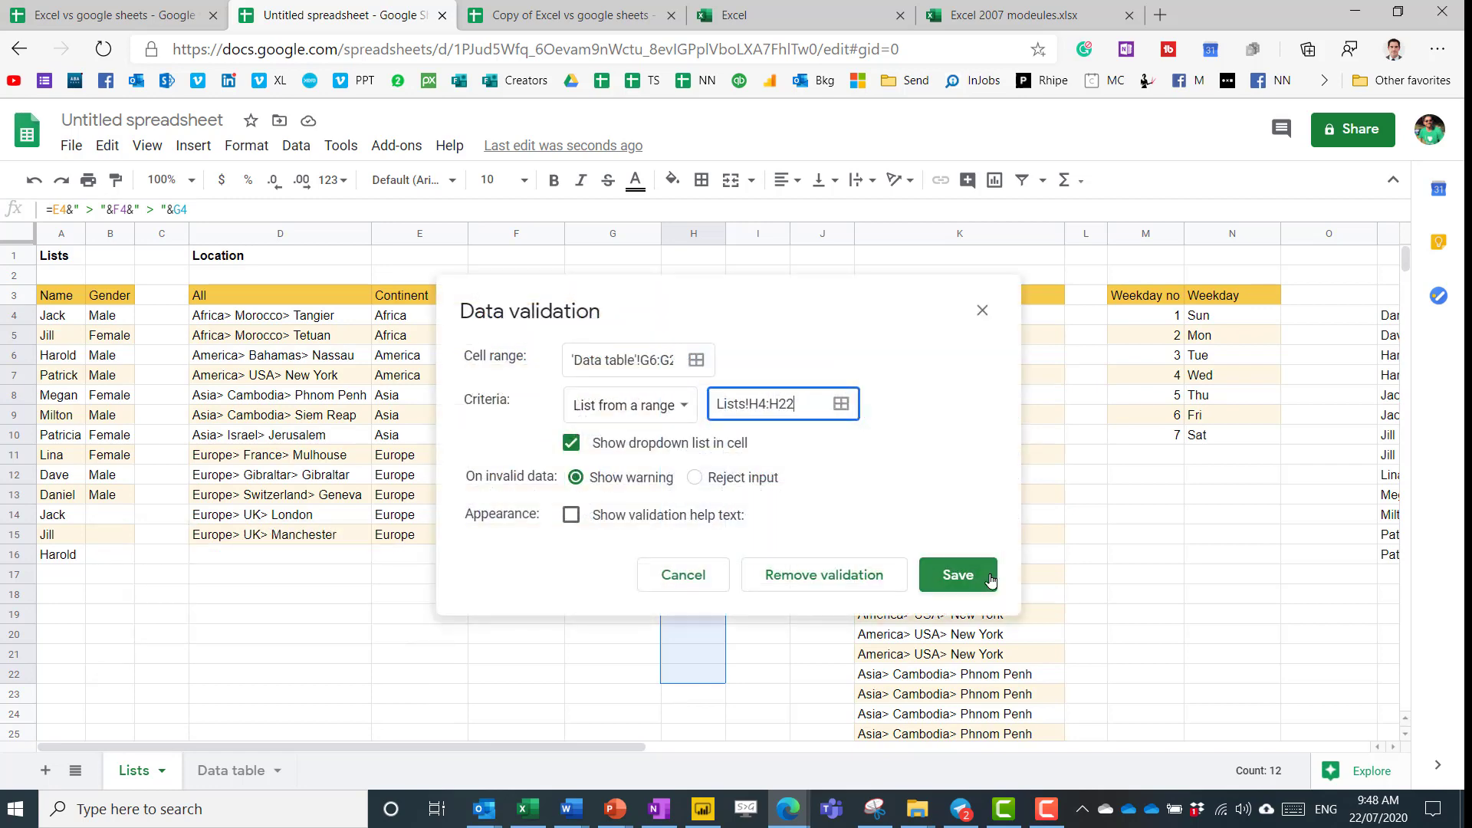
left_click(954, 577)
left_click(230, 771)
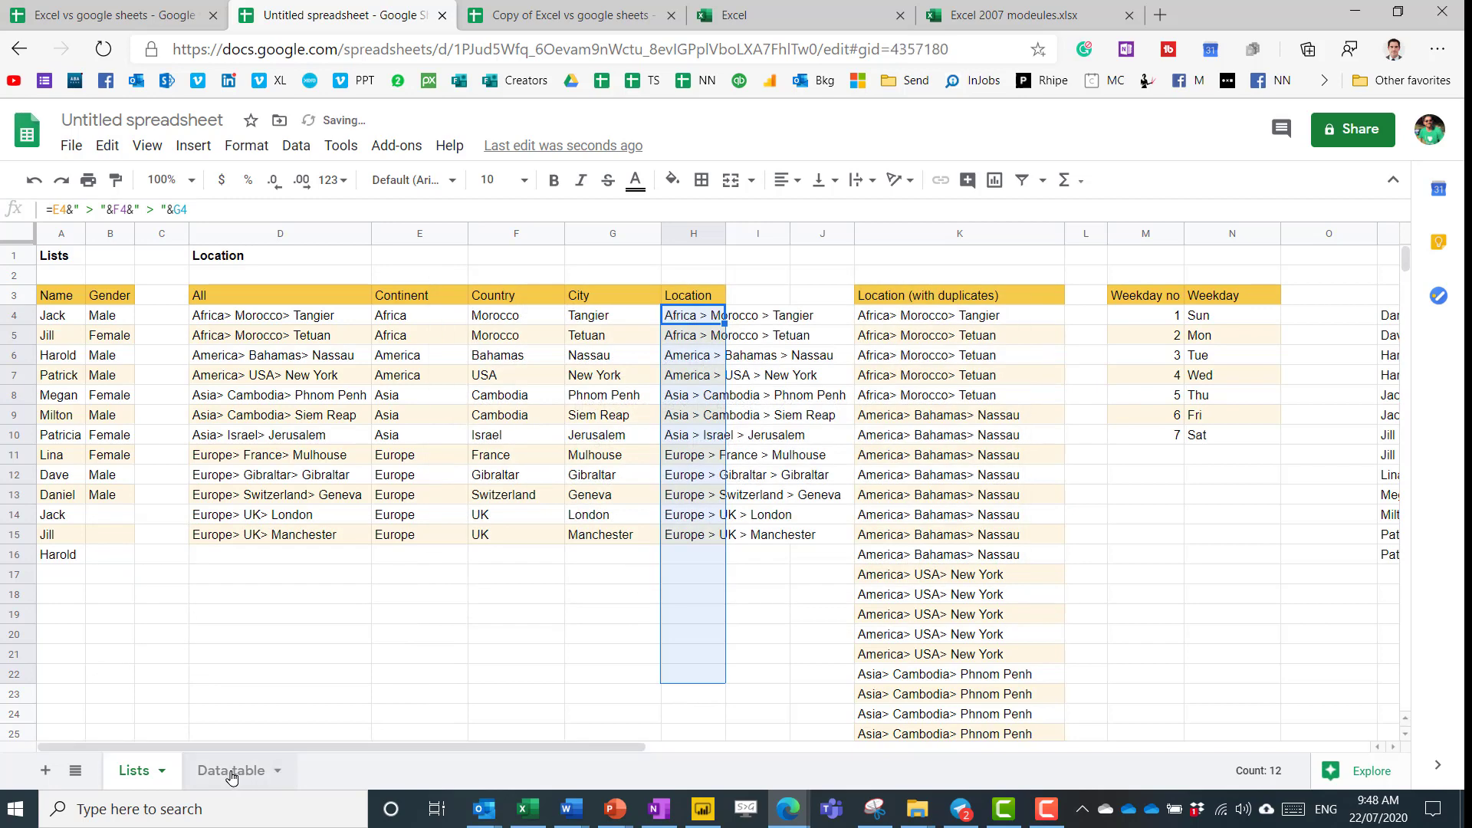
Enter Asia > Israel > Jerusalem in G6 and Asia > Cambodia > Phnom Penh in G7.
left_click(725, 388)
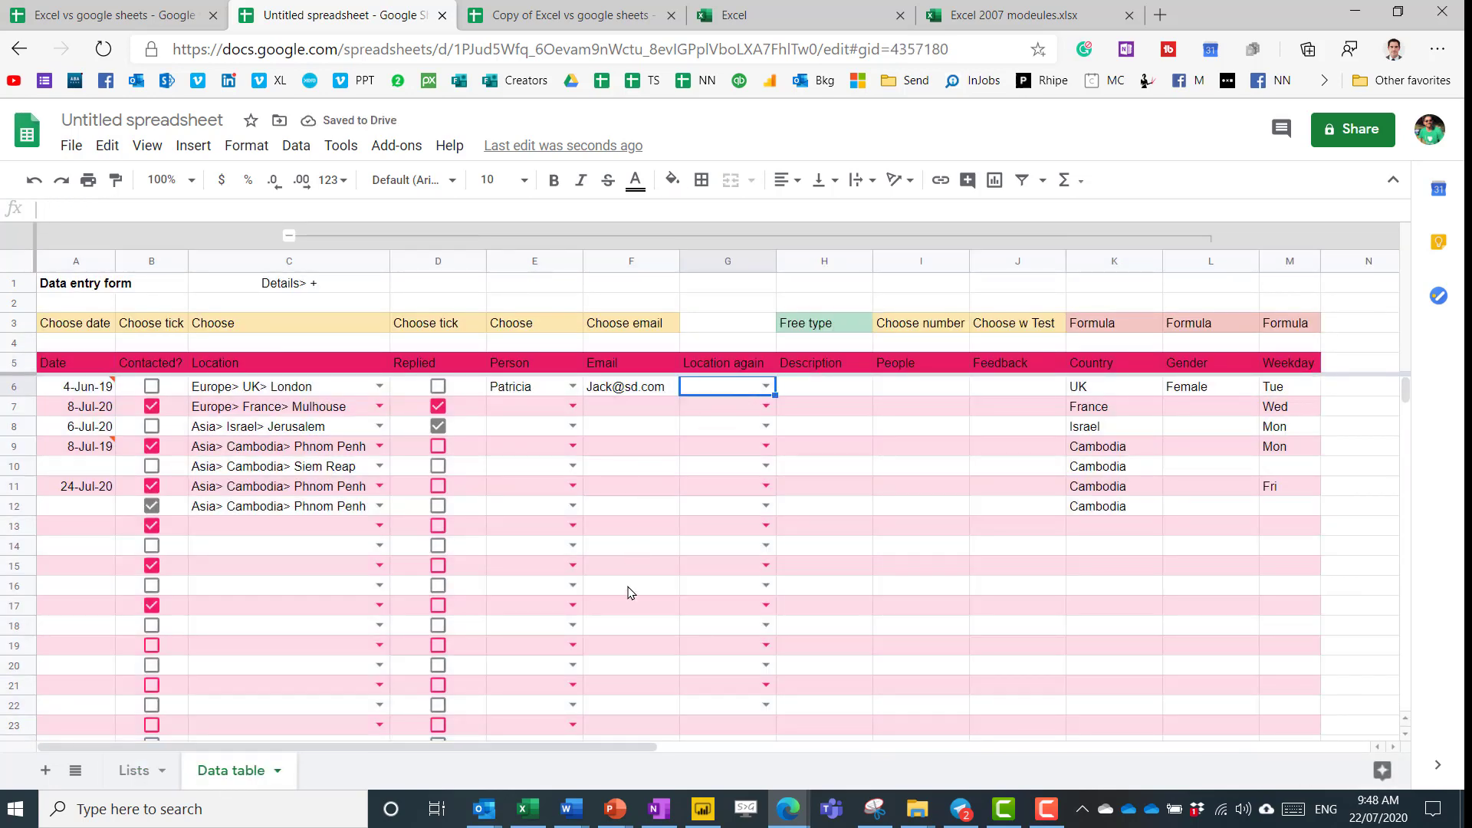
type("j")
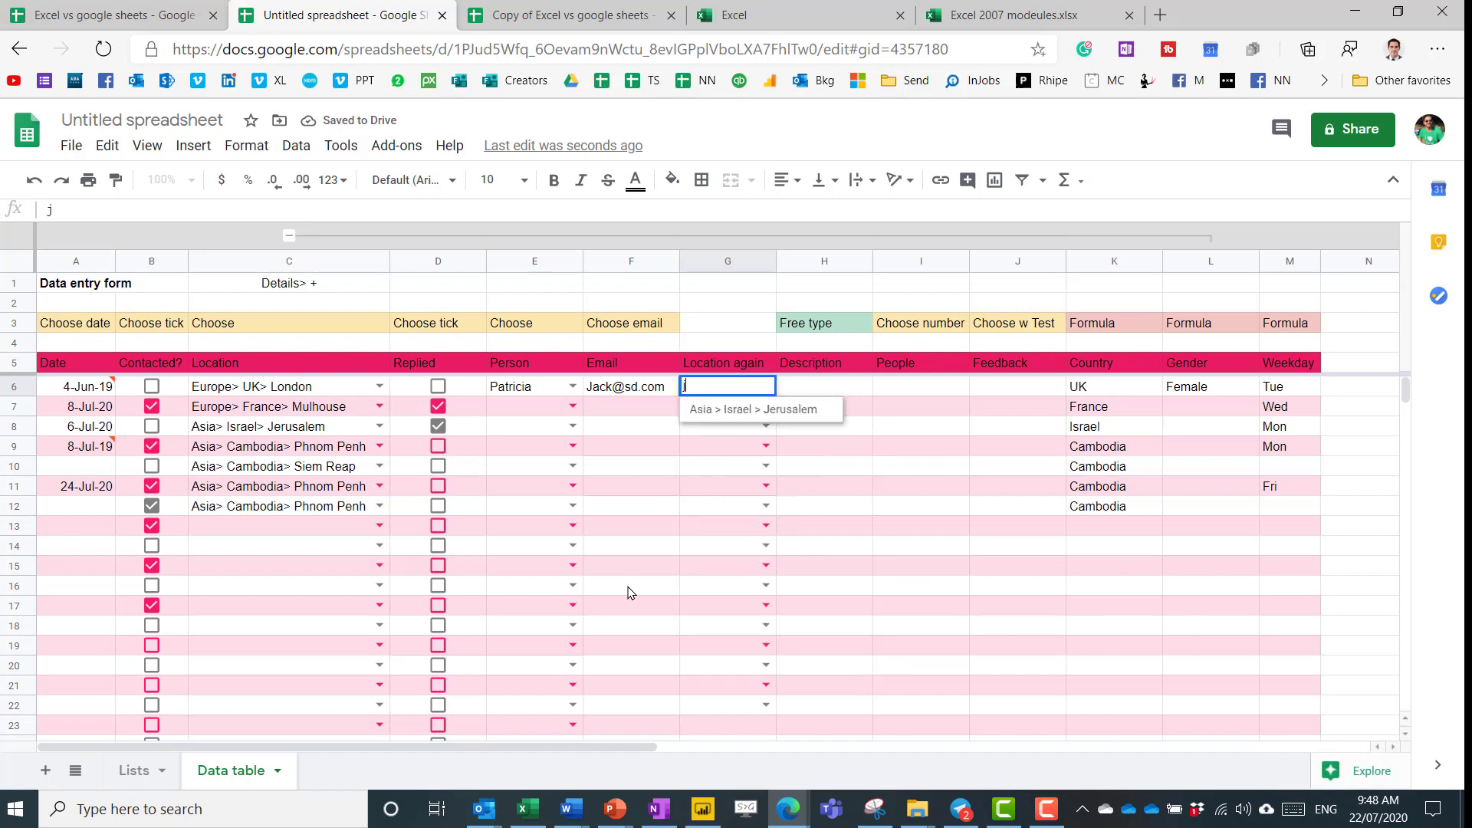
key("Return")
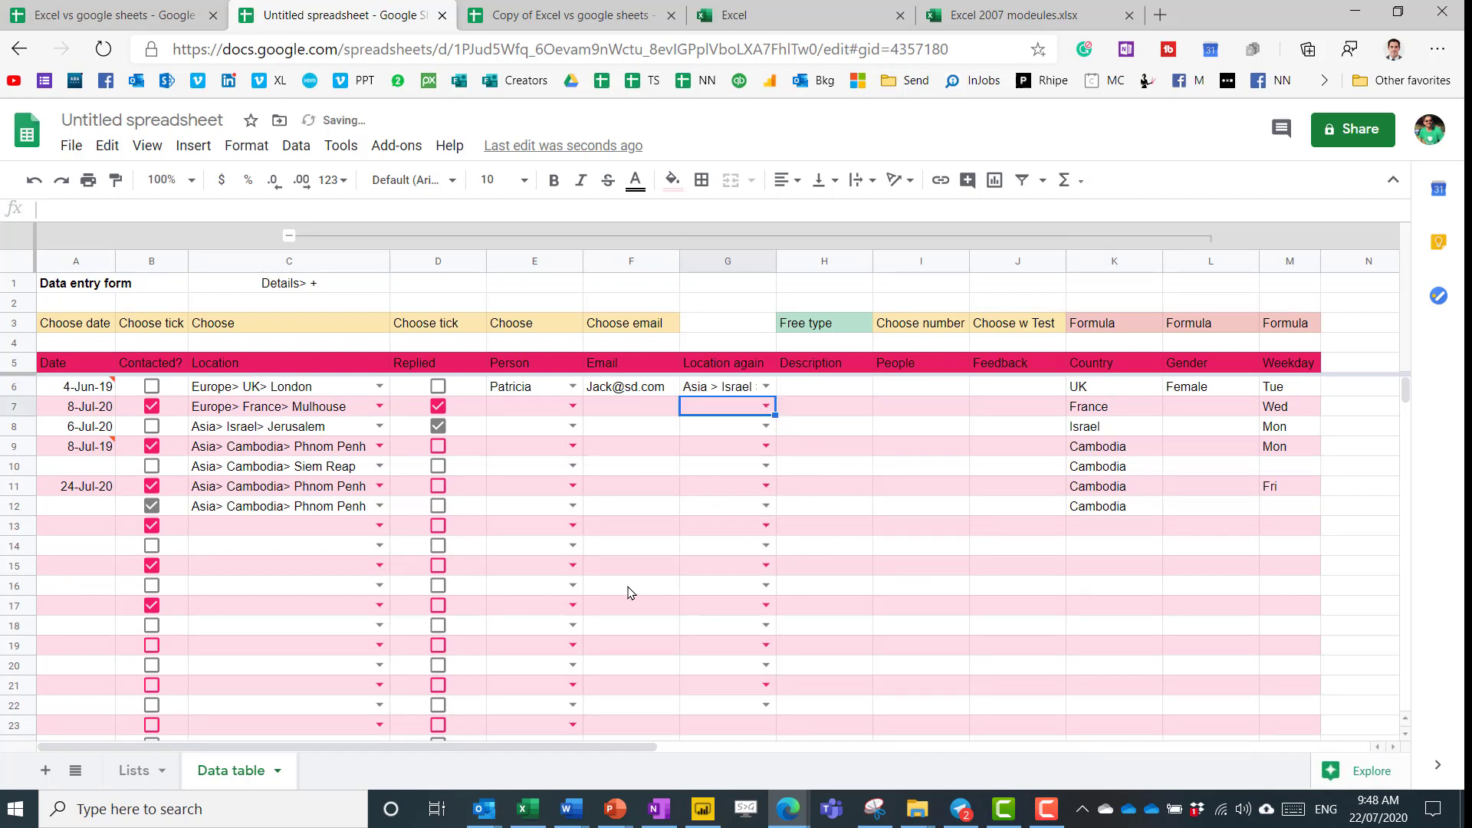
type("p")
key("Return")
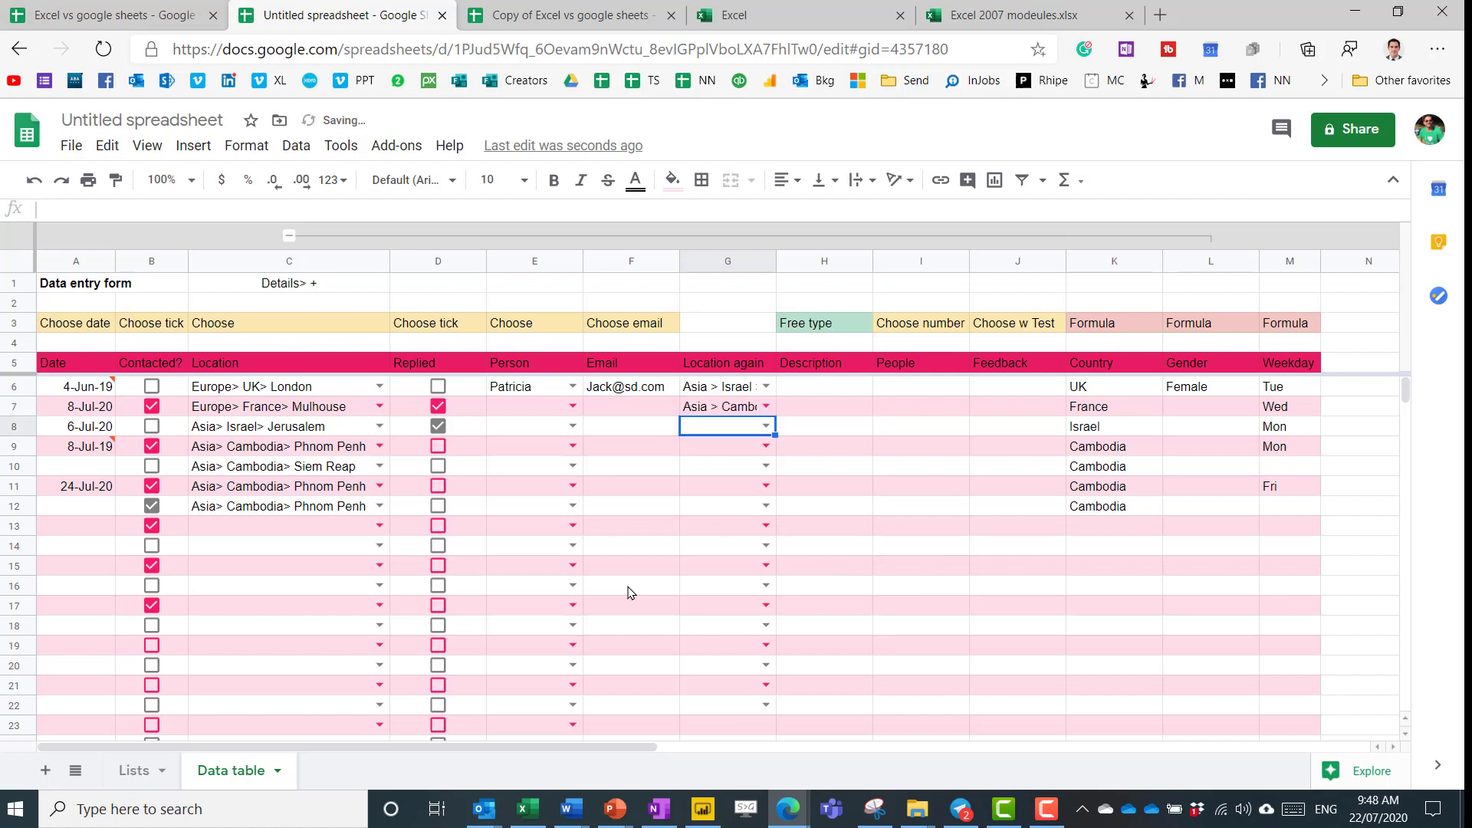
Browse the location suggestions for 'a' in G8, then cancel so G8 stays empty.
type("a")
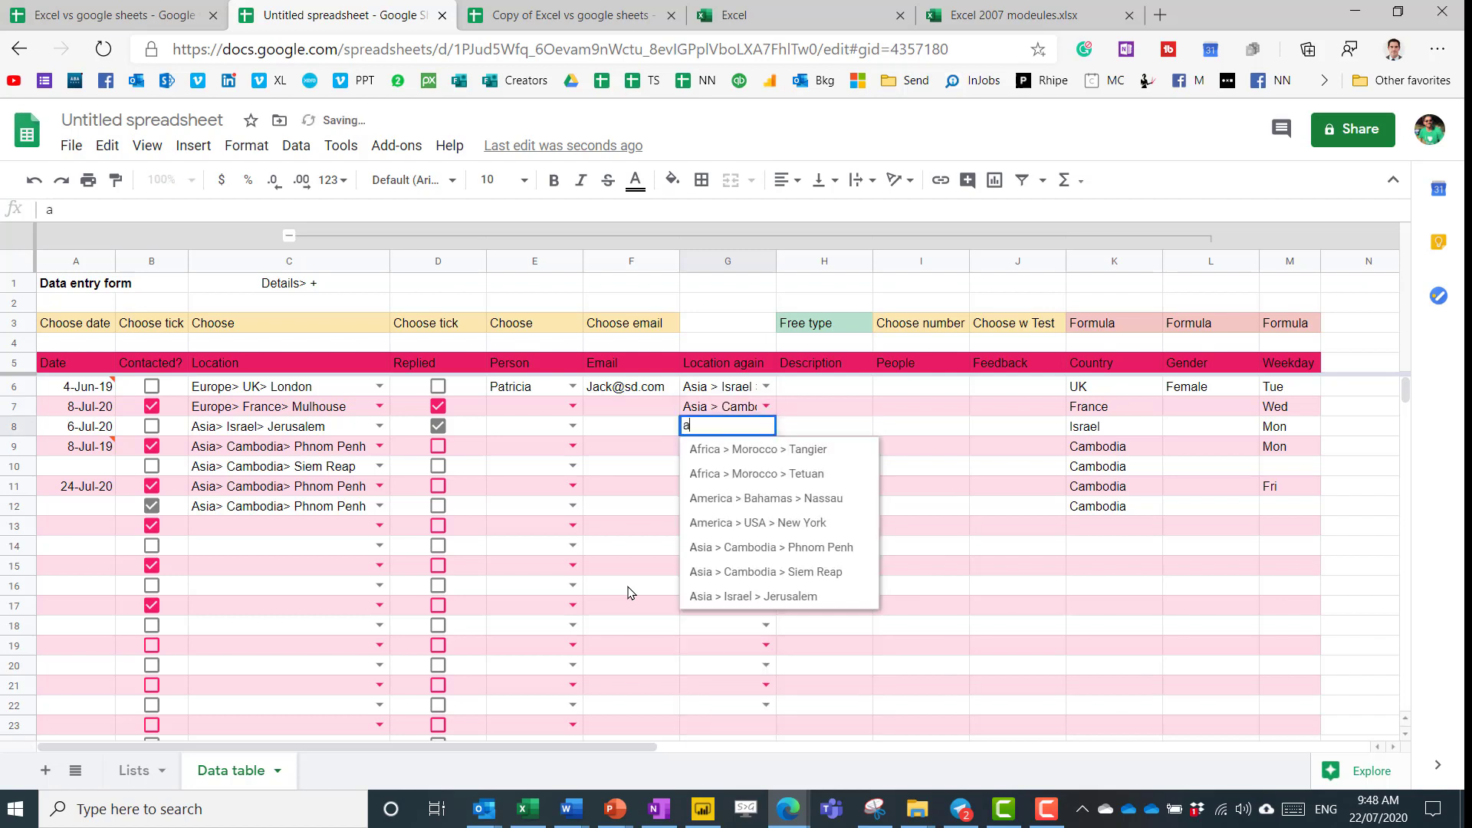
key("Down")
key("Down")
key("Down")
key("Down")
key("Down")
key("Down")
key("Down")
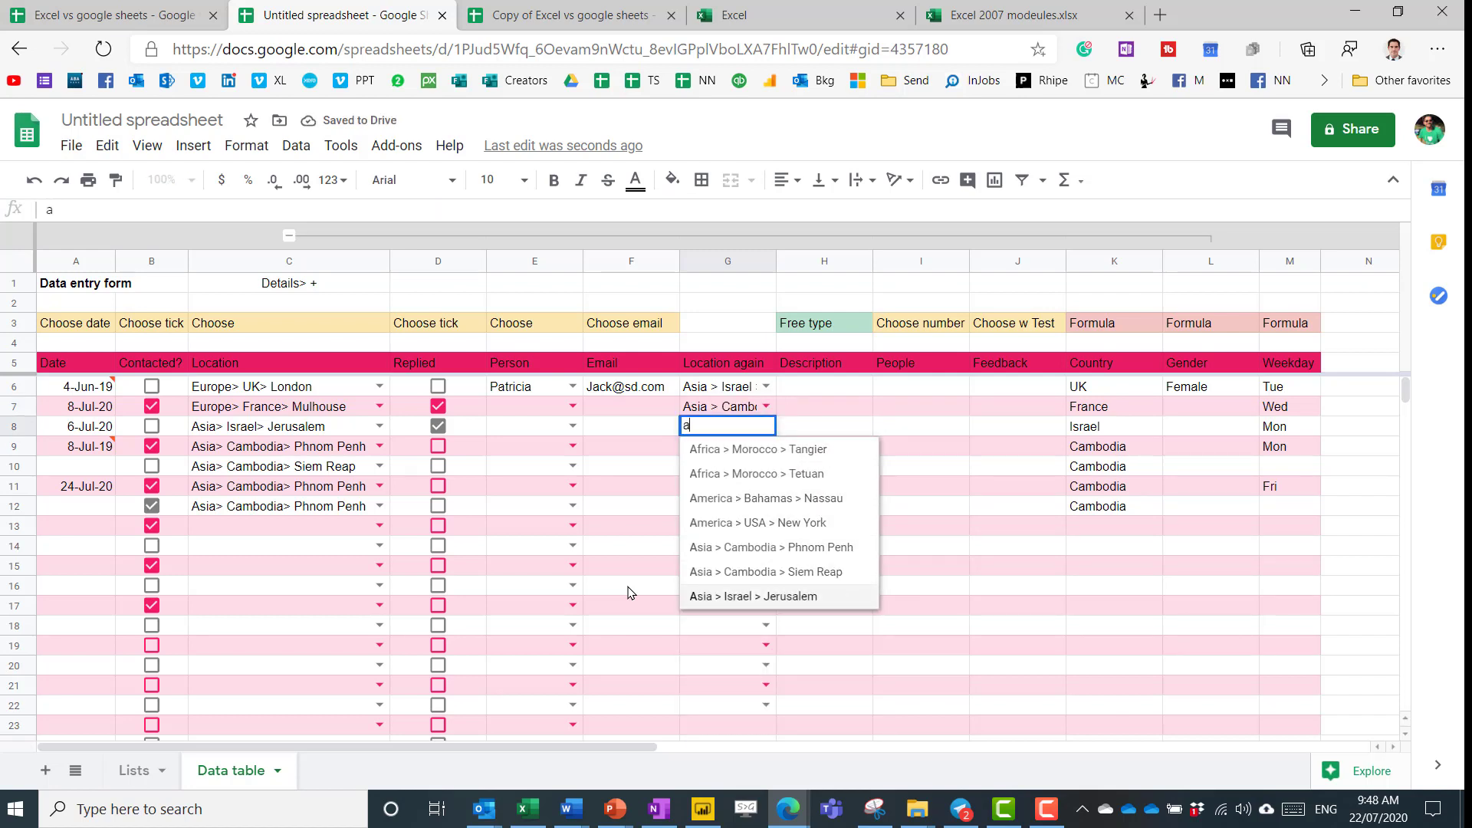
key("Up")
key("Up")
key("Escape")
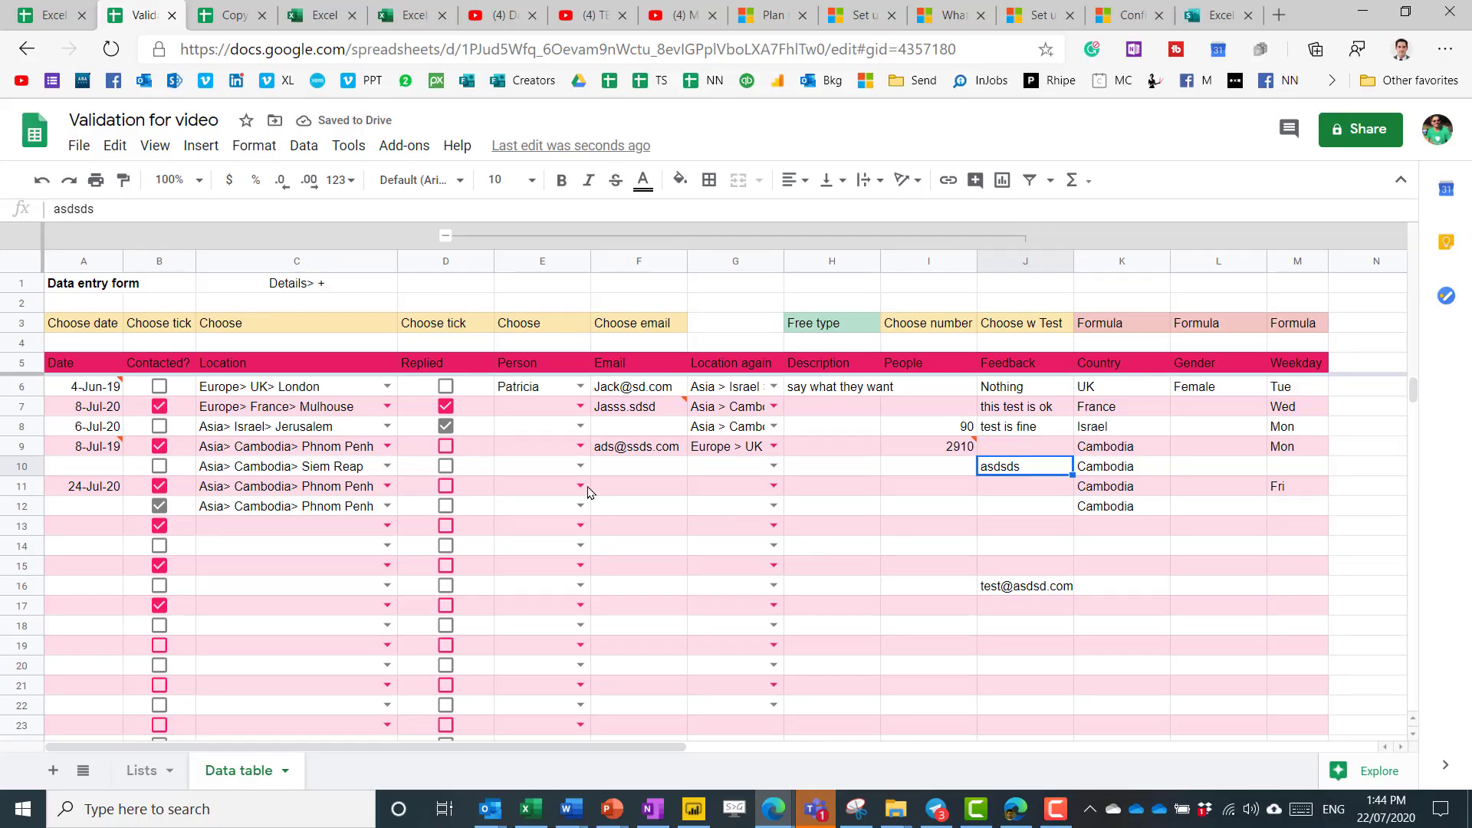
left_click_drag(83, 323, 1309, 323)
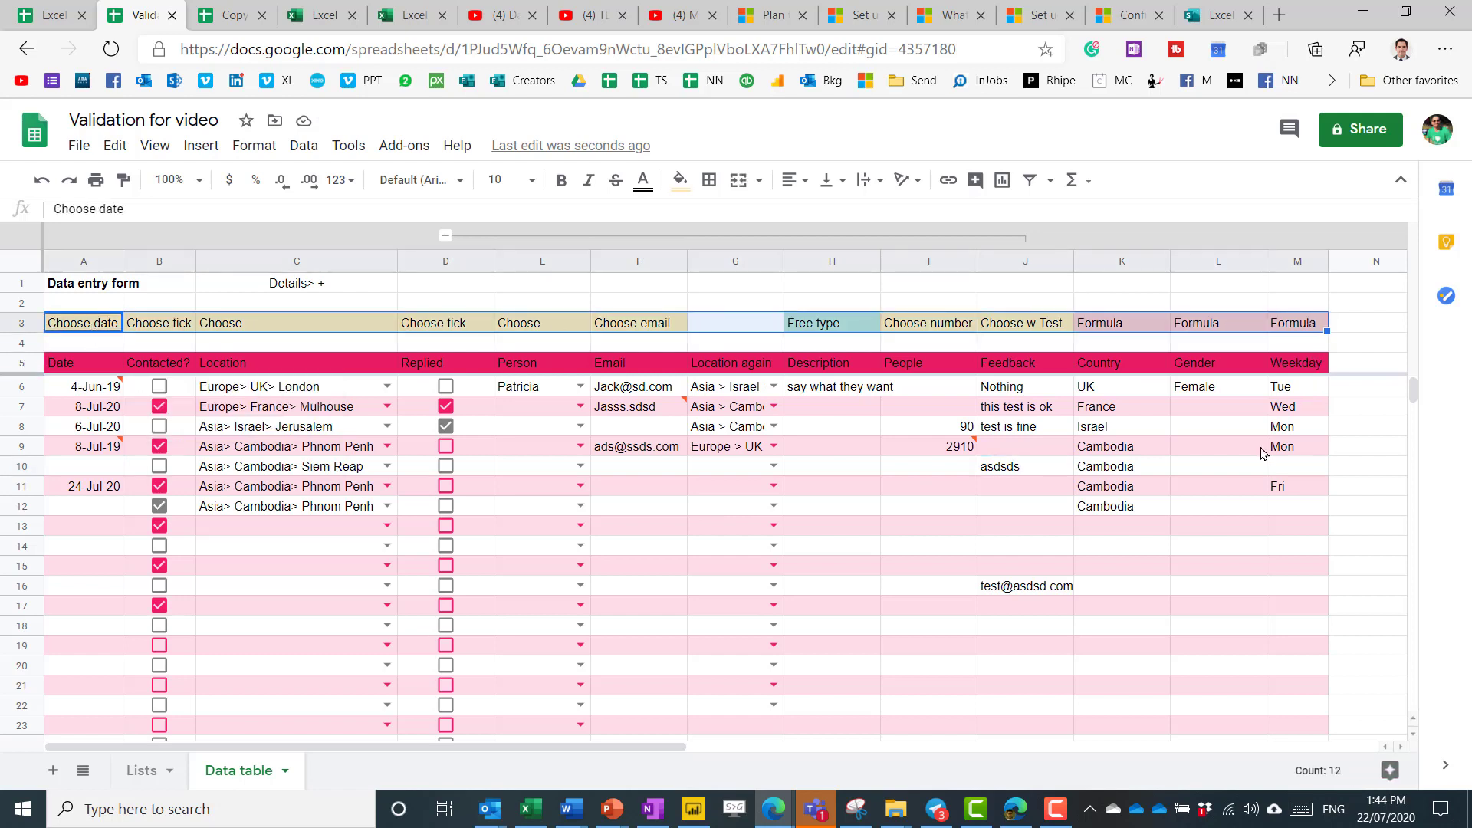
left_click(1019, 449)
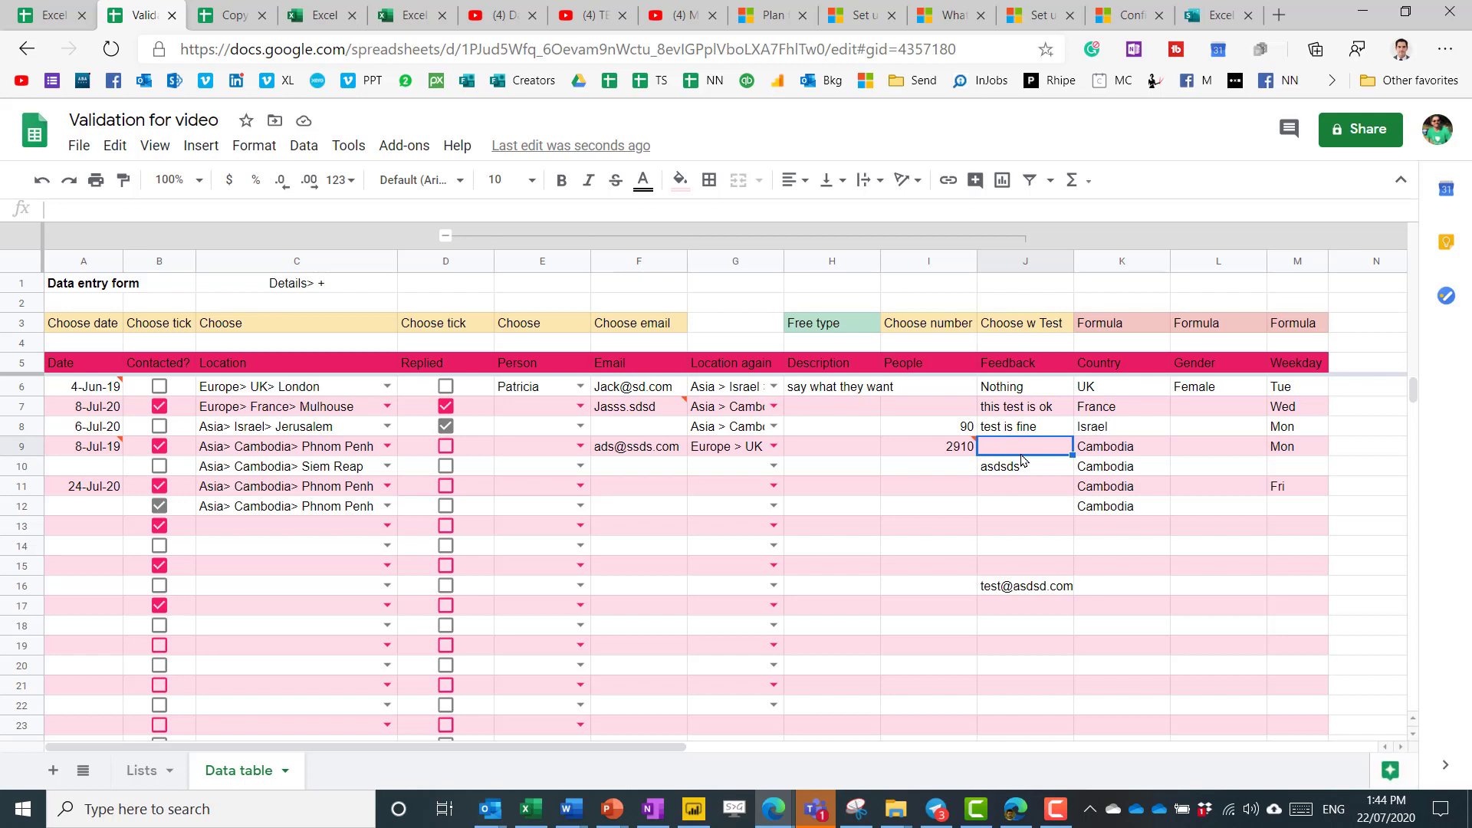
mouse_move(105, 455)
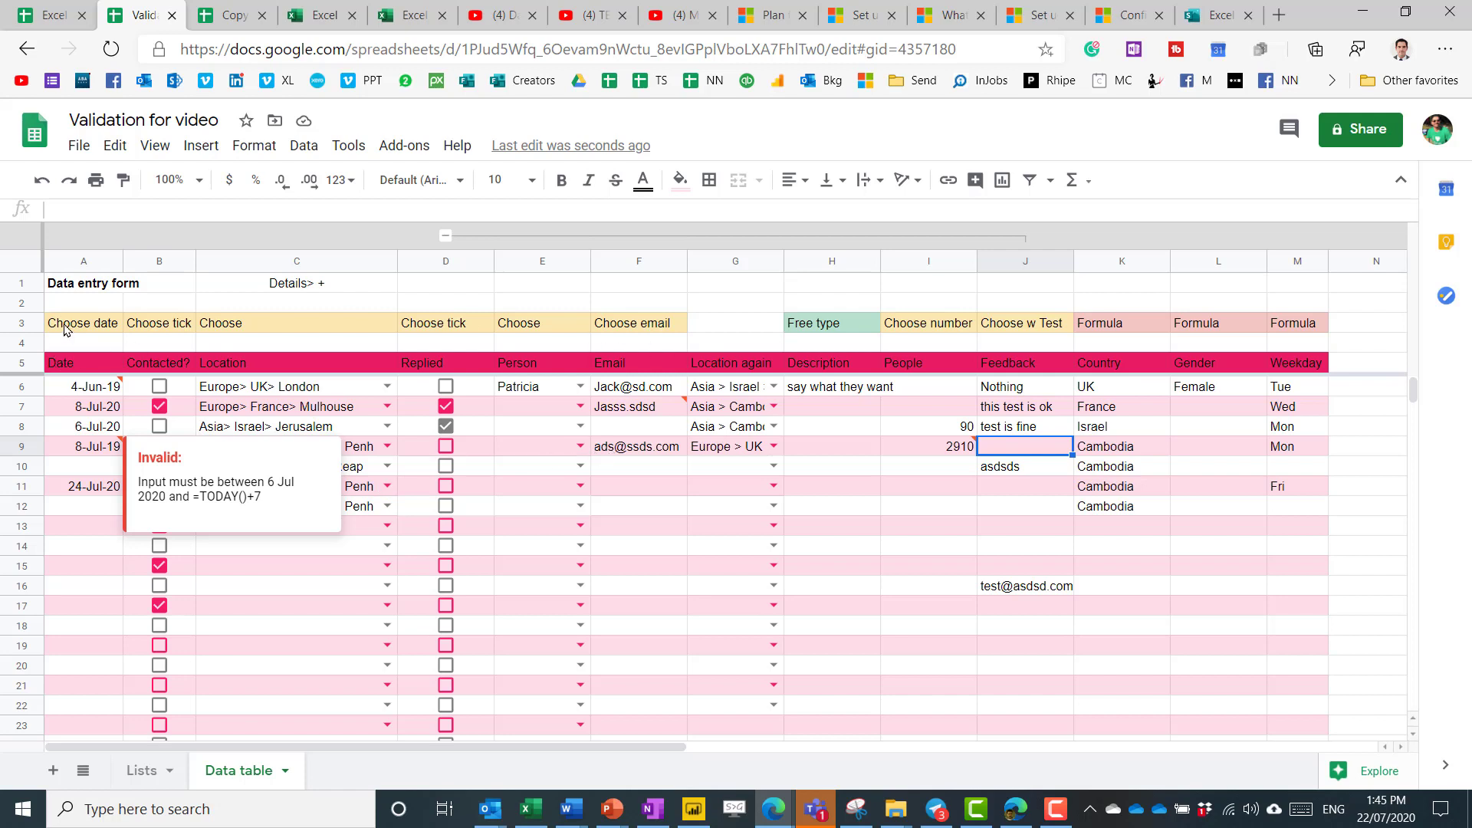
left_click_drag(65, 330, 1288, 332)
left_click(850, 286)
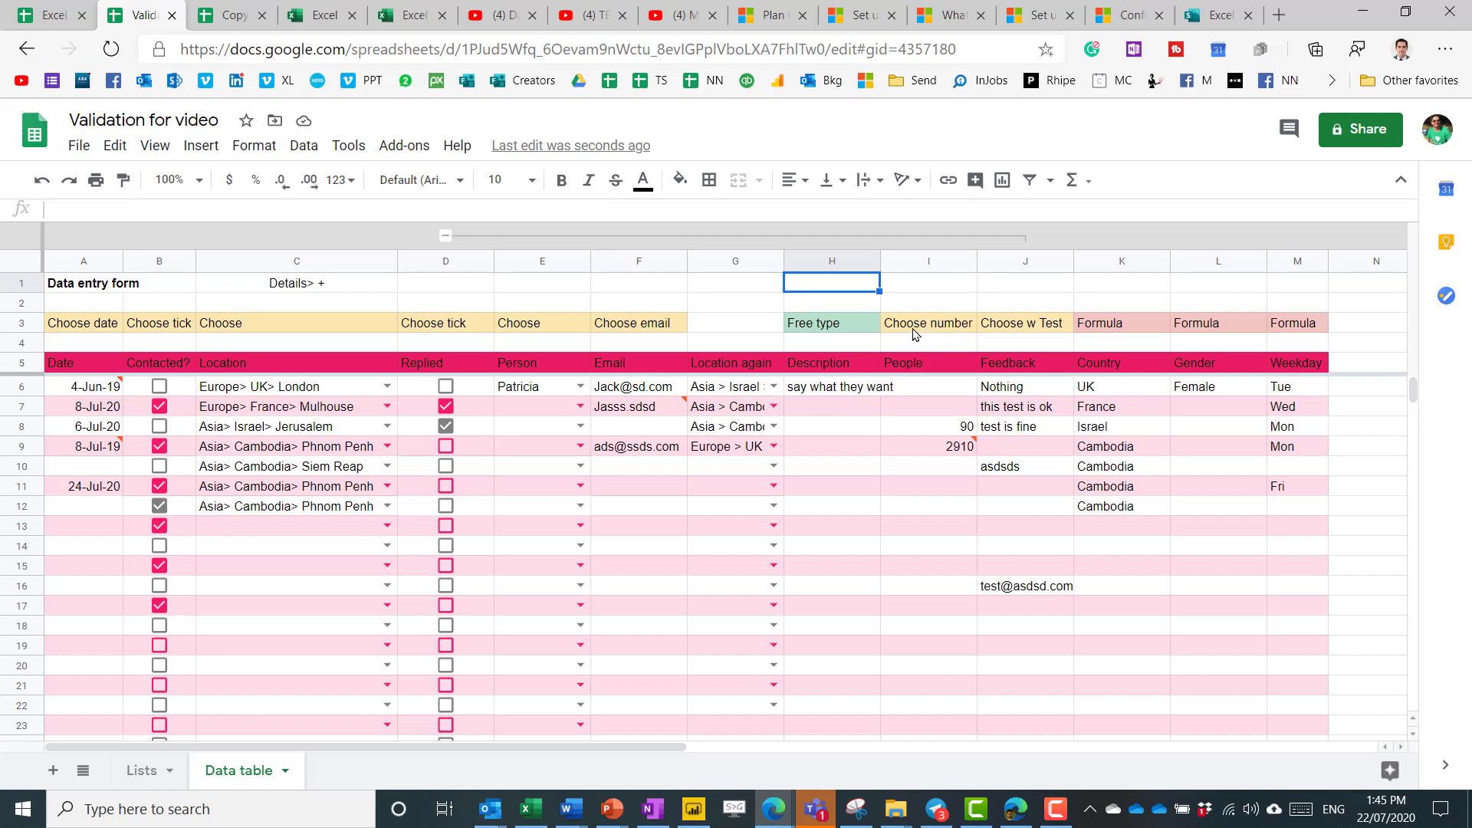
left_click(347, 325)
type("free type")
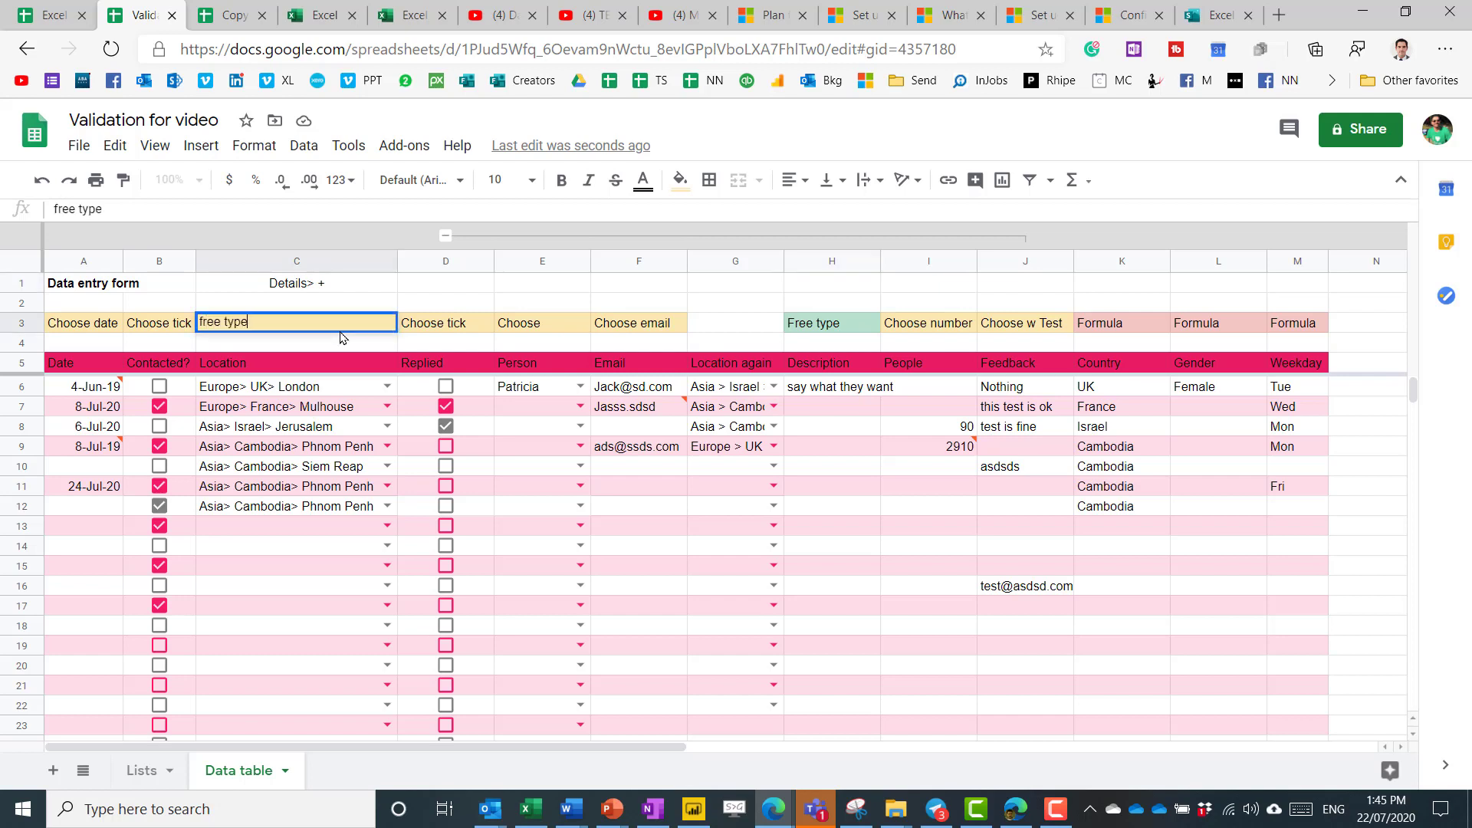
key("Return")
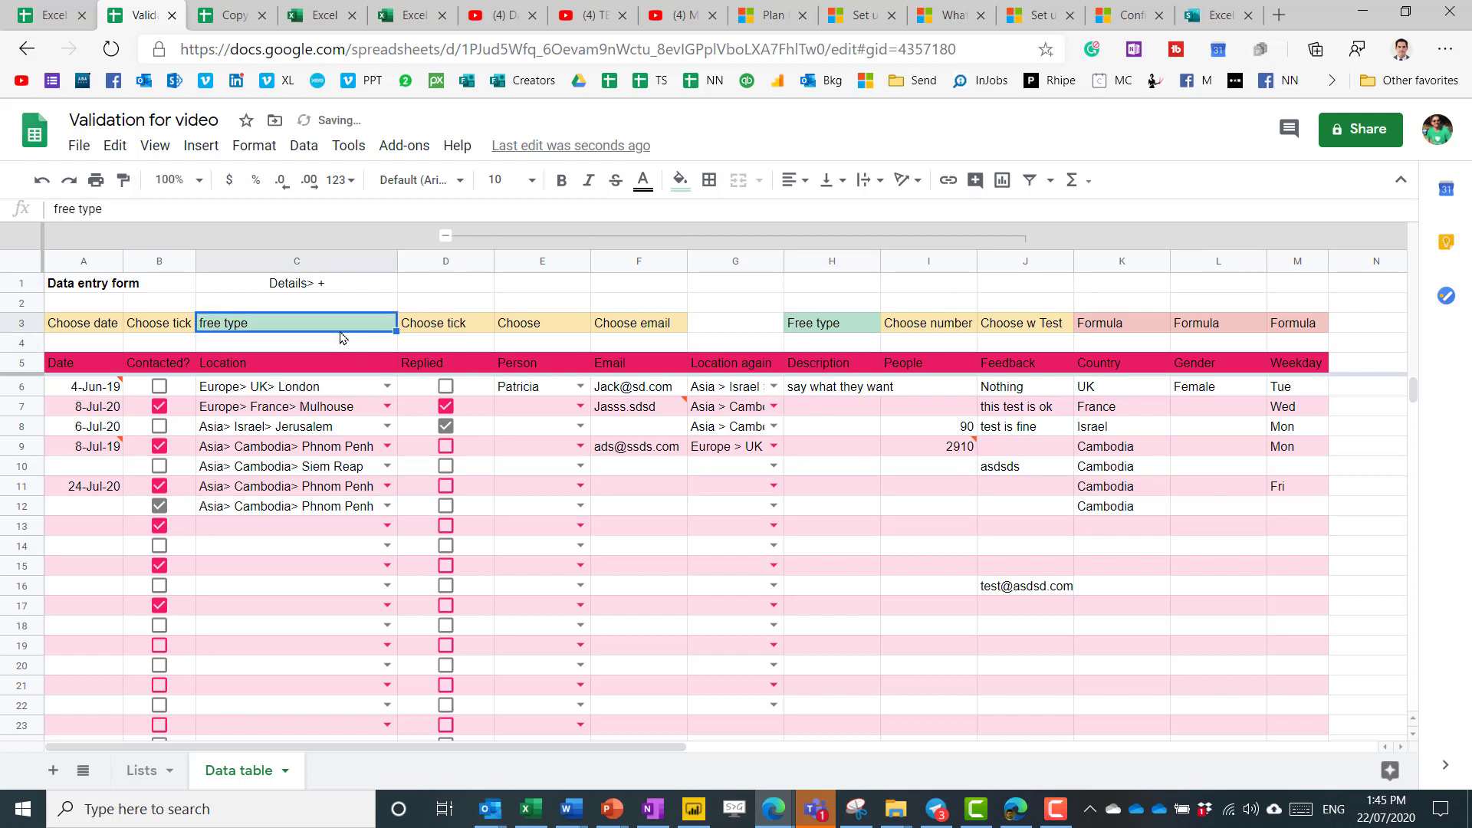
key("ctrl+z")
left_click_drag(86, 330, 1316, 317)
left_click(1312, 322, "shift")
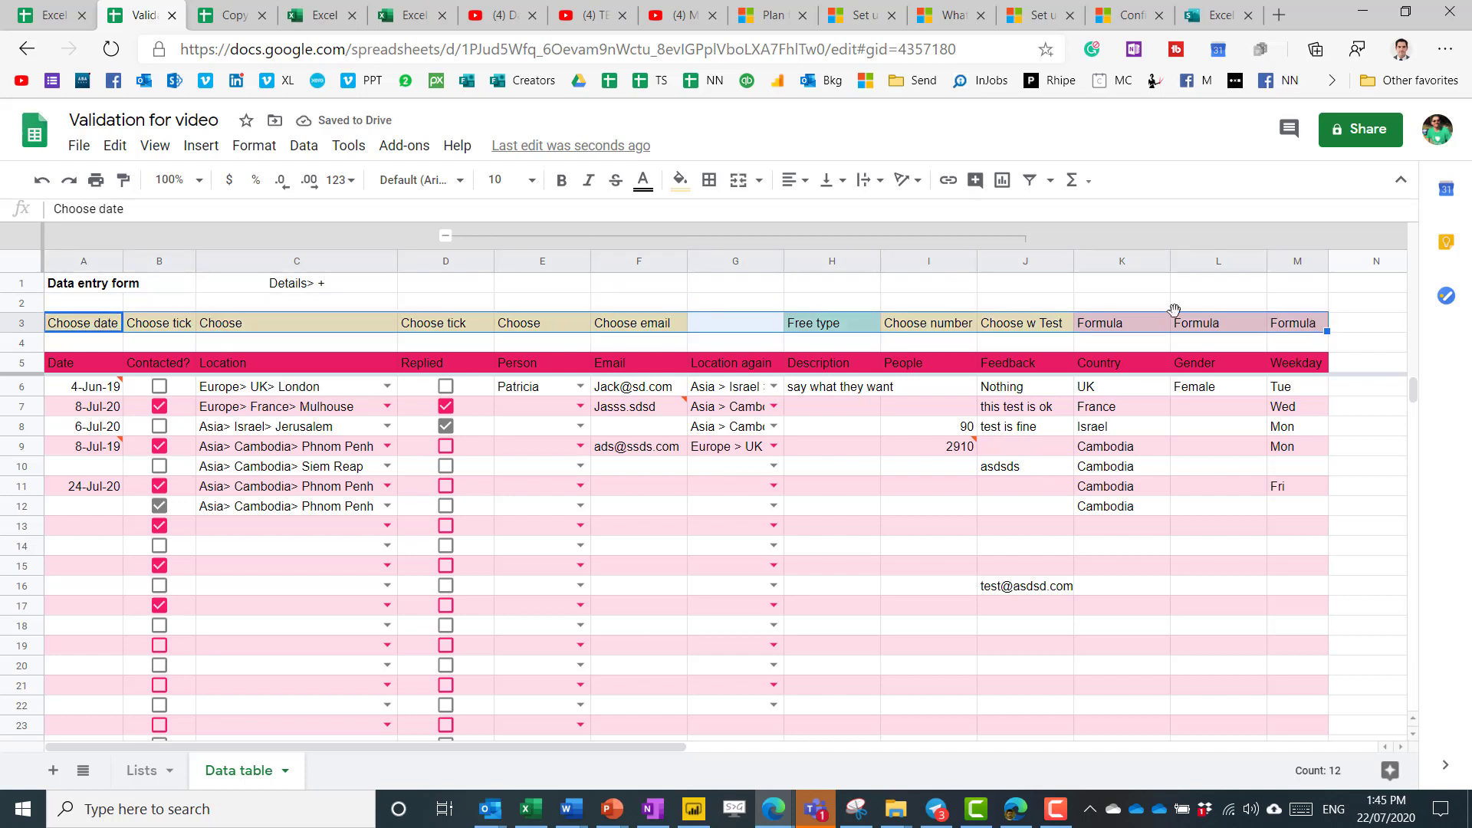
Clear row 3's formatting, then add a yellow Text-contains rule for 'choose'.
left_click(263, 146)
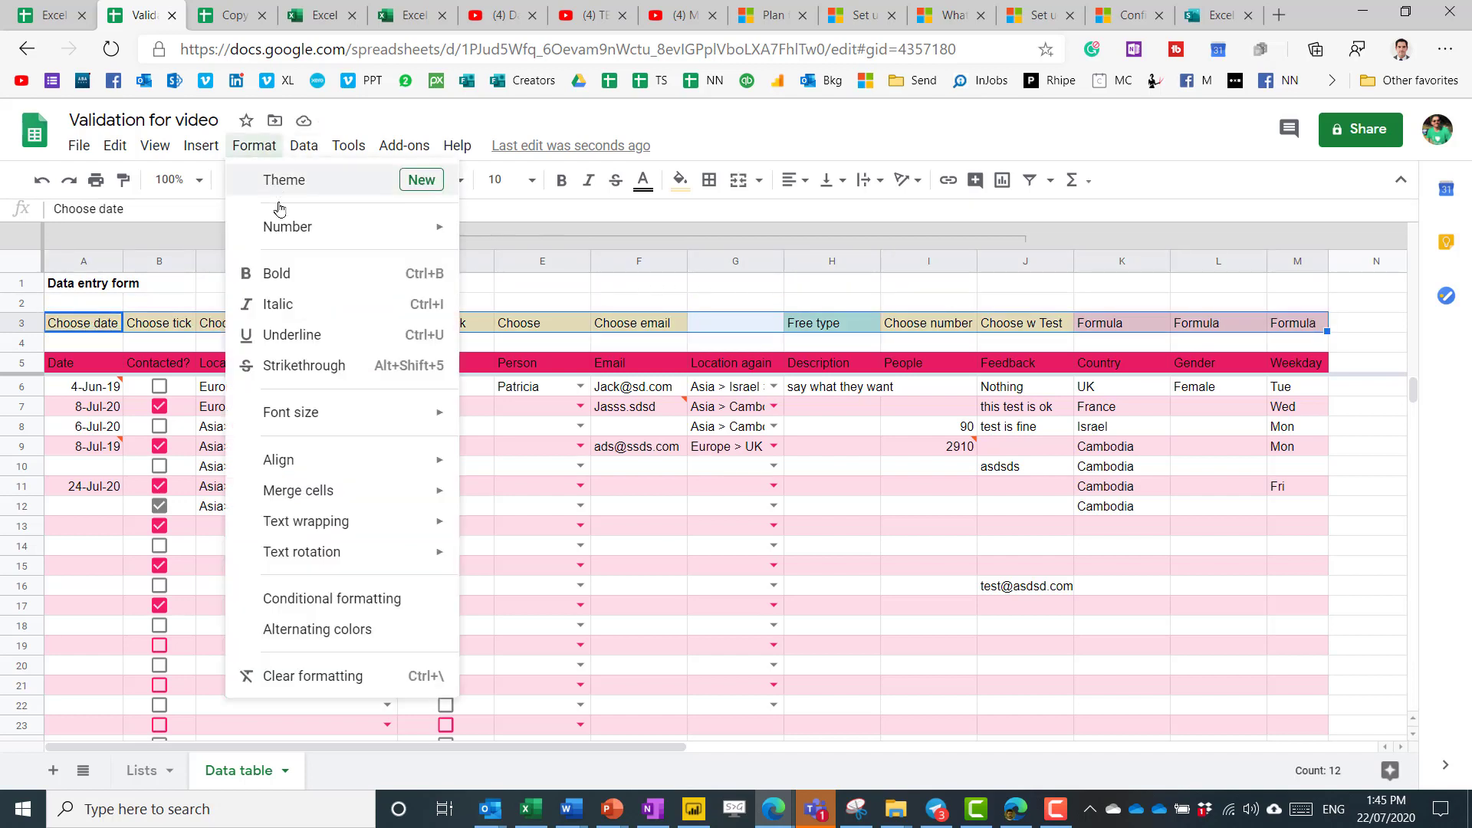
left_click(322, 675)
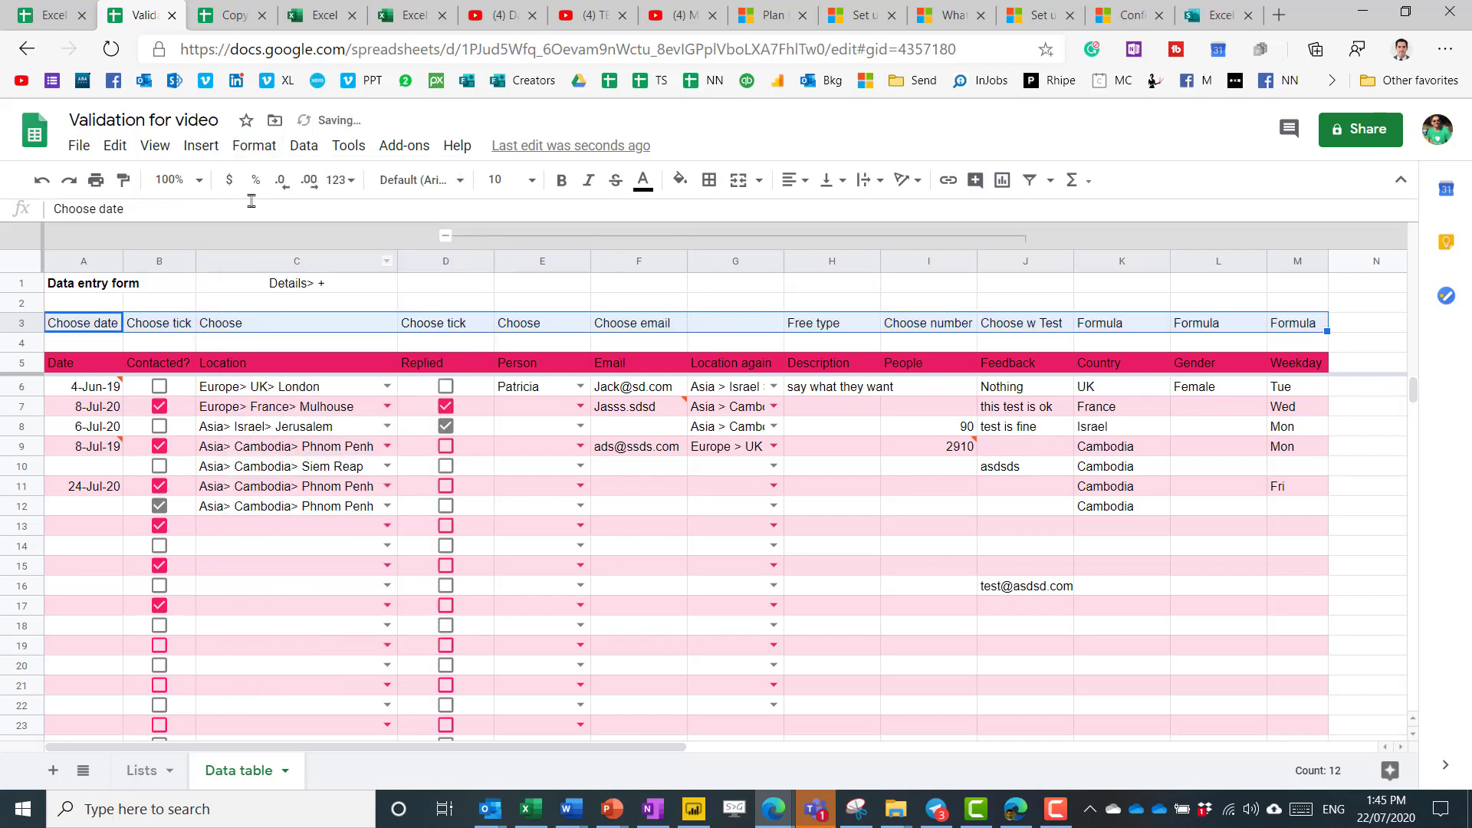
left_click(261, 147)
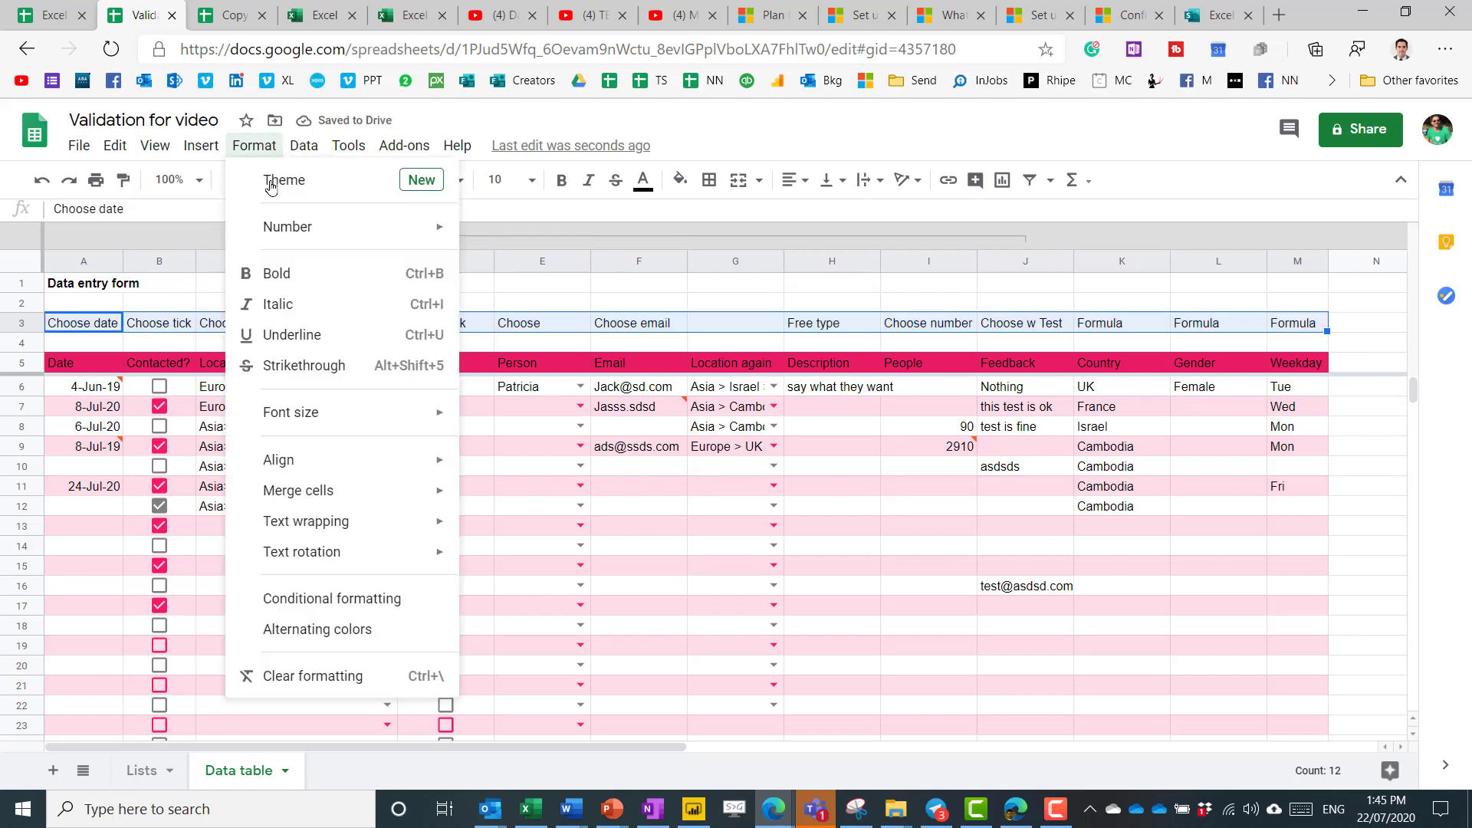
left_click(336, 597)
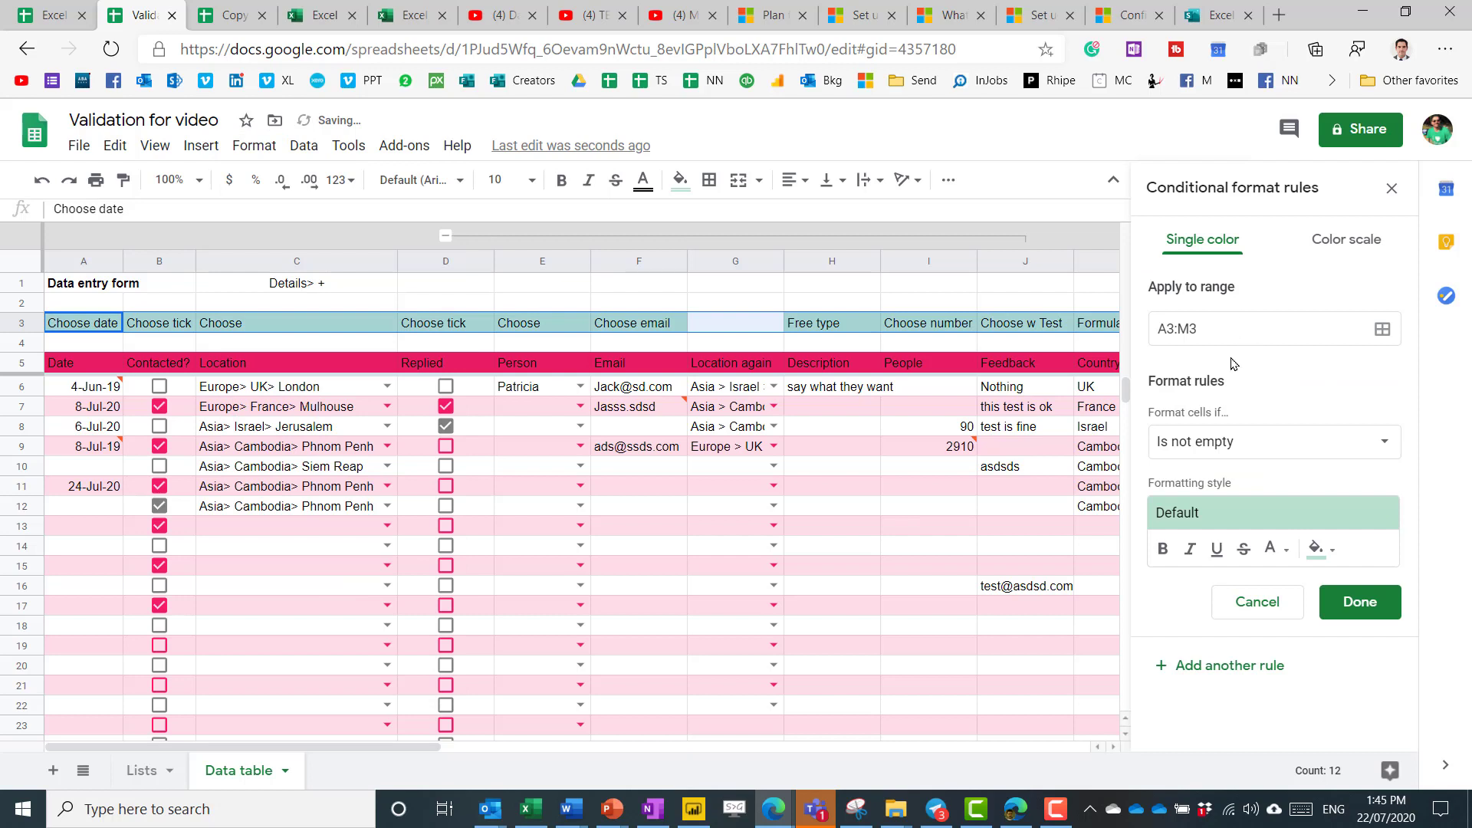
left_click(1230, 443)
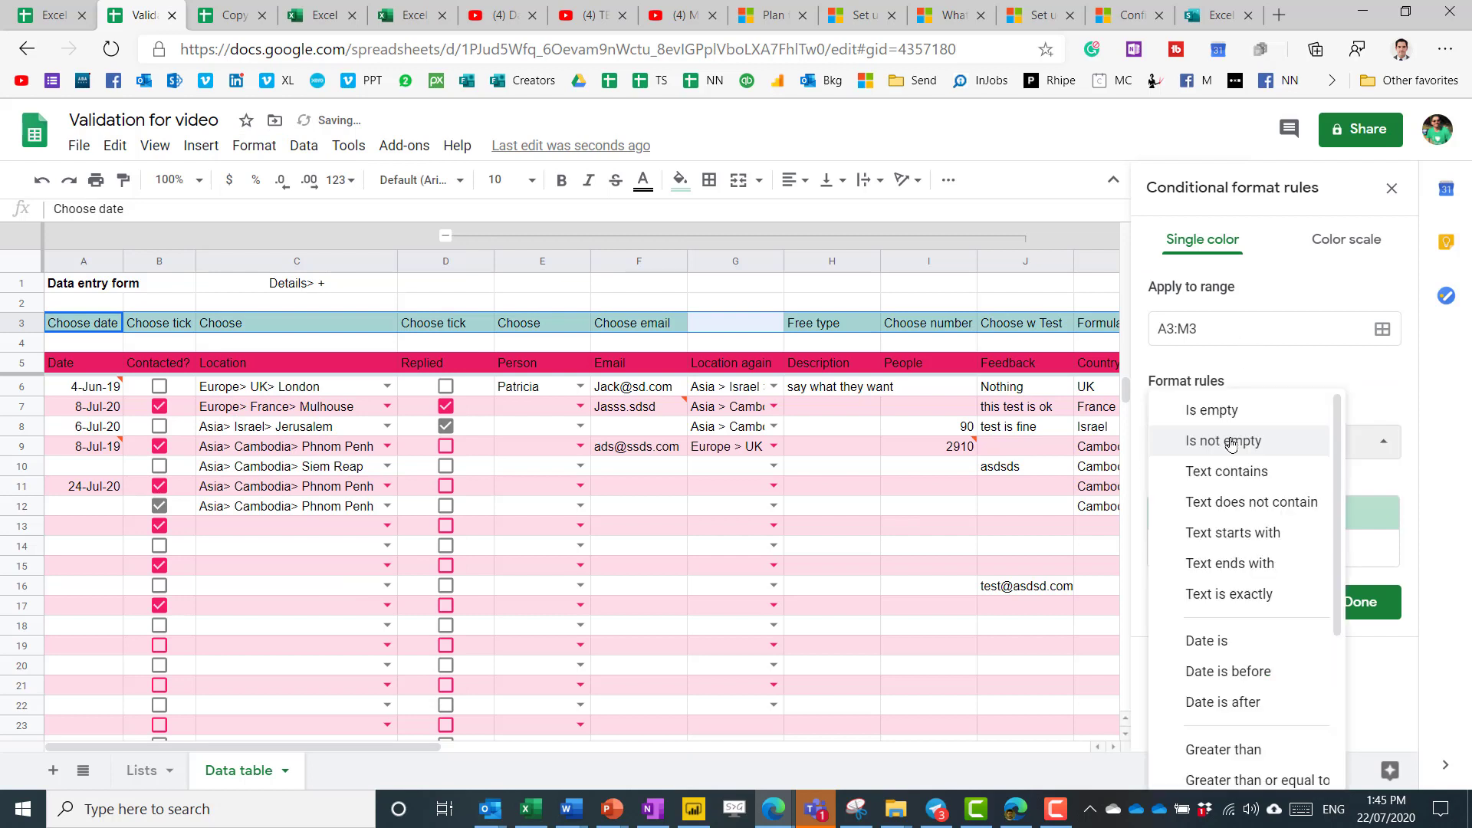
left_click(1224, 477)
left_click(1219, 485)
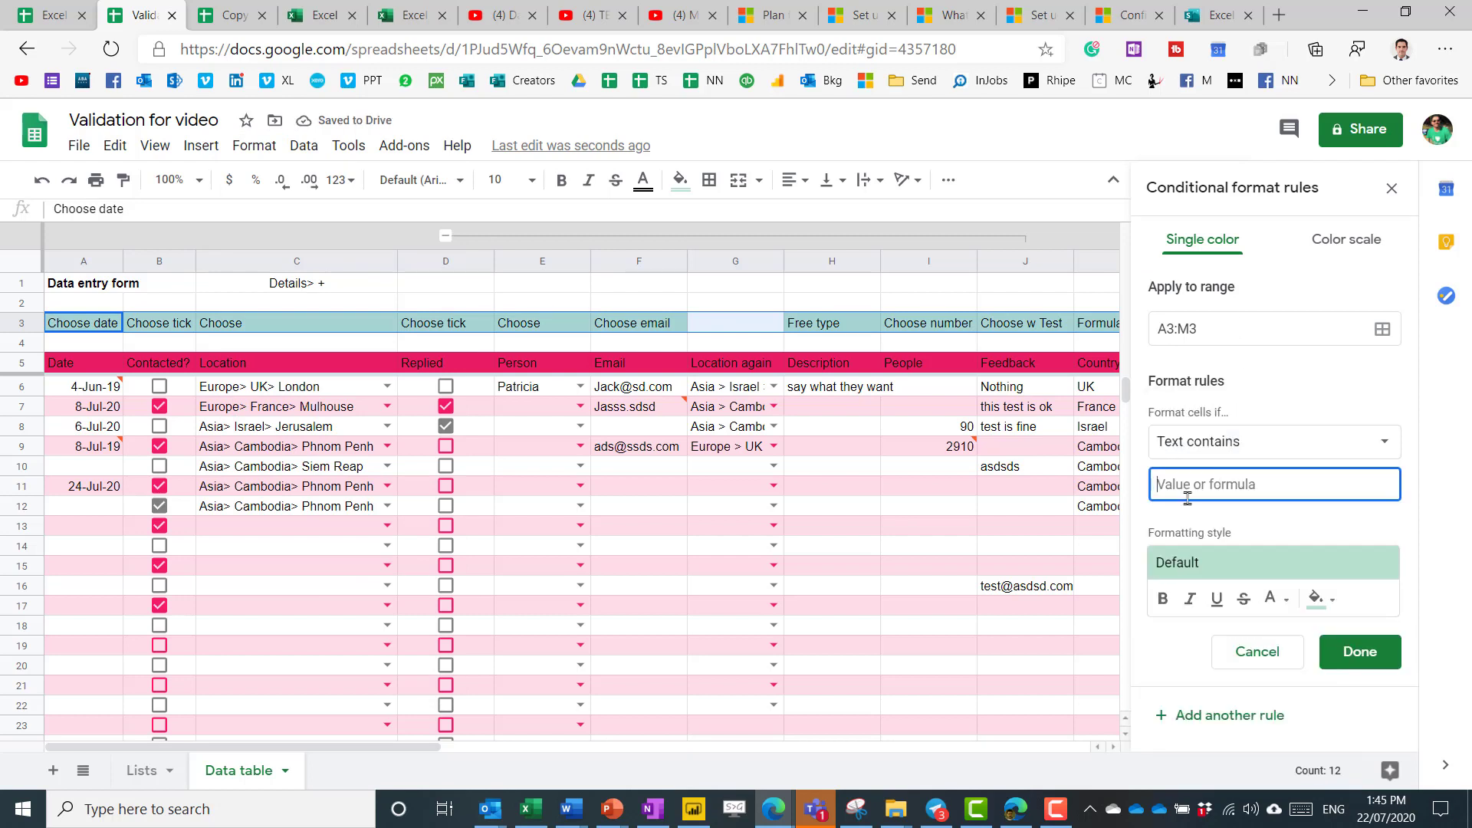
type("choose")
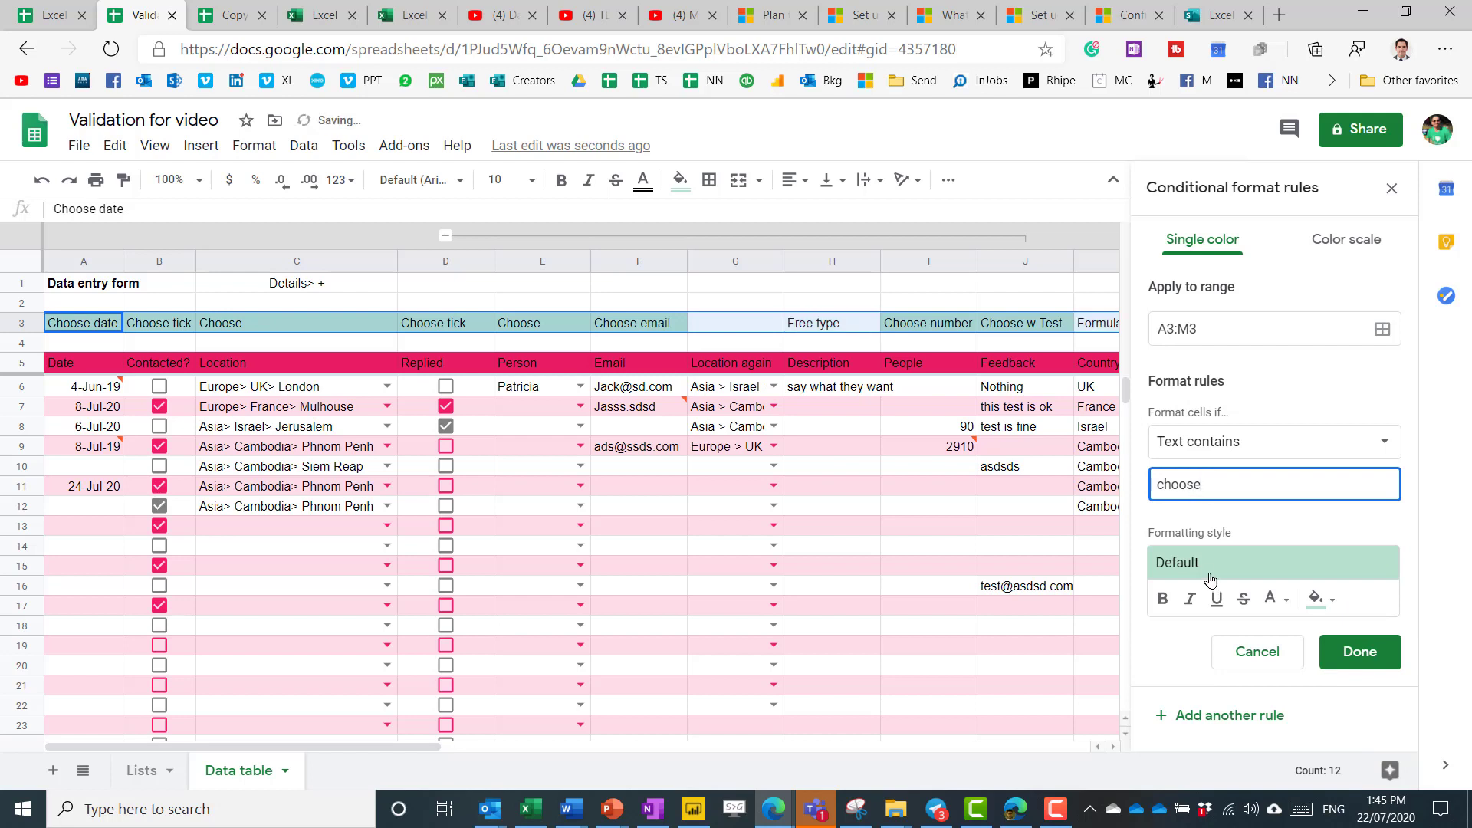
left_click(1210, 572)
left_click(1274, 615)
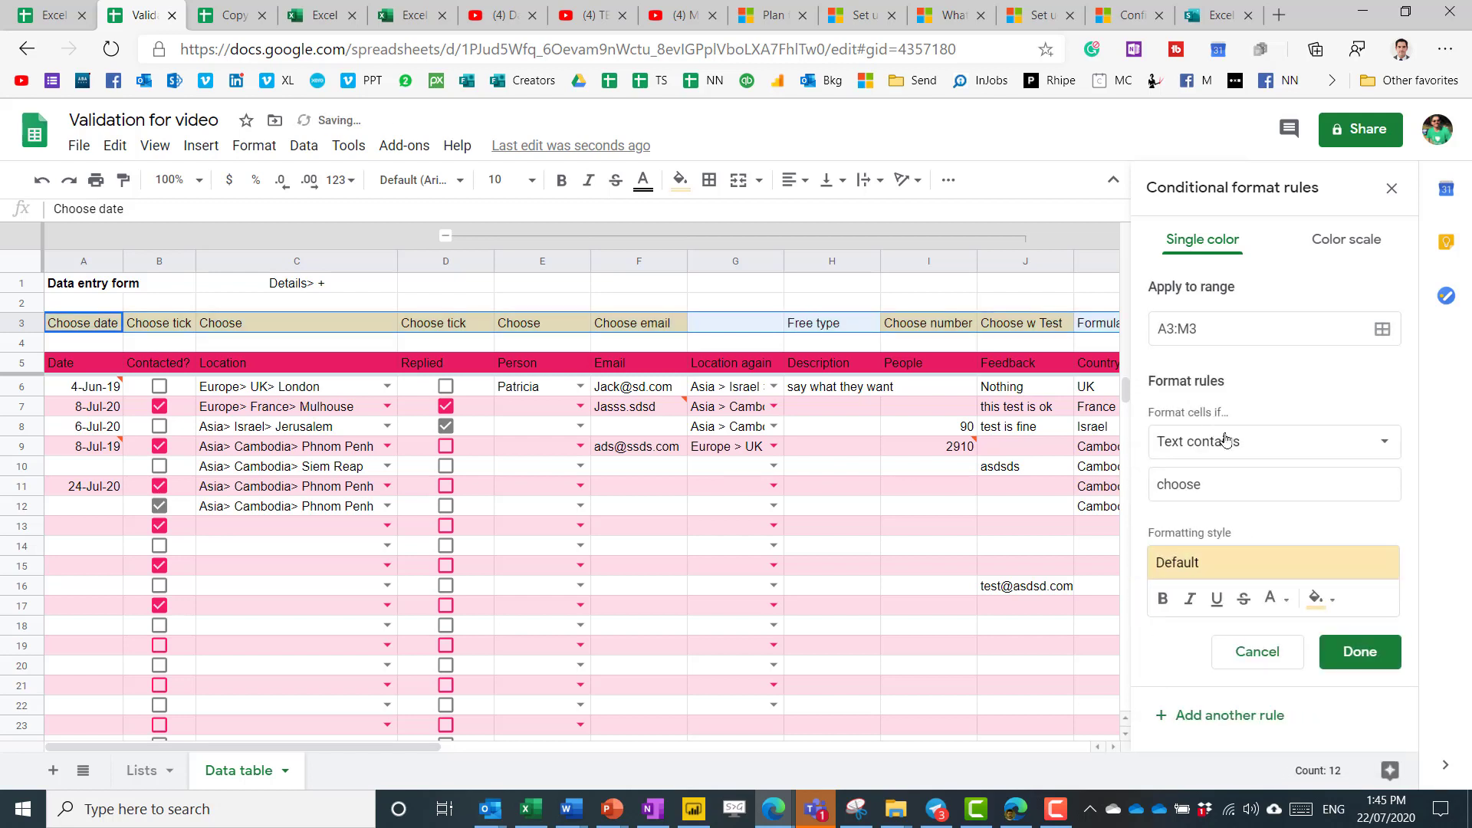
Add a red Text-contains rule for 'formula'.
left_click_drag(1227, 484, 1012, 482)
type("formulas")
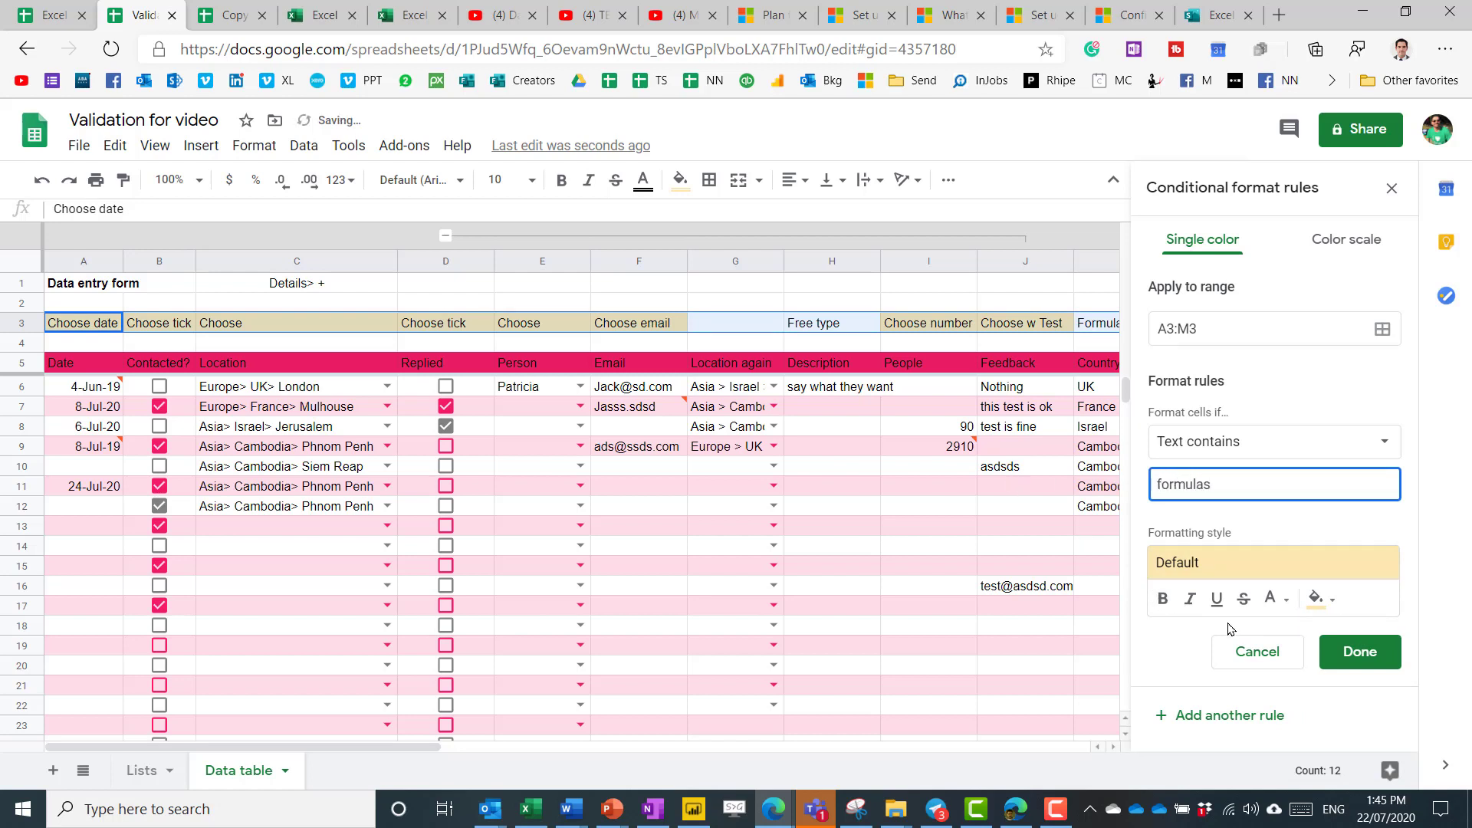
left_click(1233, 564)
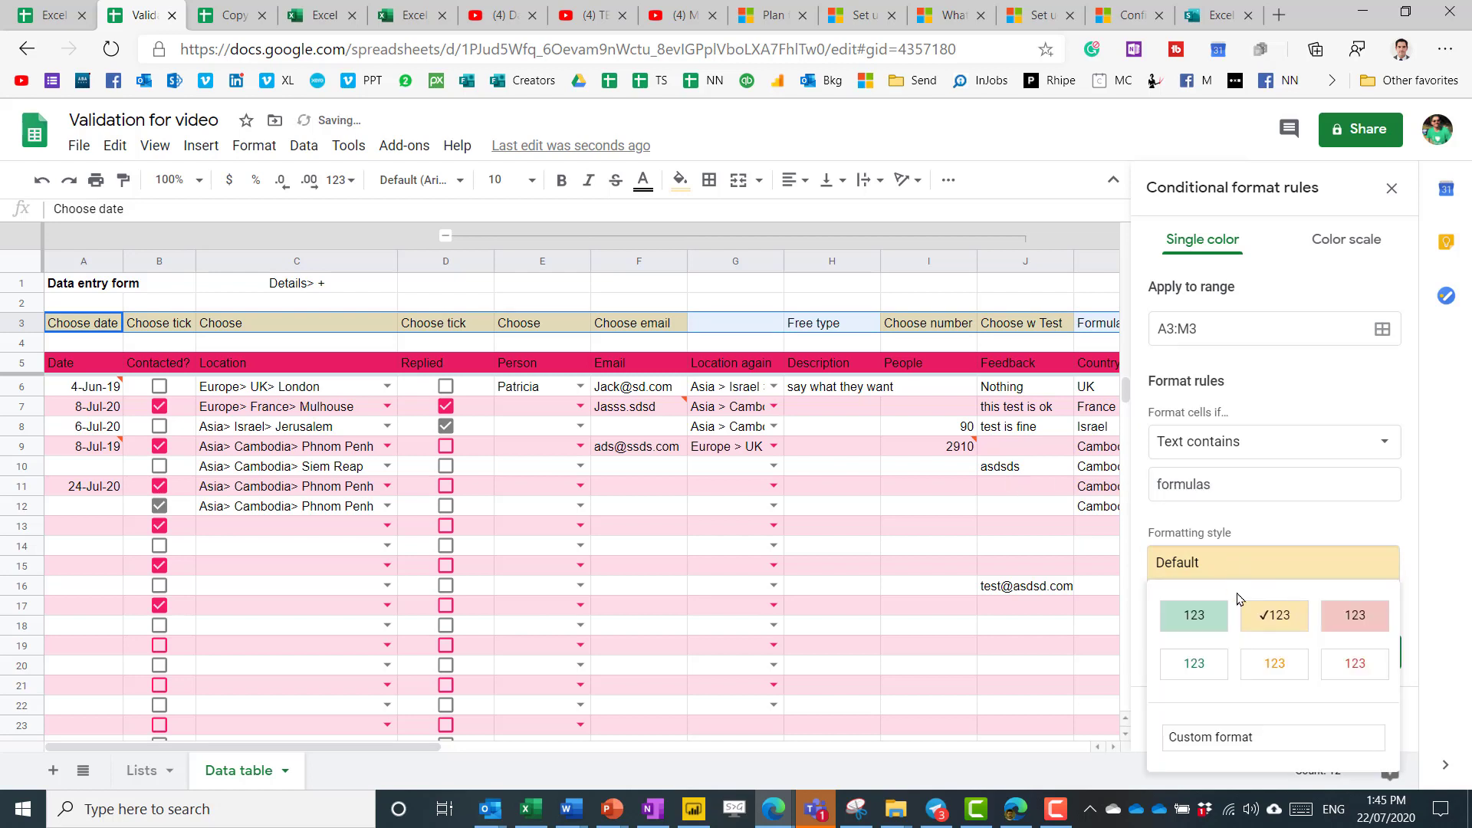
left_click(1346, 613)
left_click(1241, 491)
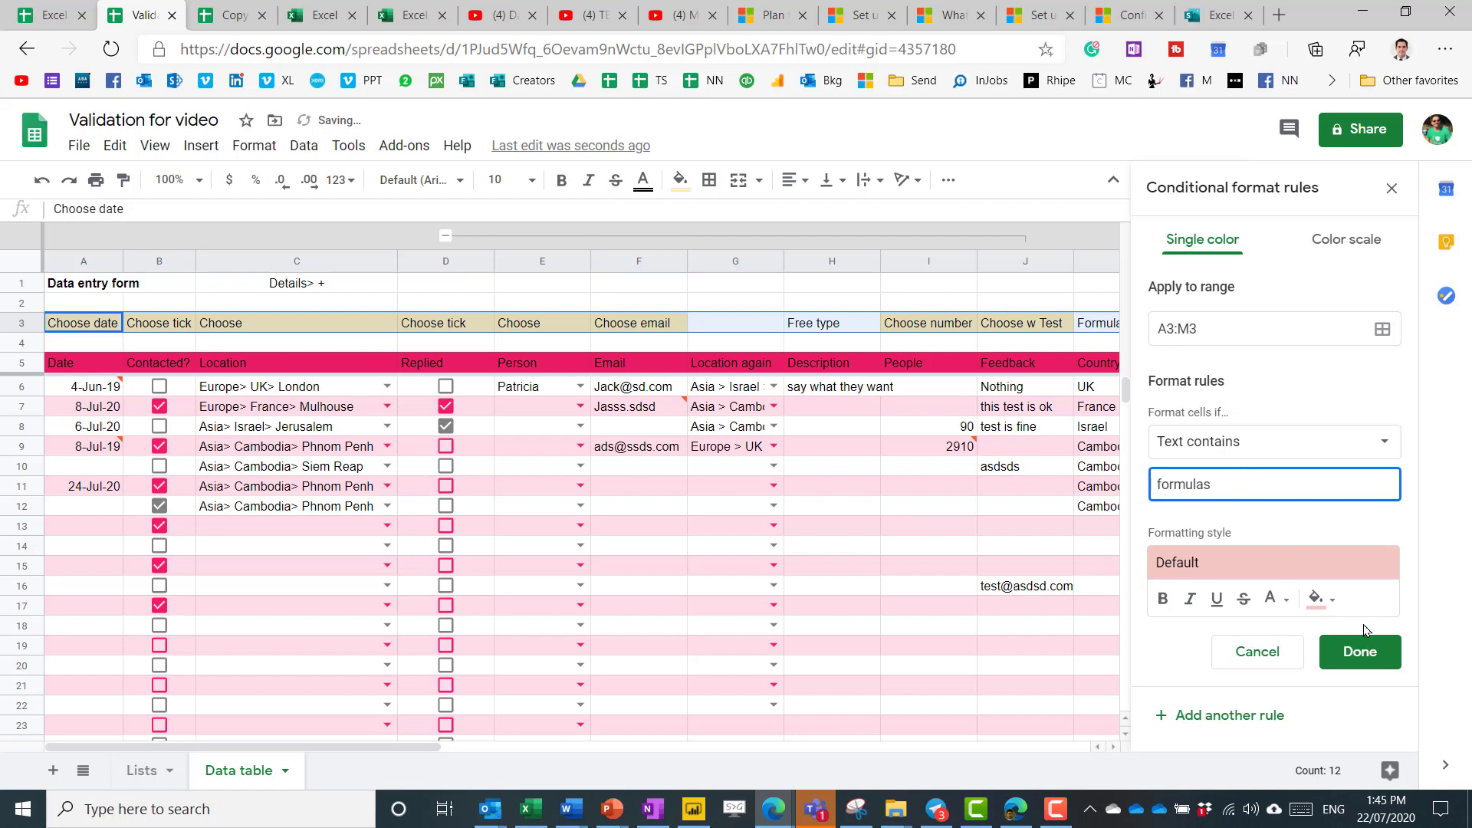
key("BackSpace")
left_click(1248, 731)
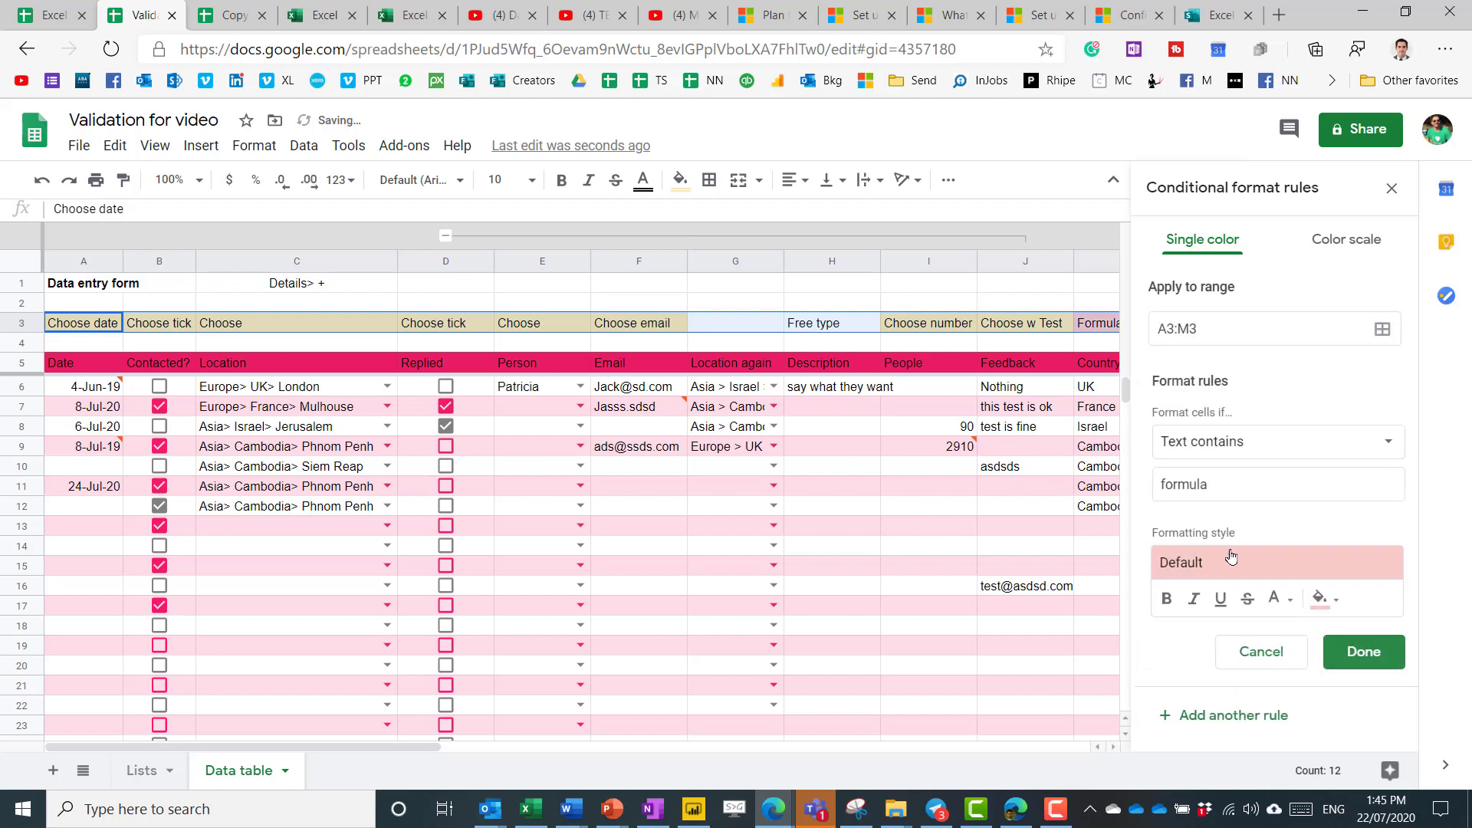
Add a green Text-contains rule for 'free', save it and close the rules panel.
double_click(1231, 485)
type("free")
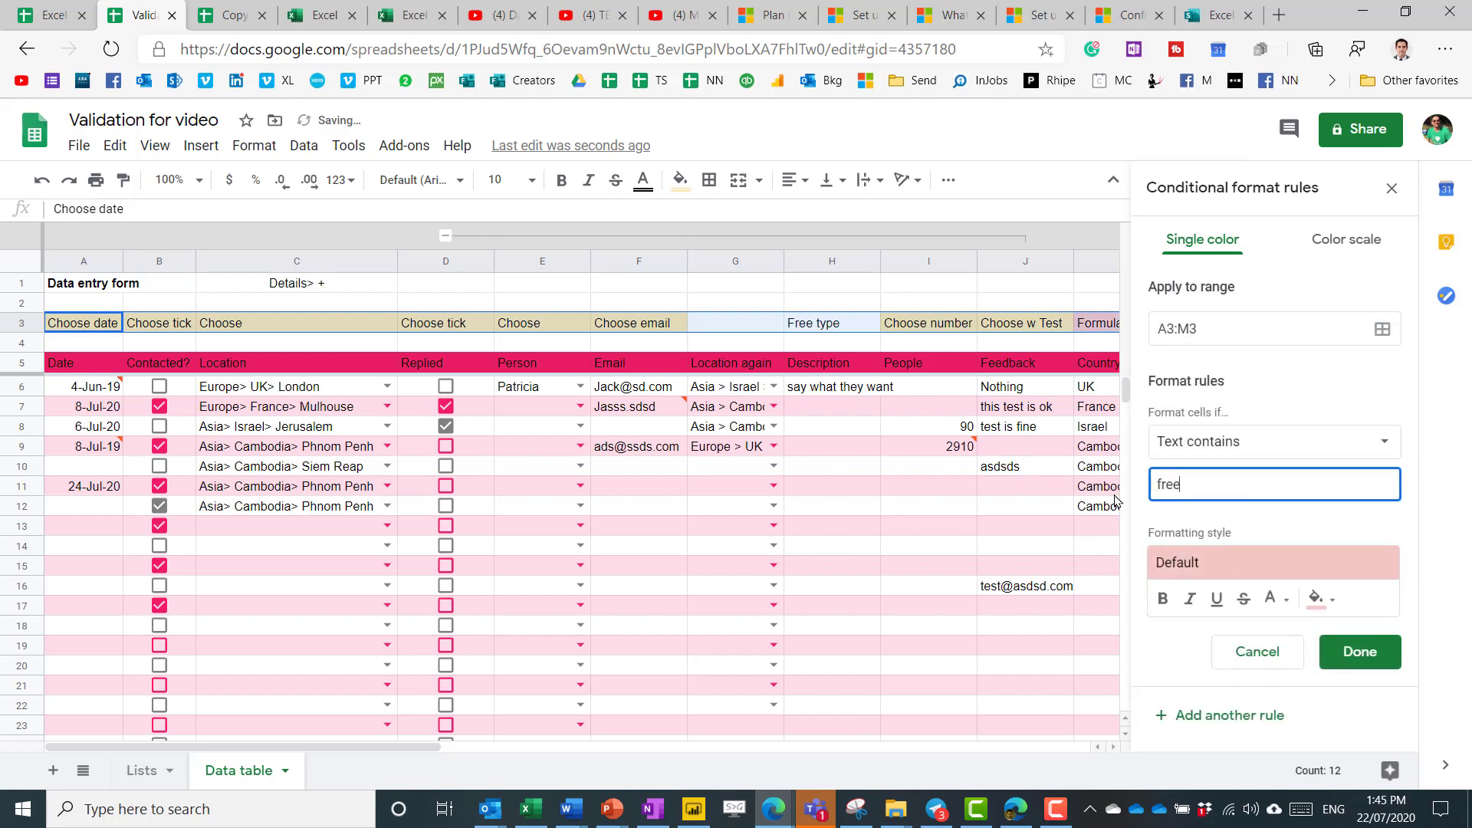
left_click(1206, 556)
left_click(1208, 618)
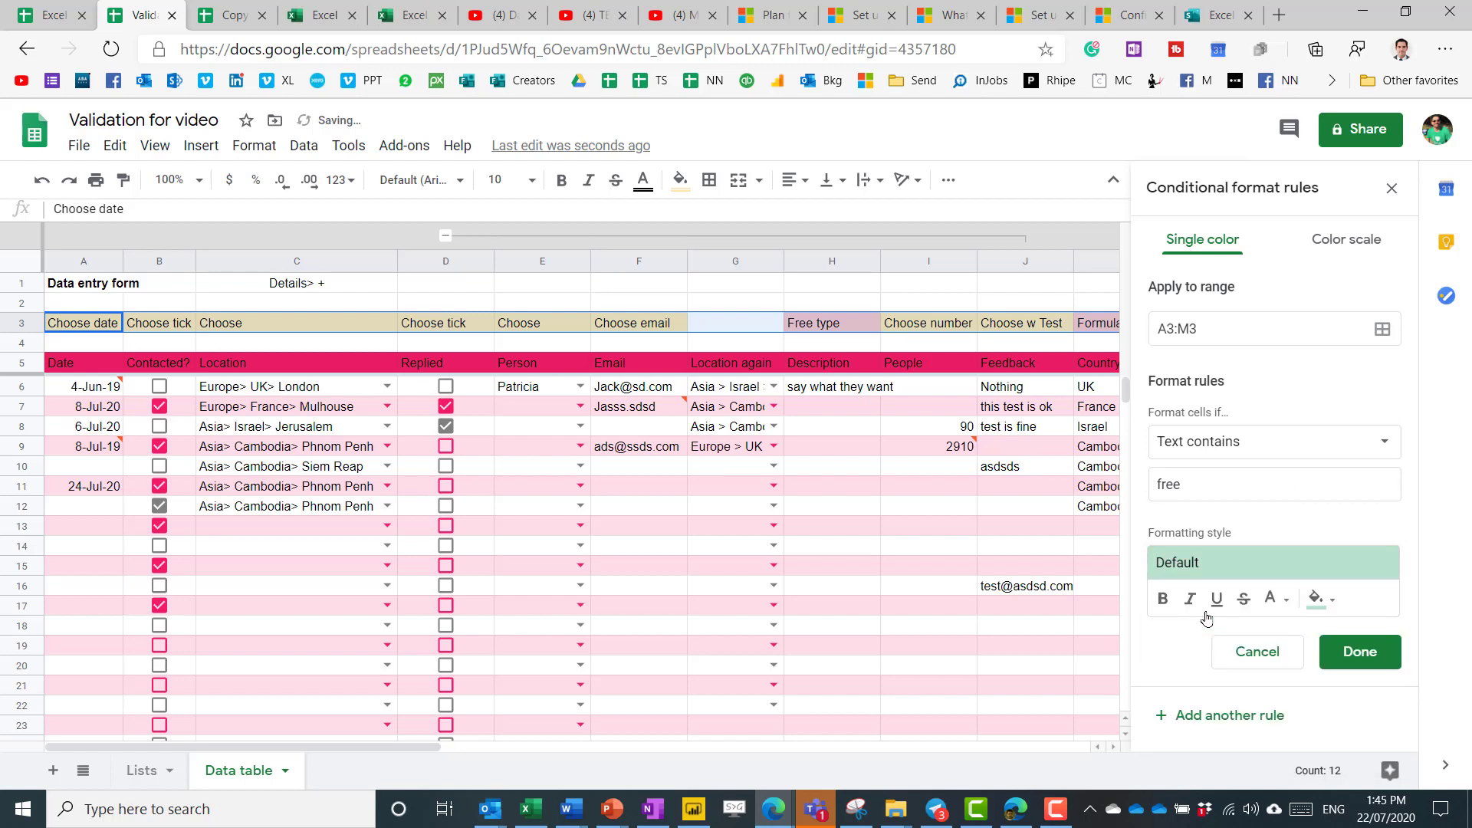
left_click(1338, 659)
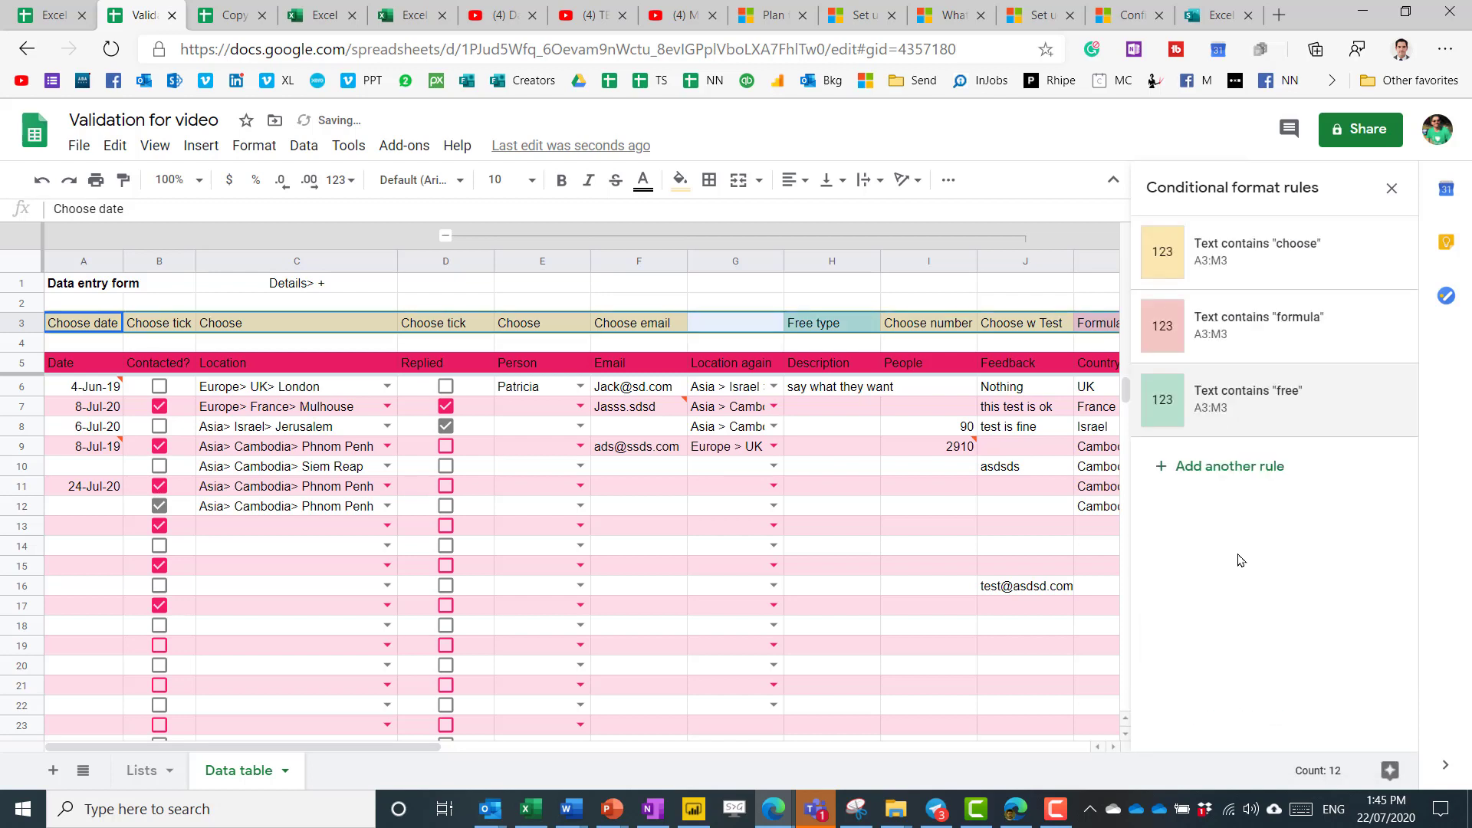
left_click(1392, 188)
left_click(752, 297)
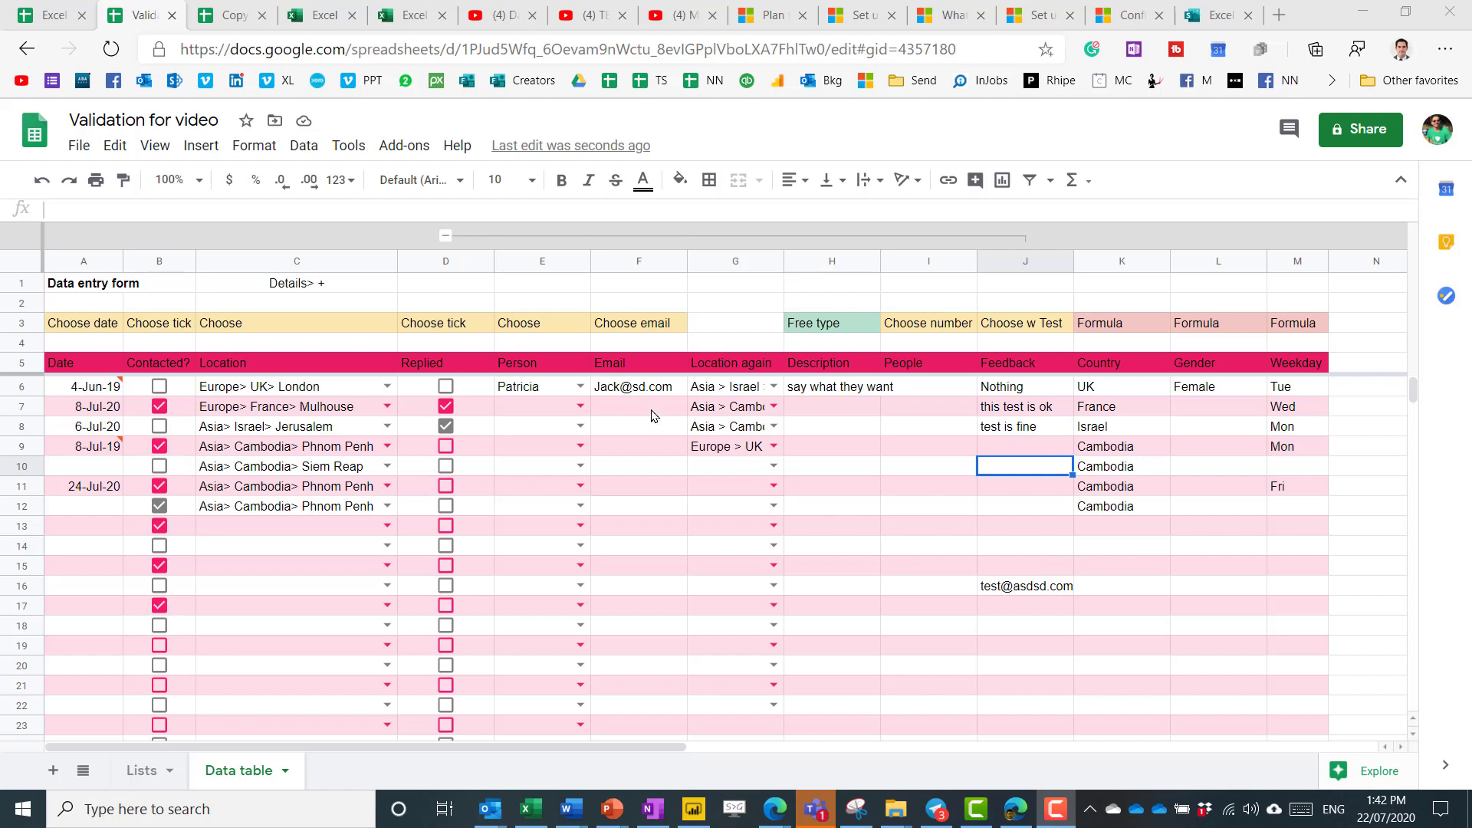
Enter the test value Jasss.sdsd in F7 and select the Email cells F6:F14.
left_click(653, 411)
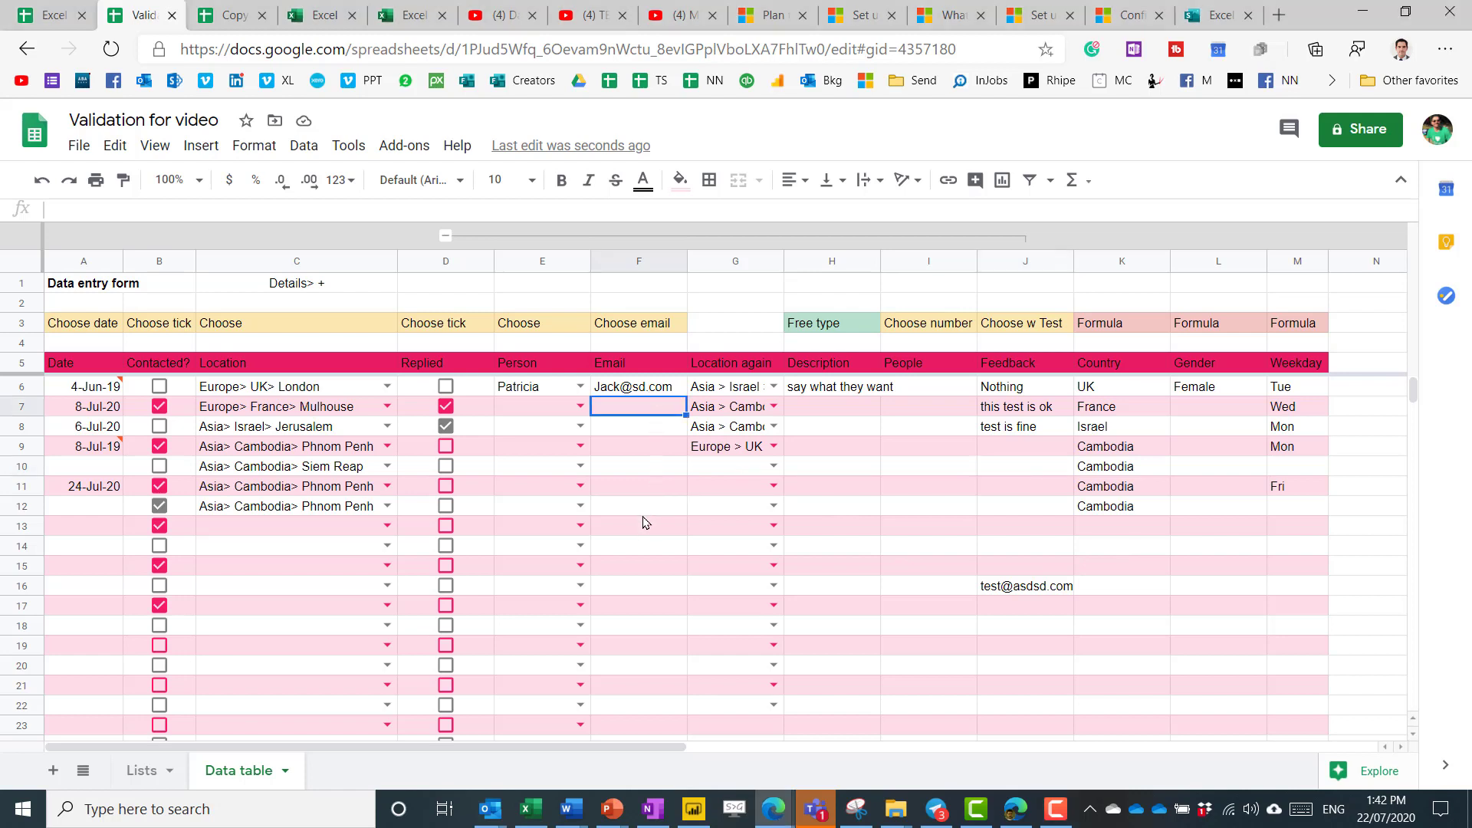
type("Jasss")
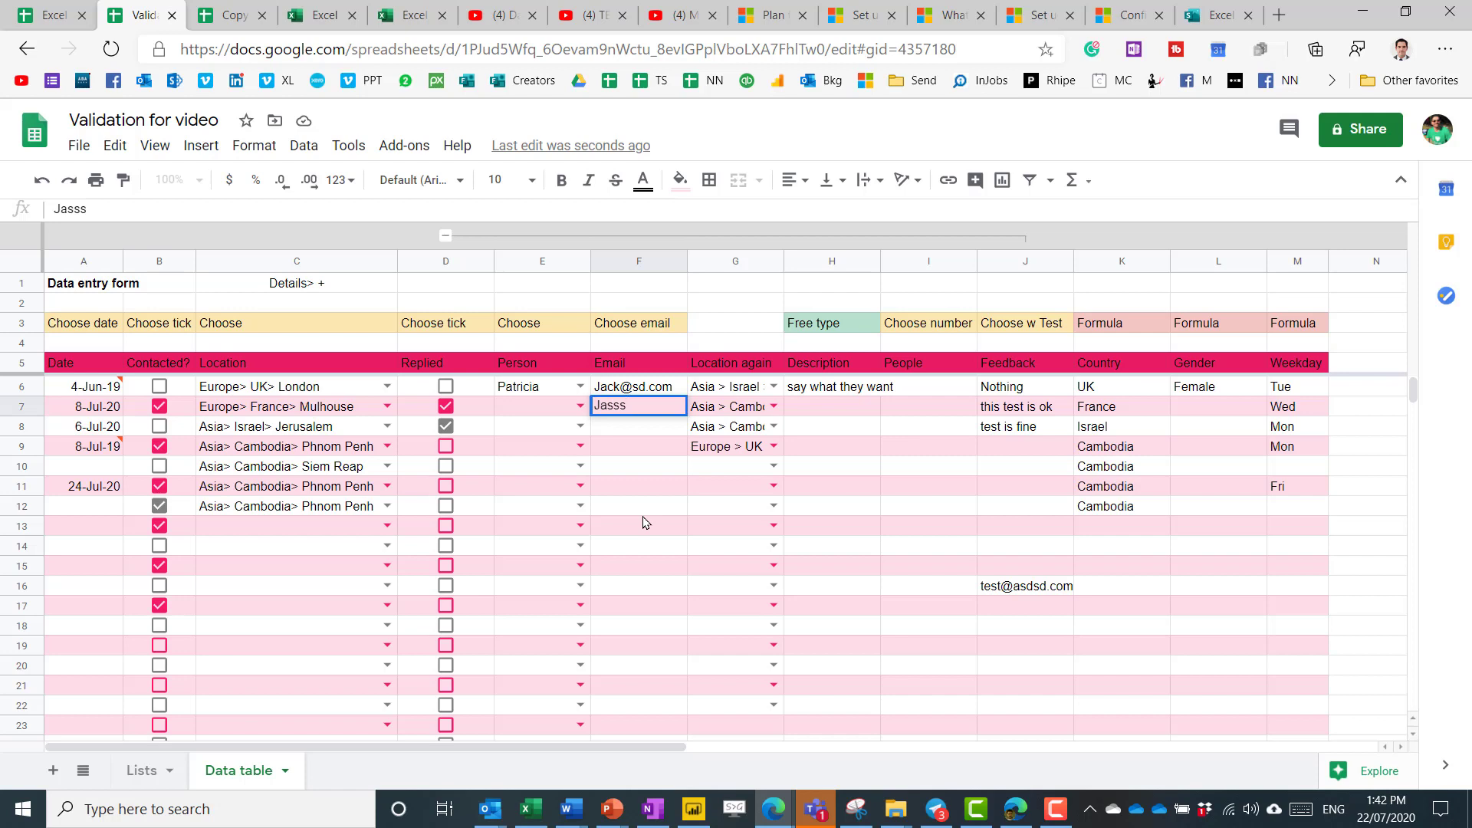
type(".sdsd")
key("Return")
key("Up")
key("Up")
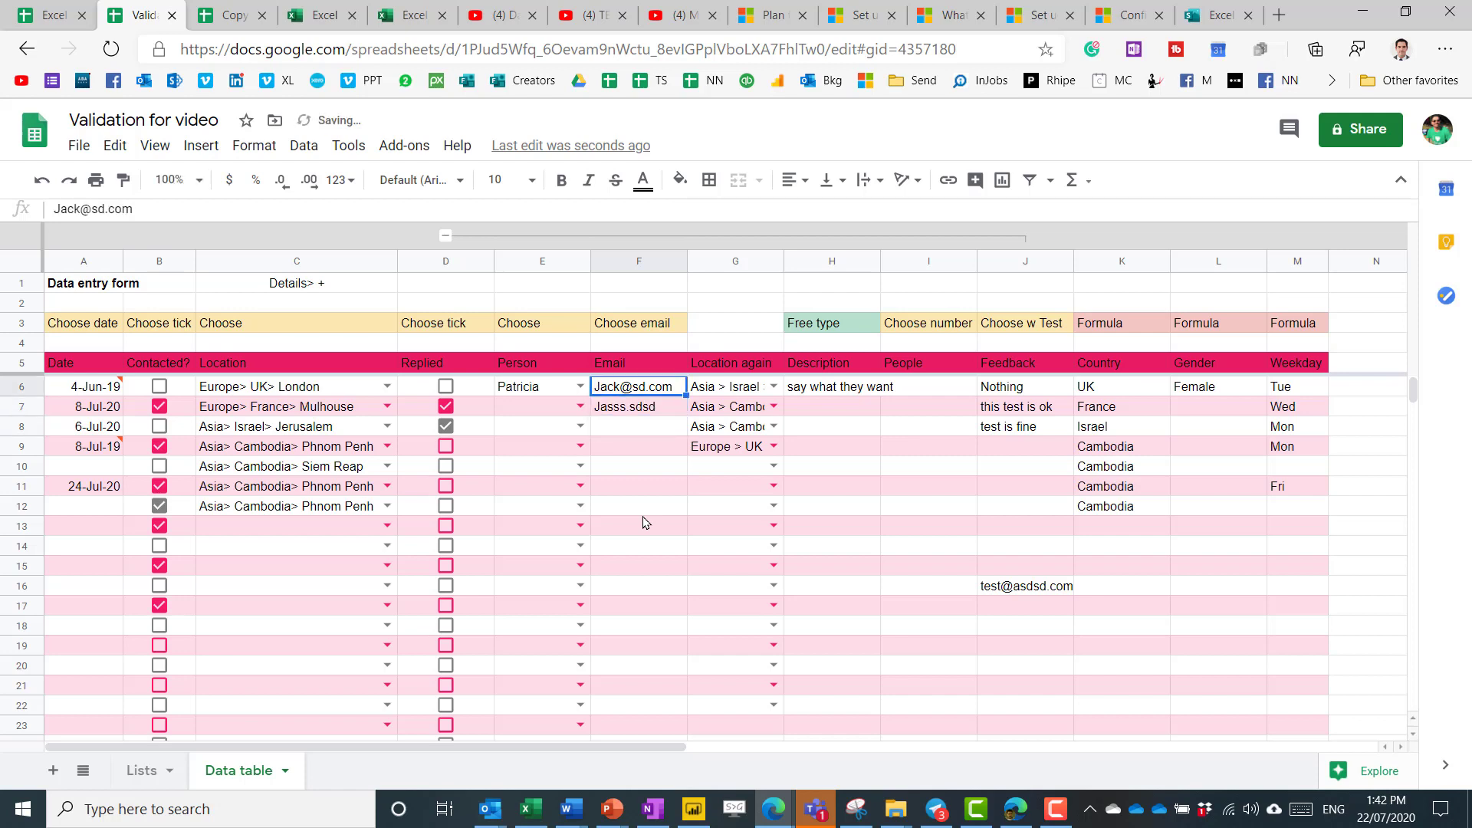
key("shift+Down")
key("shift+Down")
key("shift+Down")
key("shift+Down")
key("shift+Down")
key("shift+Down")
key("shift+Down")
key("shift+Down")
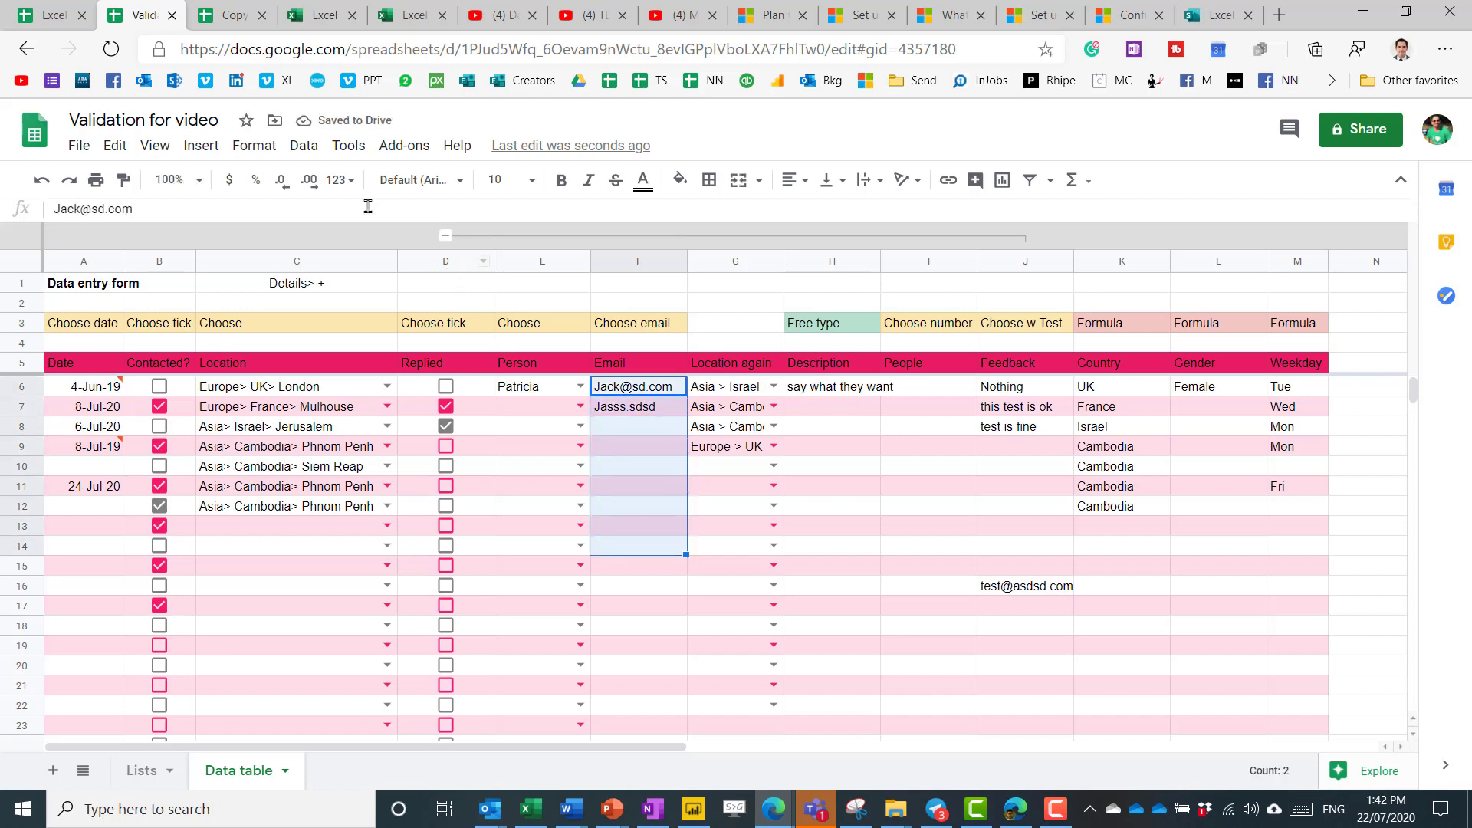
Add a Text 'is valid email' data validation rule to F6:F14.
left_click(304, 145)
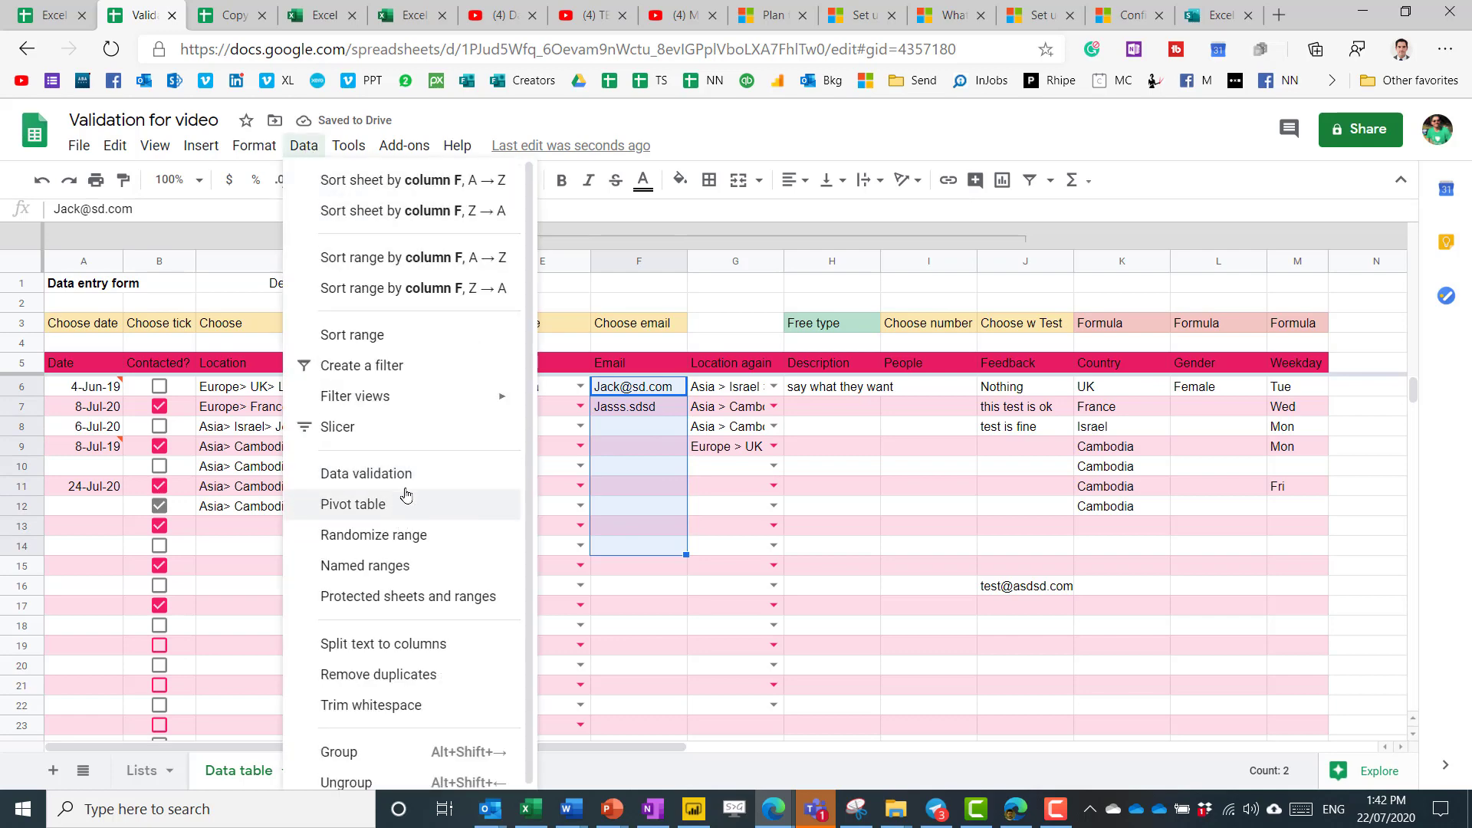
left_click(366, 565)
left_click(633, 405)
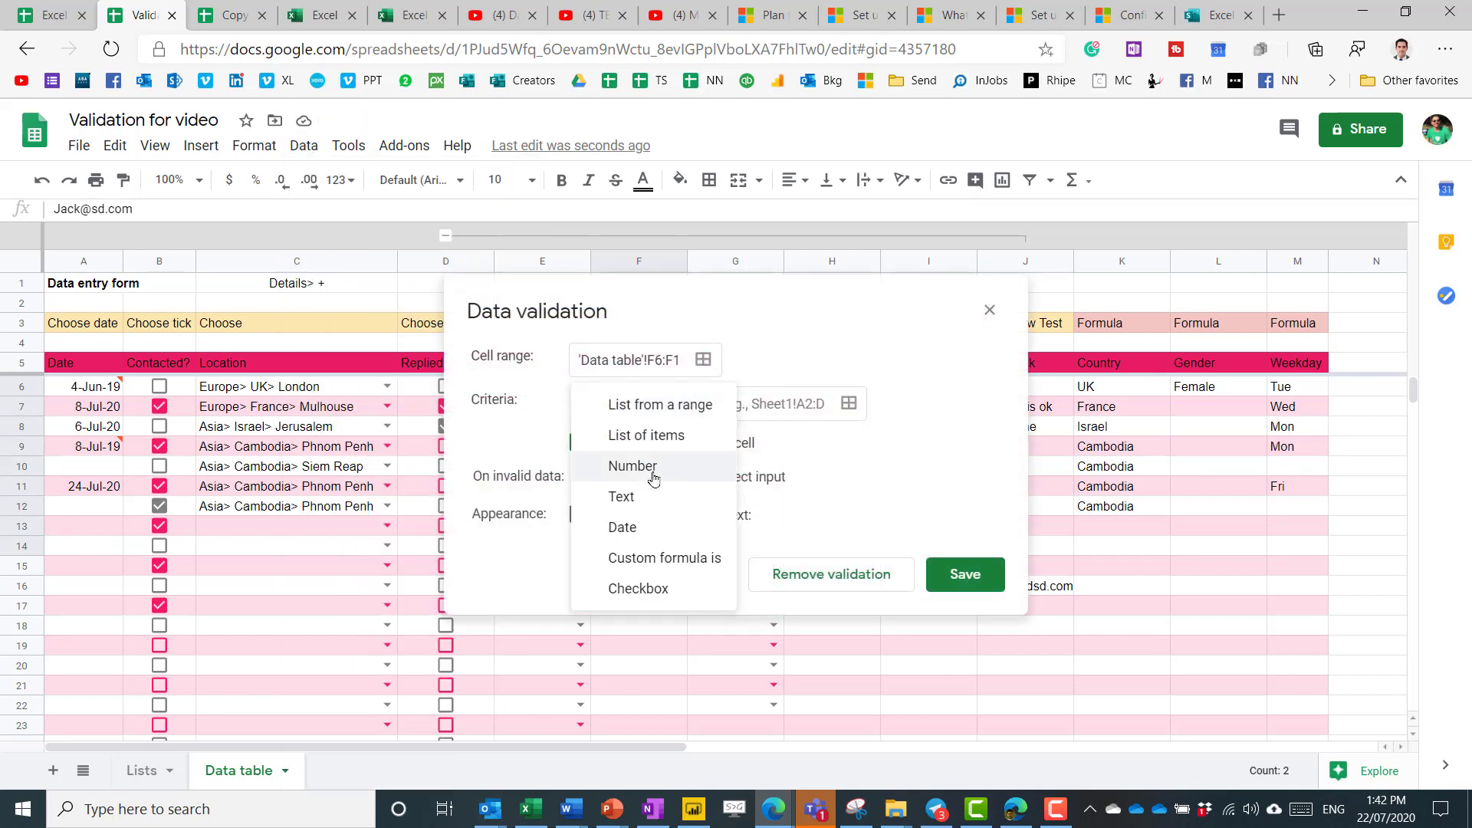
left_click(654, 502)
left_click(678, 406)
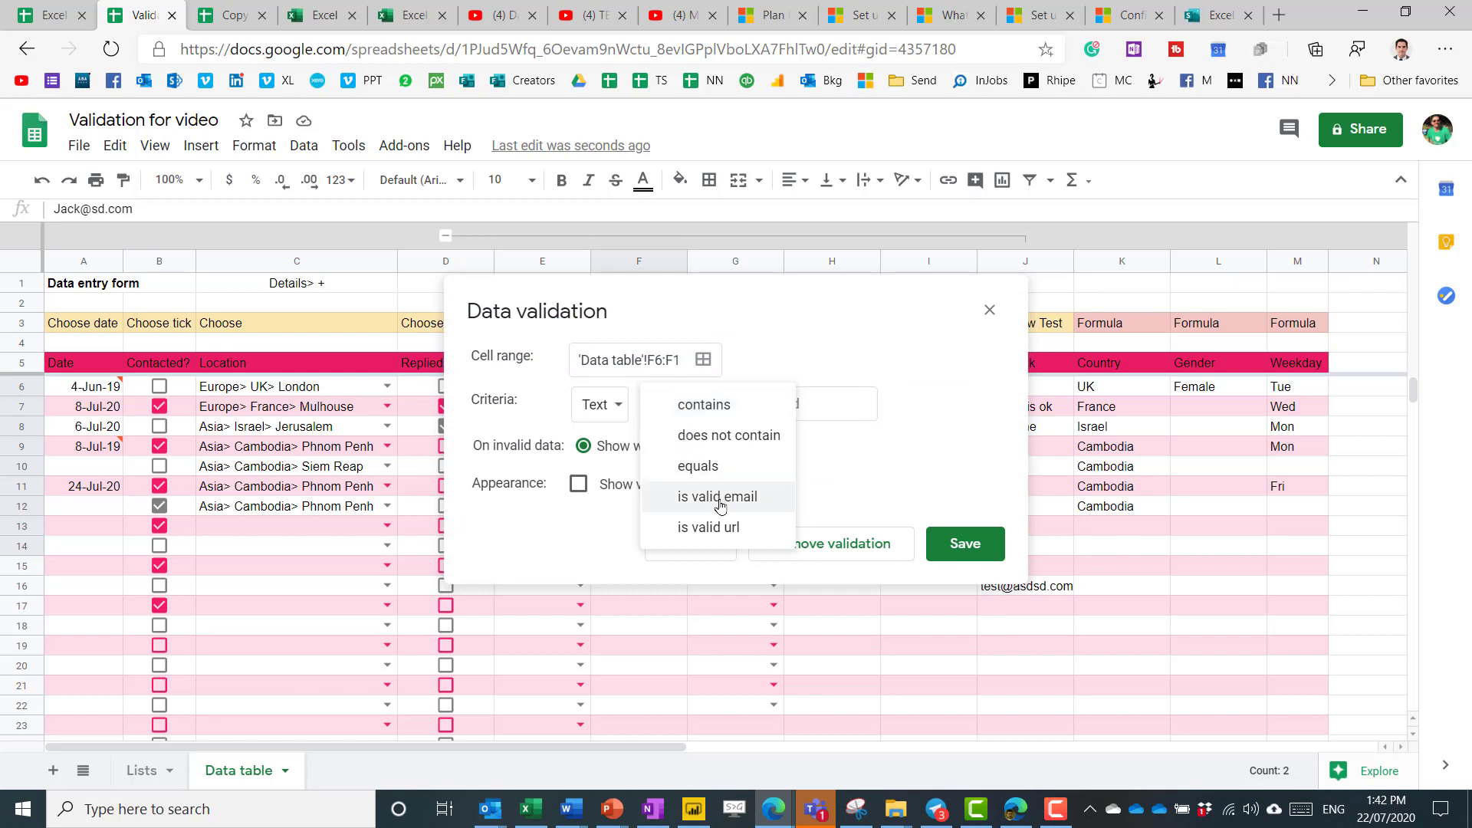
left_click(748, 497)
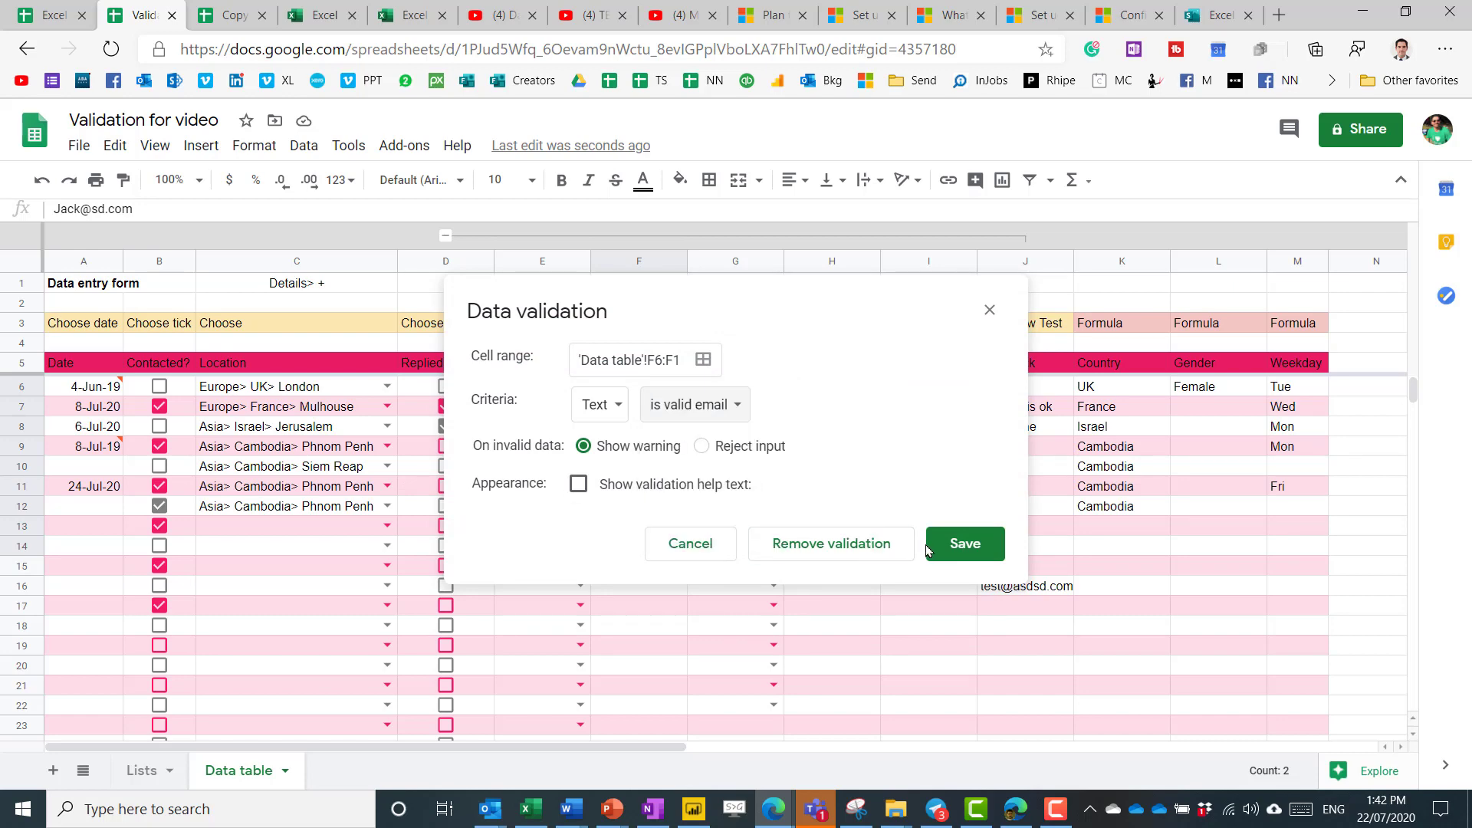
left_click(964, 543)
left_click(656, 408)
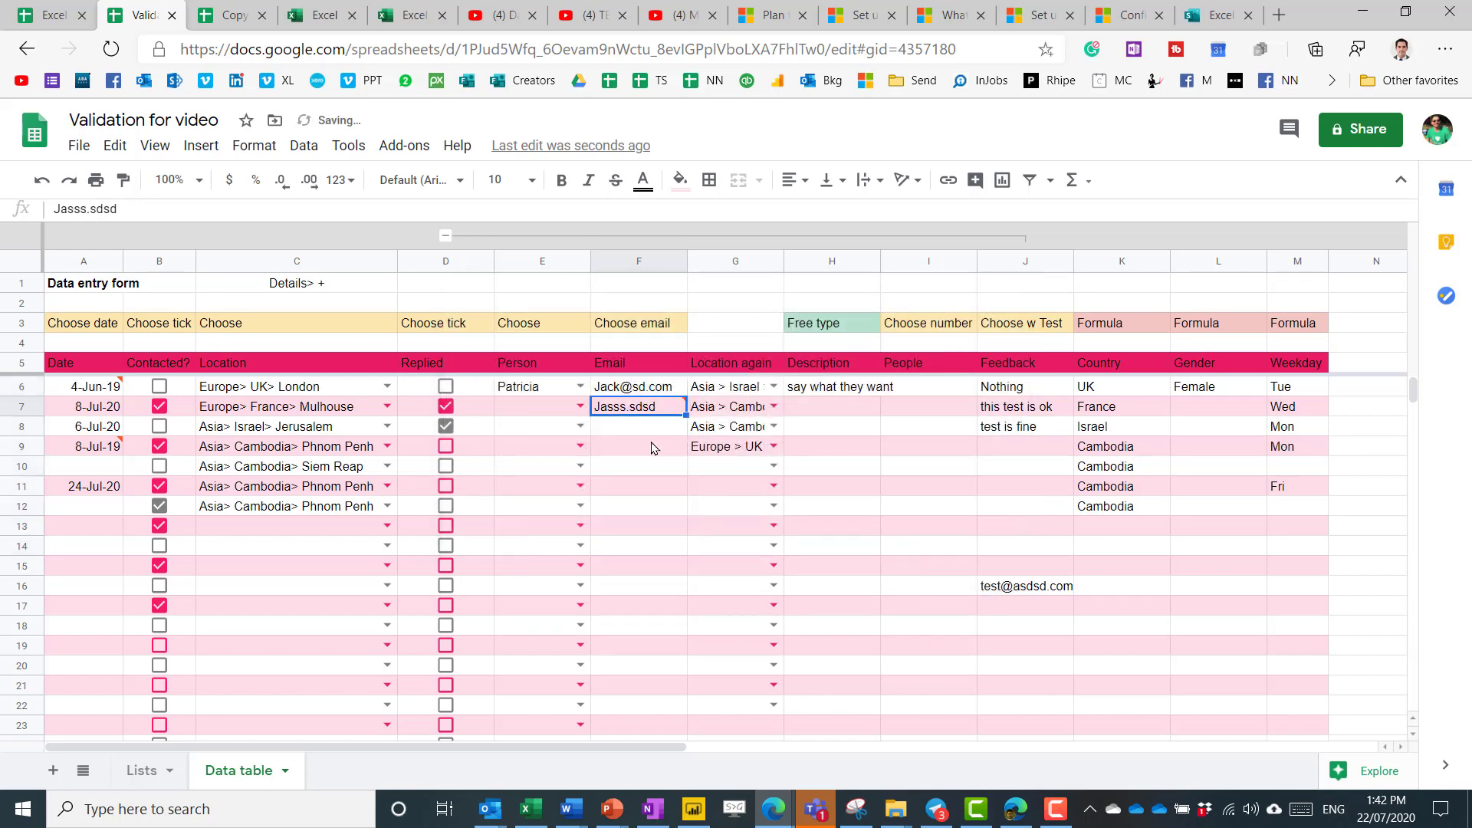
left_click(653, 447)
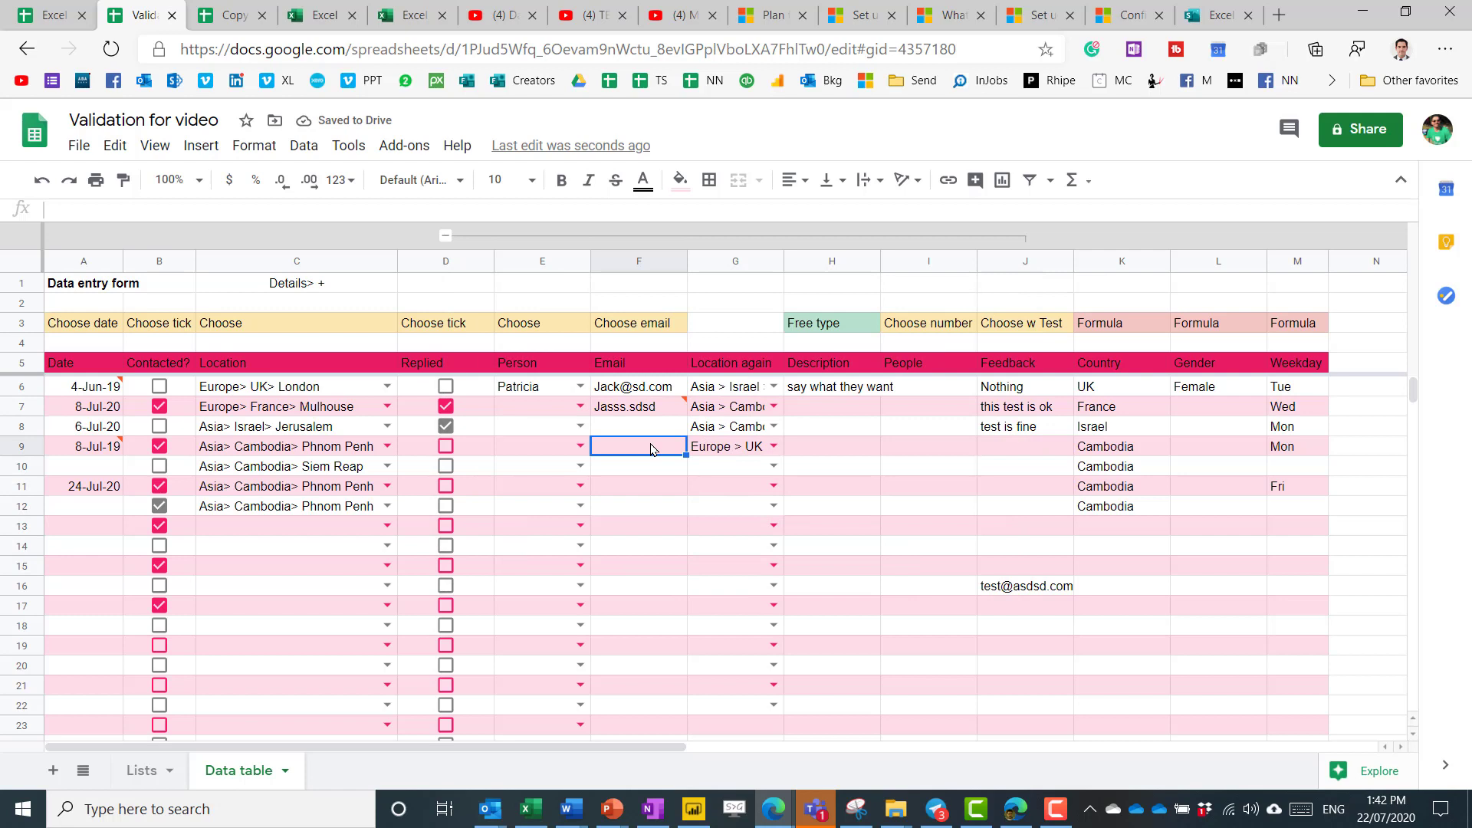
type("ads@ssd")
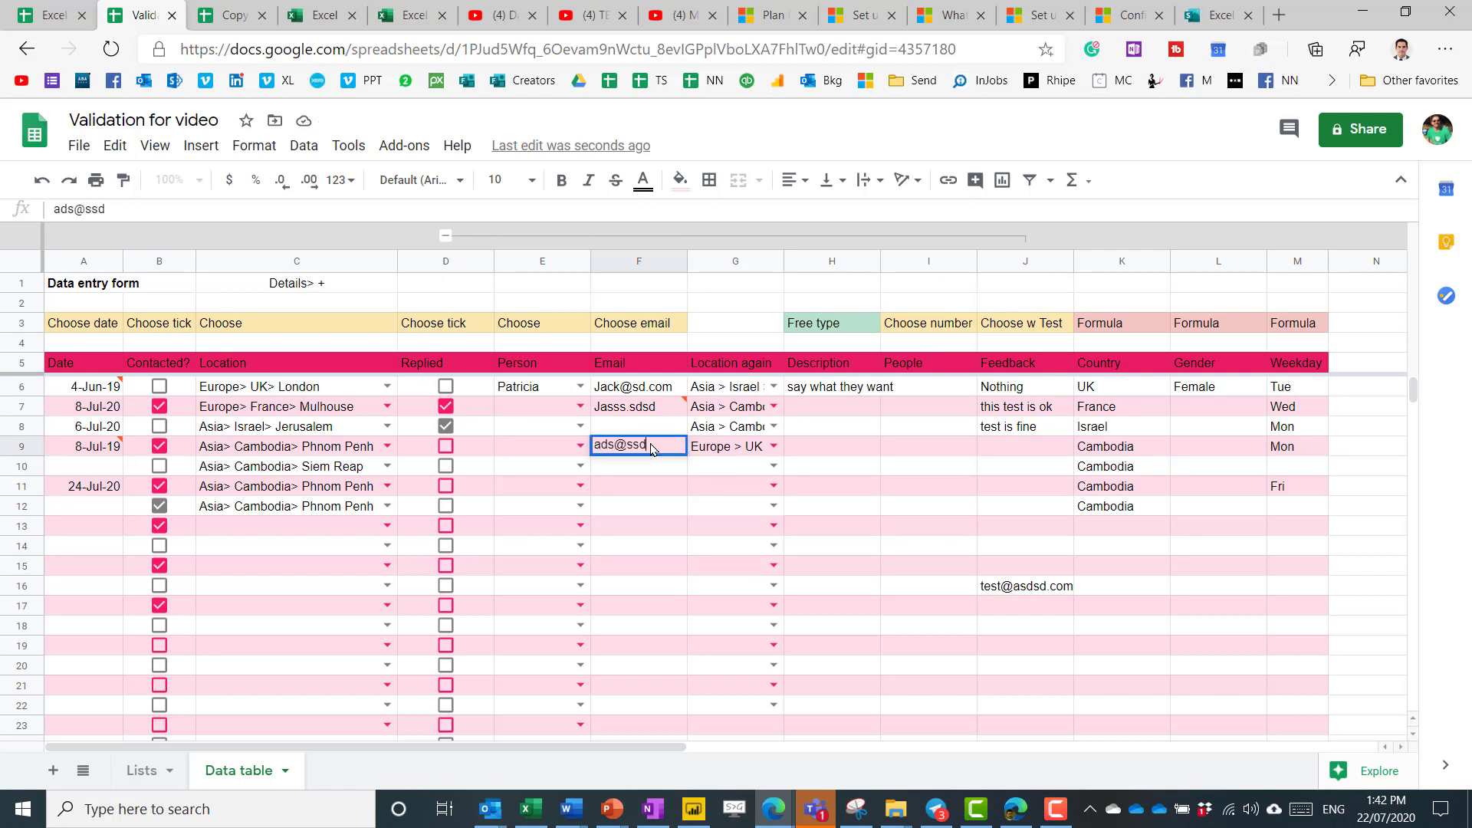
type("s.com")
key("Return")
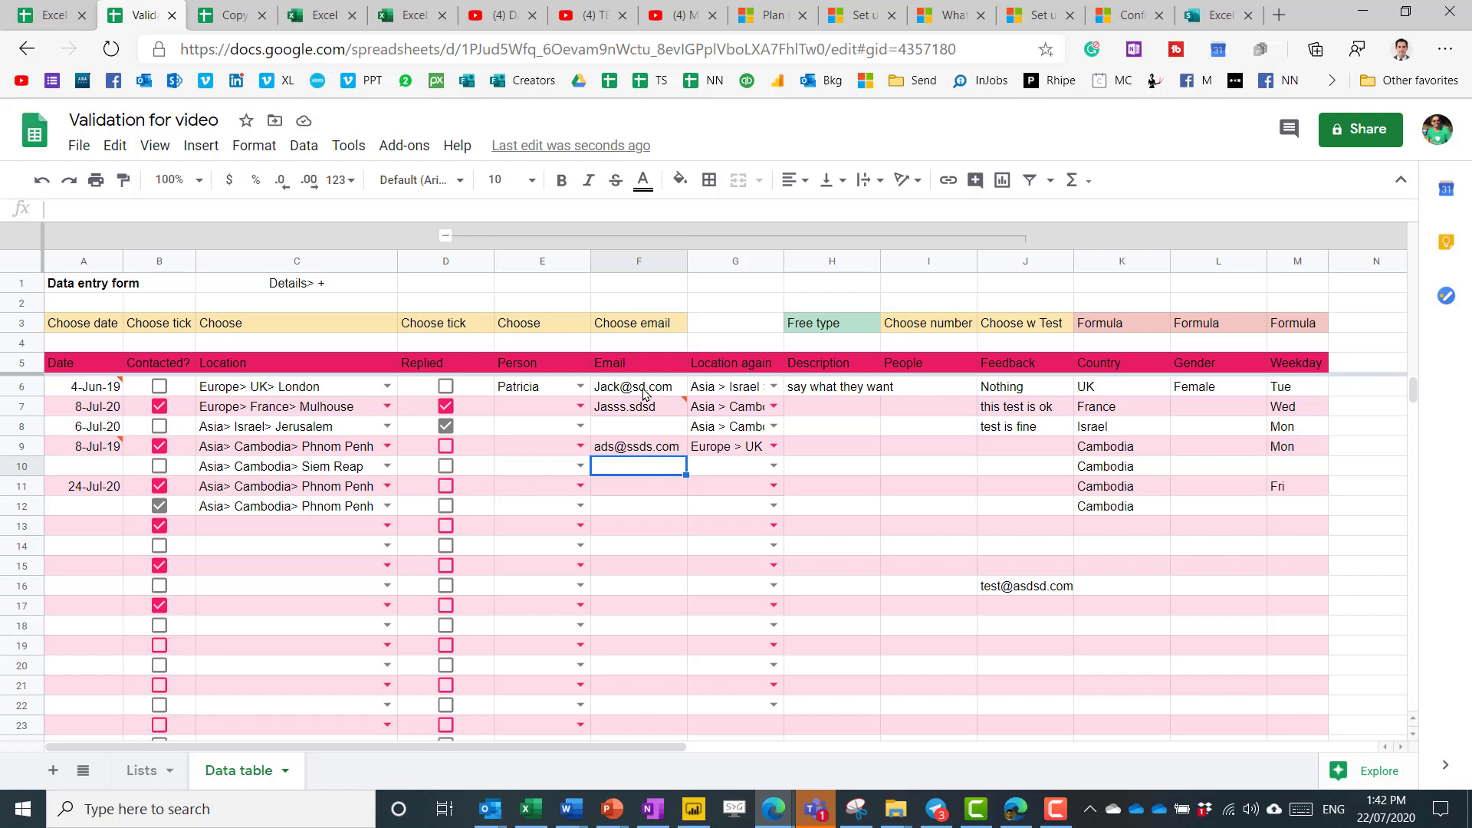
left_click_drag(643, 392, 644, 546)
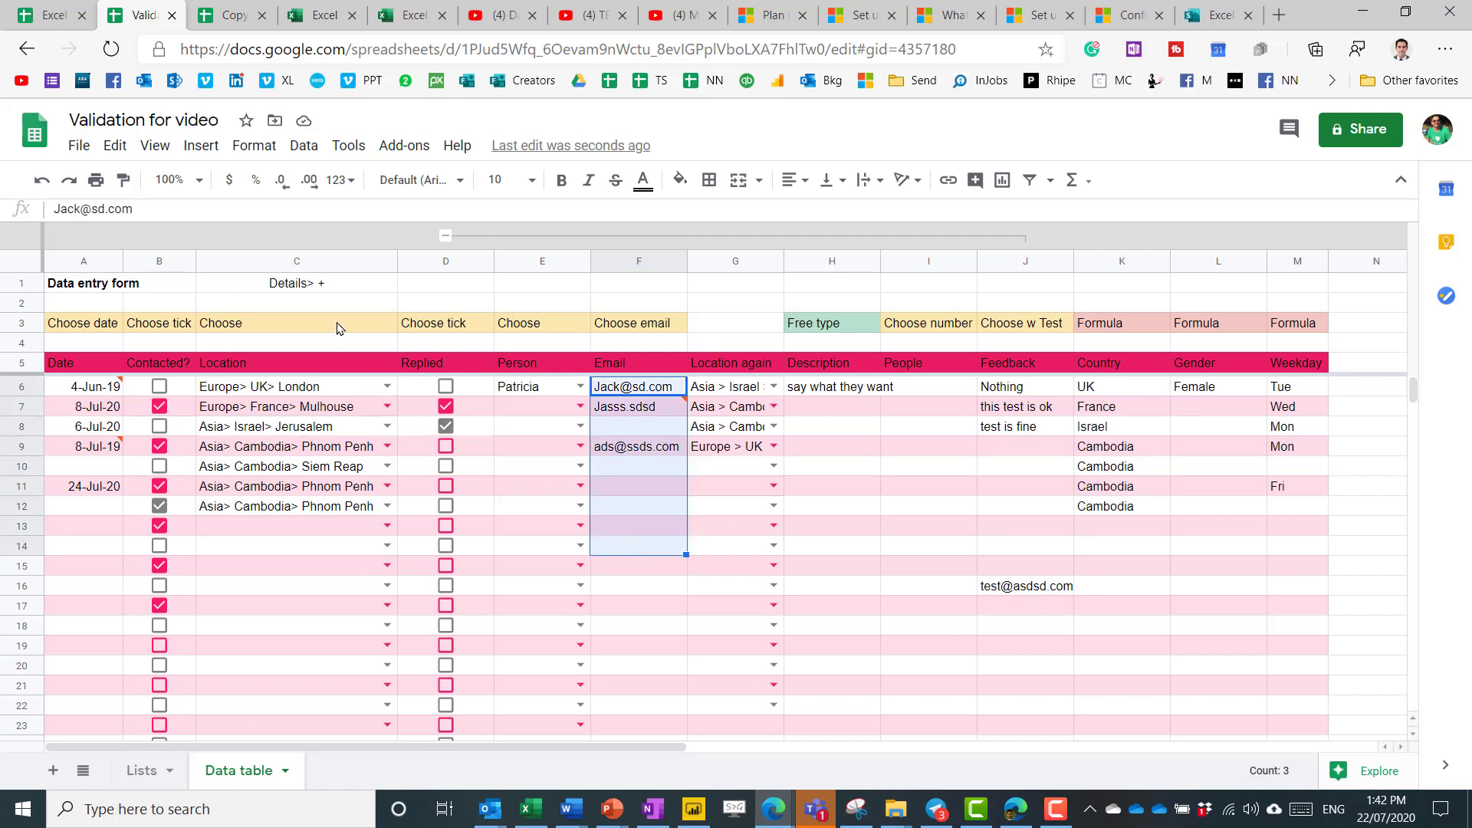
Copy F6:F14 and paste only its data validation into F38:F124.
right_click(626, 376)
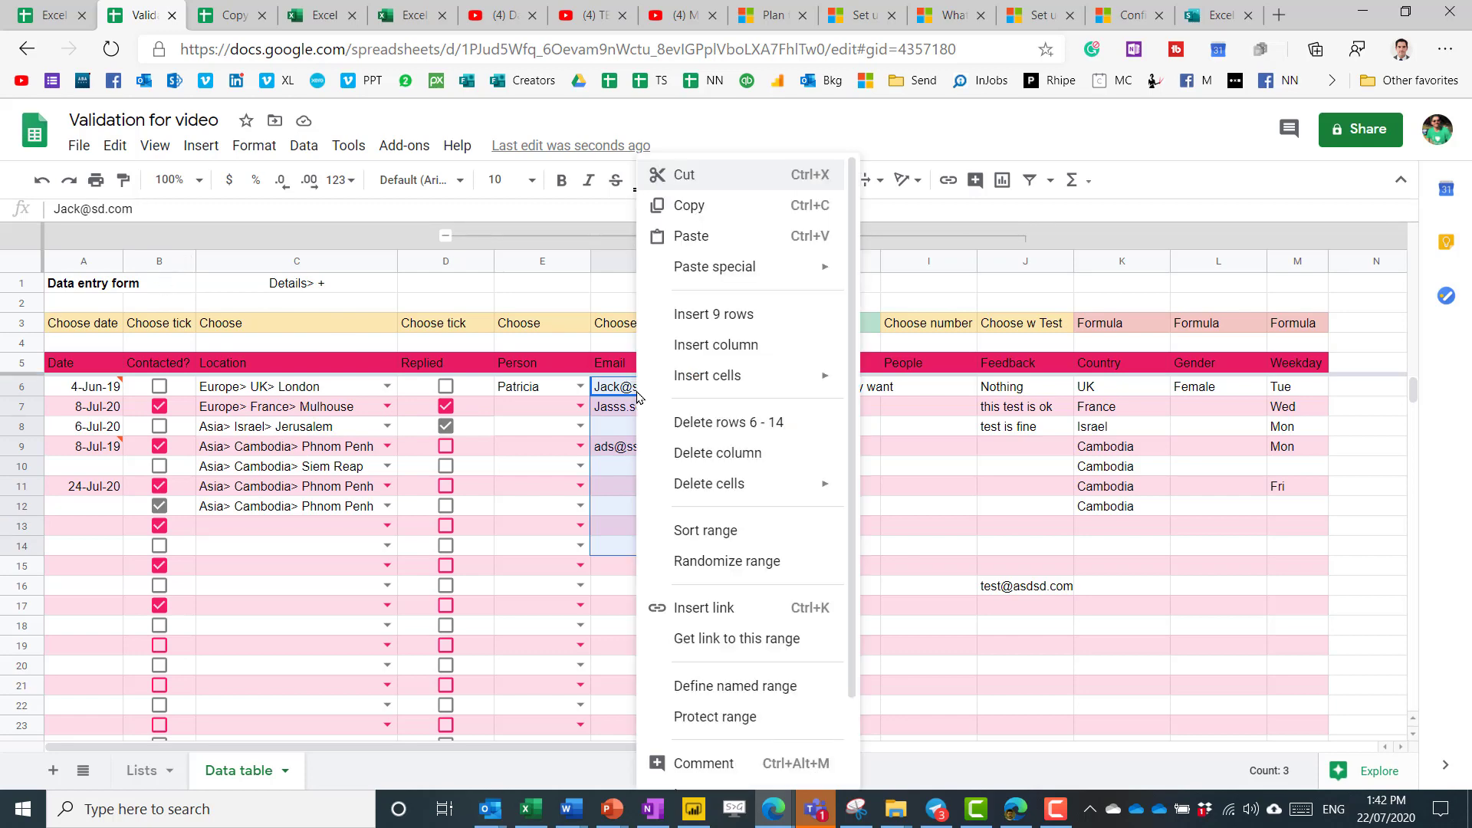
left_click(681, 199)
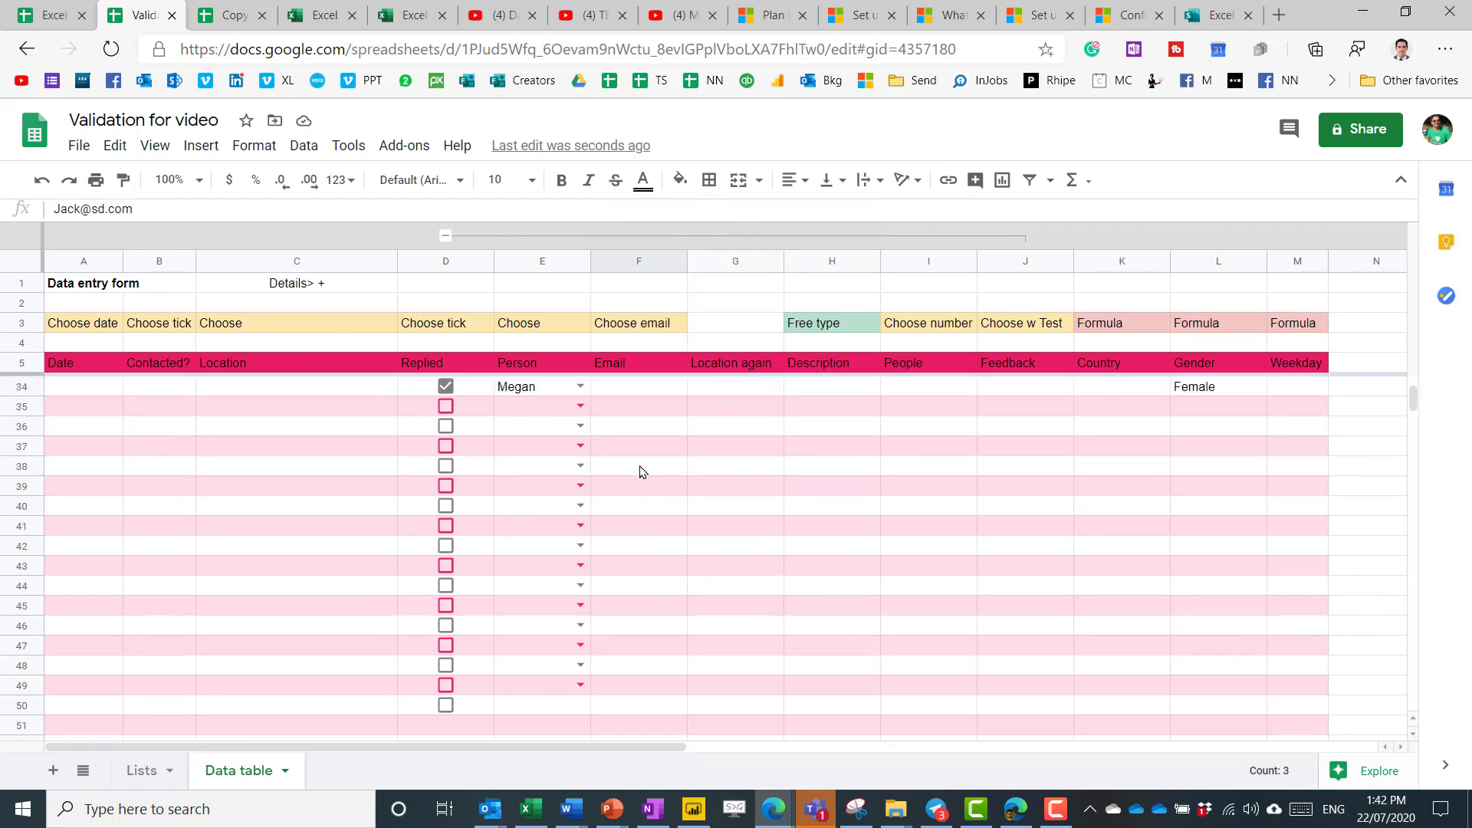
left_click_drag(641, 466, 648, 735)
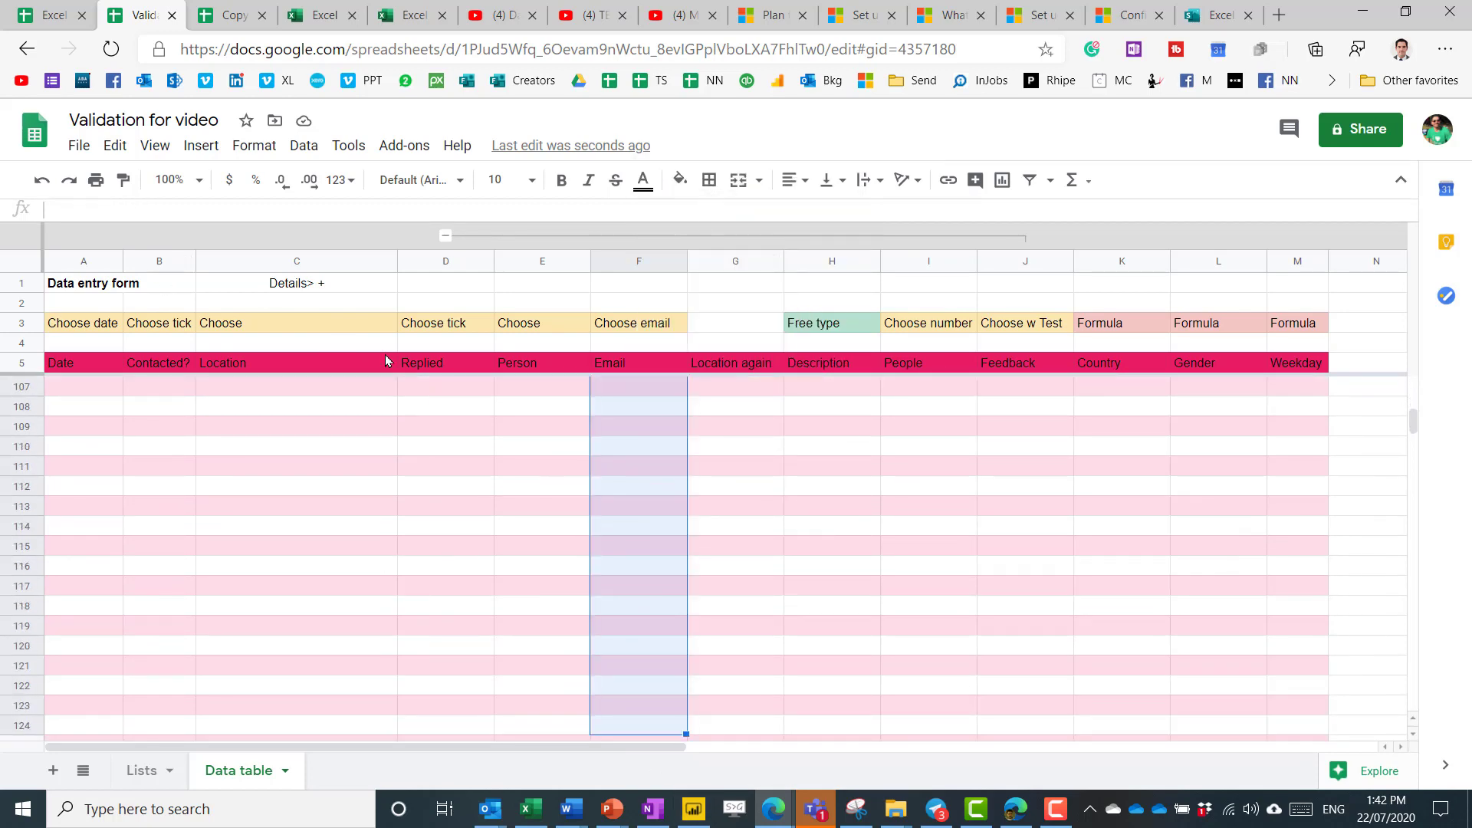
left_click(115, 145)
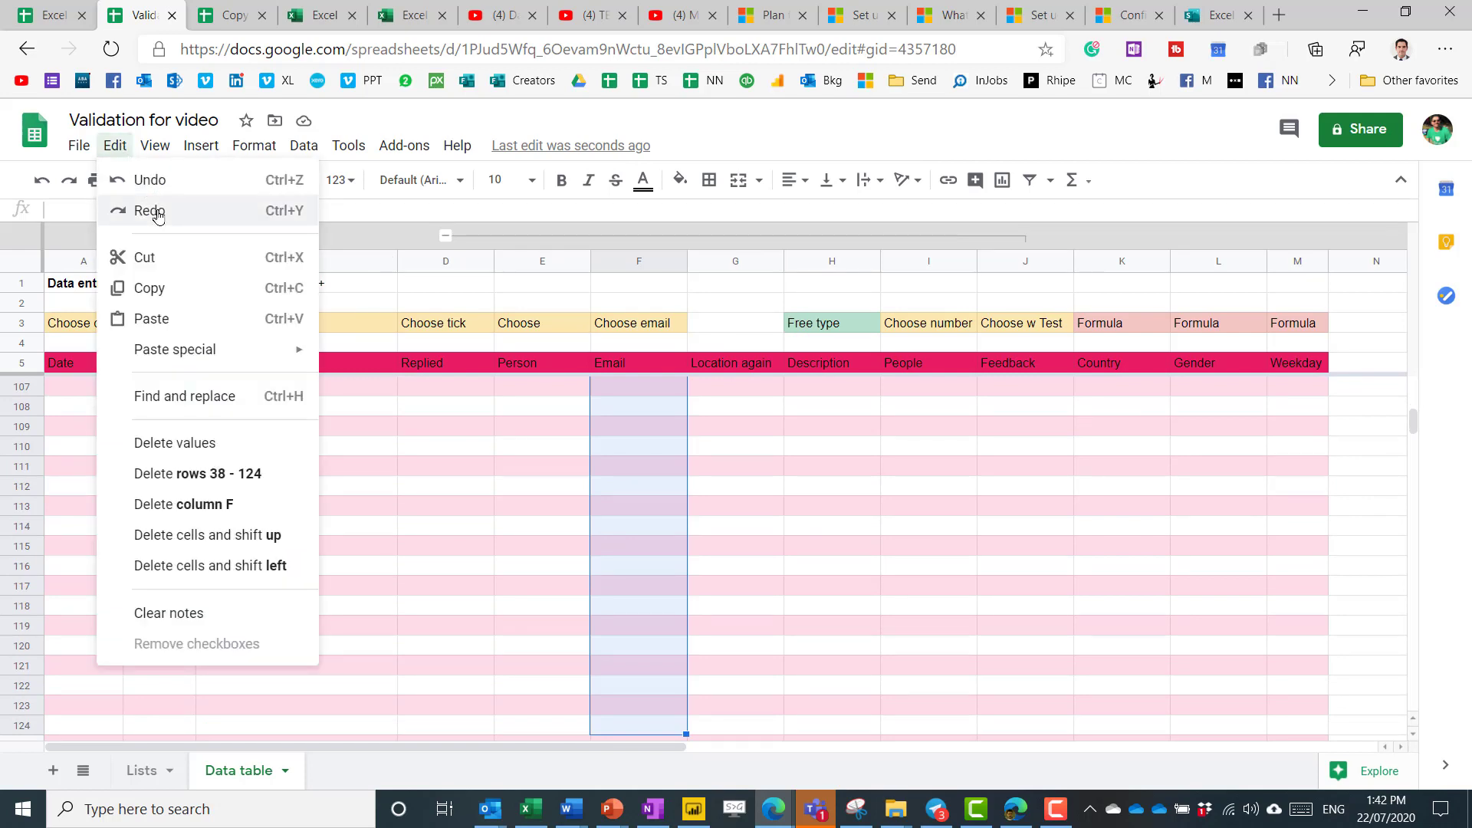
mouse_move(197, 346)
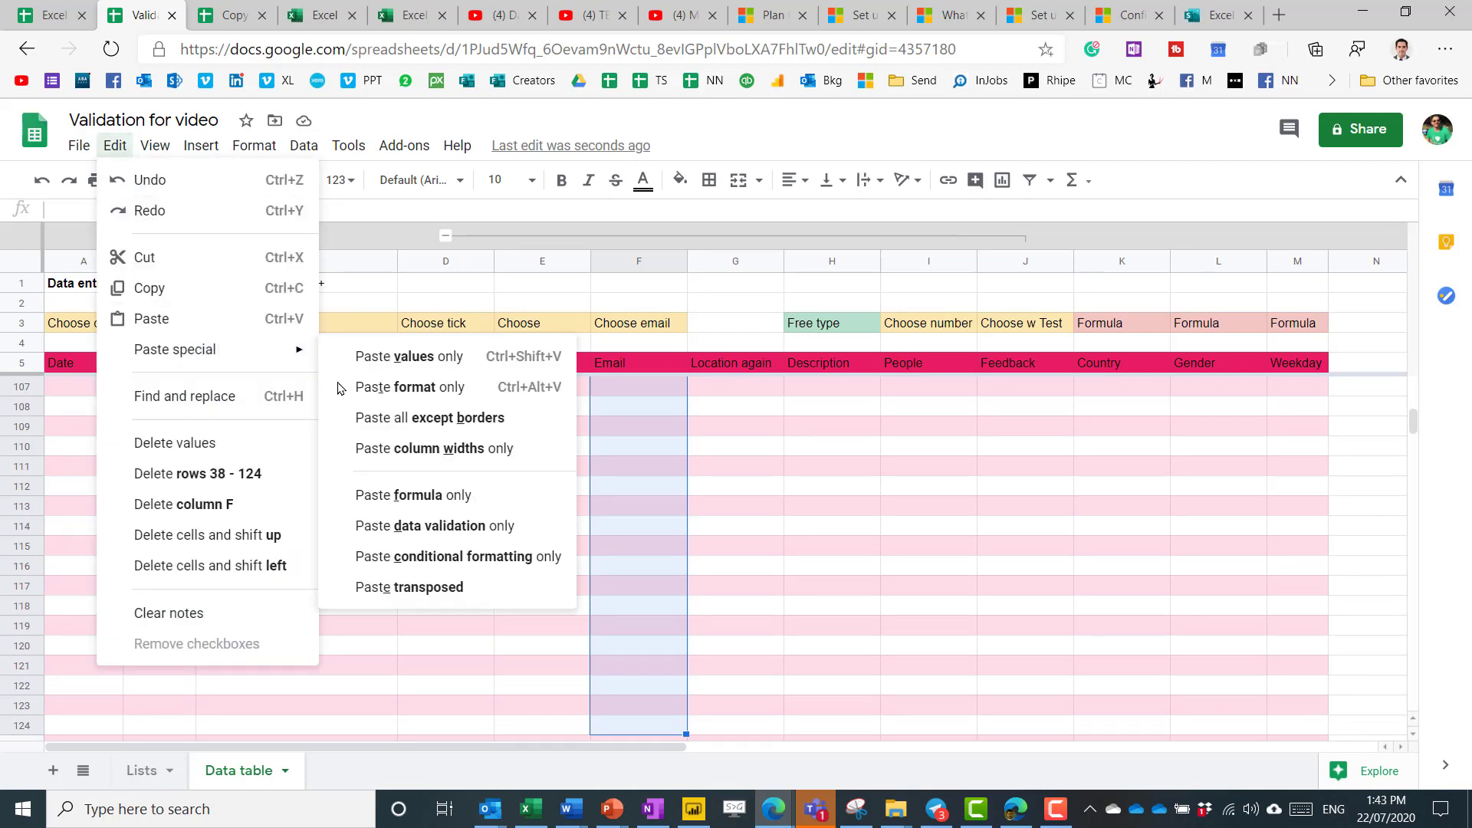
left_click(490, 529)
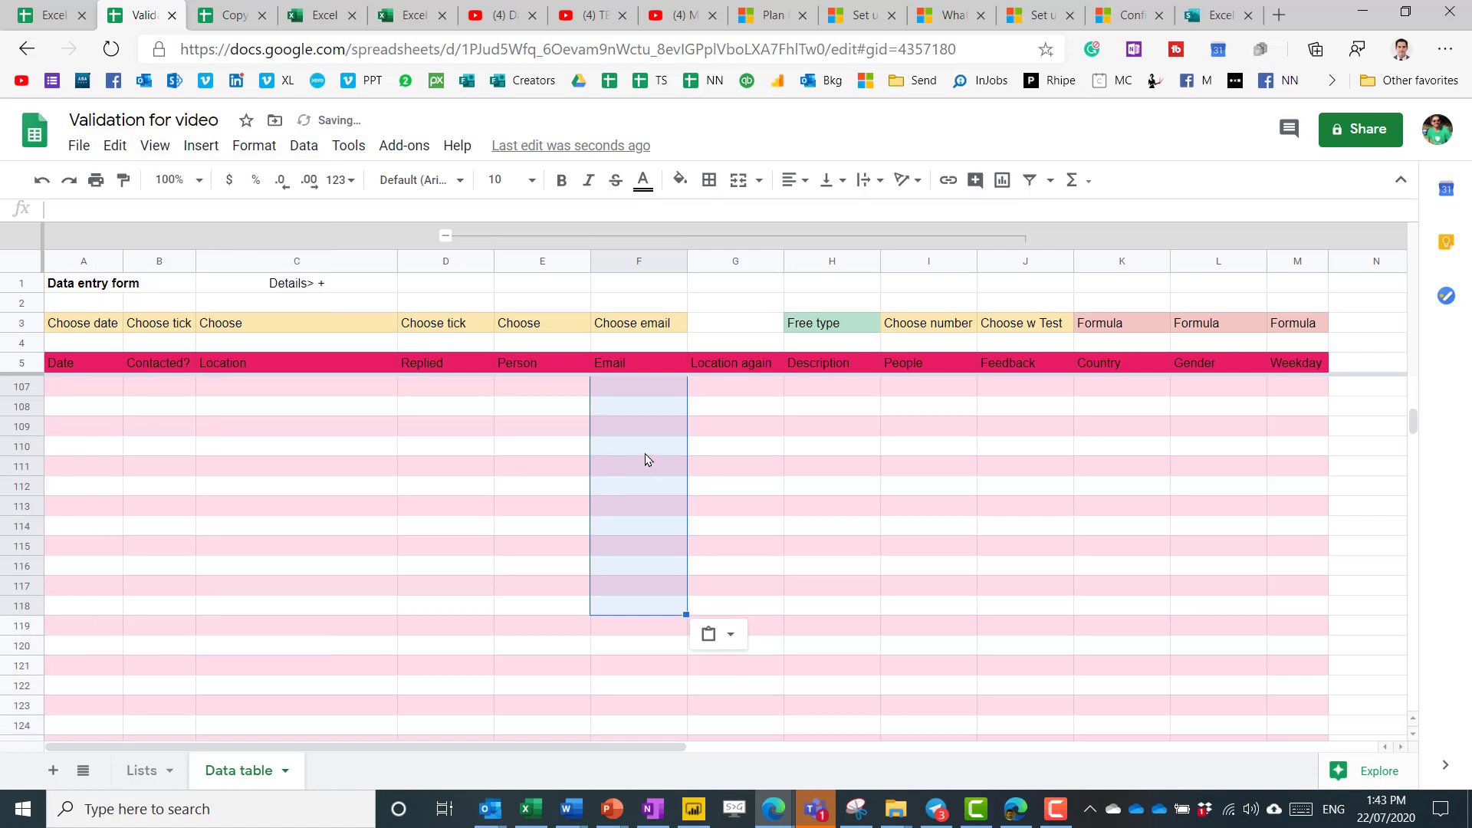
Confirm F110 carries the valid-email rule, then cancel the validation dialog.
left_click(645, 454)
left_click(300, 147)
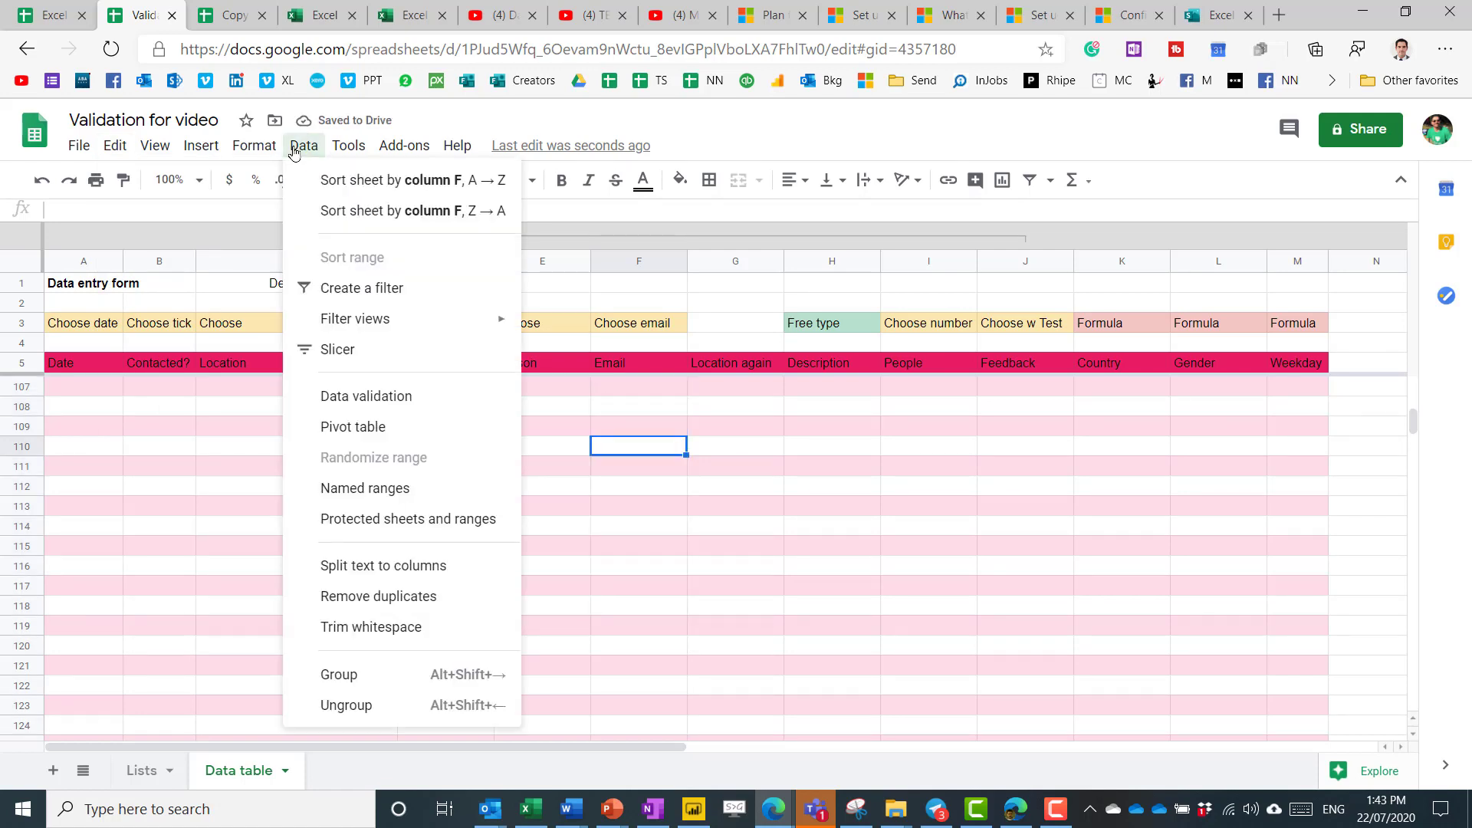
left_click(407, 397)
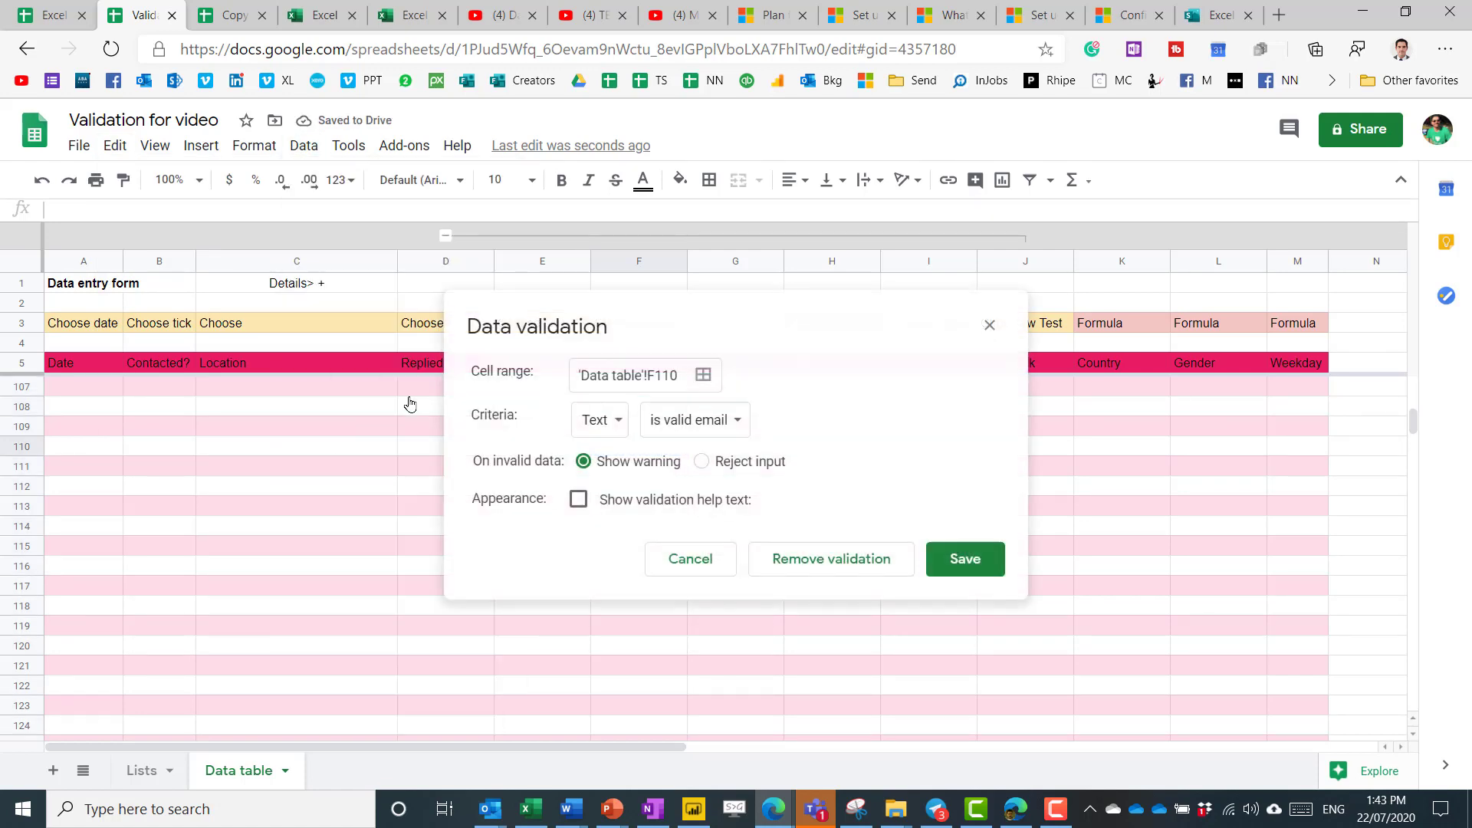
left_click(691, 559)
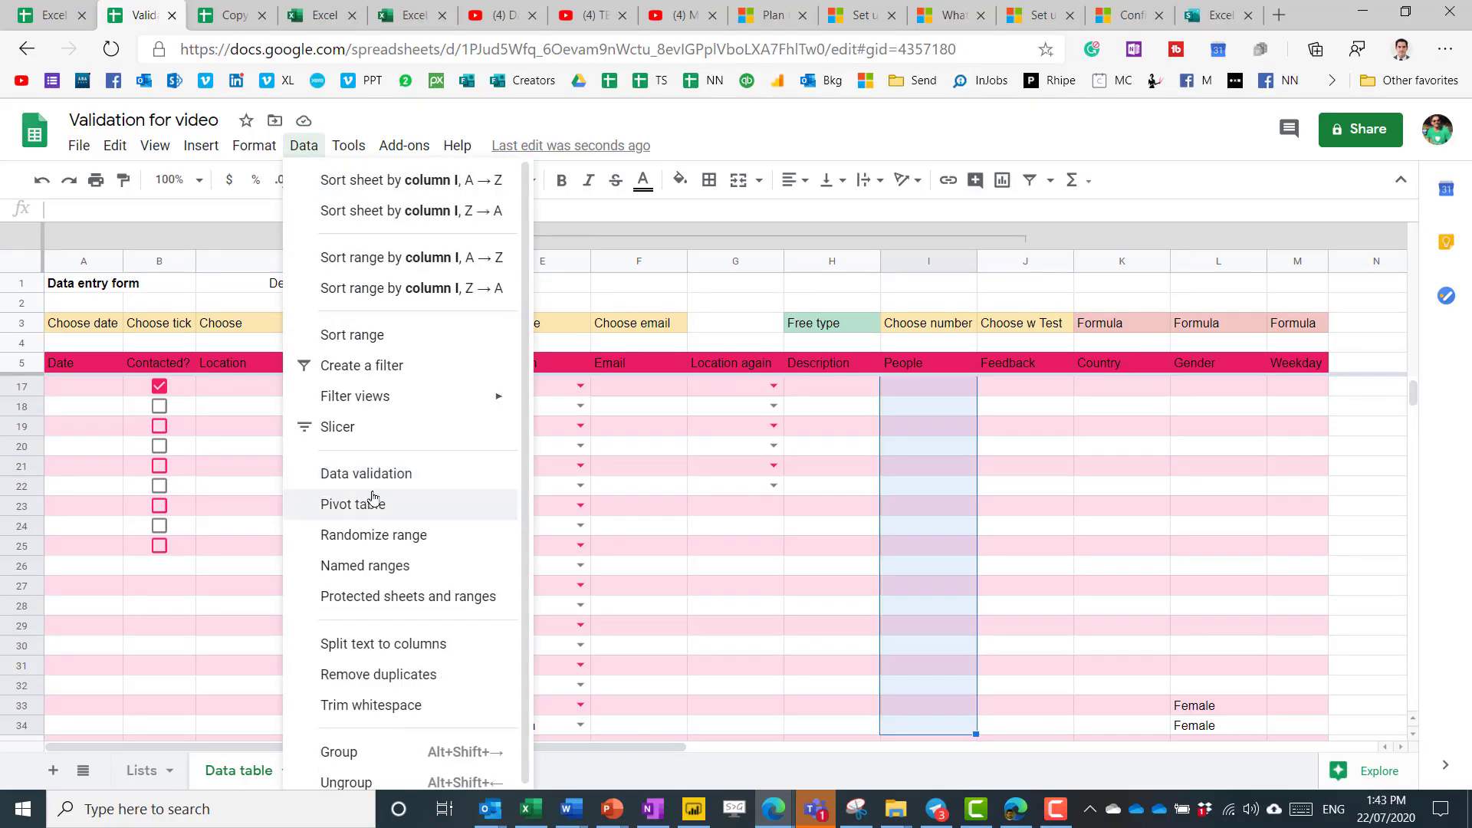
Give I6:I34 a Number 'between' validation rule with bounds 0 and 900.
left_click(383, 474)
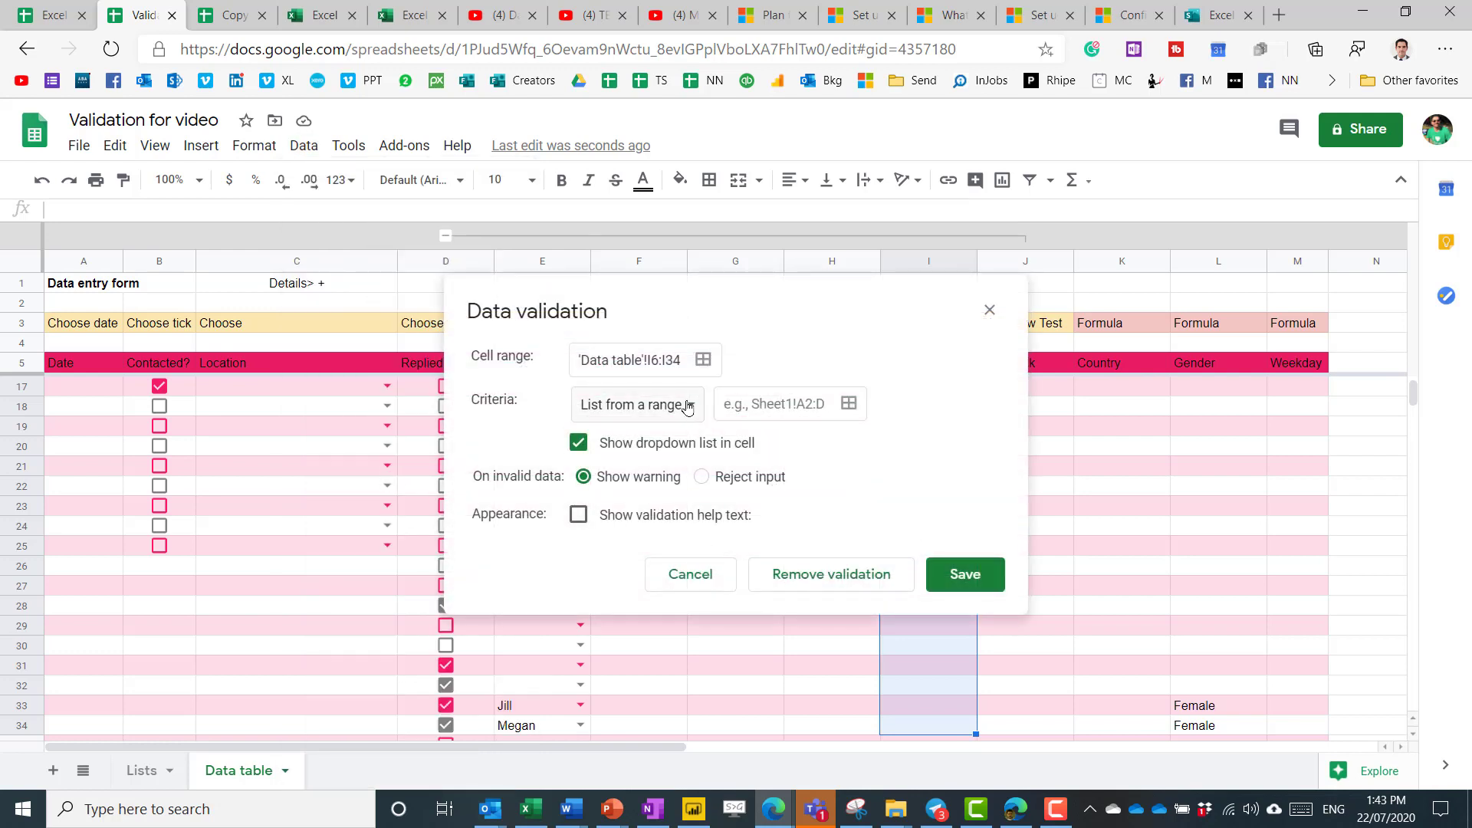
left_click(688, 407)
left_click(675, 466)
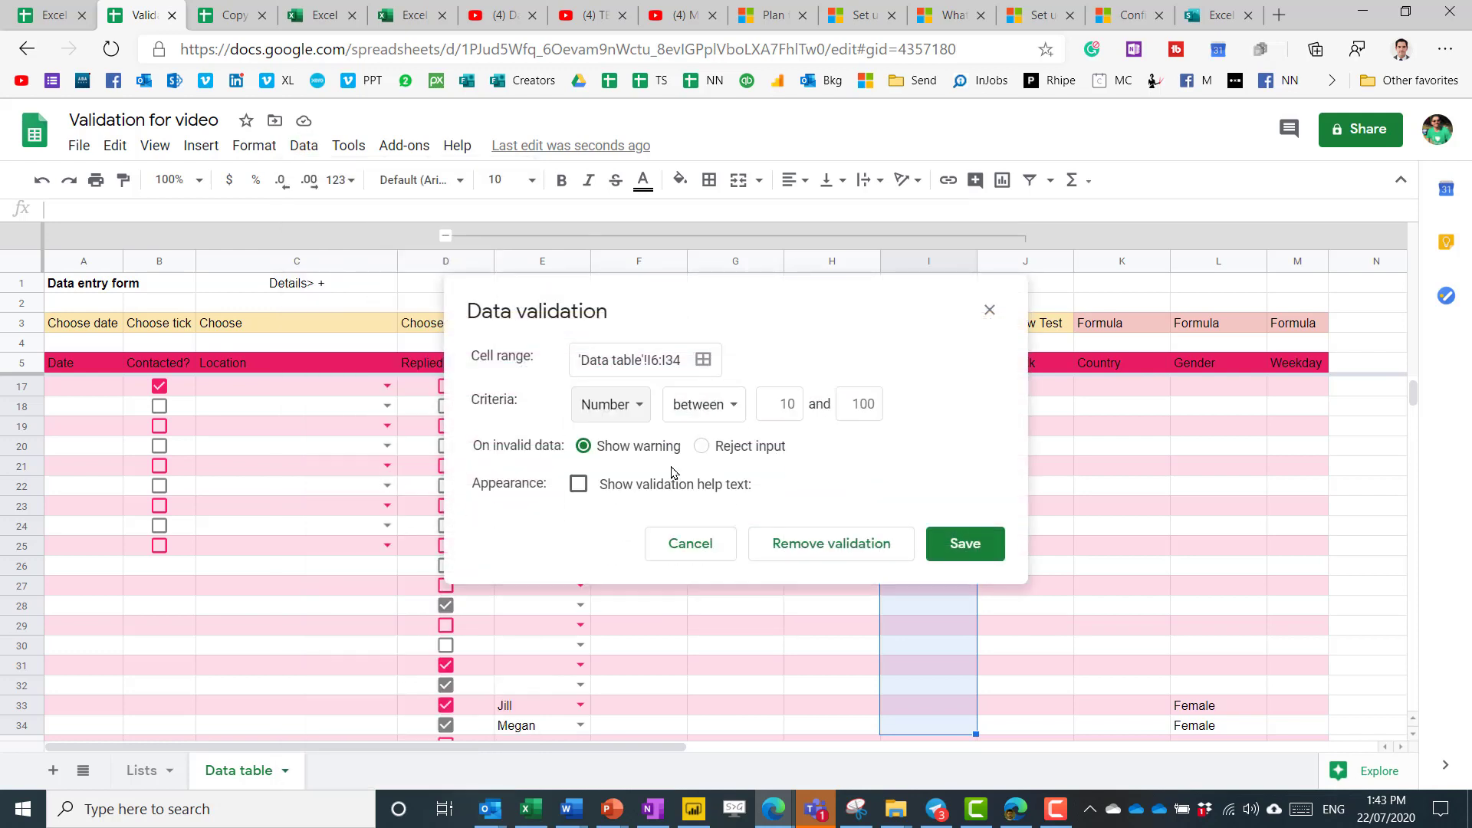
left_click(724, 412)
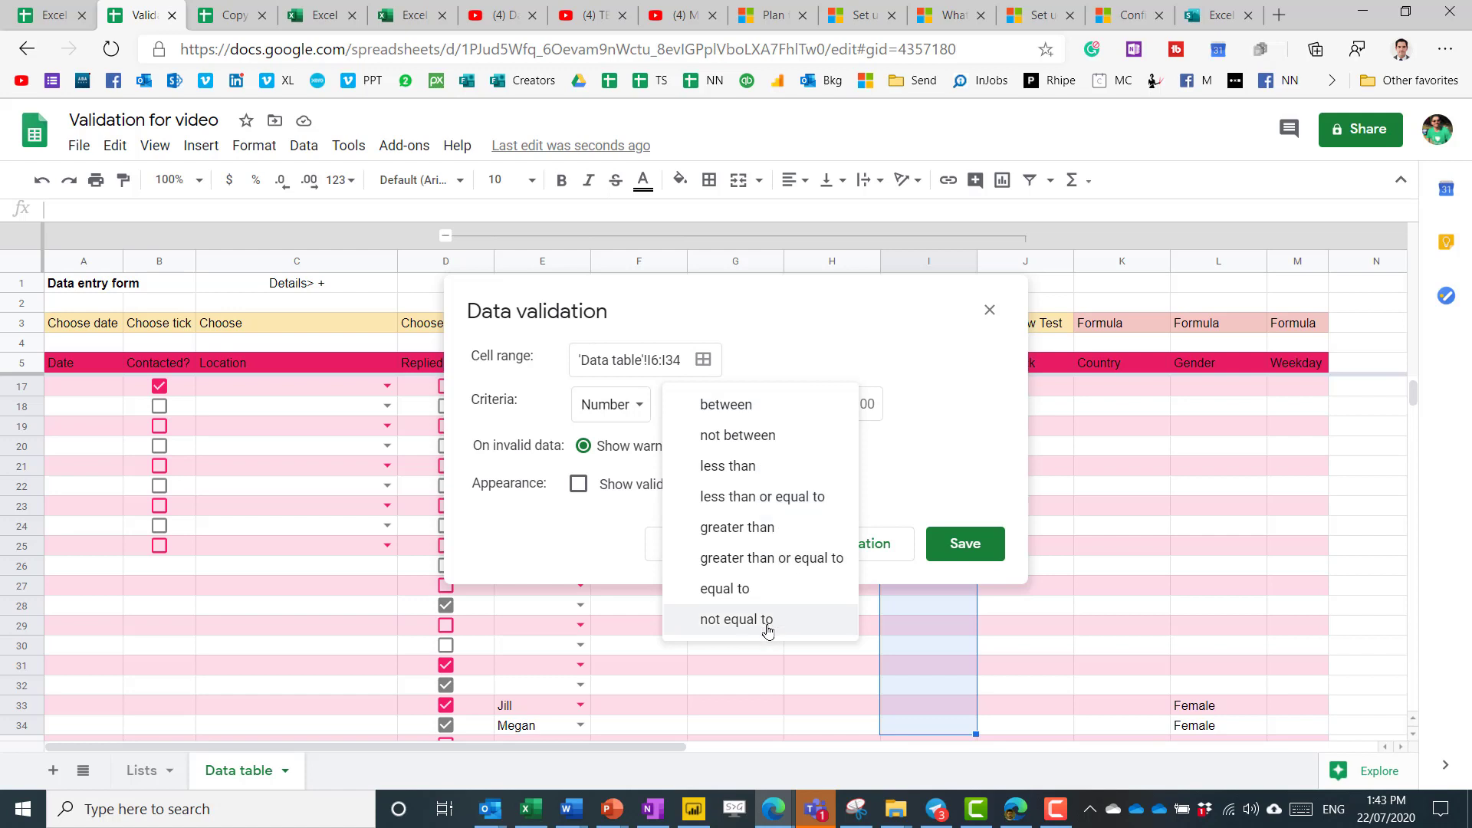
left_click(766, 397)
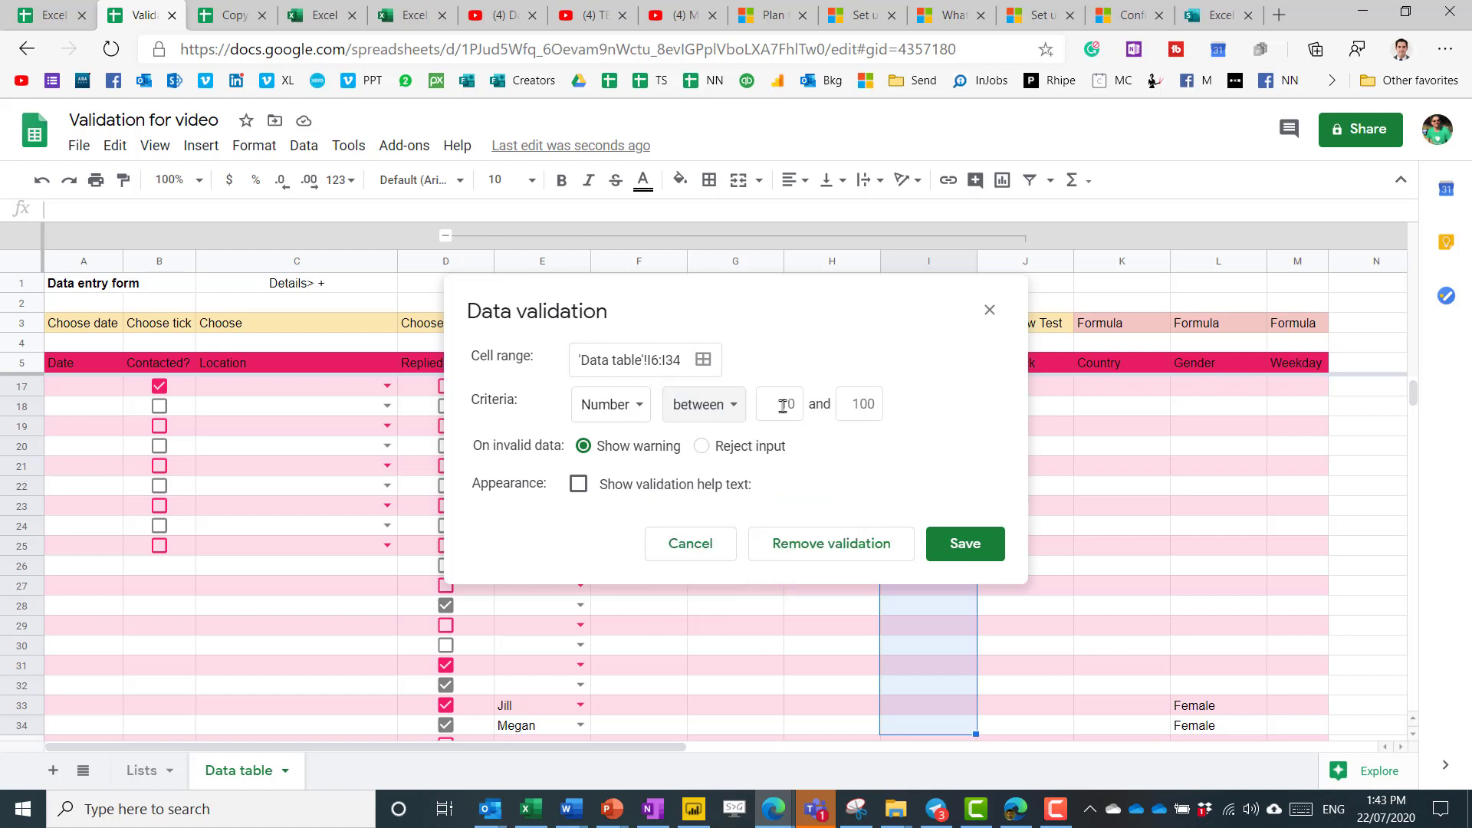
left_click(783, 406)
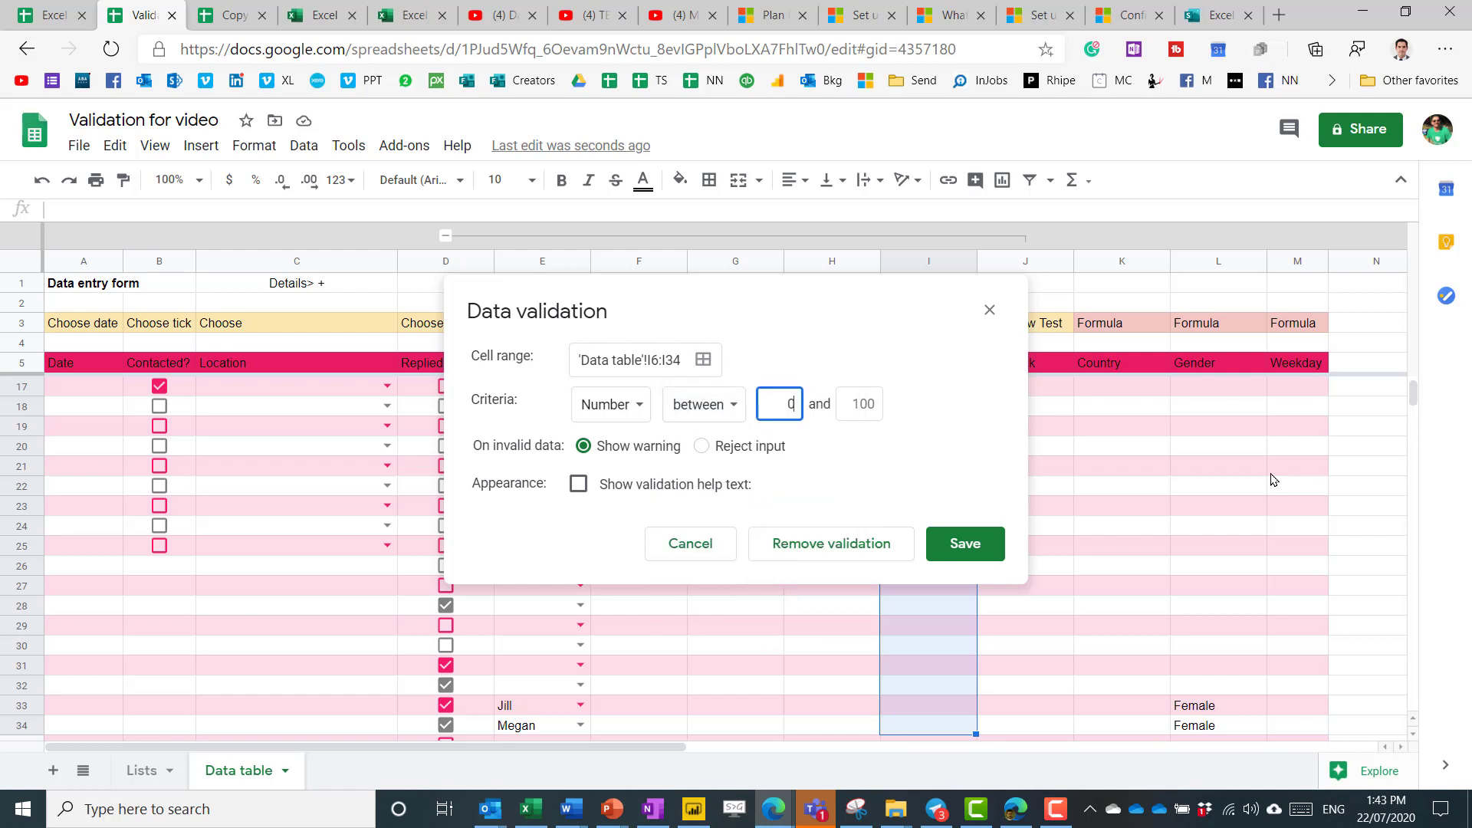
key("Tab")
Save the 0–900 rule and test it with 90 in I8 and 2910 in I9.
left_click(957, 545)
key("Up")
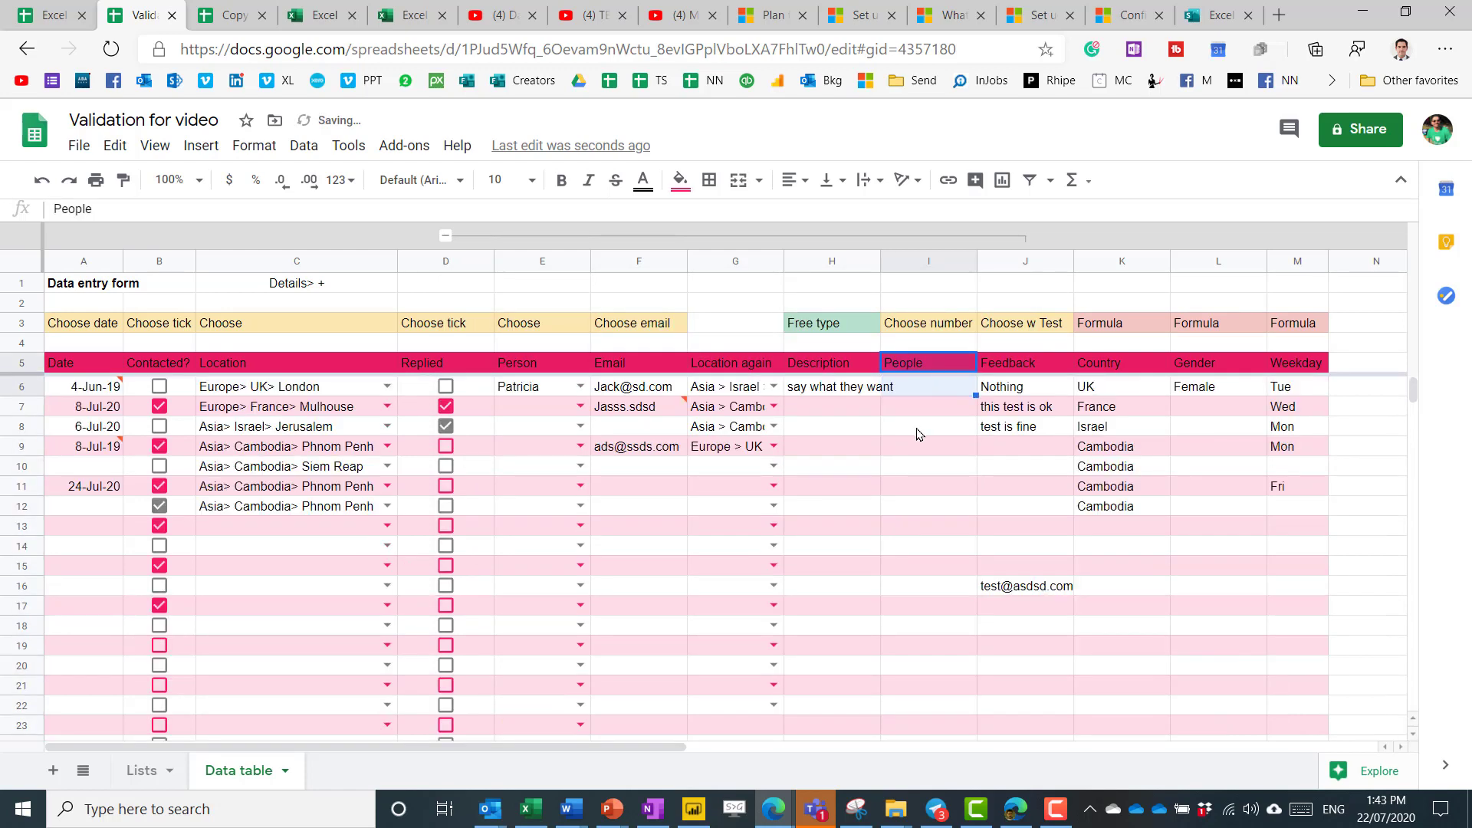
left_click(920, 435)
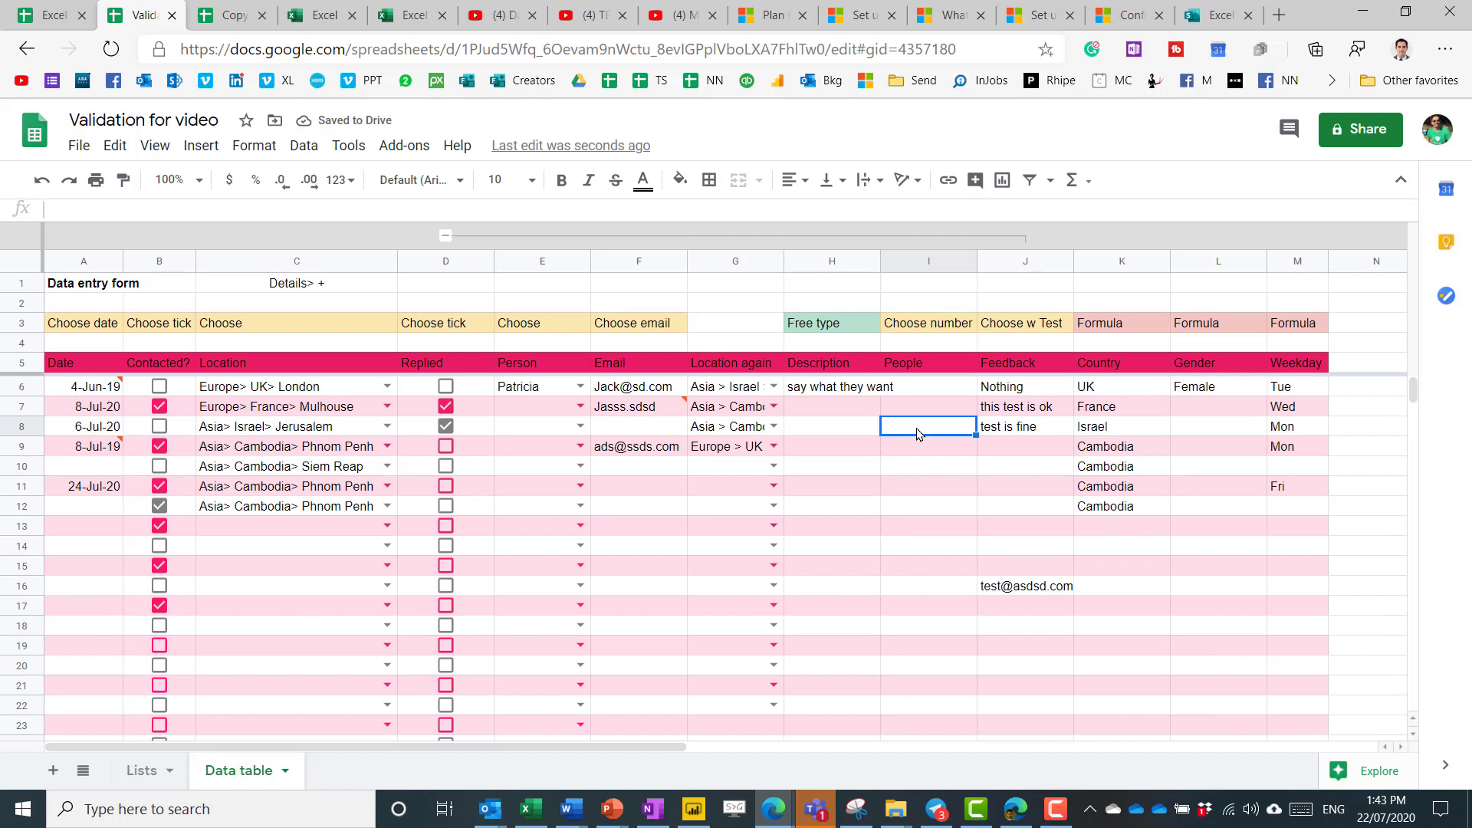
type("90")
key("Return")
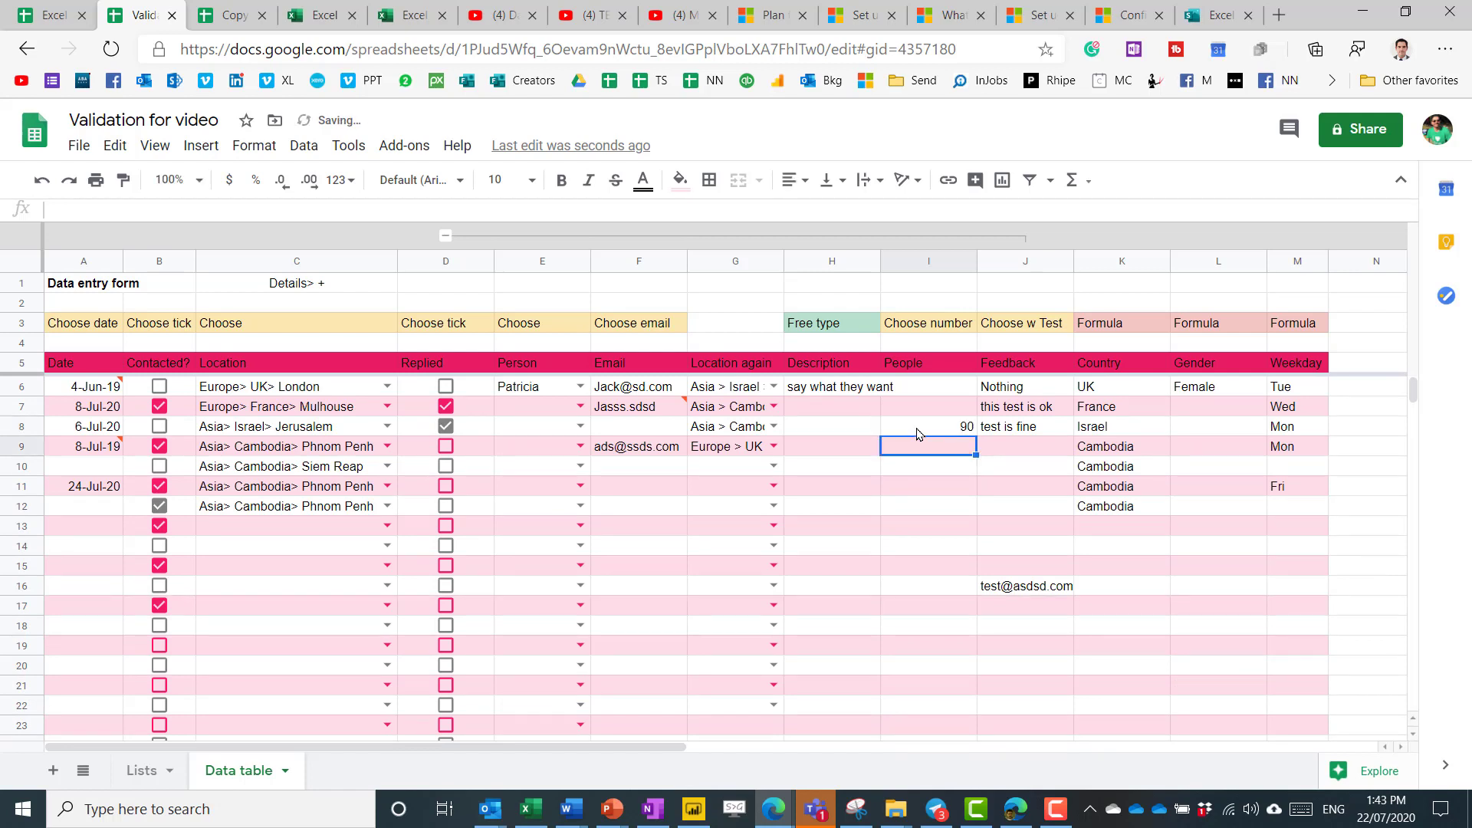
type("2910")
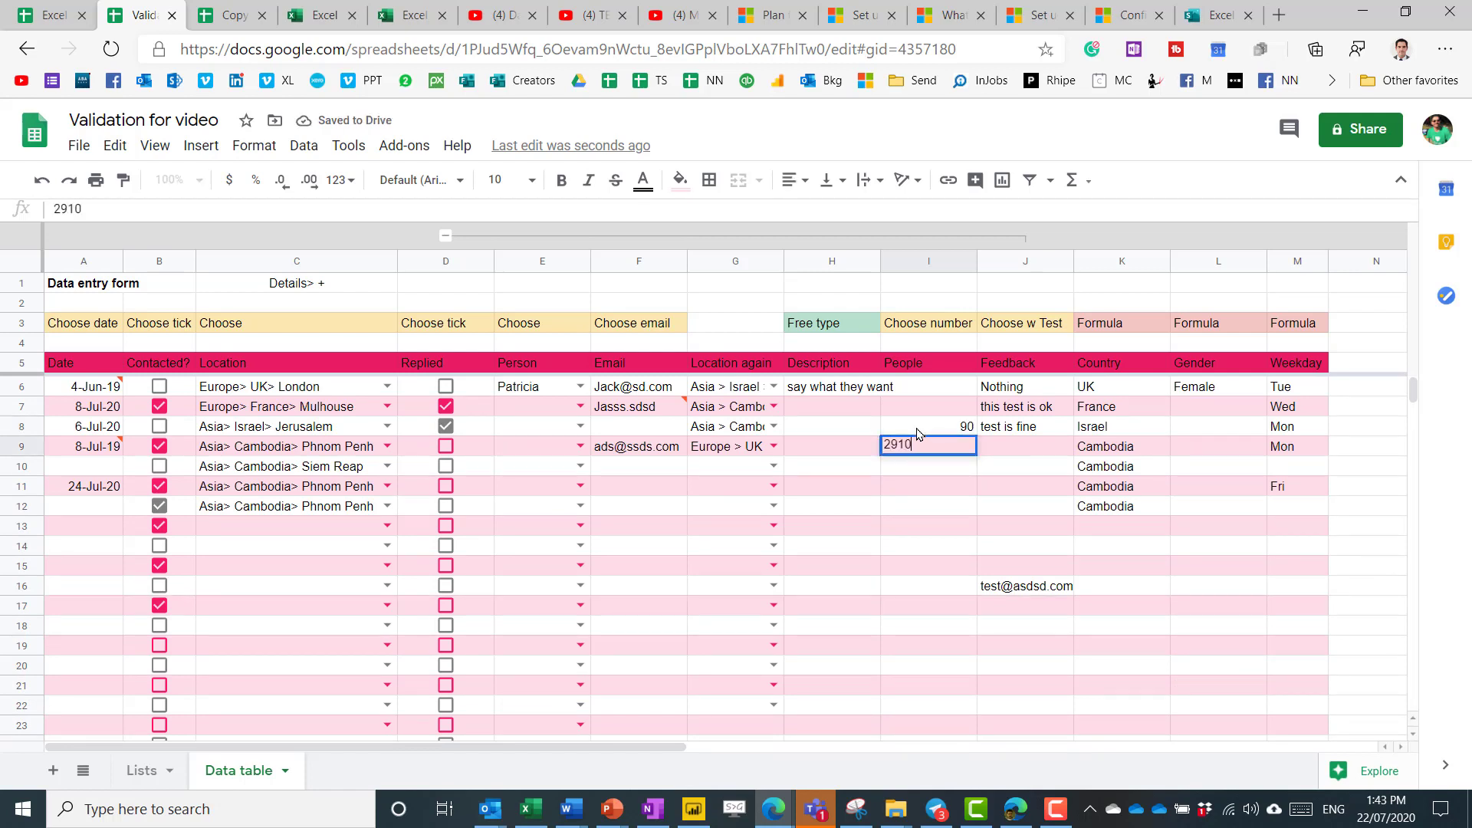
key("Return")
mouse_move(972, 454)
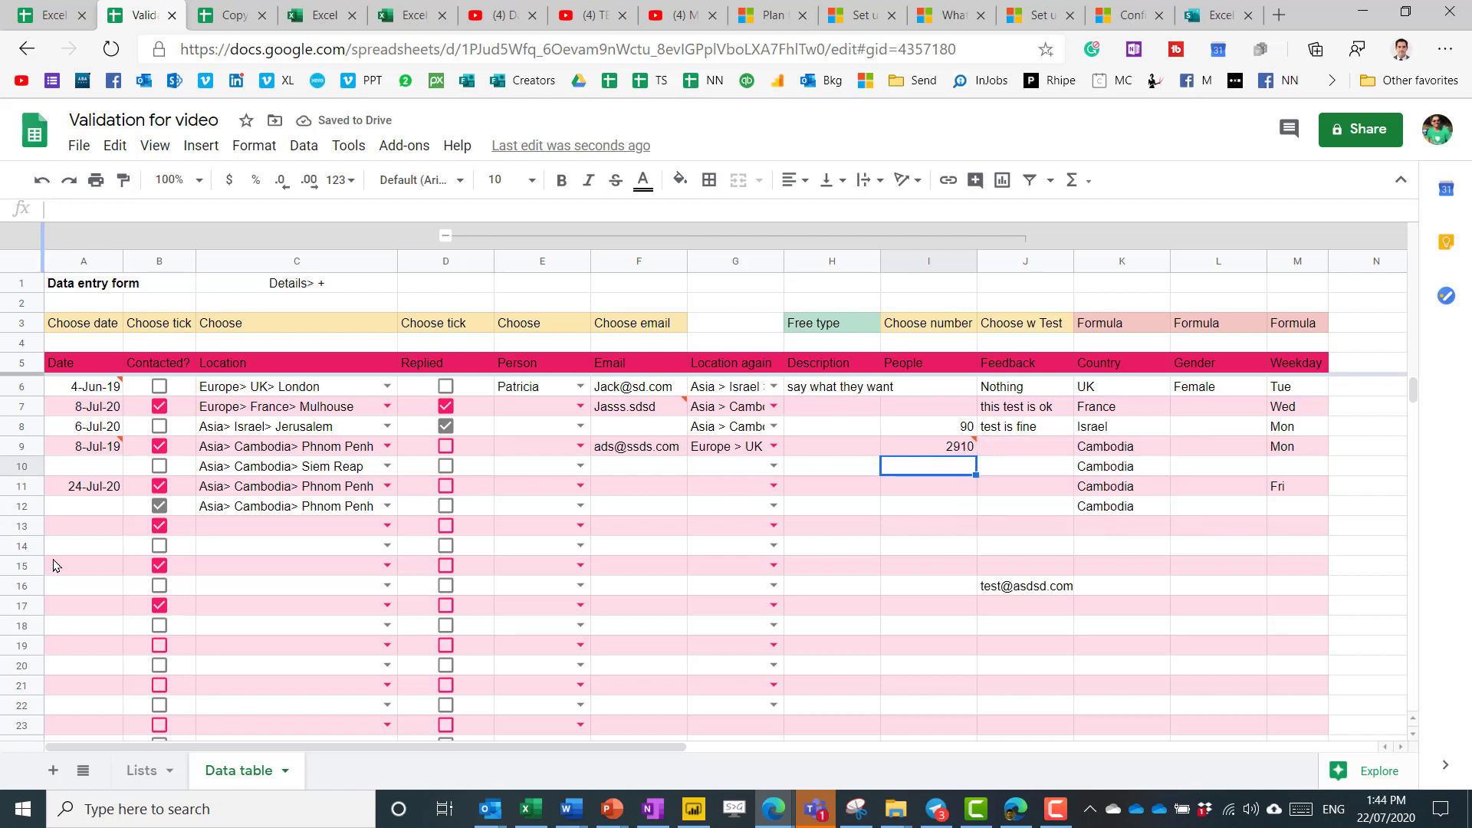
Enter non-date text asdsdsdsd in A12 to trigger the date rejection.
left_click(76, 509)
type("asdsdsdsd")
key("Return")
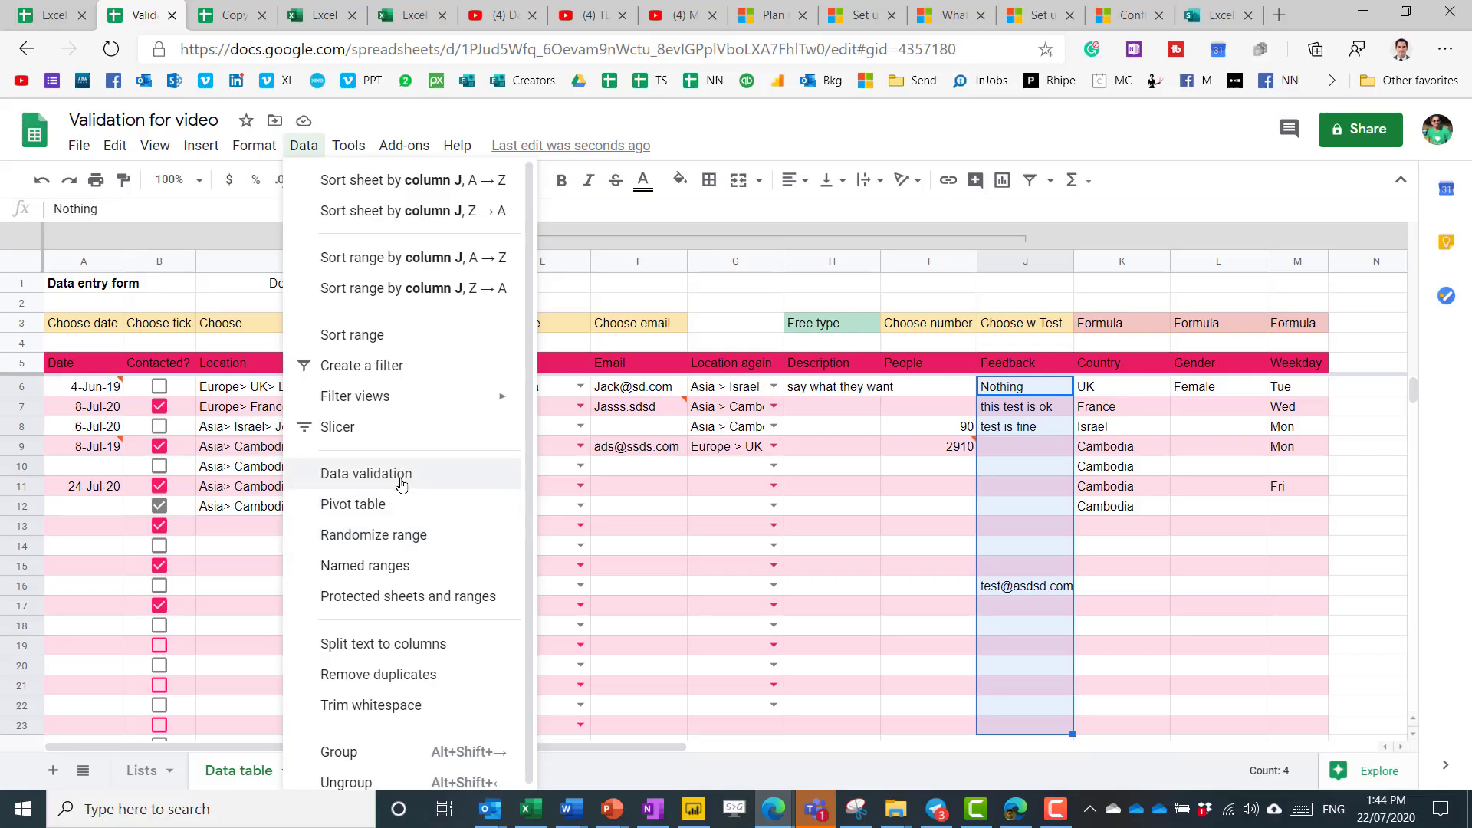
Add a Text contains 'test' validation rule to the Feedback cells.
left_click(361, 474)
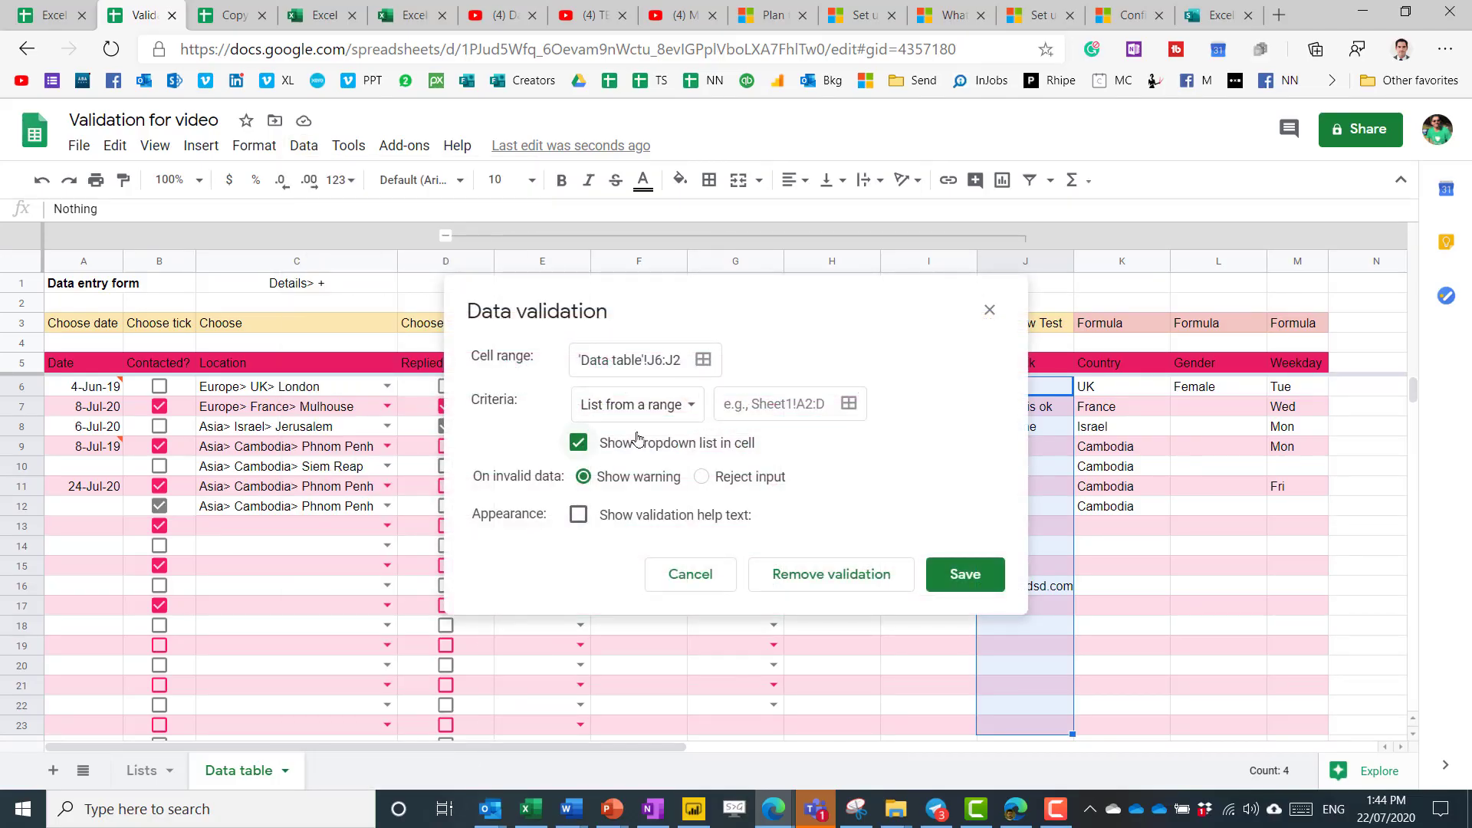
left_click(655, 407)
left_click(659, 497)
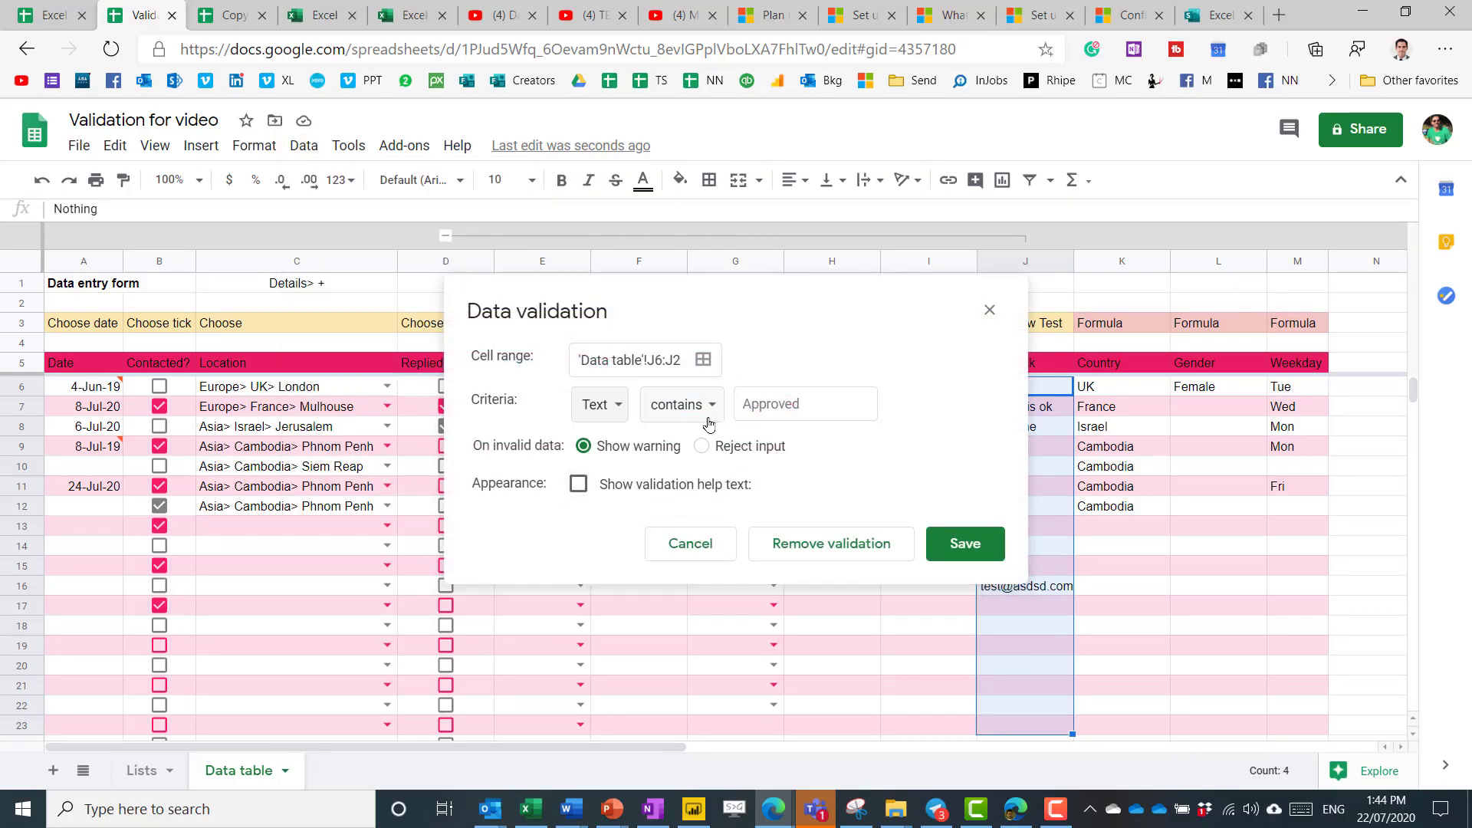
left_click(745, 402)
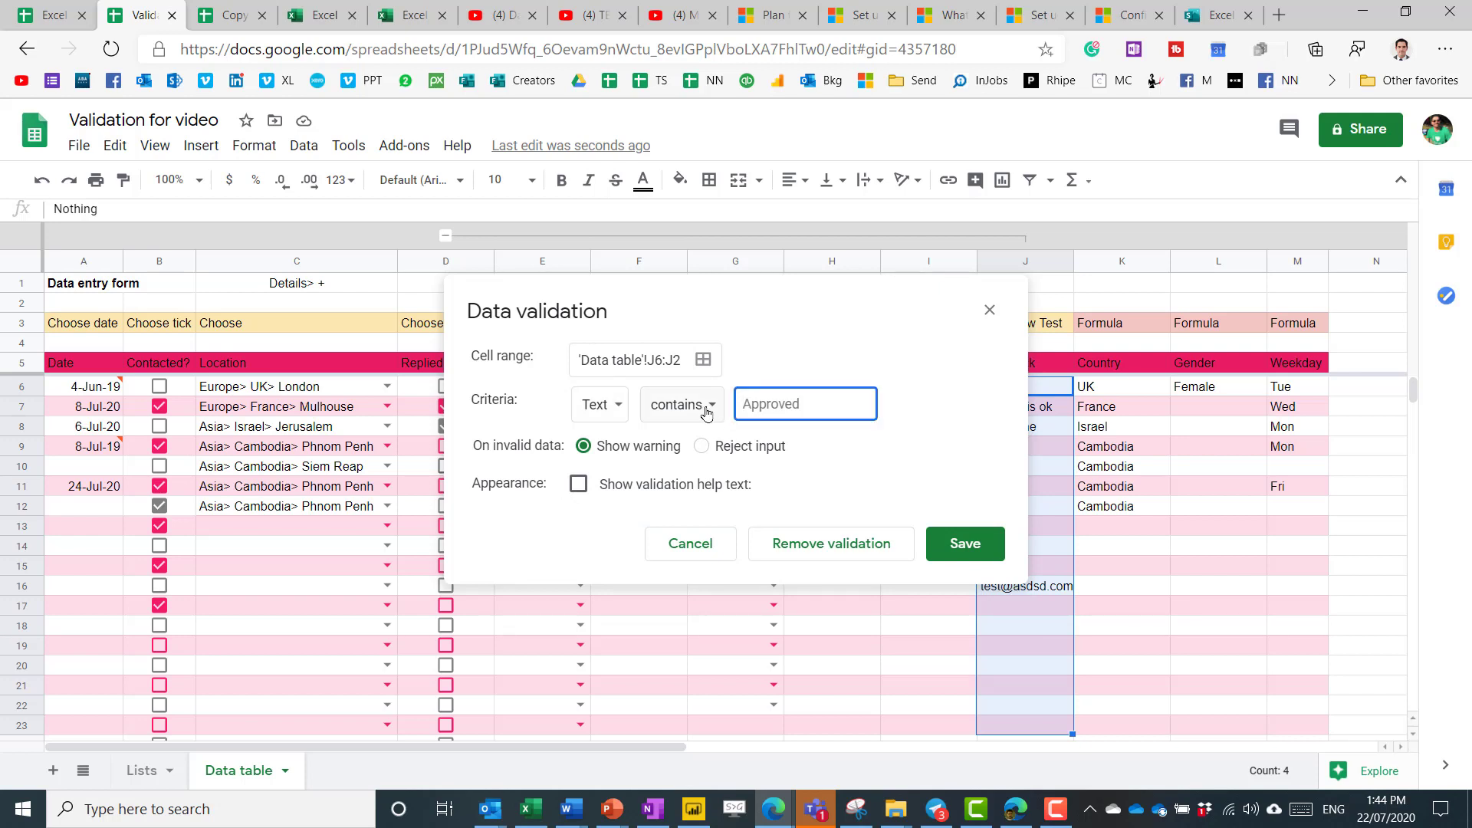
type("test")
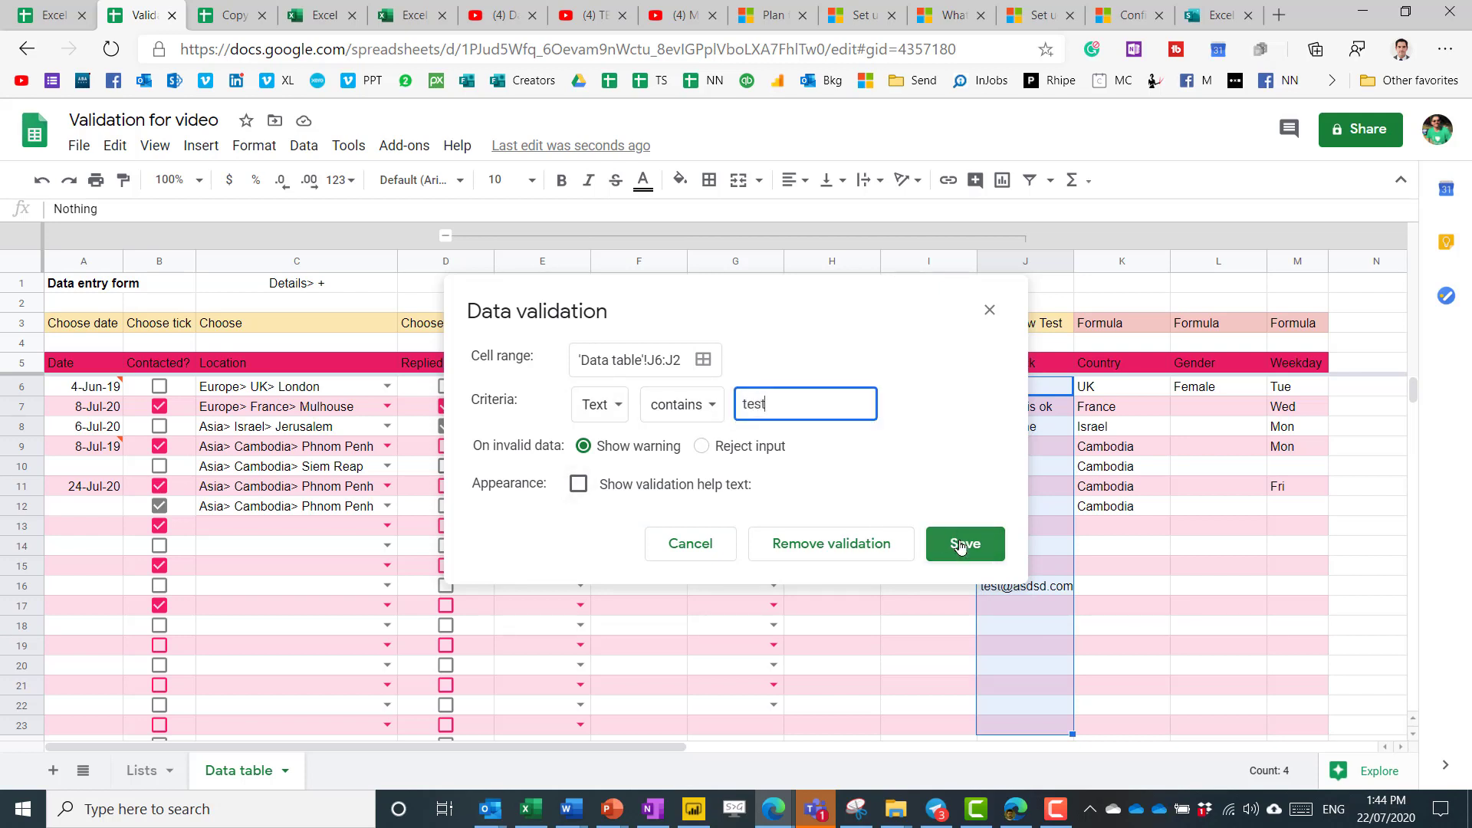
left_click(965, 543)
Check flagged Feedback entries, enter asdsds in J10, and view J6:J20's validation rule.
left_click(1041, 430)
left_click(1040, 389)
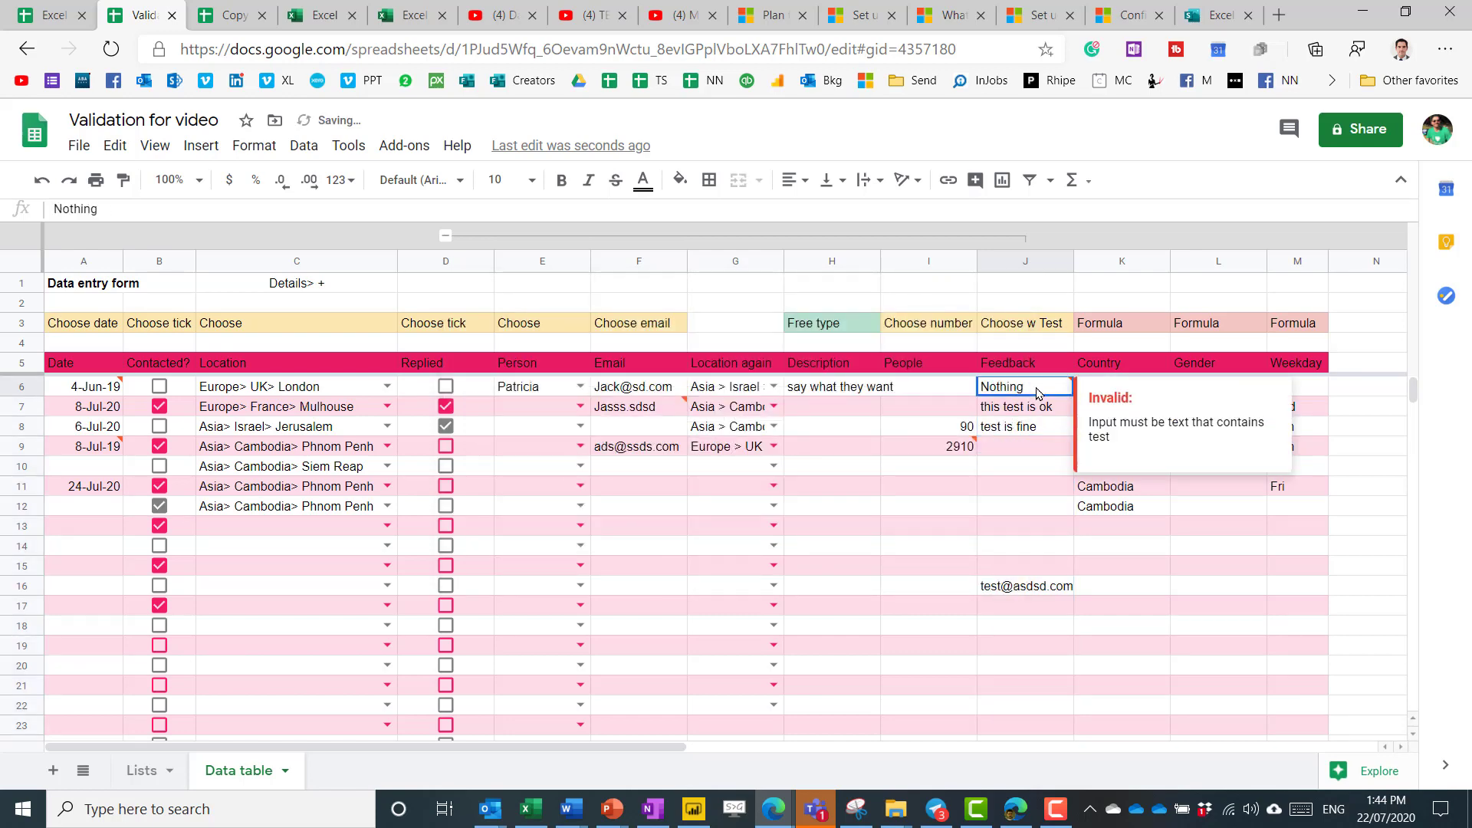
left_click(1035, 467)
type("asdsds")
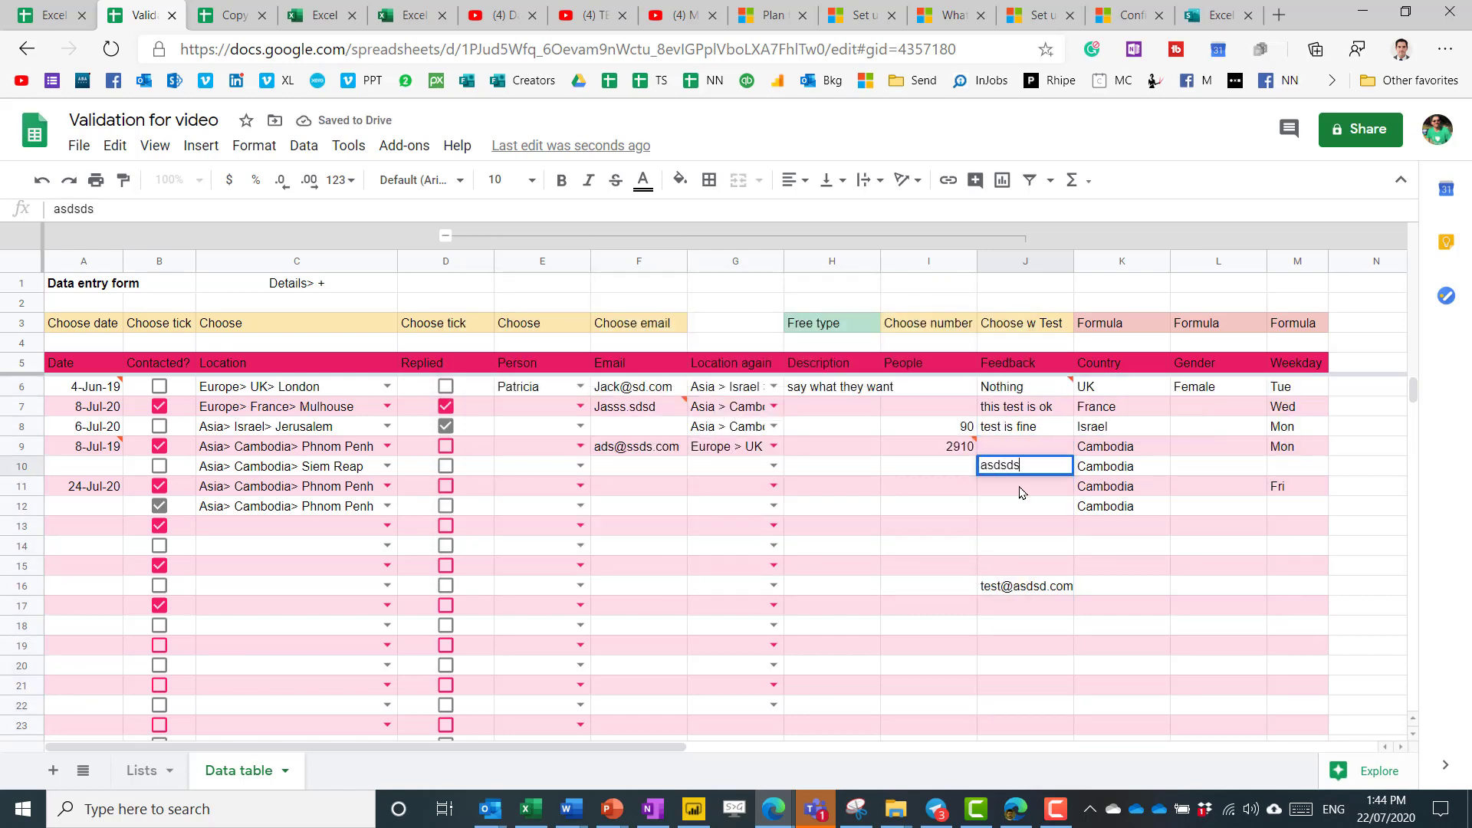
key("Return")
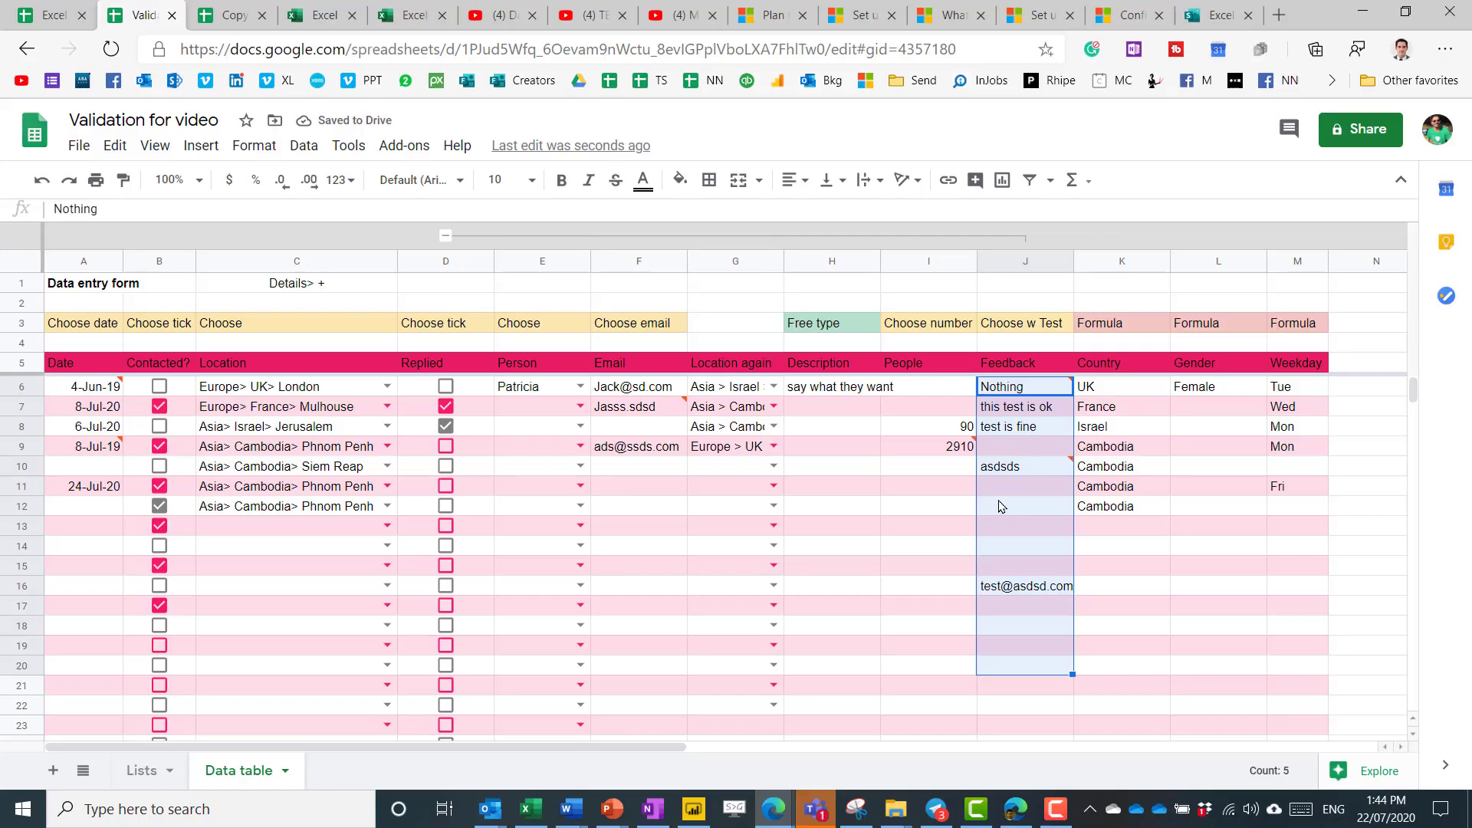
left_click(304, 145)
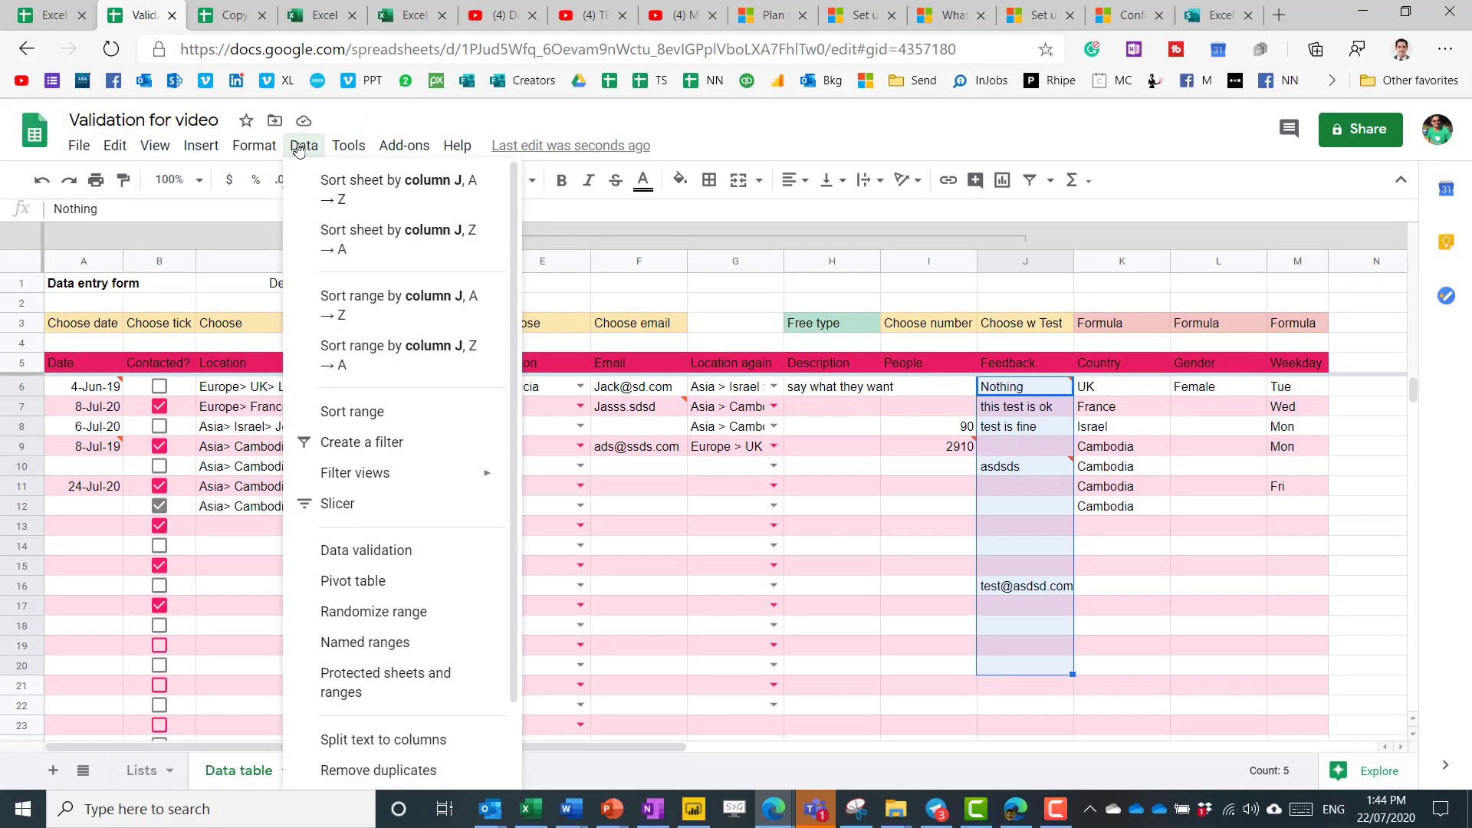
left_click(388, 472)
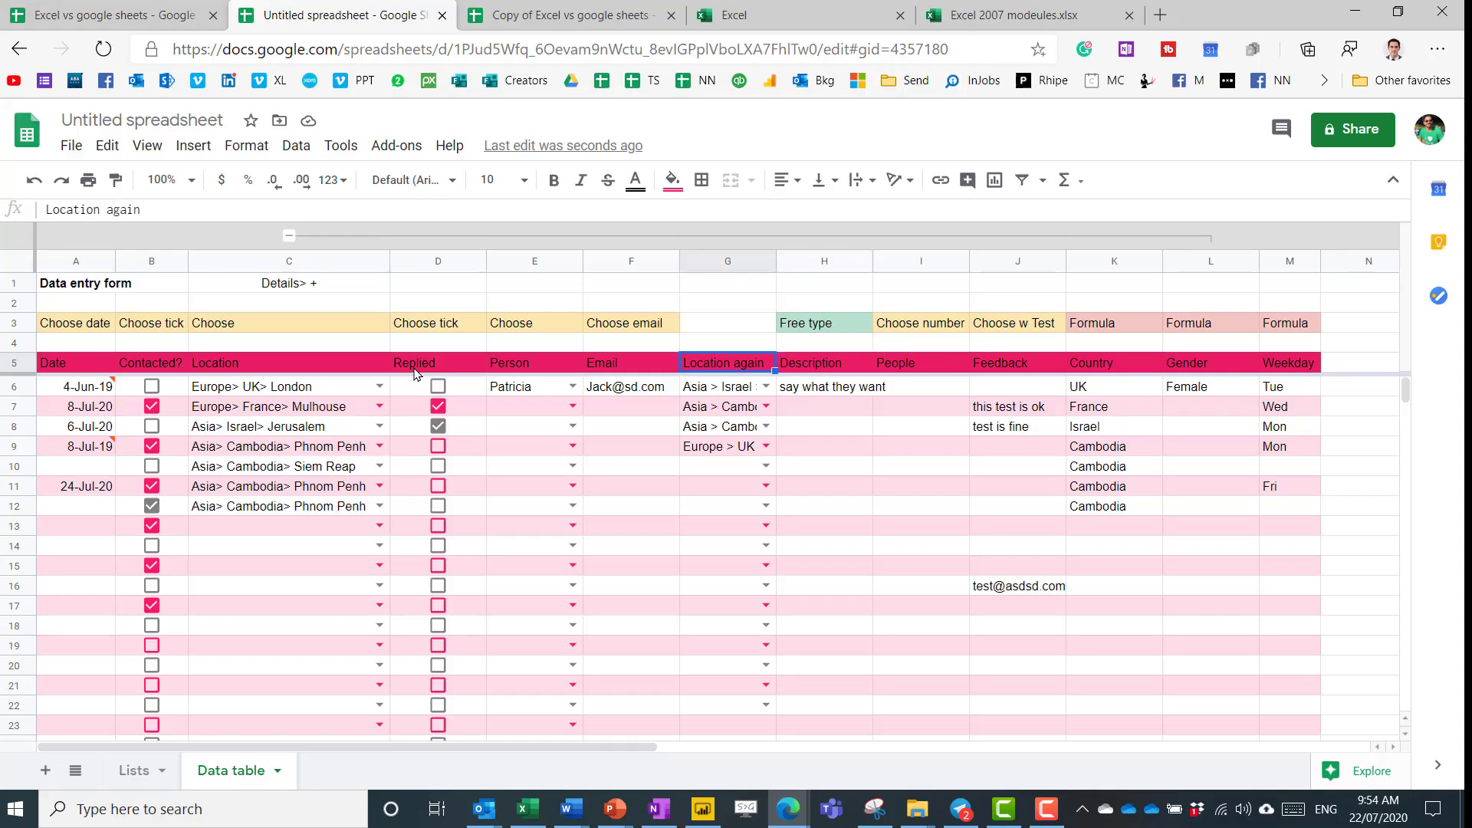
Move down the Location again column in the Data table grid.
key("Down")
key("Down")
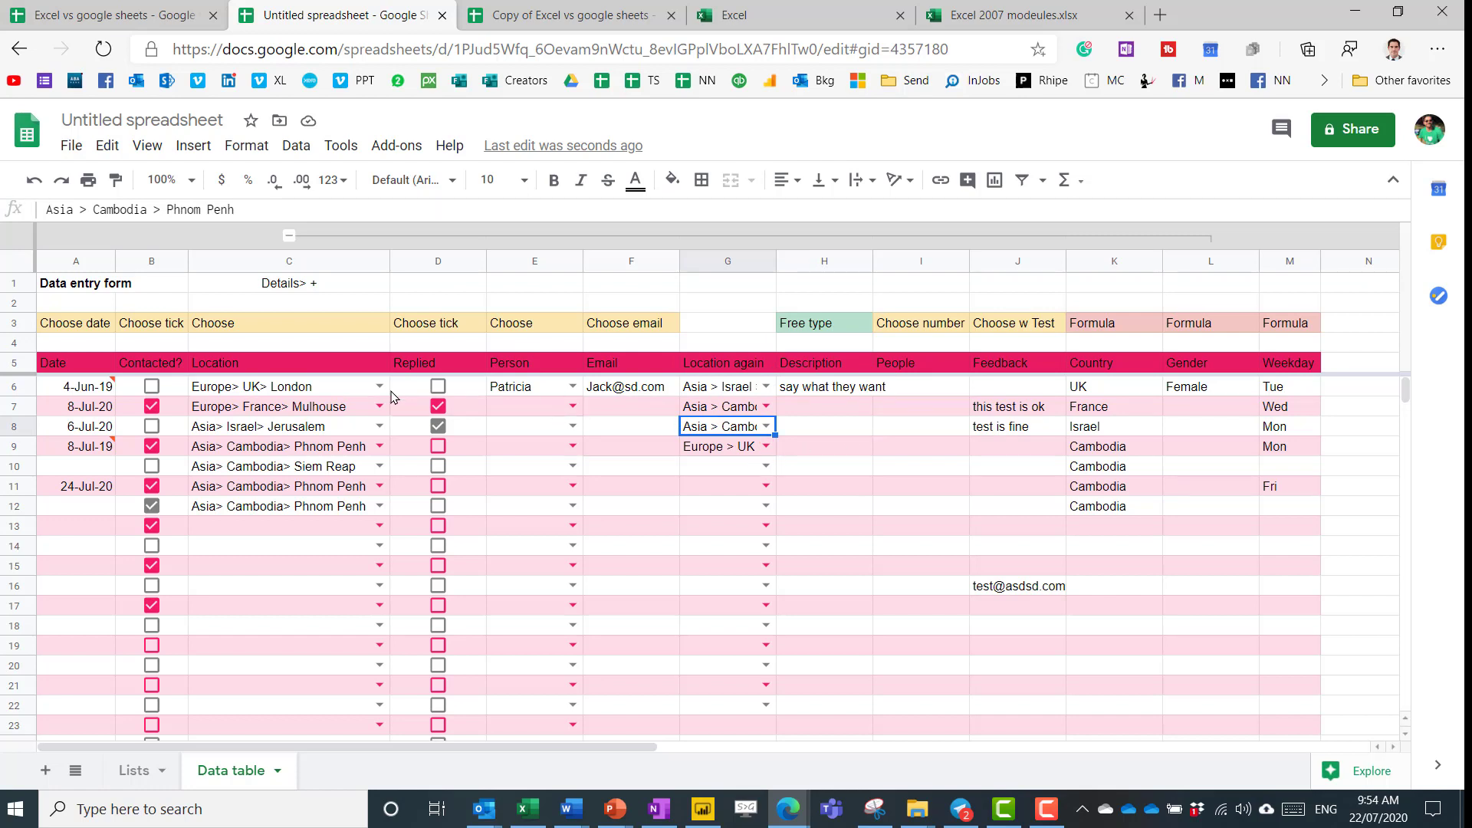
Apply teal alternating row colours to the table A5:M1000.
left_click(246, 146)
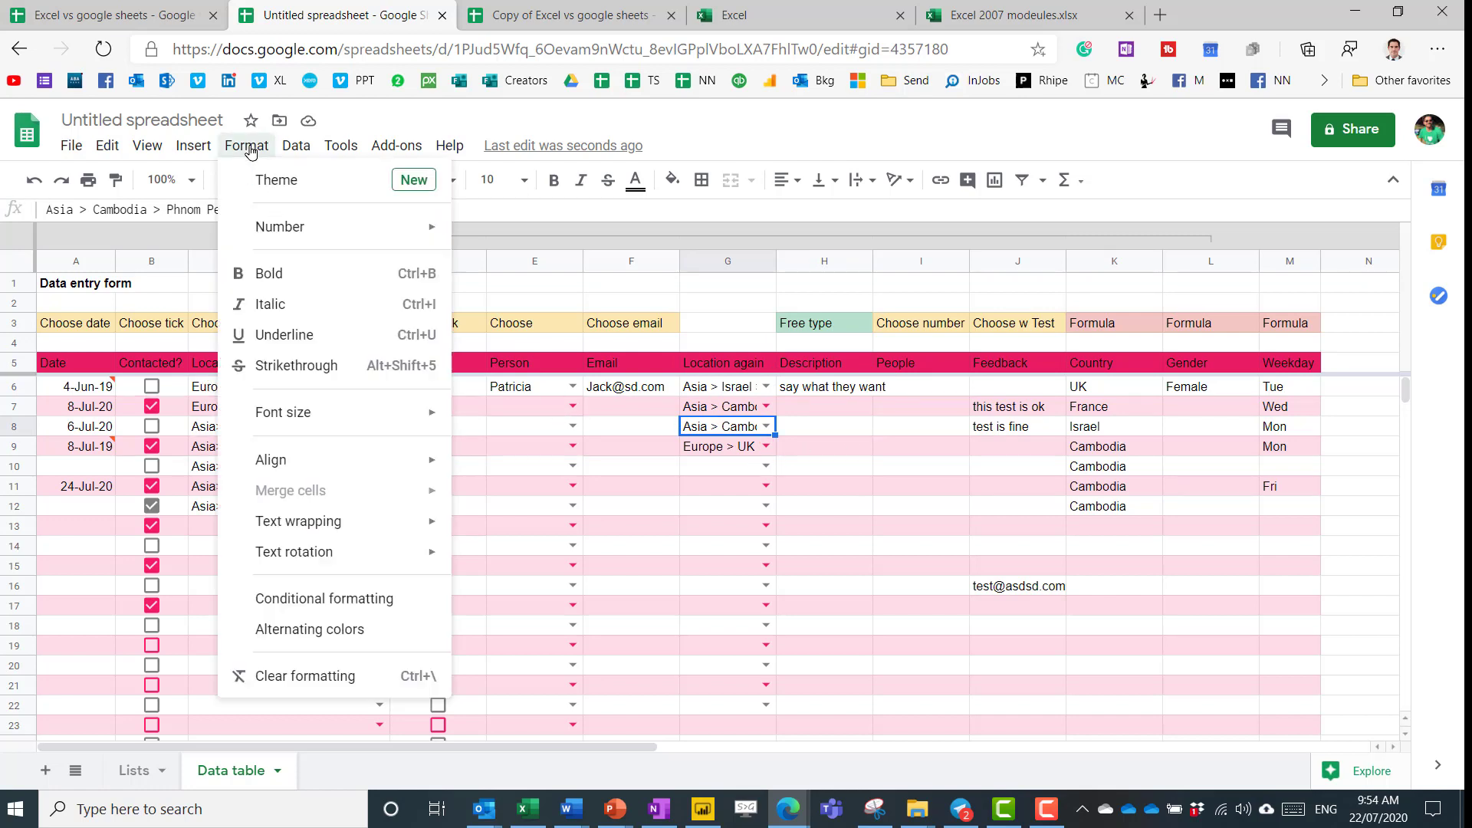
left_click(320, 630)
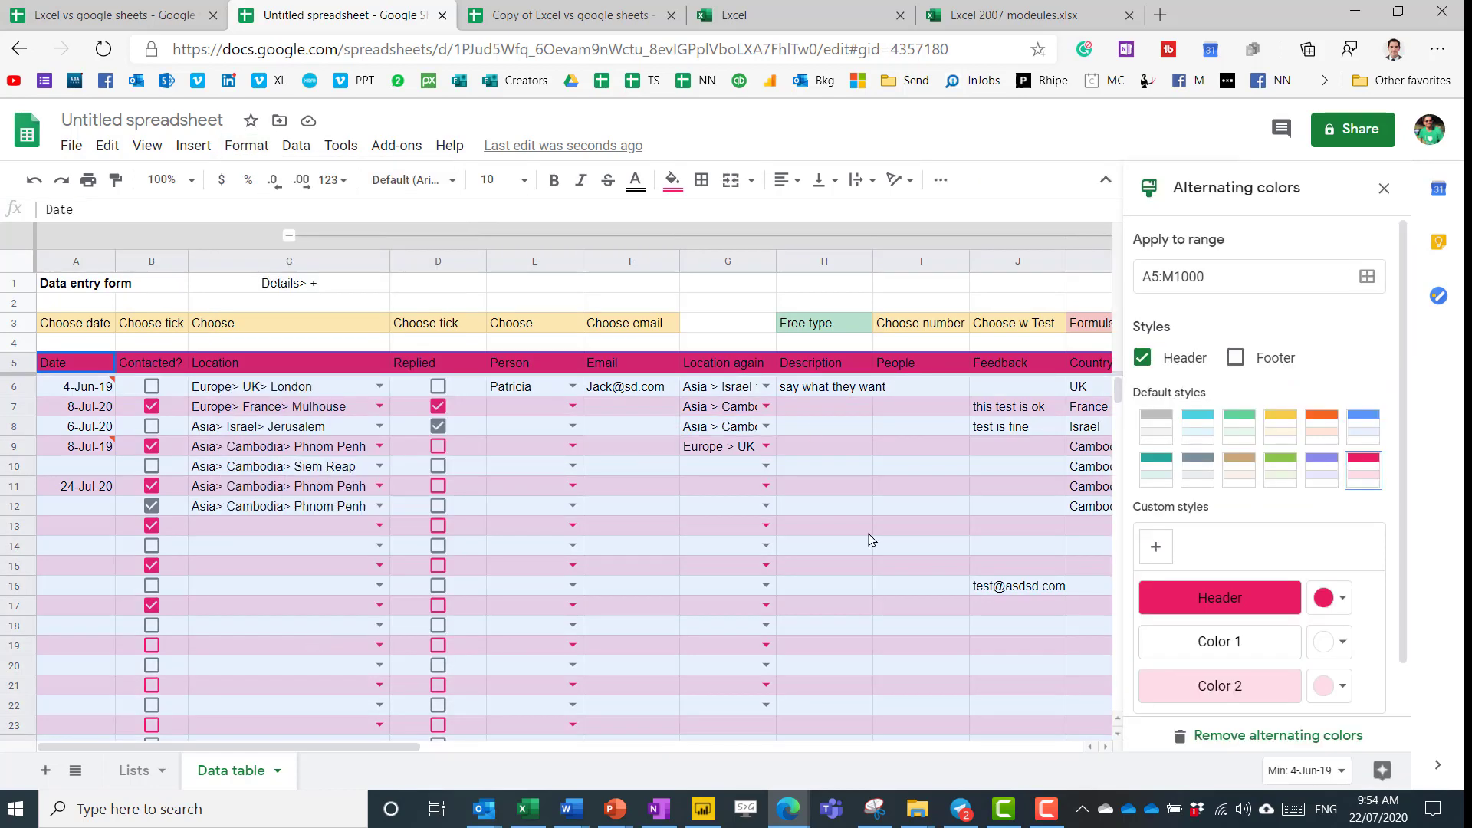
left_click(1197, 426)
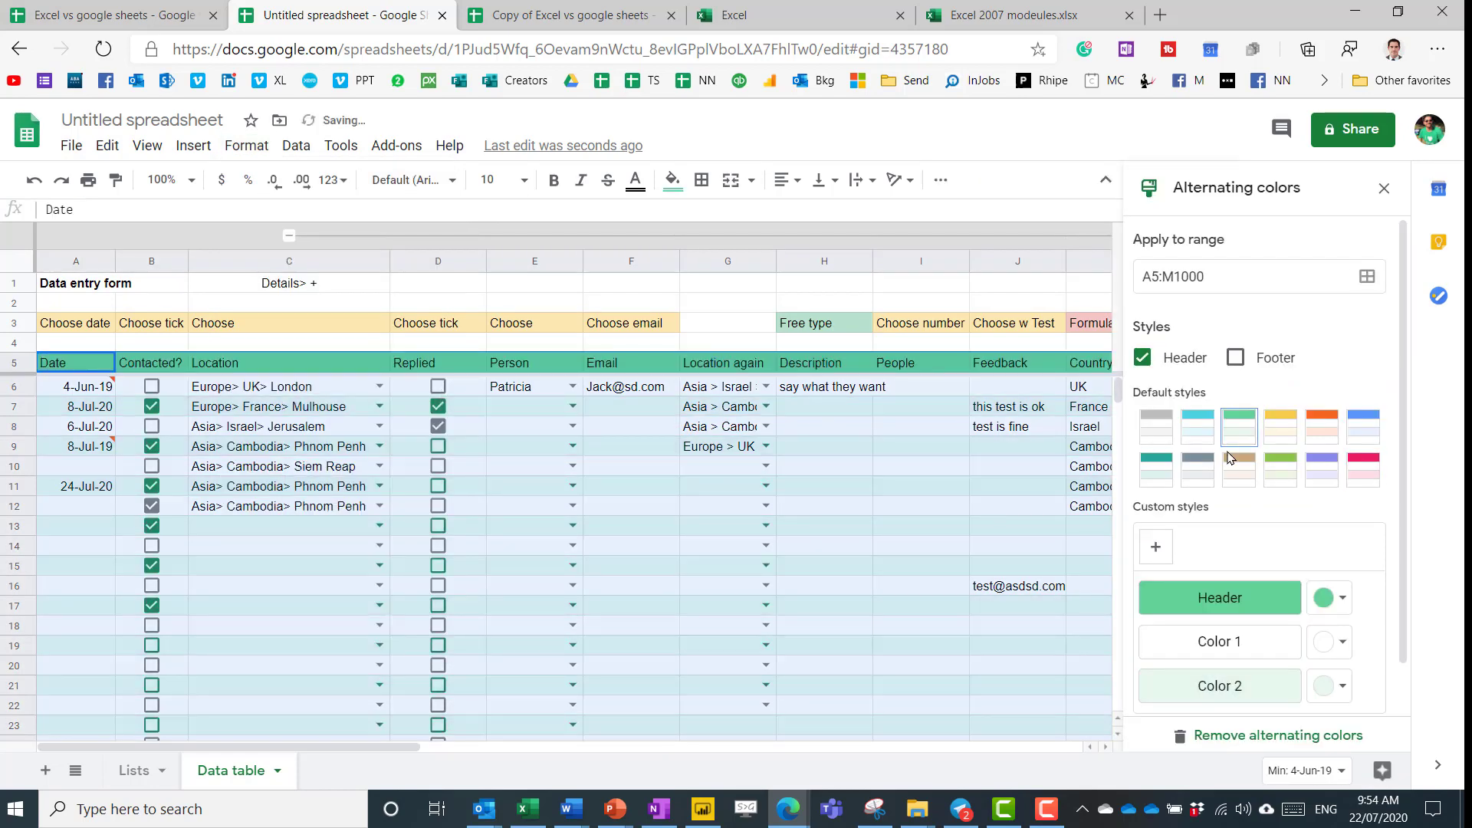
left_click(1382, 189)
Add the header New in cell N5.
key("Right")
key("ctrl+Right")
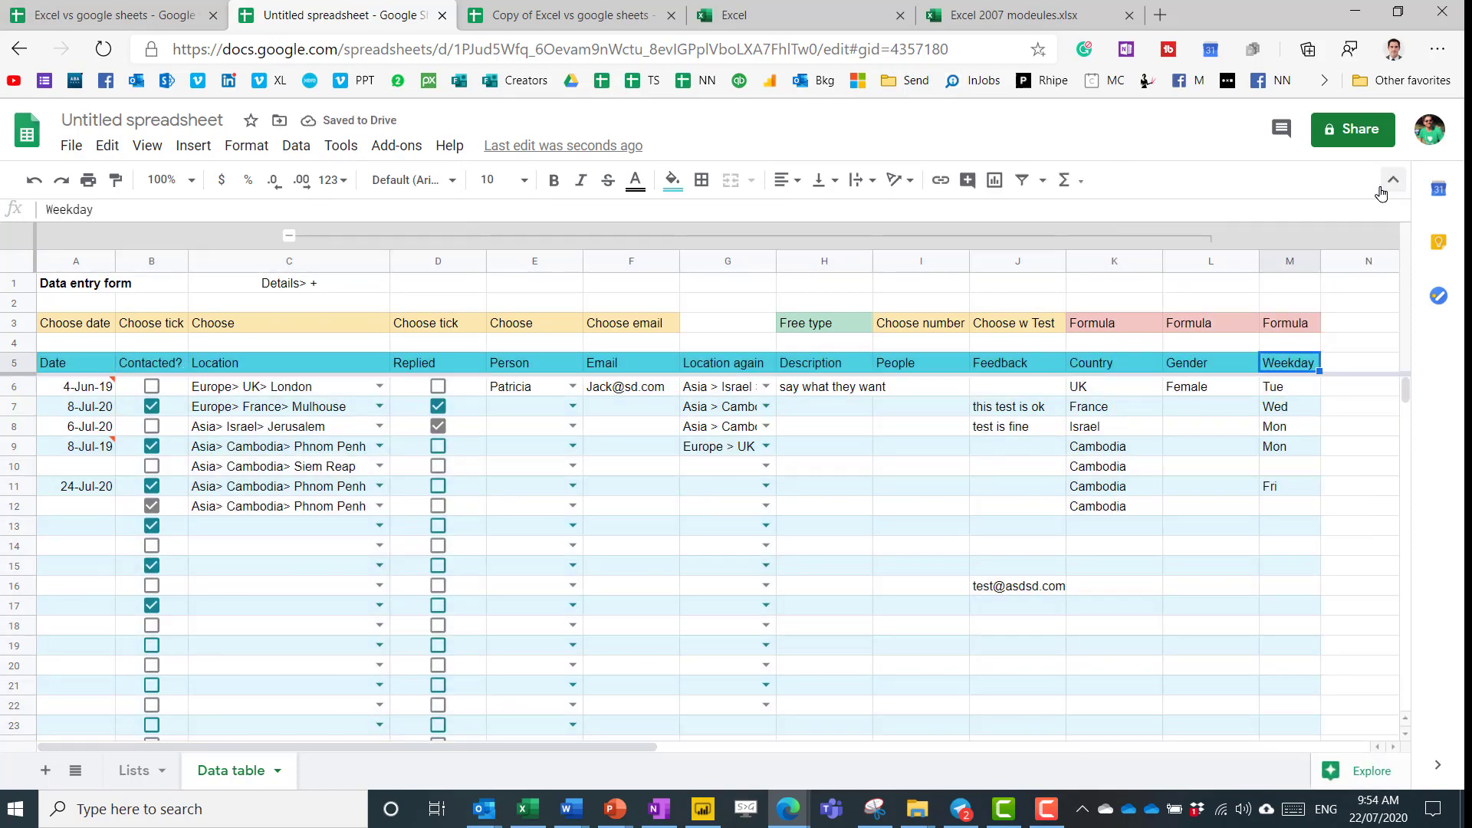
key("Right")
type("New")
key("Return")
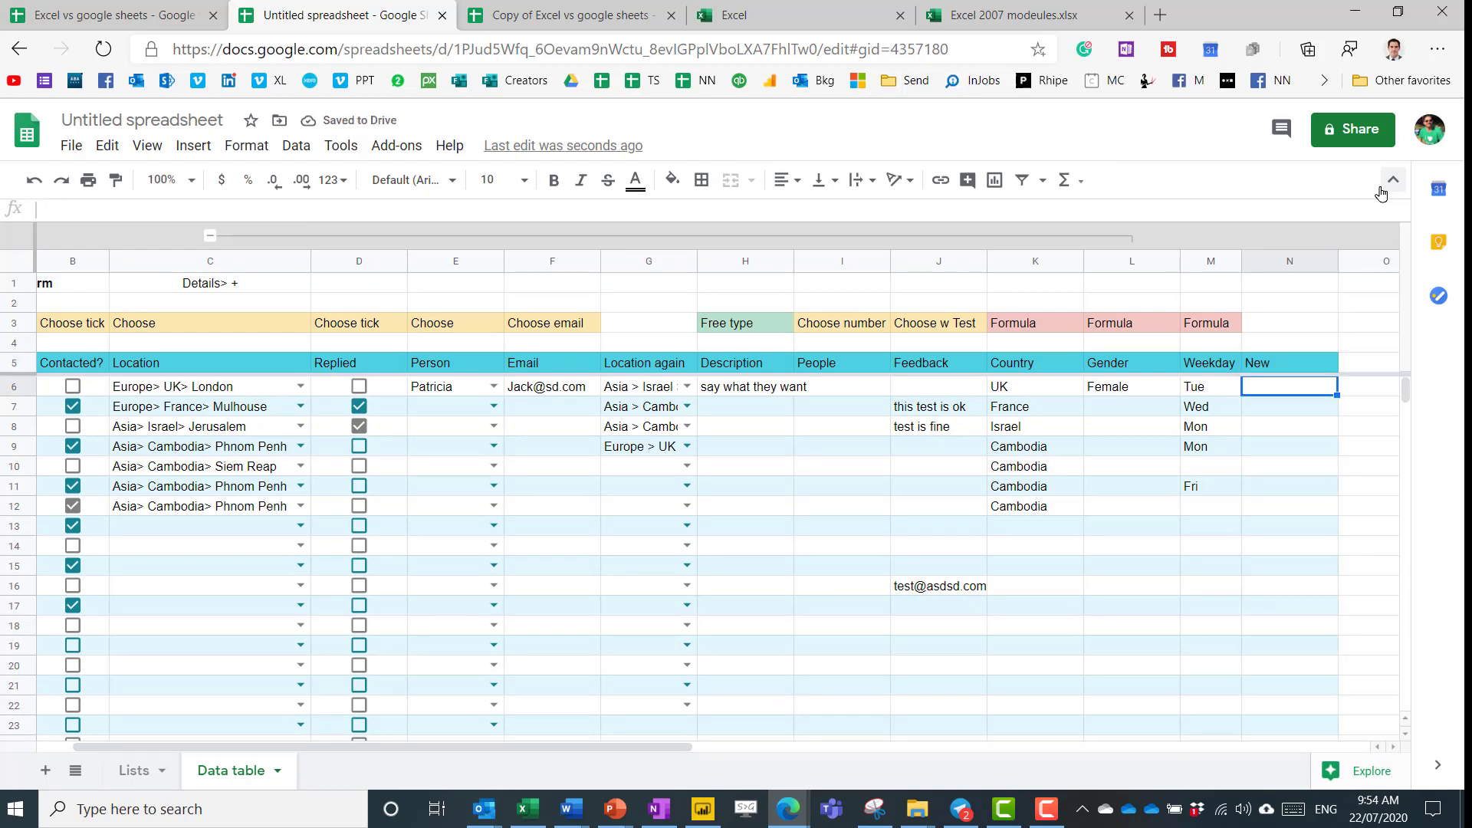
left_click(198, 320)
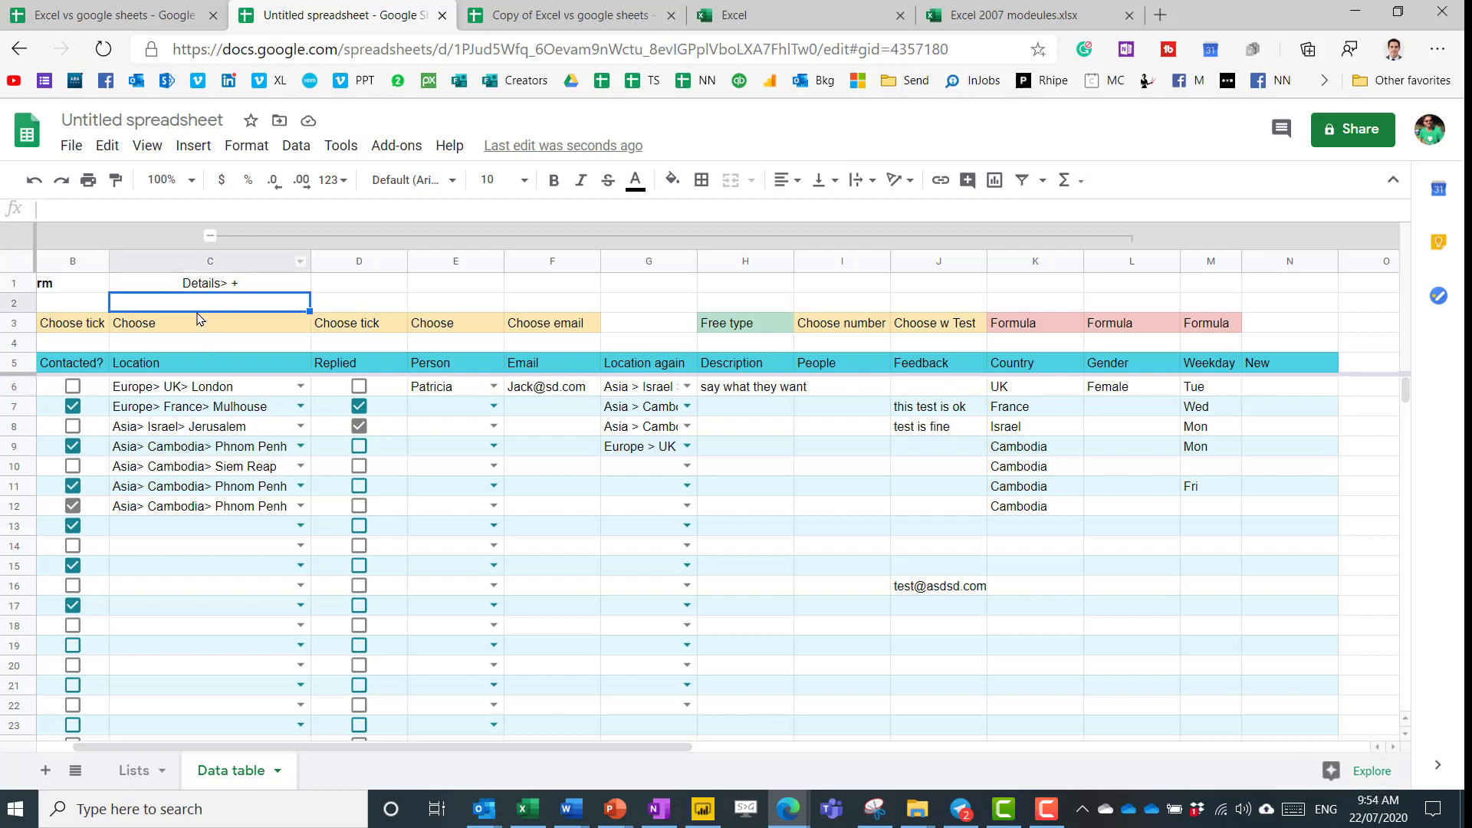
key("Left")
key("Left")
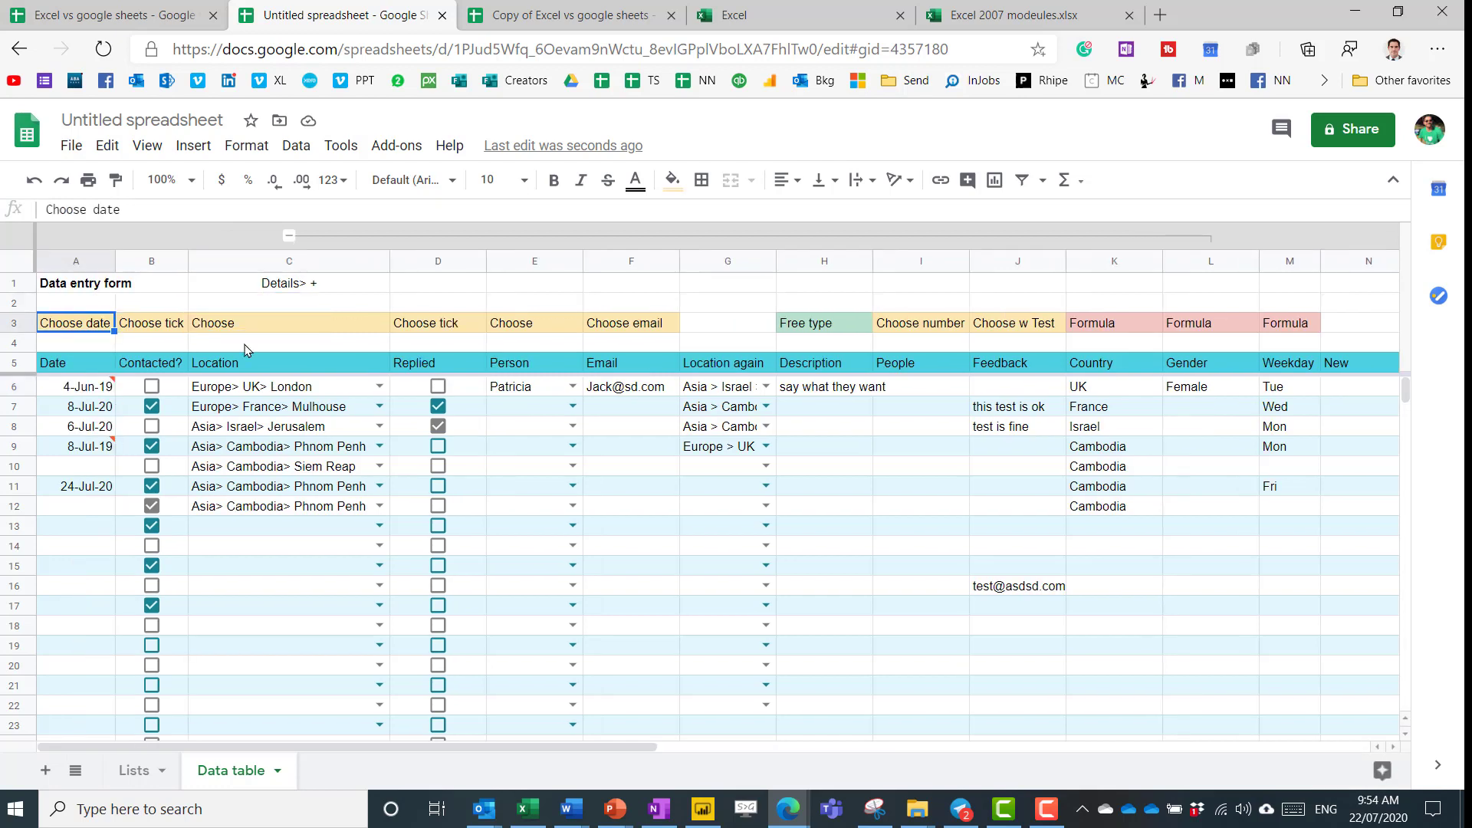
left_click(289, 236)
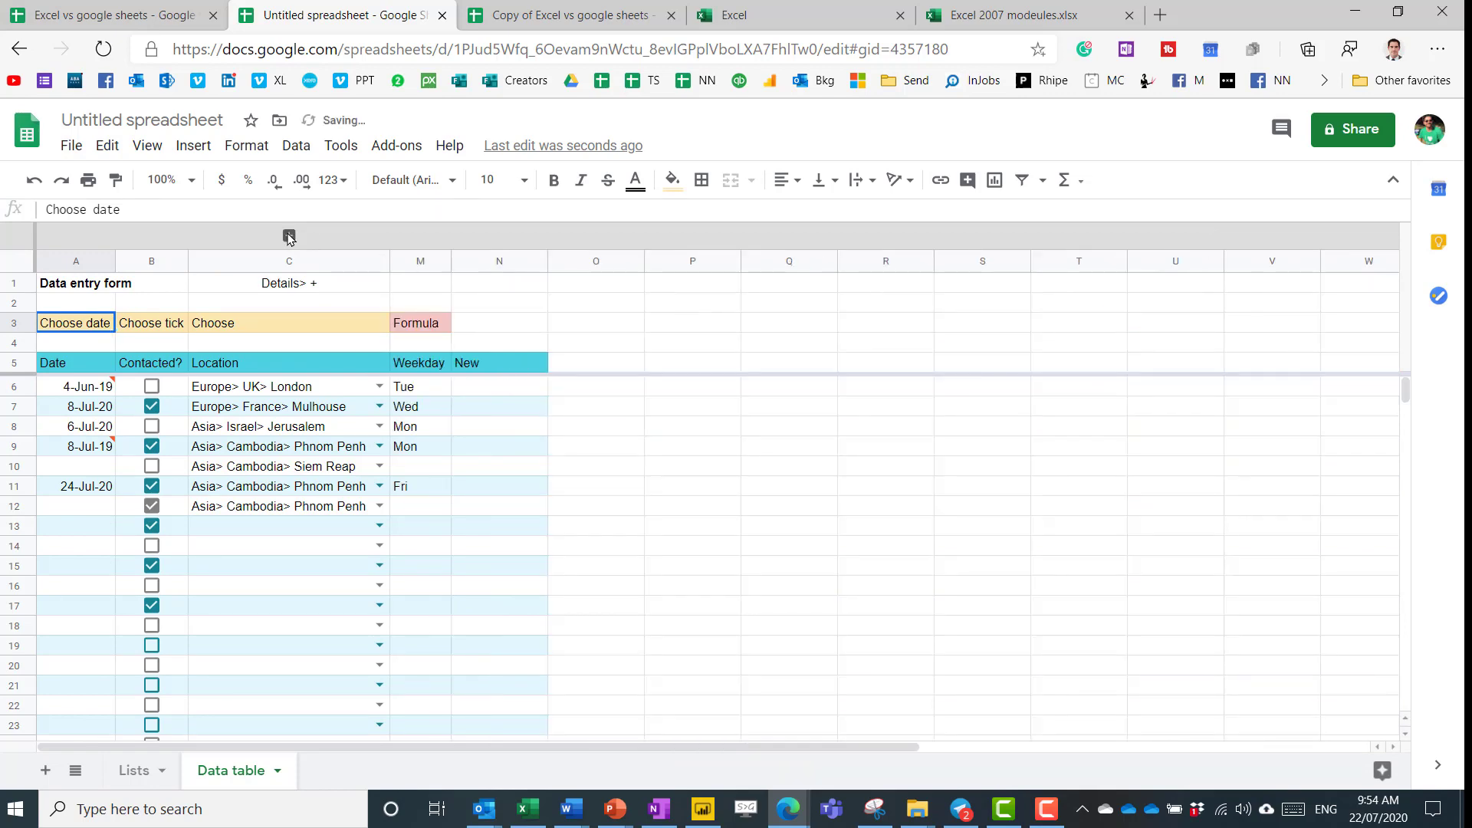
left_click(289, 236)
left_click(289, 236)
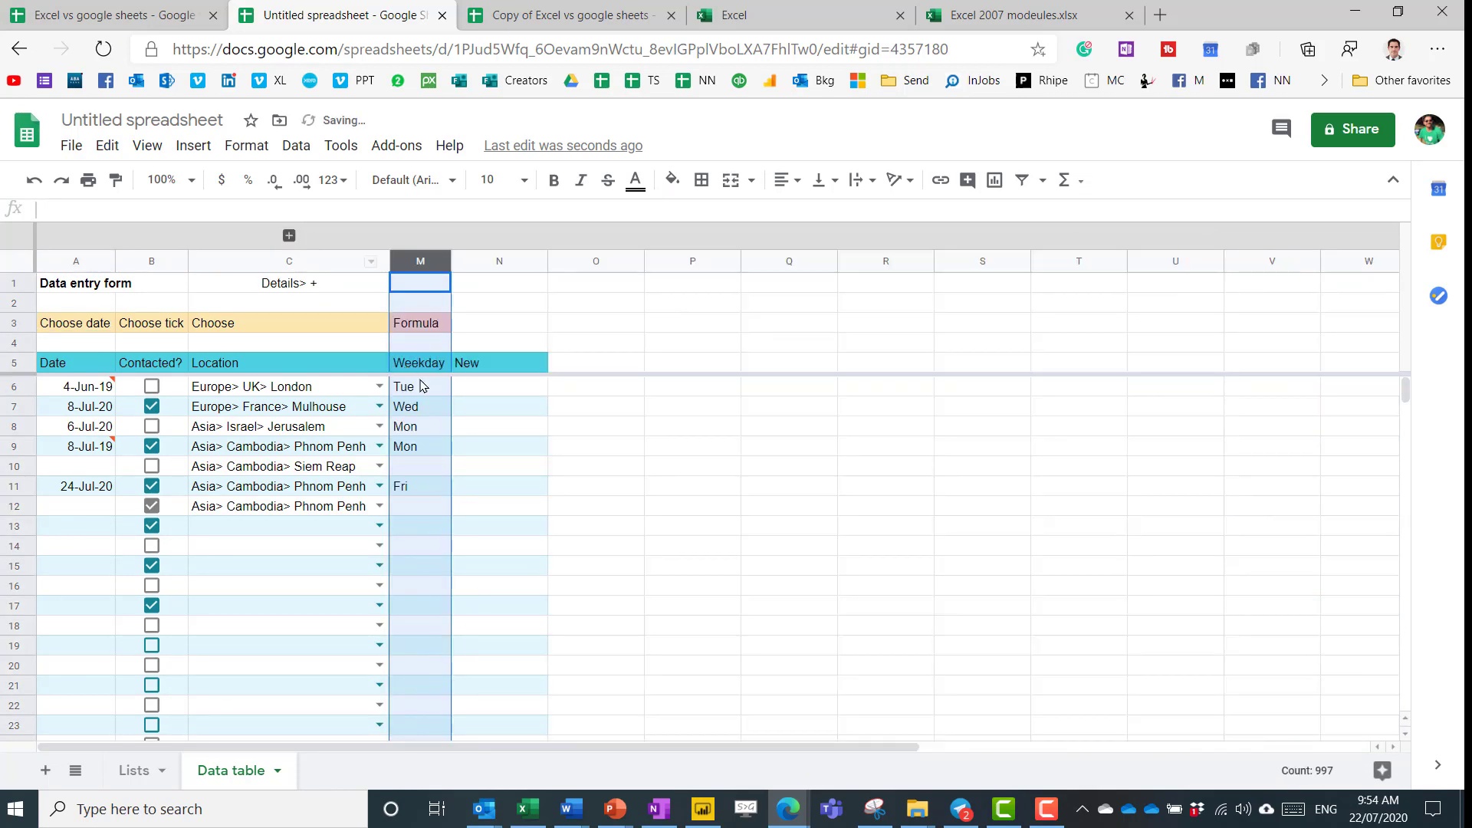
left_click(508, 308)
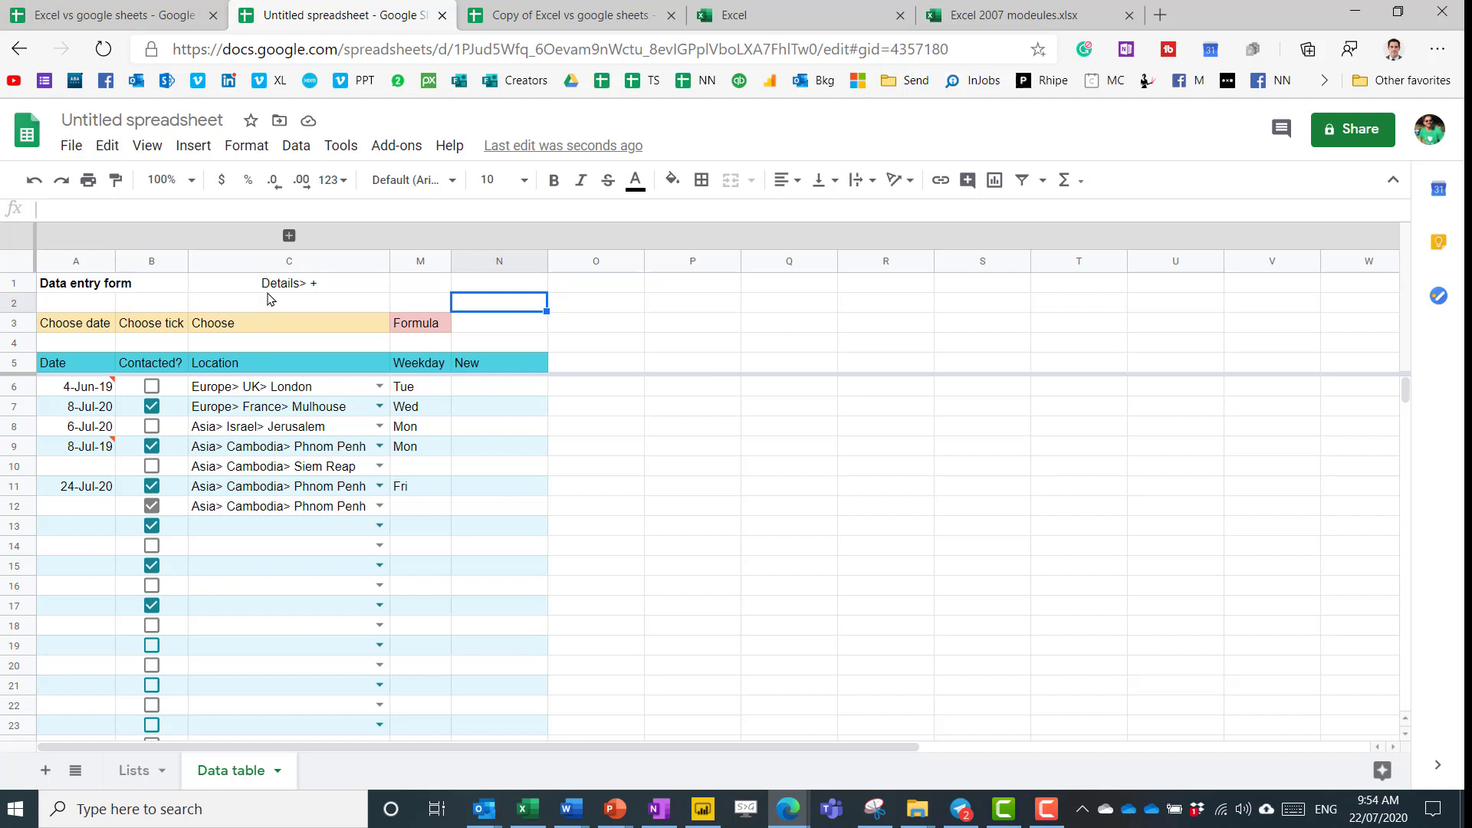
left_click(289, 236)
left_click(291, 236)
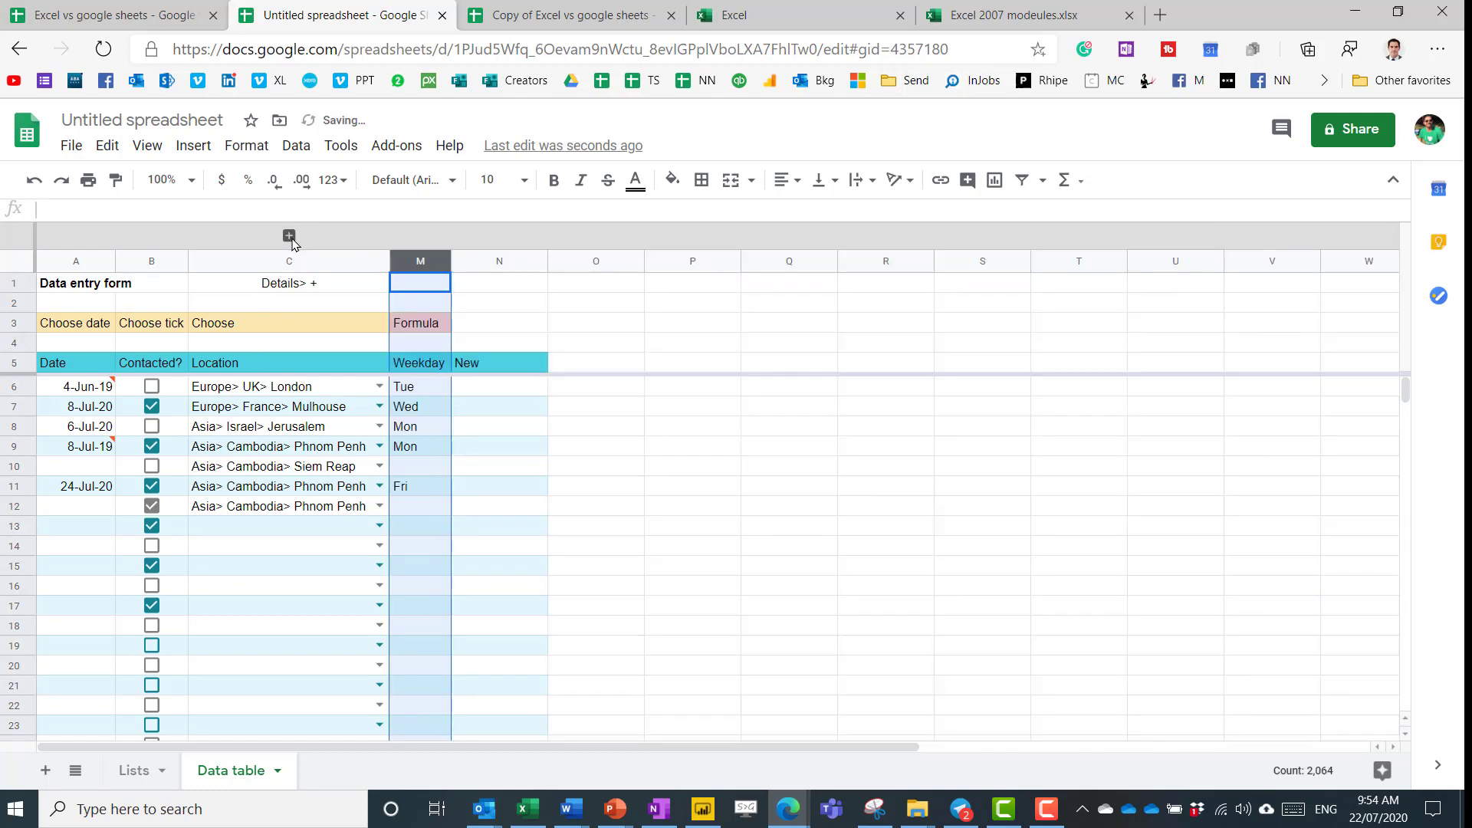
key("Right")
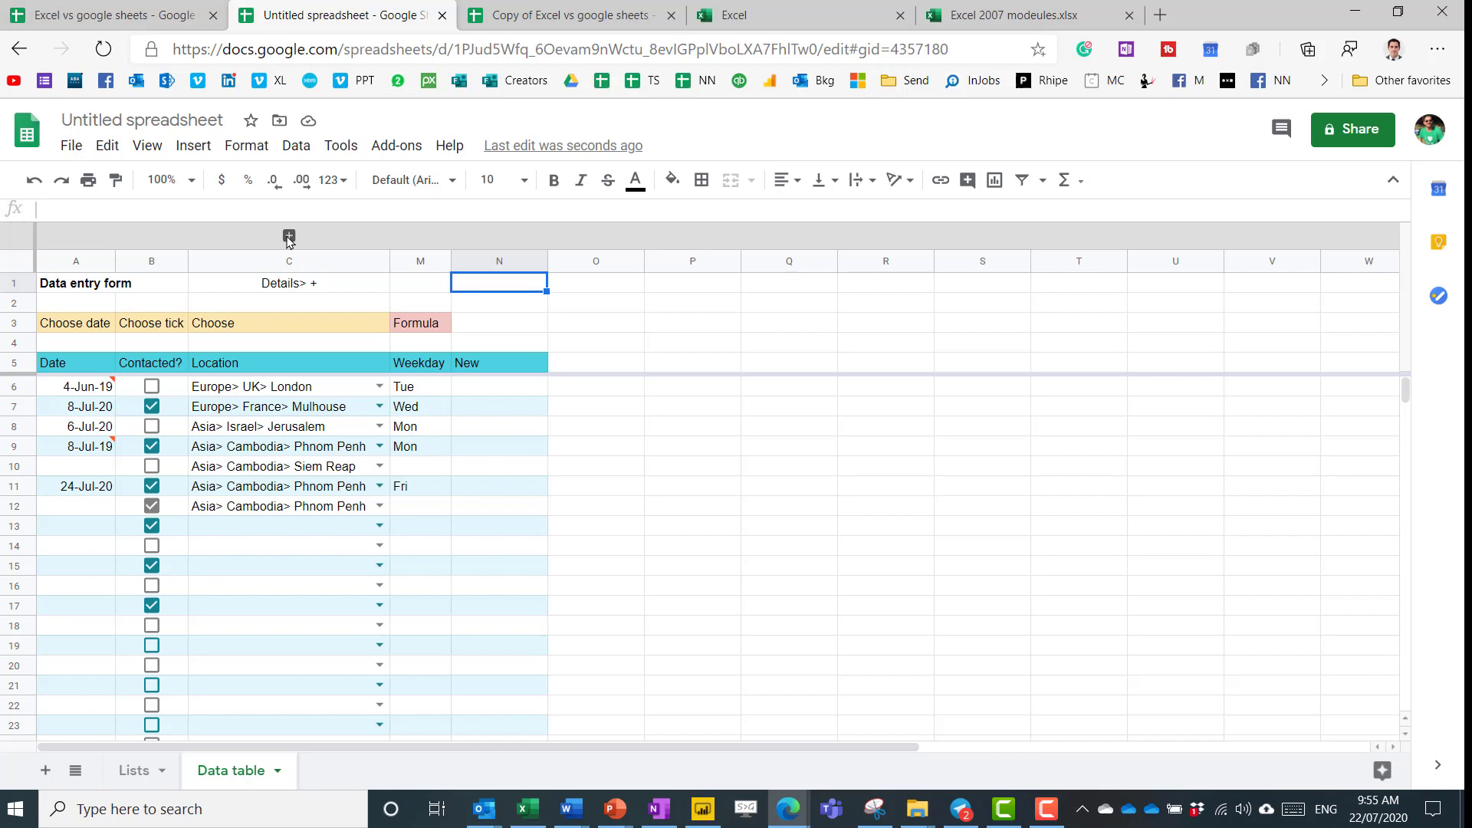
left_click(289, 236)
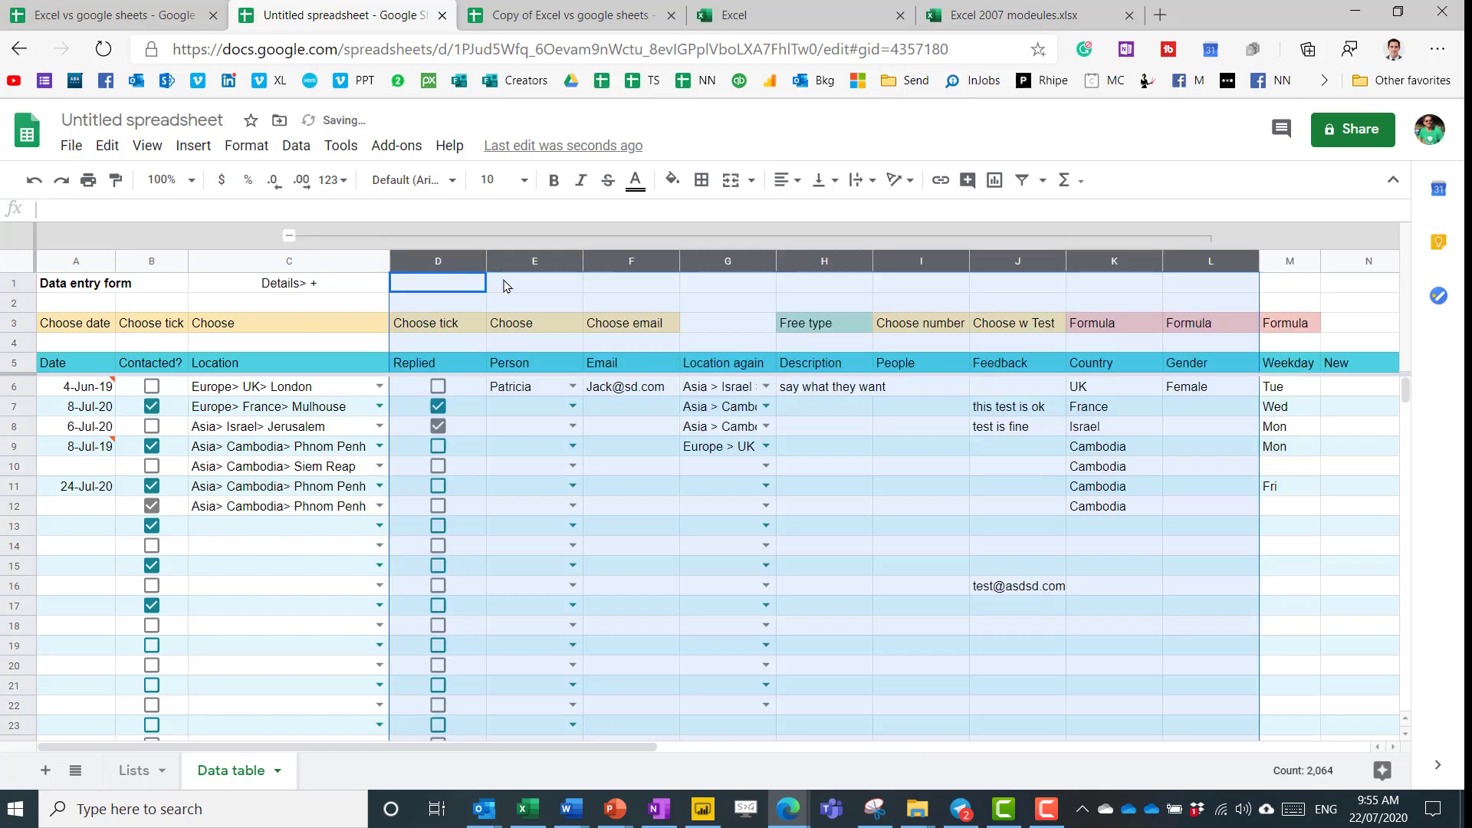
Group columns E–J as a nested group inside D–L.
key("Right")
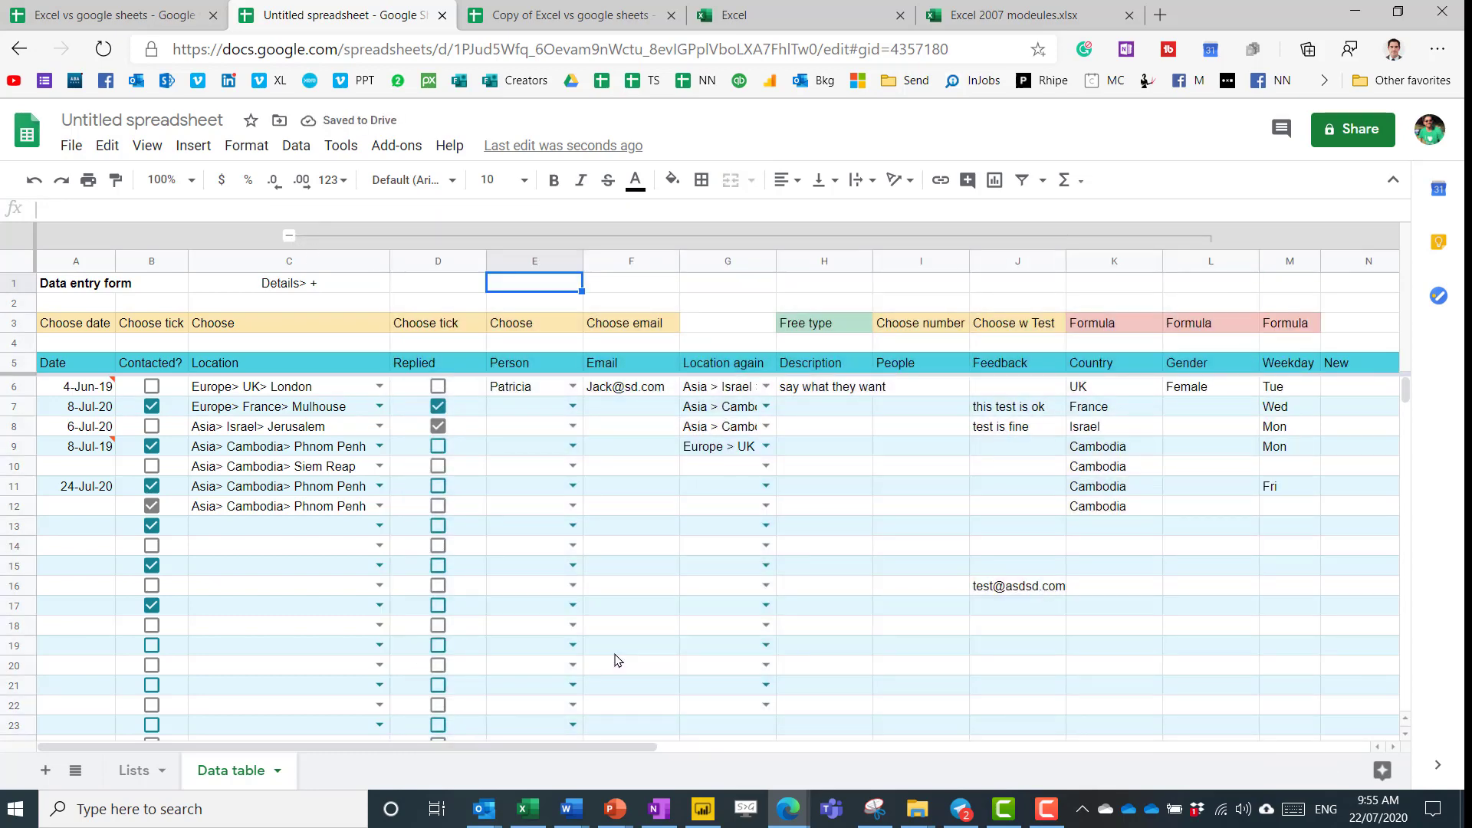
left_click_drag(534, 261, 1031, 260)
left_click(296, 146)
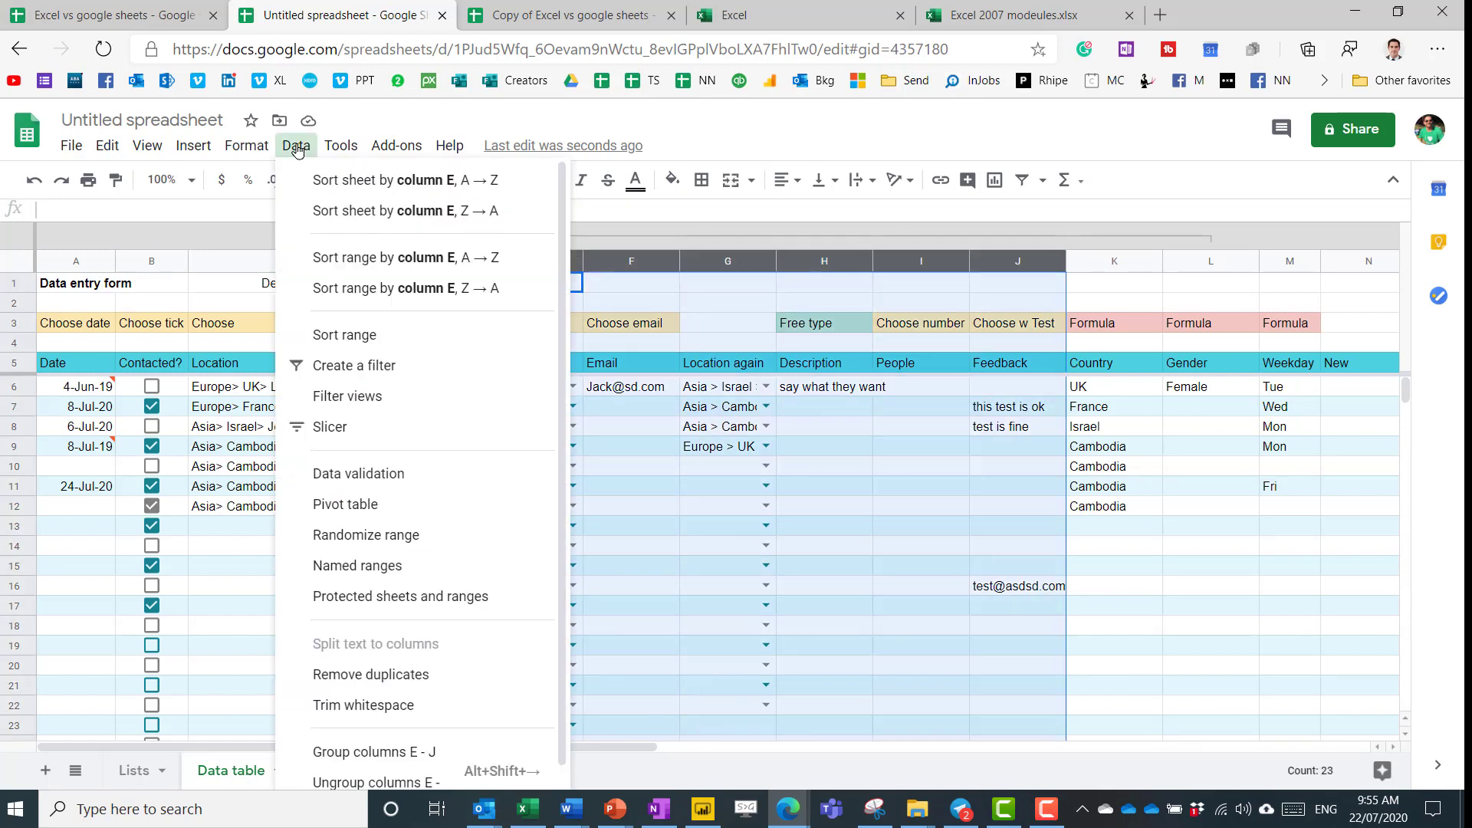
left_click(394, 752)
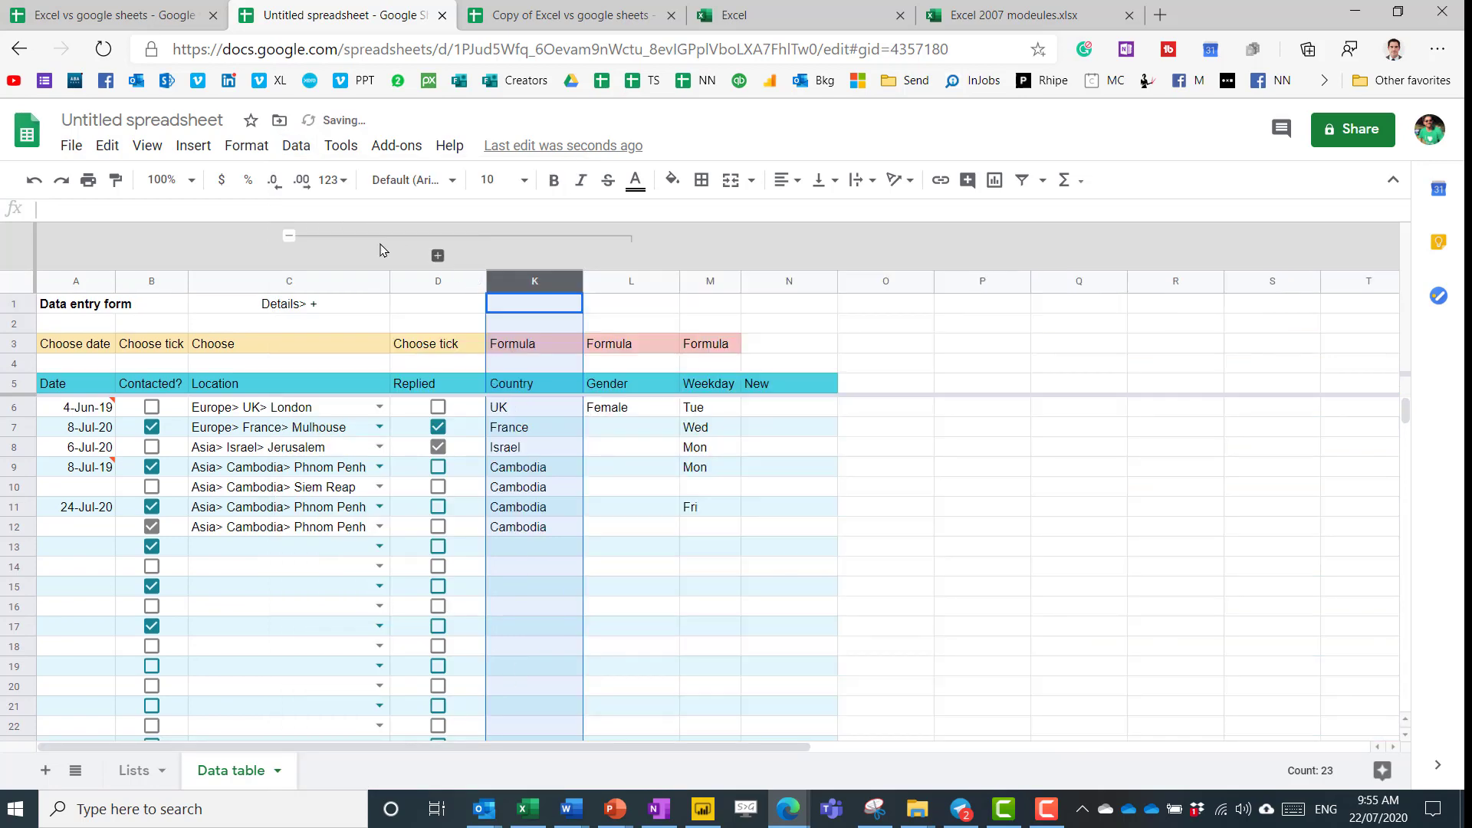
Collapse the E–J and D–L groups, leaving D–L collapsed so M follows C.
left_click(438, 256)
left_click(289, 236)
left_click(288, 236)
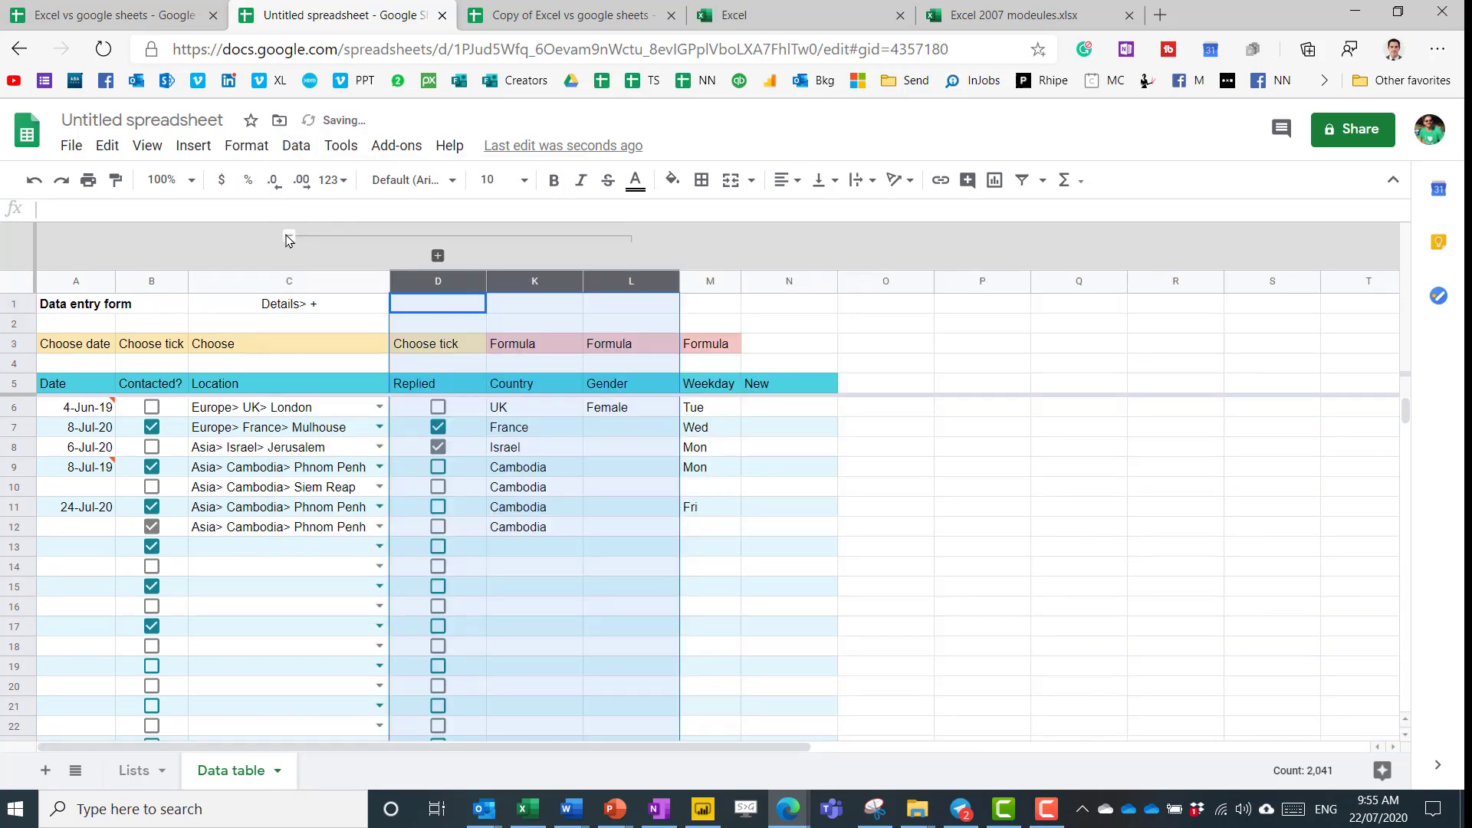
right_click(288, 237)
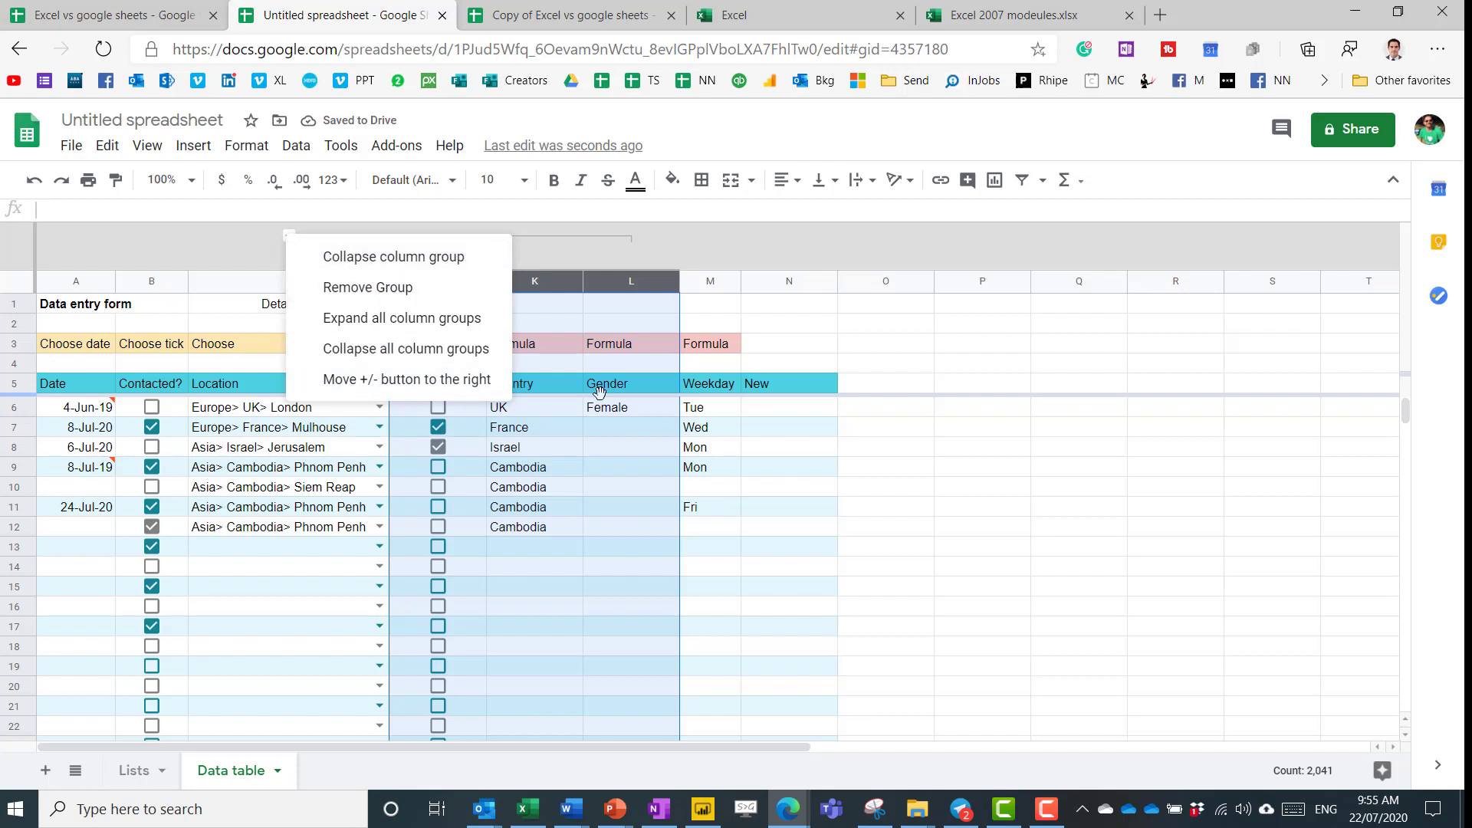
left_click(589, 323)
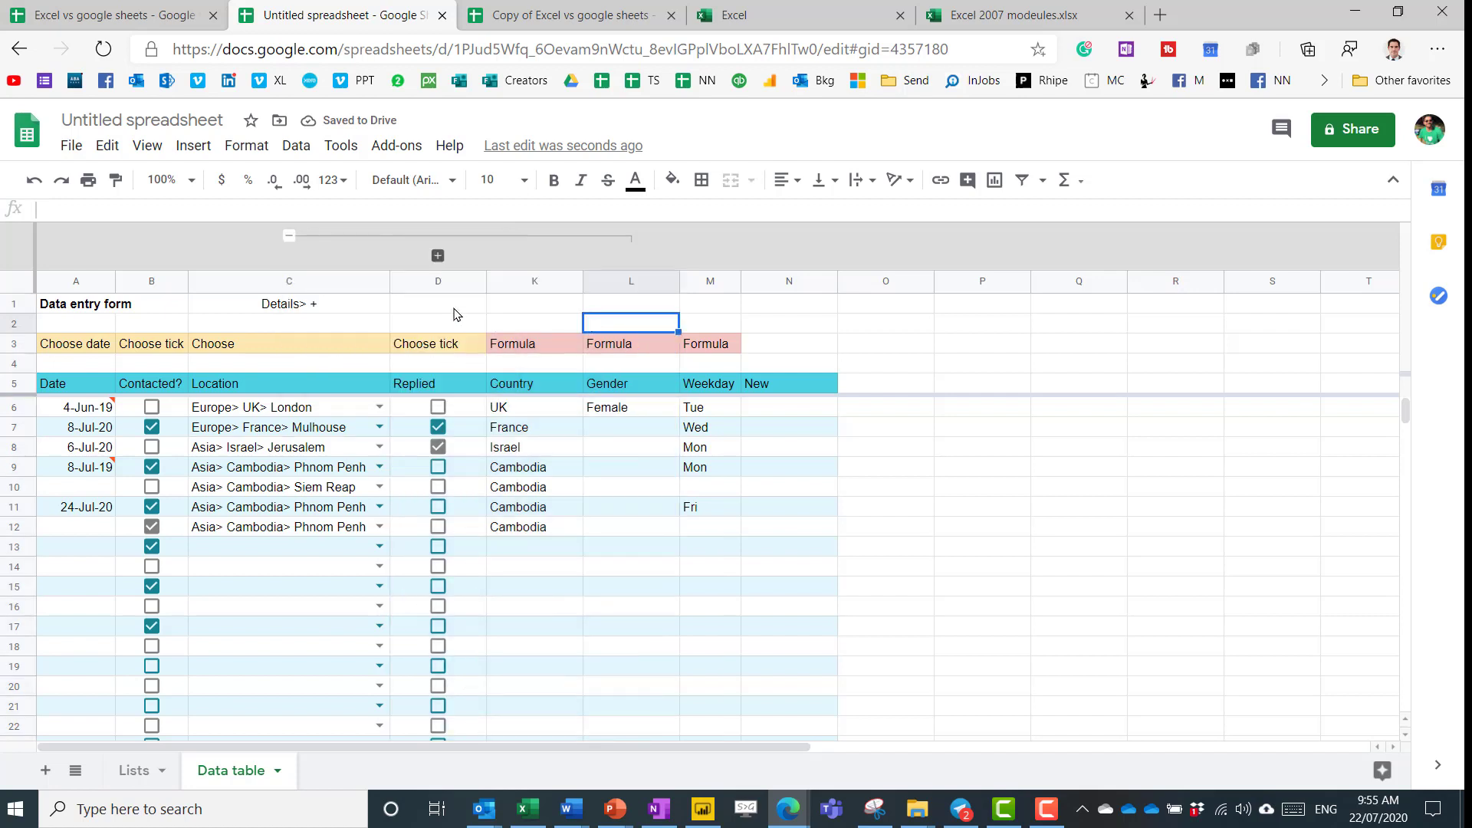
left_click(290, 237)
left_click(318, 304)
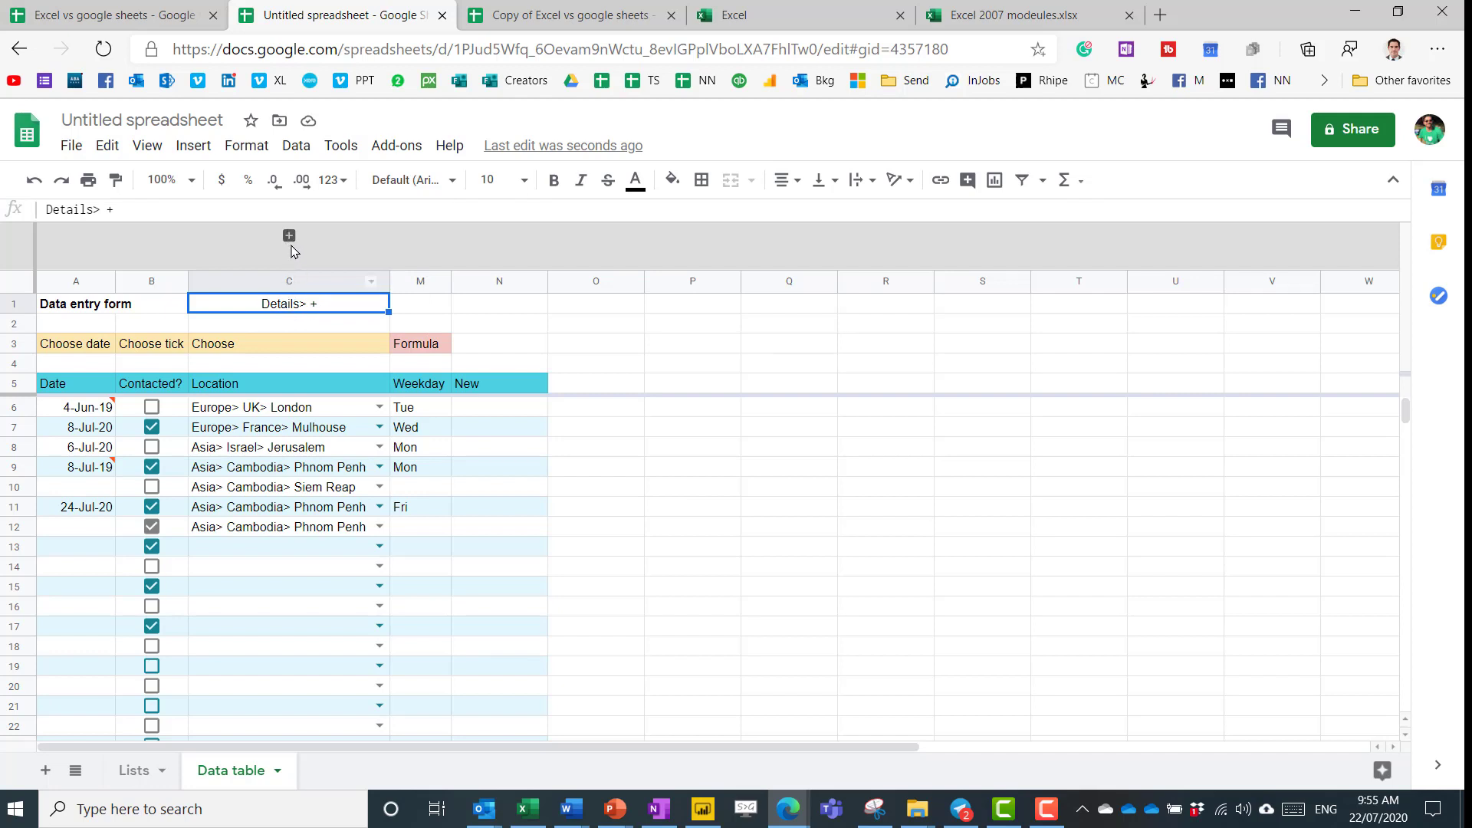
left_click(289, 236)
left_click(289, 236)
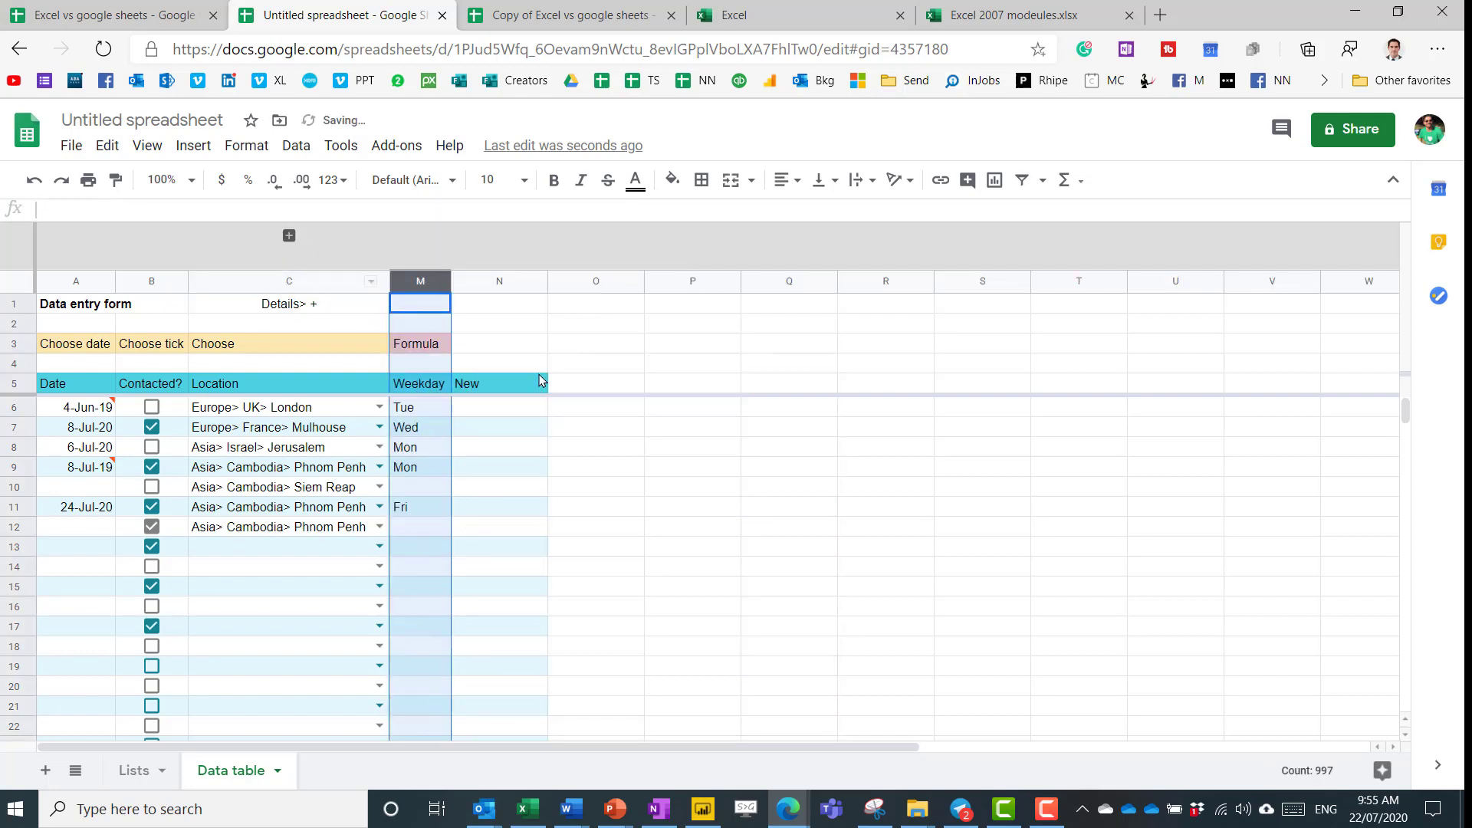
left_click(682, 367)
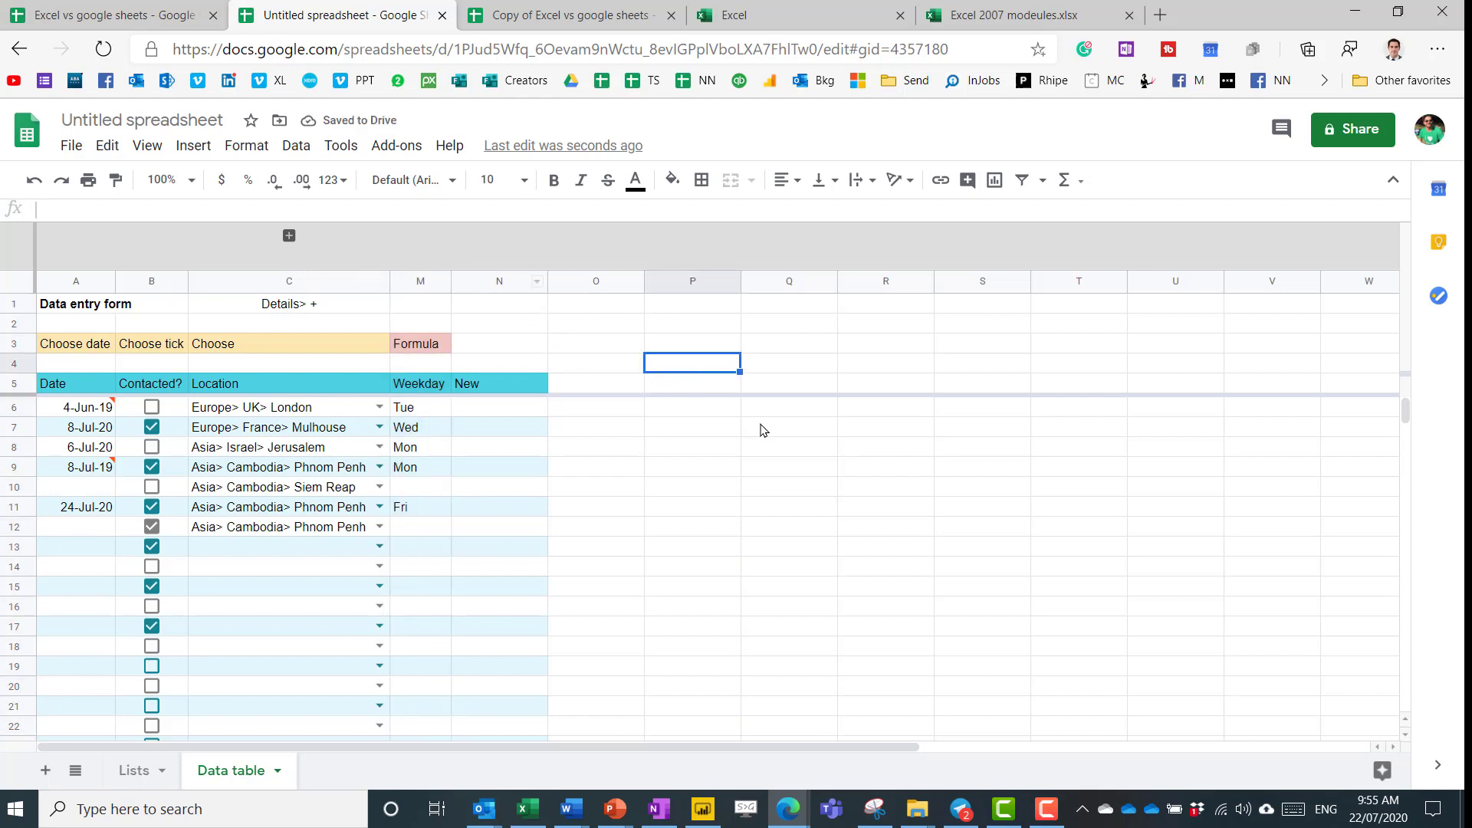